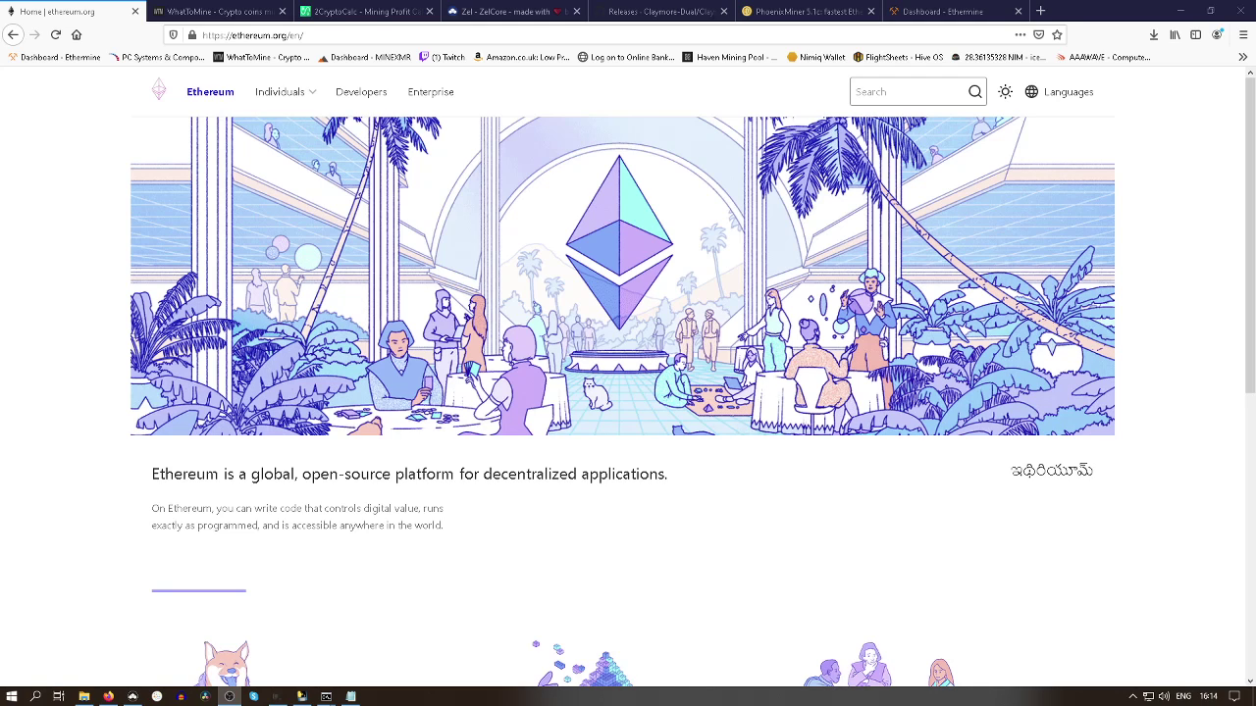
# Look through the ethereum.org home page, from the introduction to the About Ethereum, Developers and Enterprise sections and the footer links
pyautogui.scroll(-3, 578, 280)
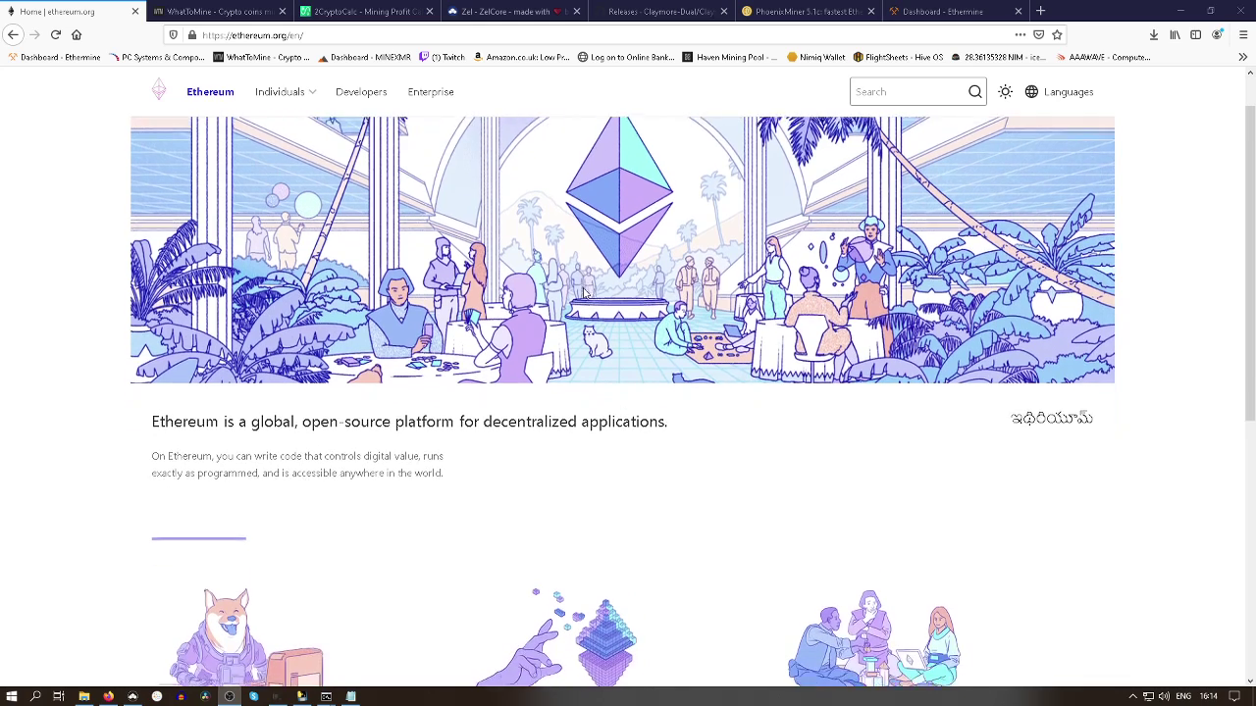
pyautogui.scroll(-6, 584, 293)
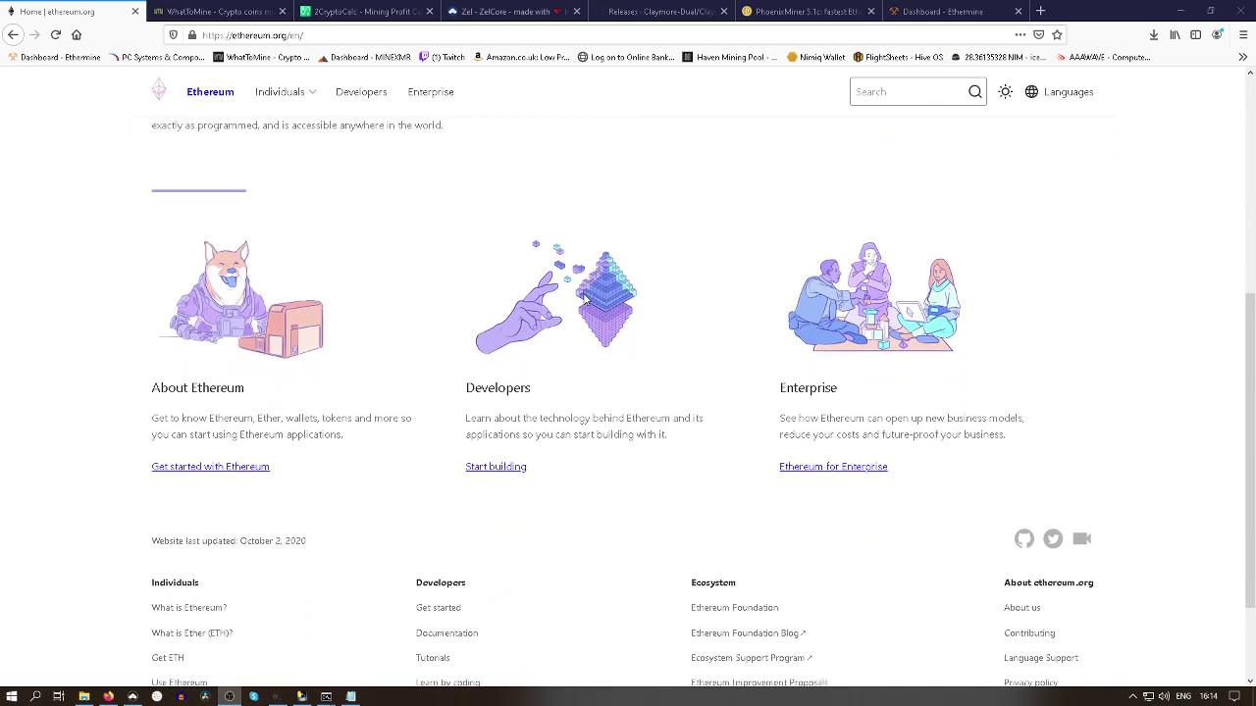
pyautogui.scroll(-2, 585, 299)
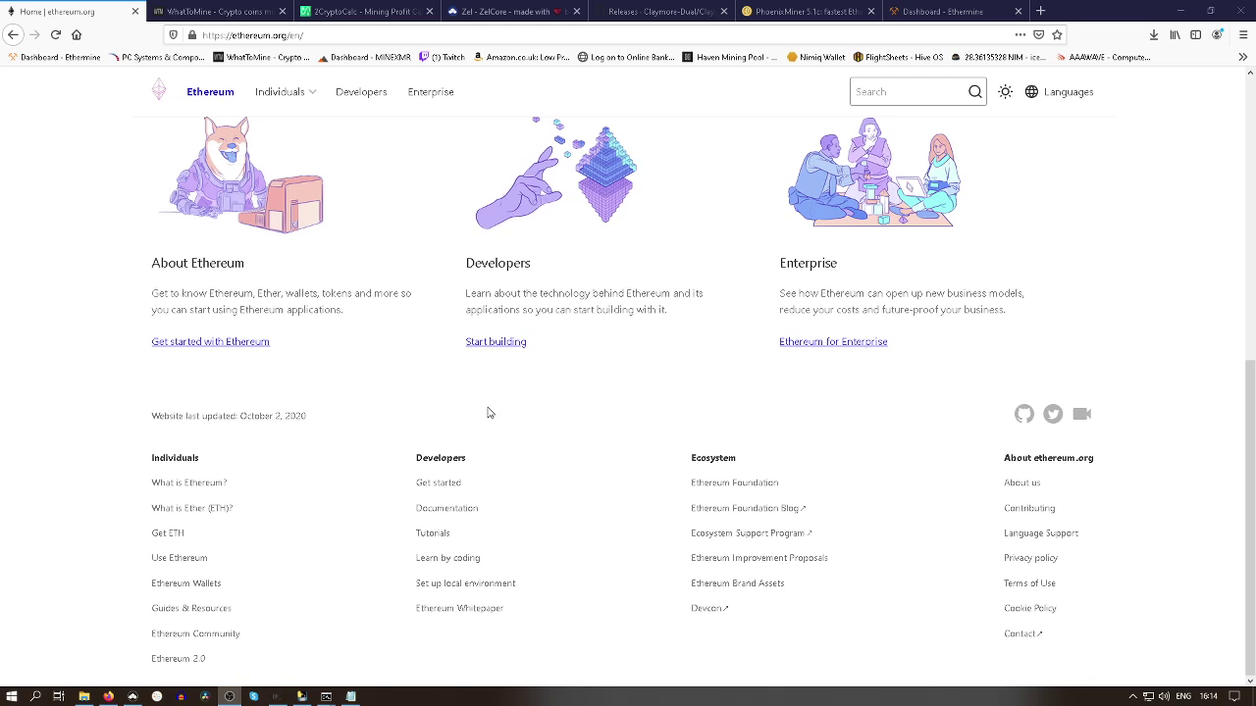
pyautogui.scroll(5, 353, 363)
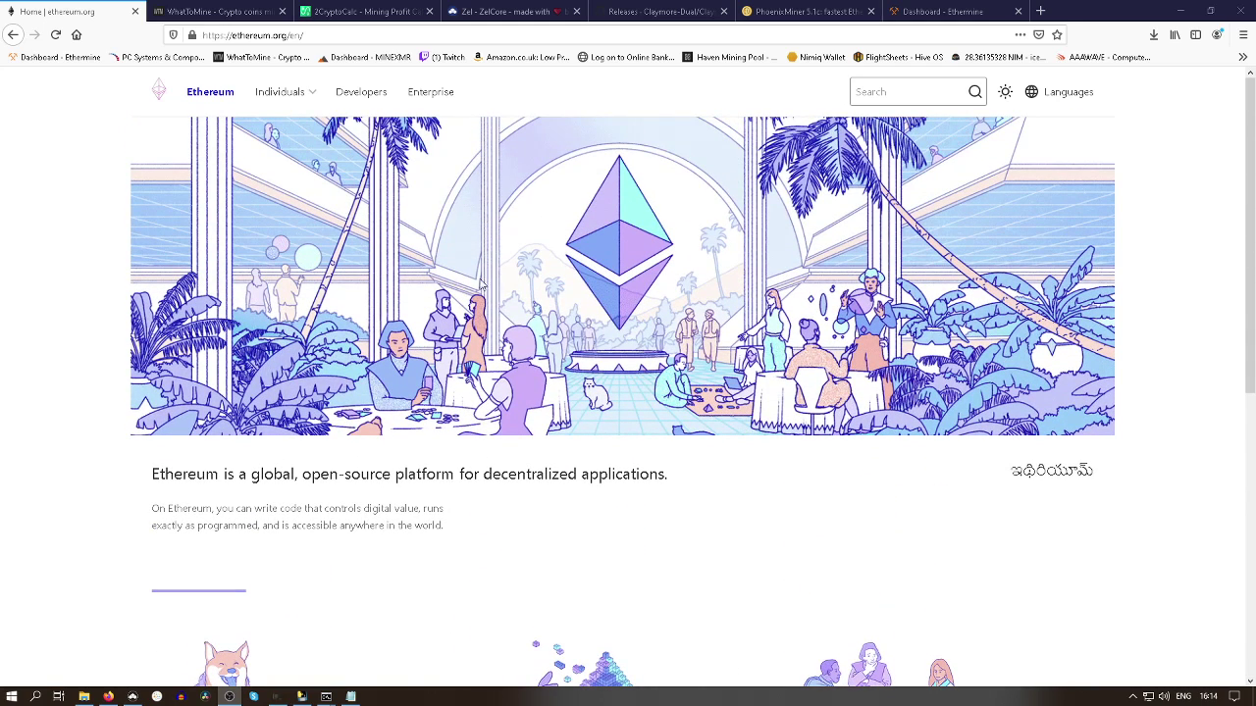
pyautogui.scroll(-1, 563, 310)
pyautogui.scroll(-4, 562, 308)
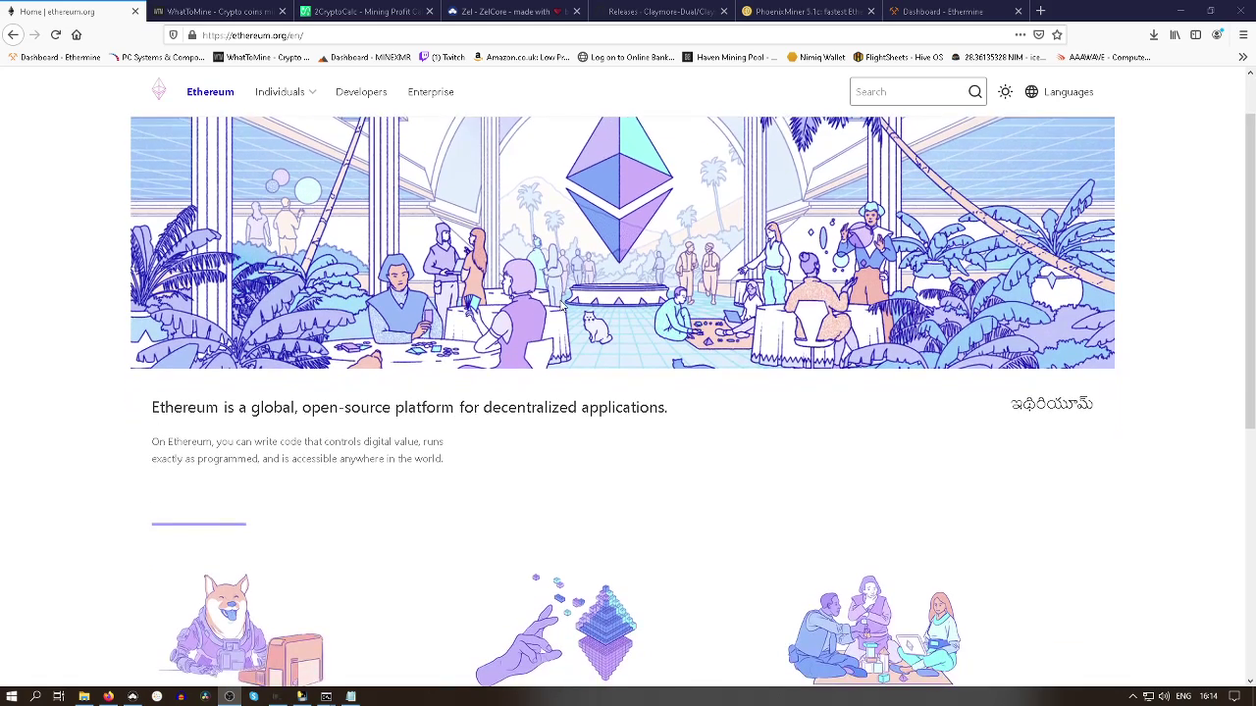
pyautogui.scroll(-4, 562, 307)
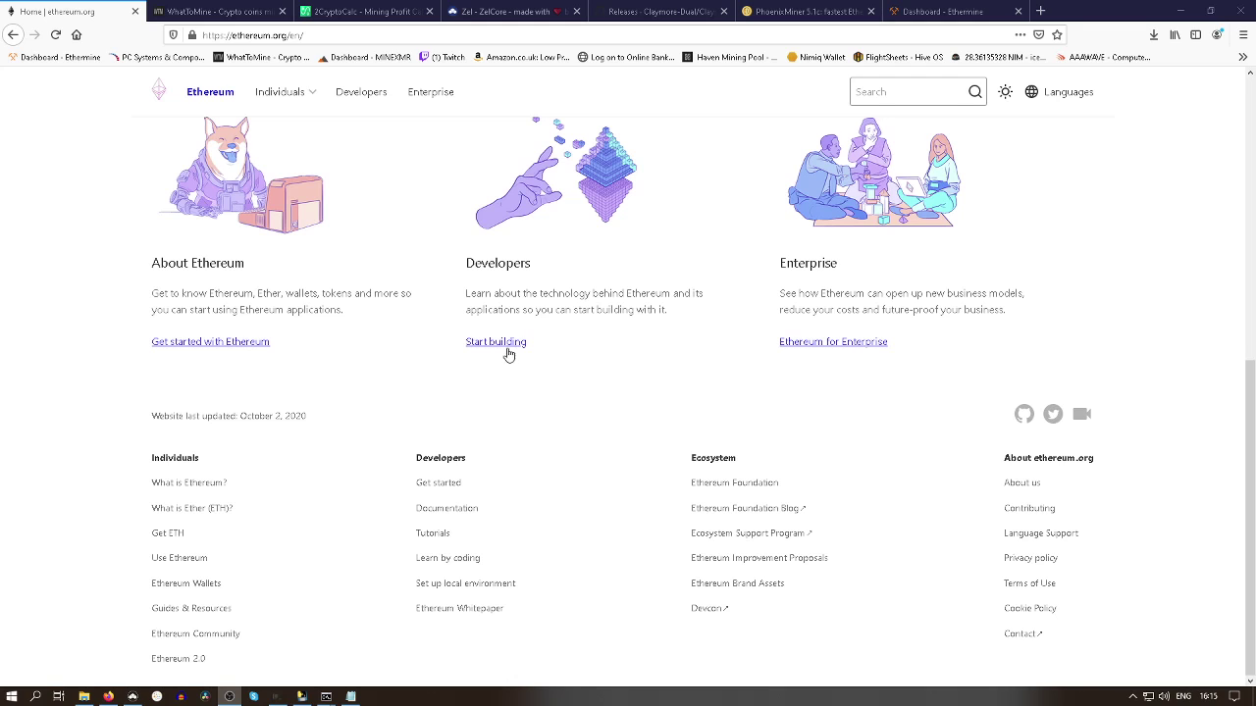
pyautogui.scroll(1, 576, 313)
pyautogui.scroll(5, 576, 313)
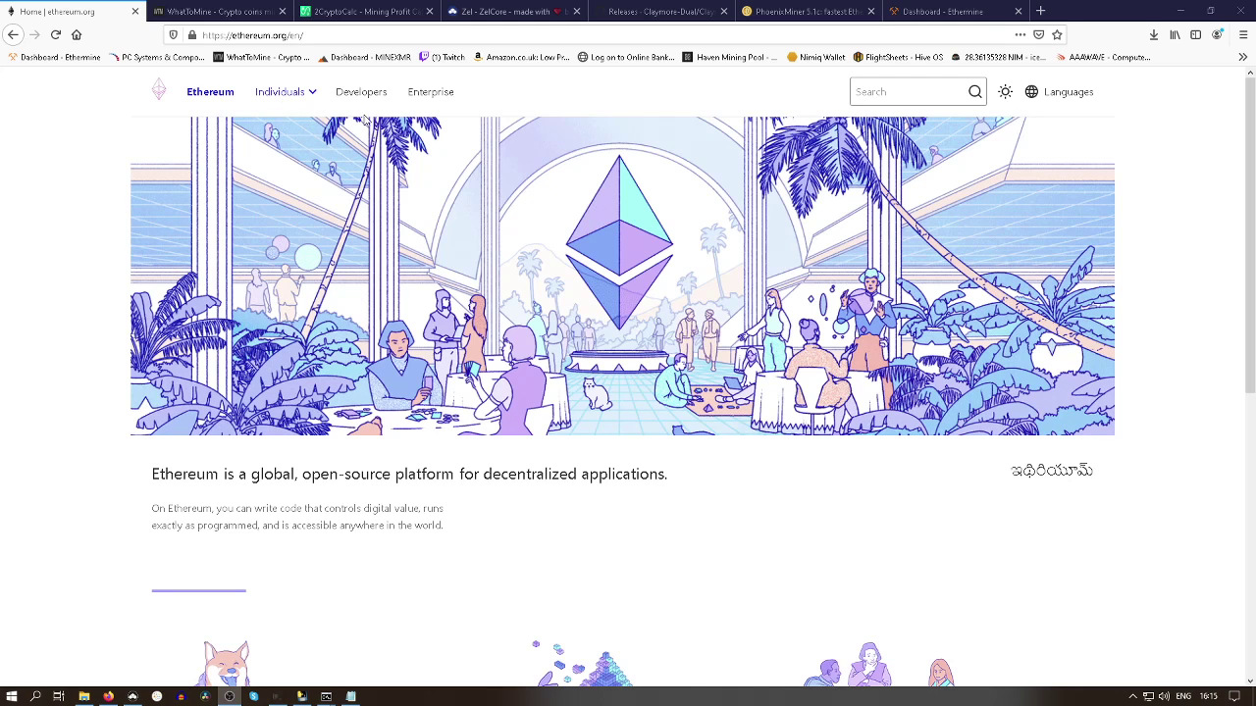
pyautogui.scroll(-2, 537, 391)
pyautogui.scroll(-5, 538, 391)
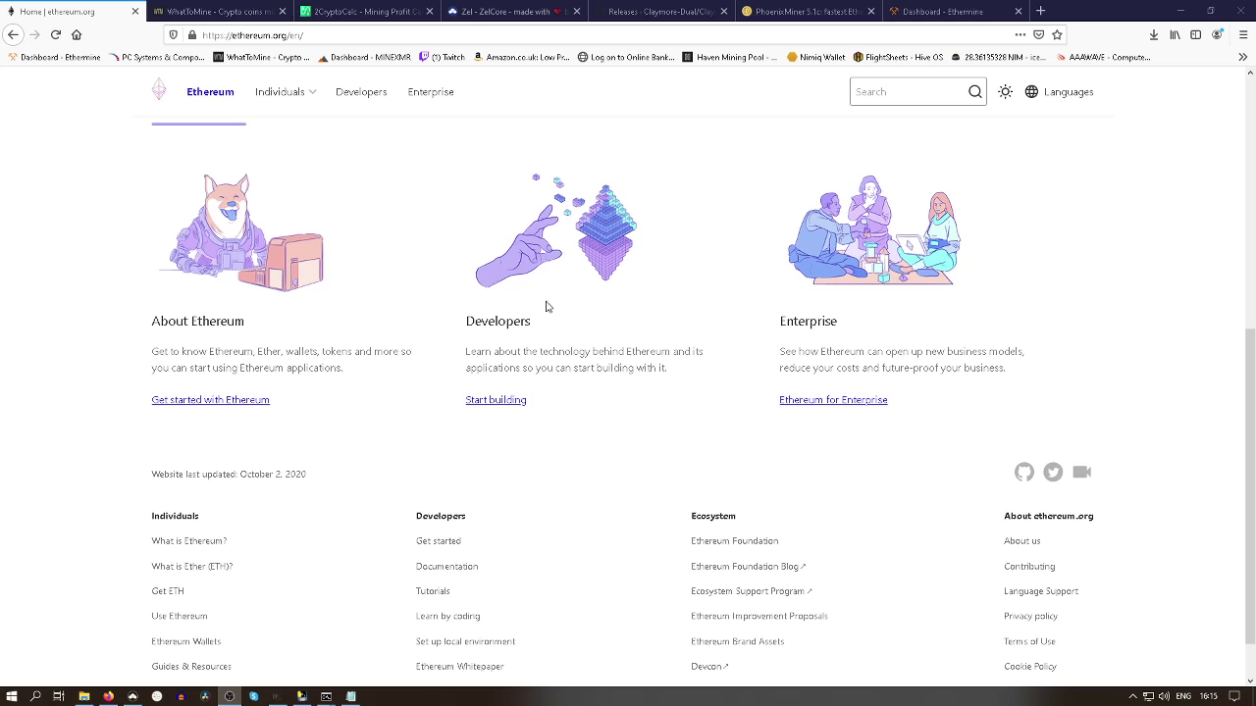
pyautogui.scroll(5, 578, 323)
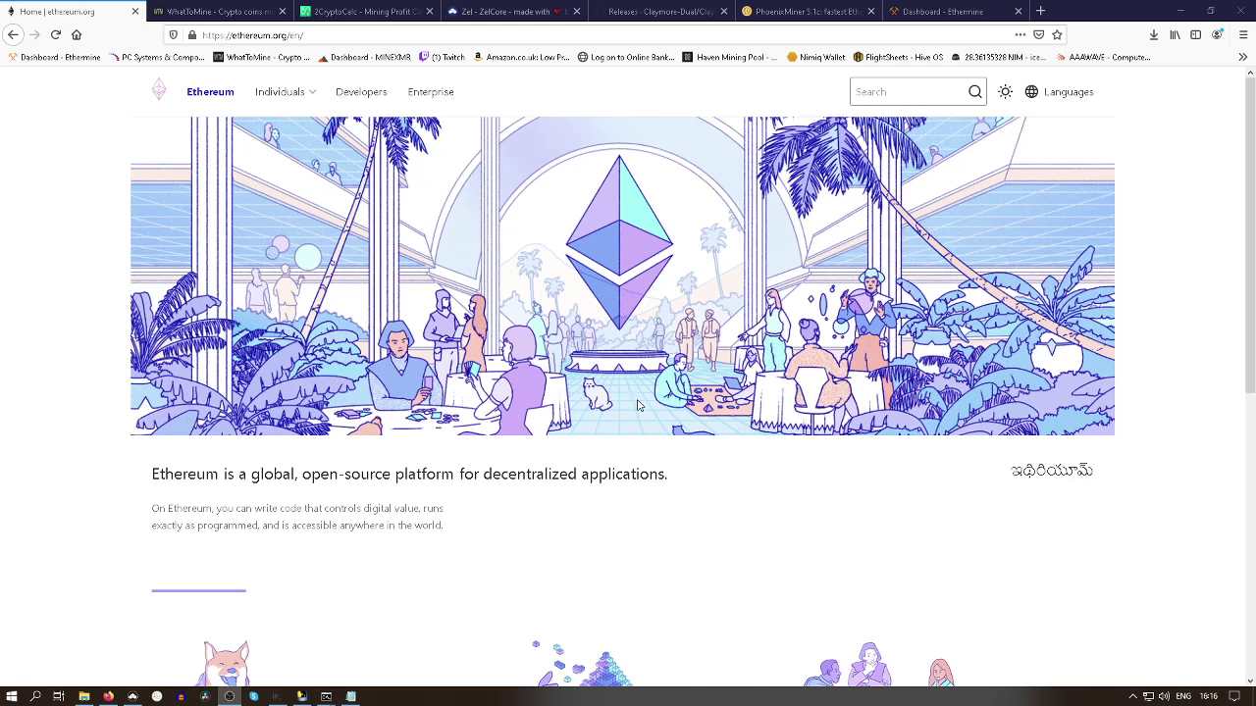
pyautogui.scroll(-2, 629, 404)
pyautogui.scroll(-5, 628, 404)
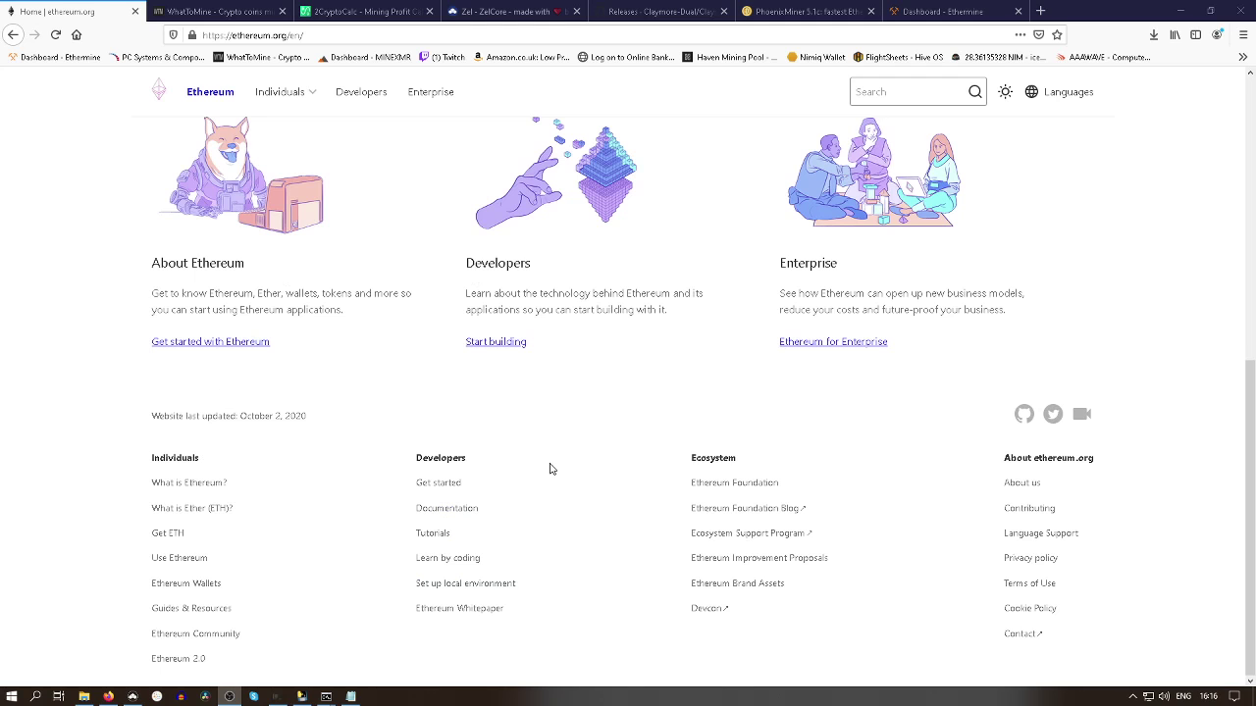
pyautogui.scroll(5, 282, 491)
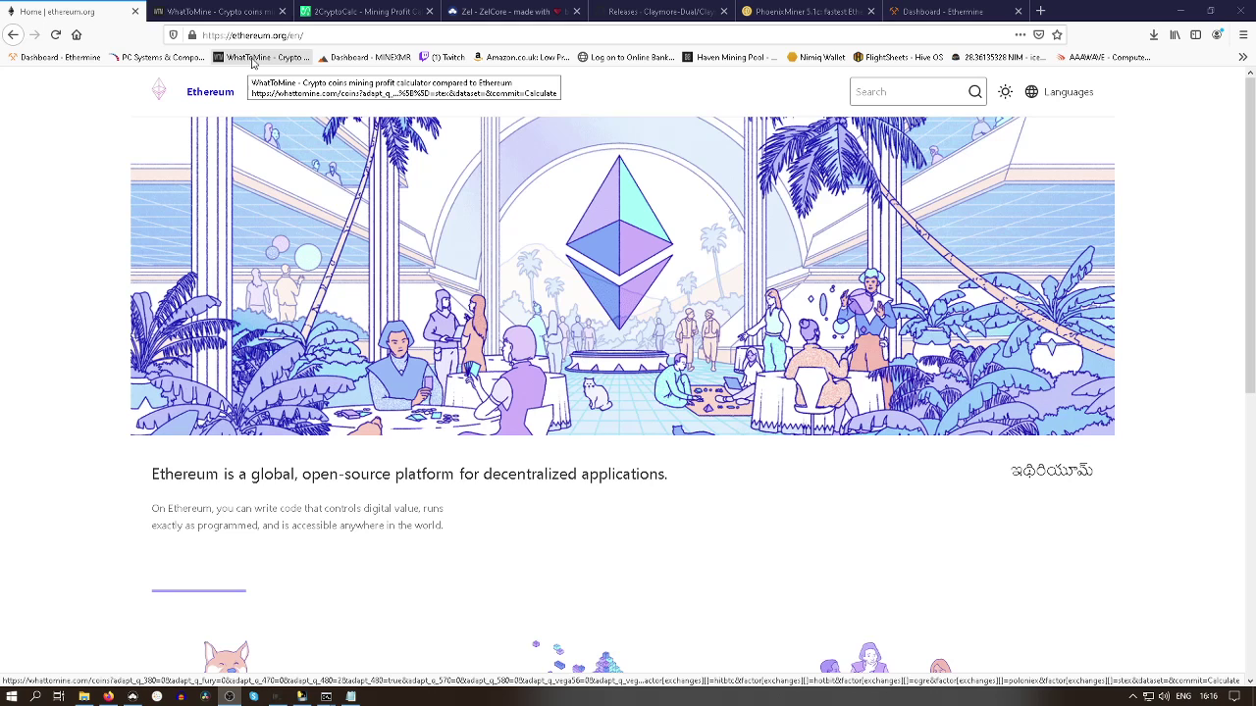
# Open the bookmarked WhatToMine GPU calculator and recalculate mining profitability with the electricity cost set to 0 $/kWh
pyautogui.click(252, 62)
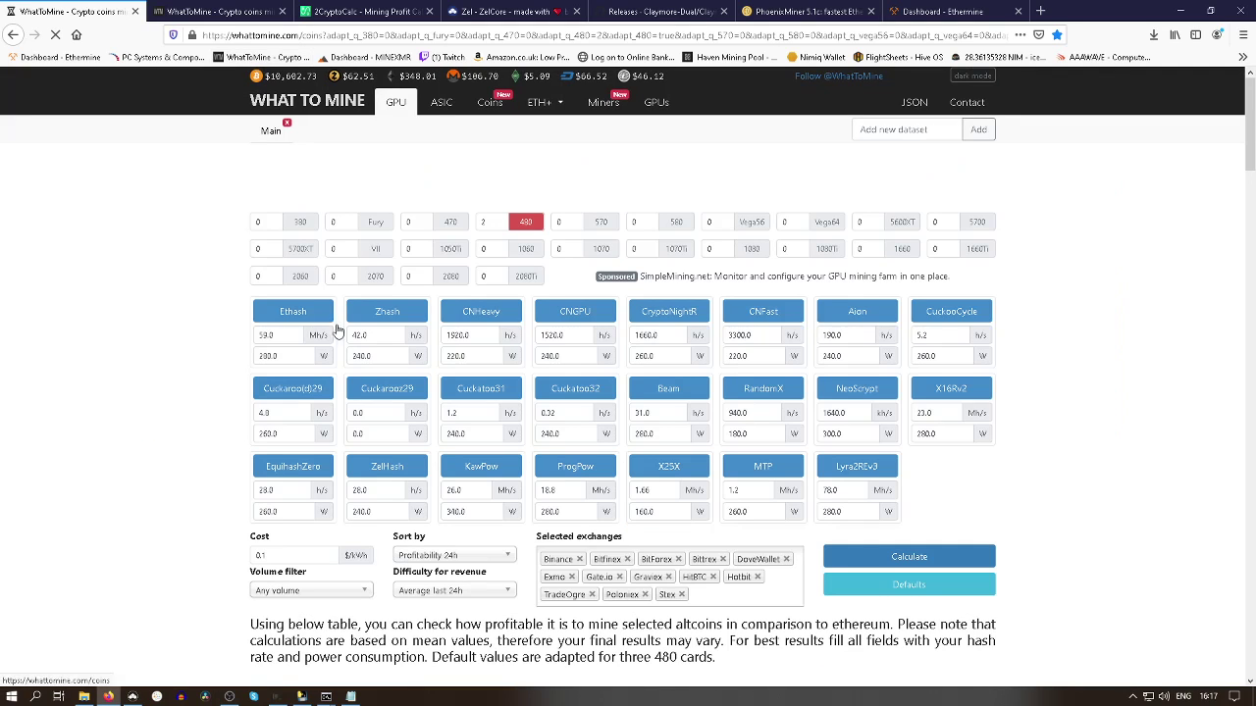
pyautogui.moveTo(290, 555); pyautogui.dragTo(223, 558)
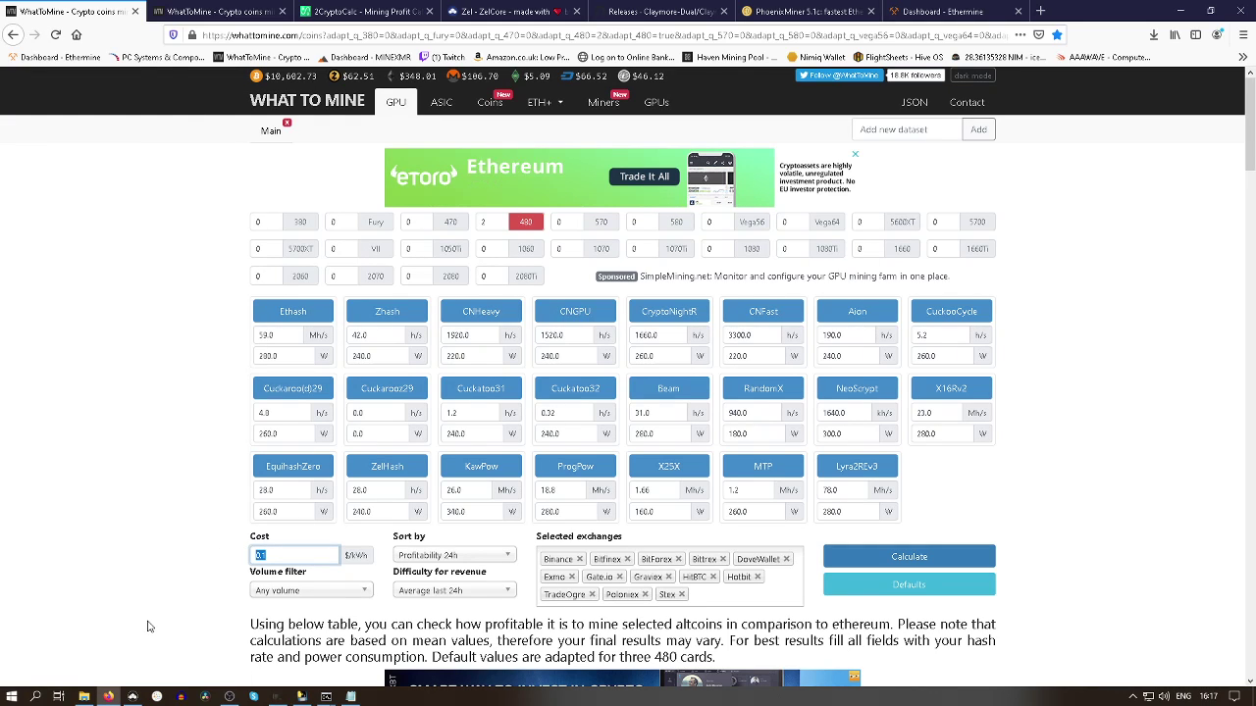
pyautogui.write('0')
pyautogui.click(830, 558)
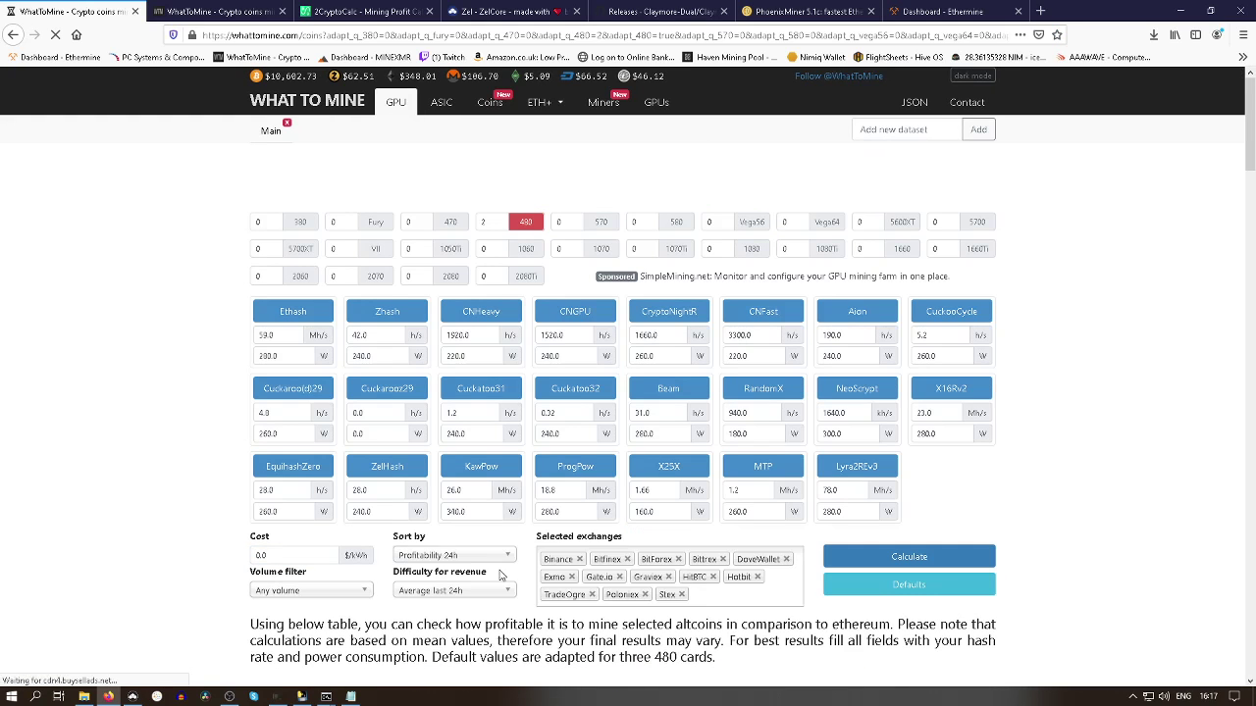
# Examine Ethereum's estimated rewards, revenue and profitability in the coin comparison table, along with the hashrate settings used for the calculation
pyautogui.scroll(-3, 427, 287)
pyautogui.scroll(-3, 426, 287)
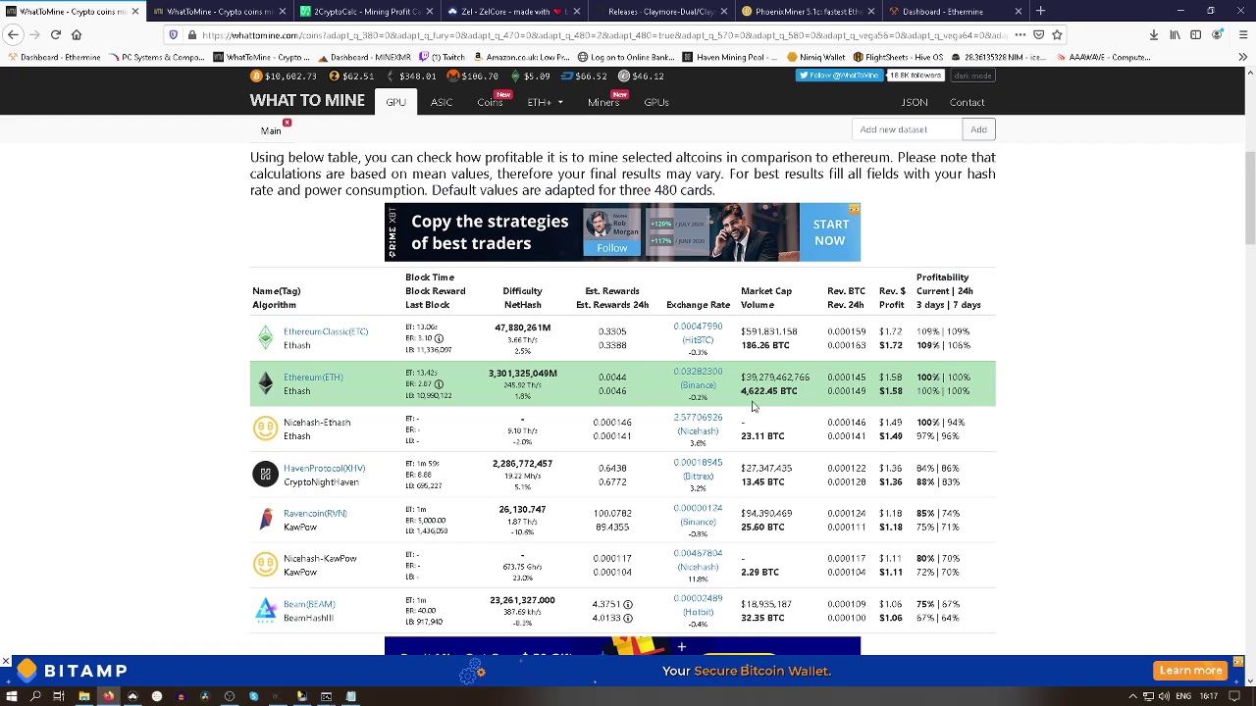
pyautogui.moveTo(480, 383)
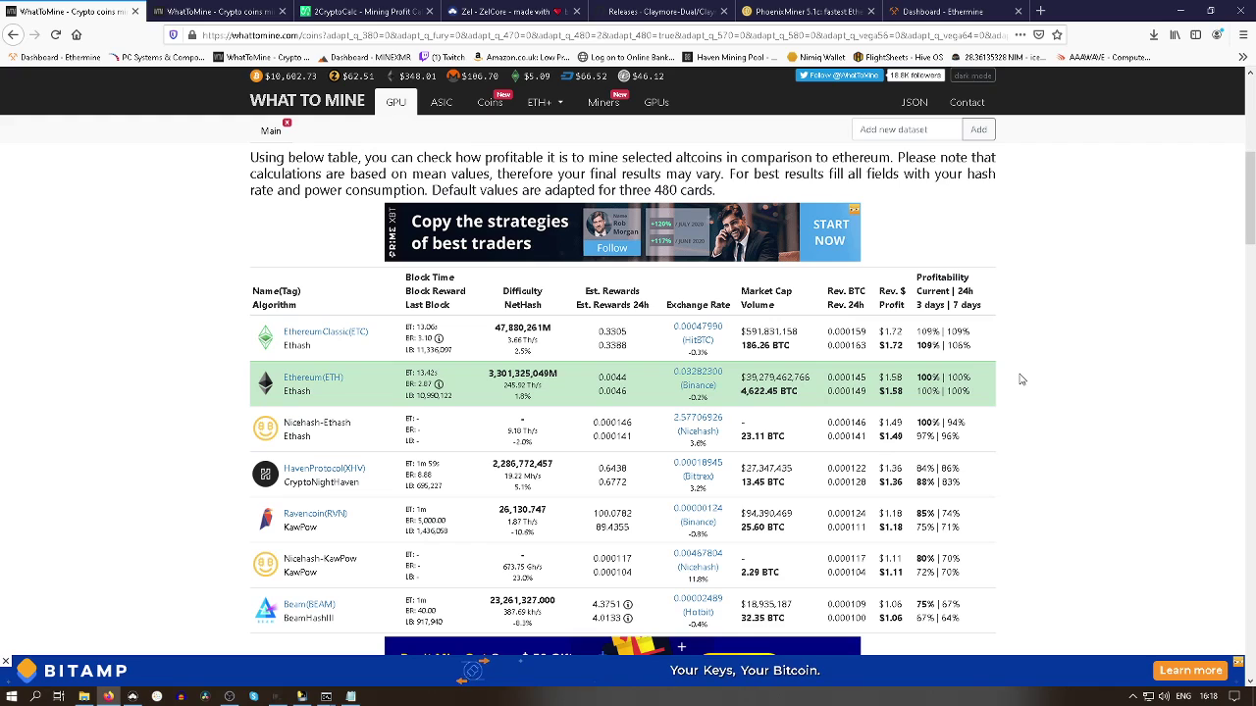
pyautogui.scroll(-1, 1008, 387)
pyautogui.scroll(1, 997, 383)
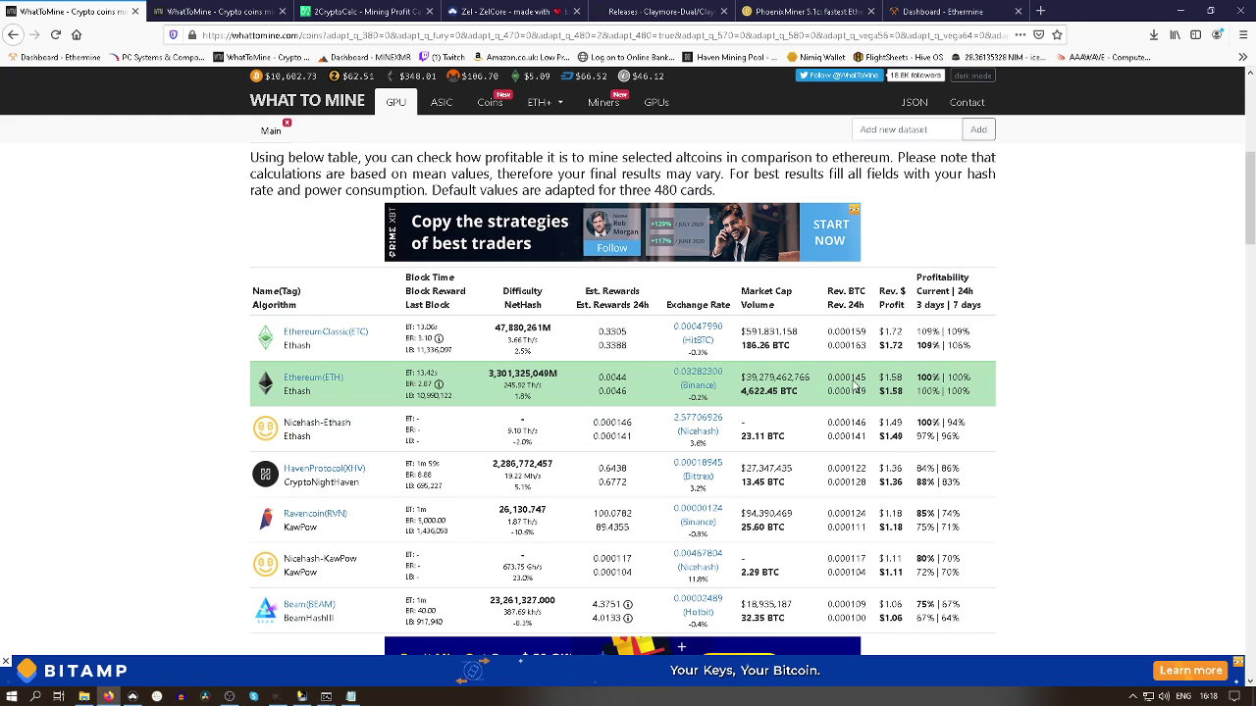
pyautogui.scroll(3, 1046, 566)
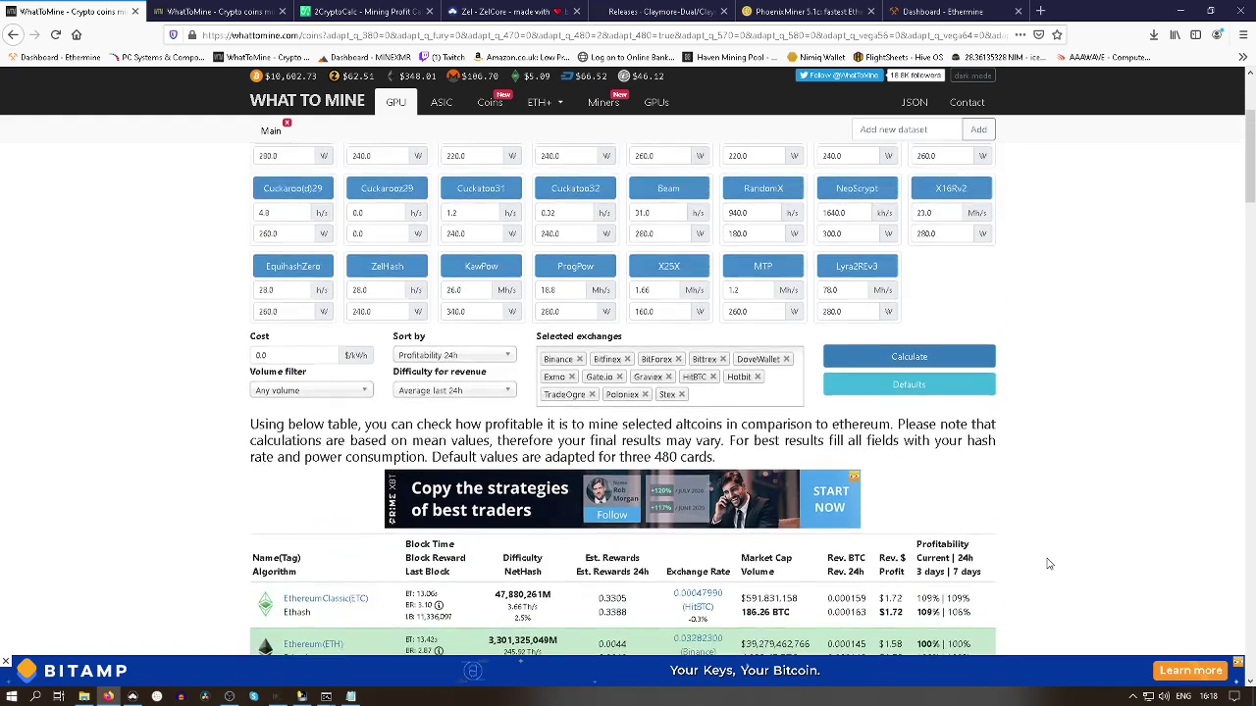
pyautogui.scroll(2, 1048, 564)
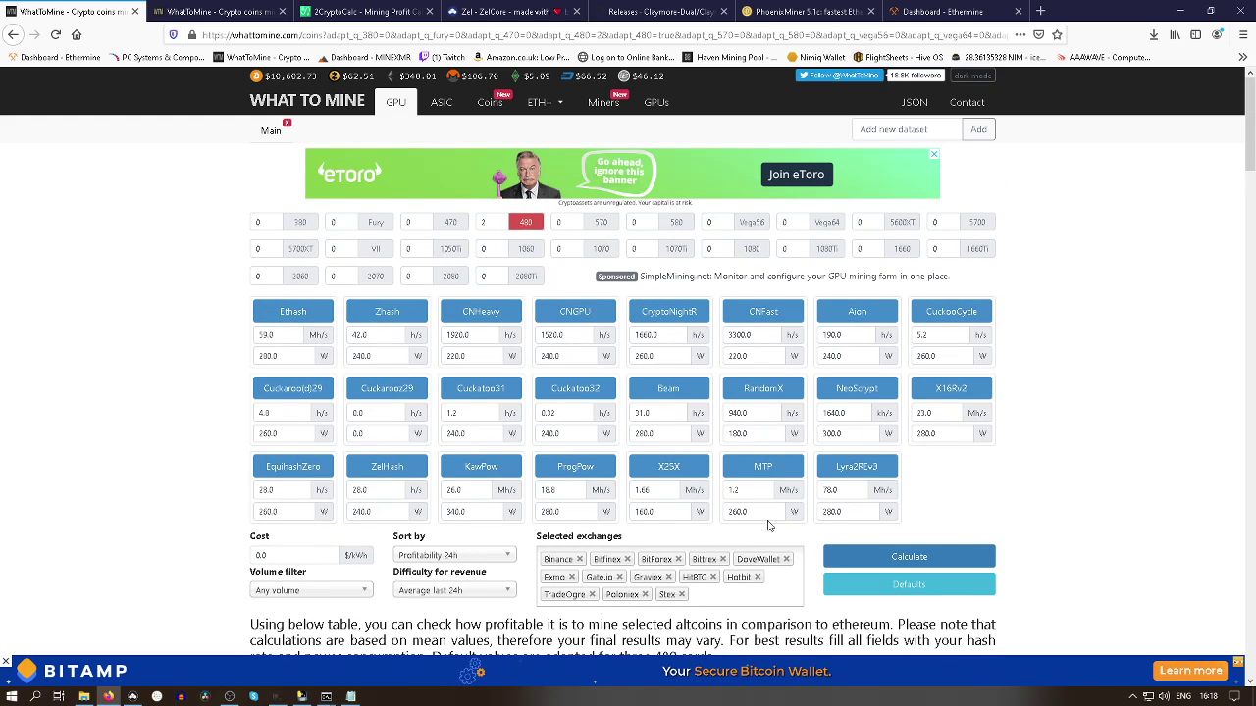
pyautogui.scroll(-4, 1017, 490)
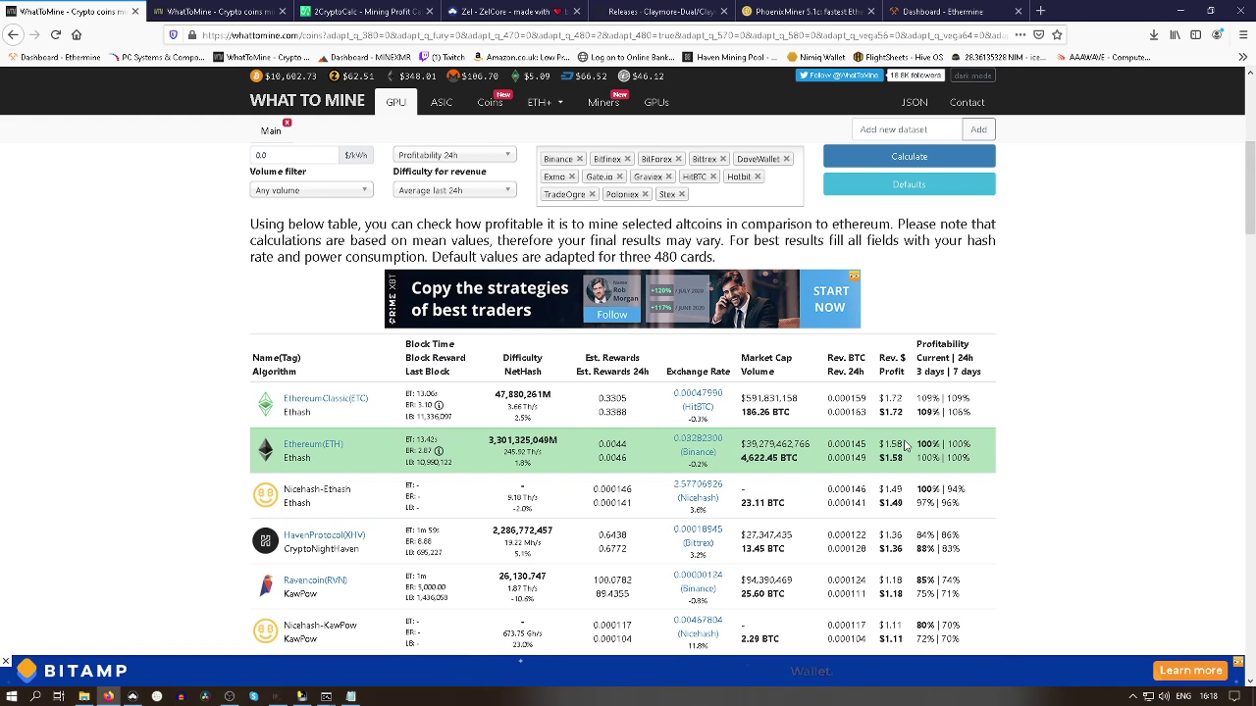
pyautogui.scroll(2, 905, 446)
pyautogui.scroll(2, 905, 446)
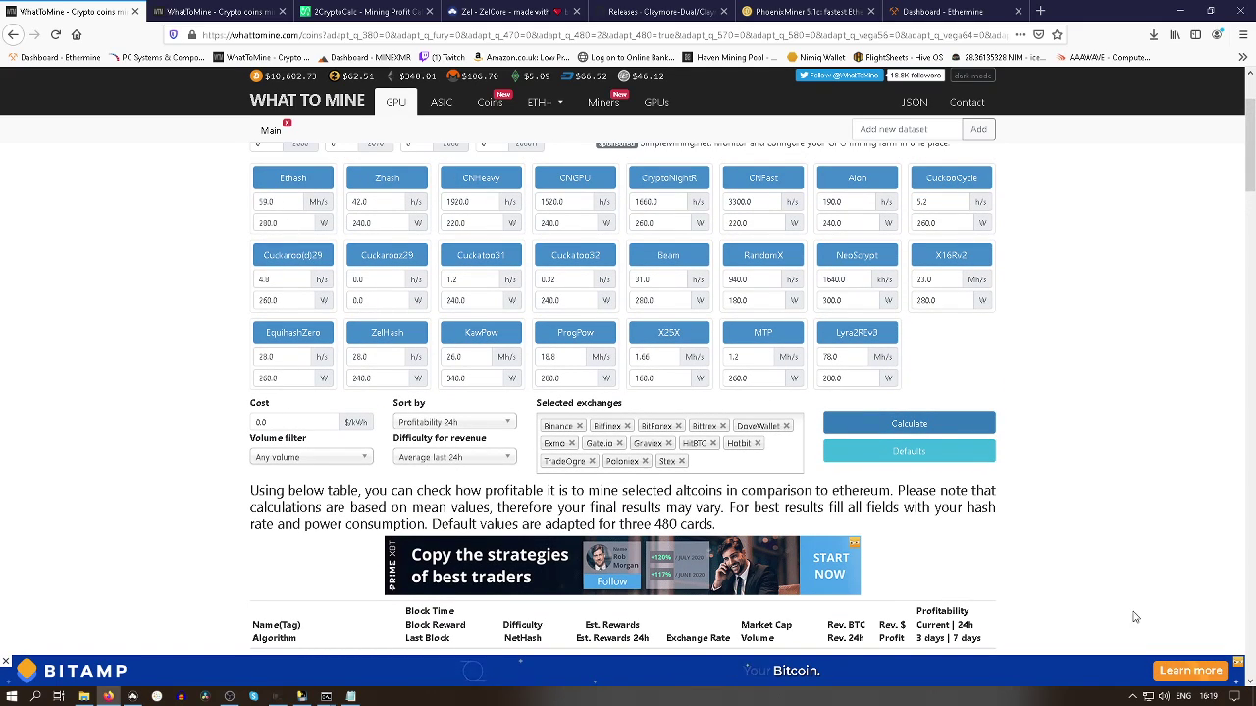
pyautogui.scroll(-3, 1000, 572)
pyautogui.scroll(-1, 1004, 575)
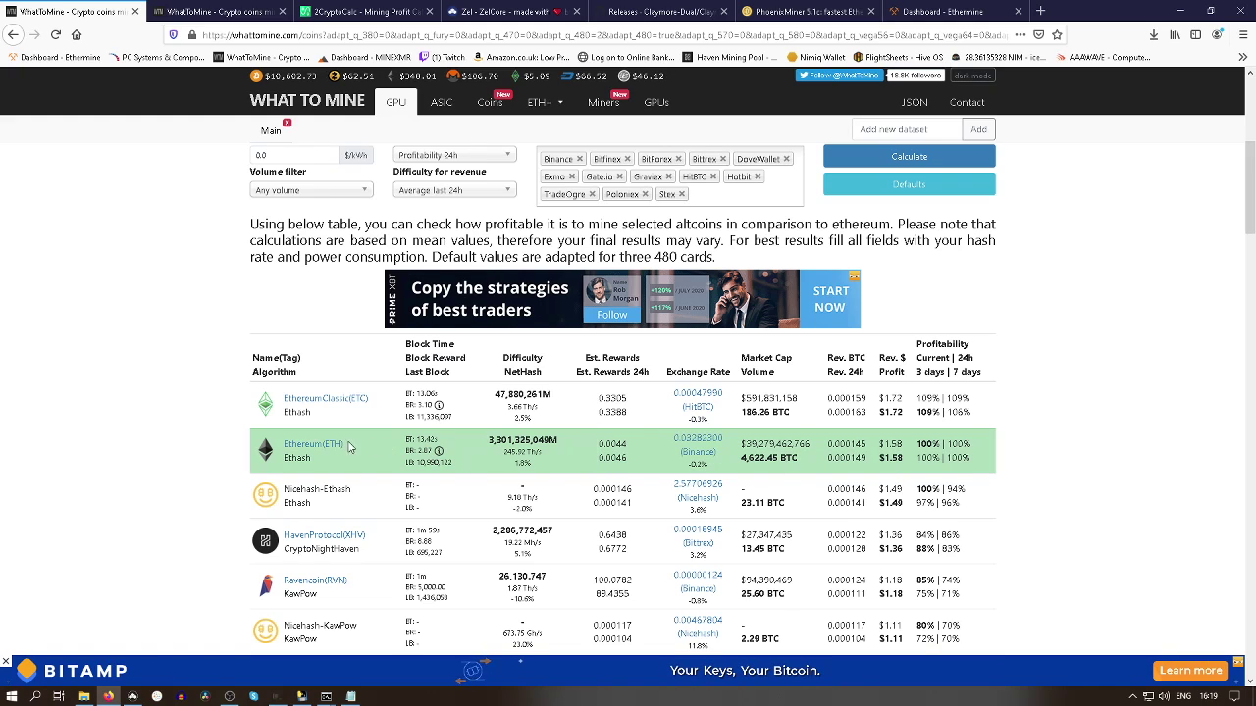
# Switch to the 2CryptoCalc page and calculate the current mining profit for 2 AMD 480 cards
pyautogui.click(374, 12)
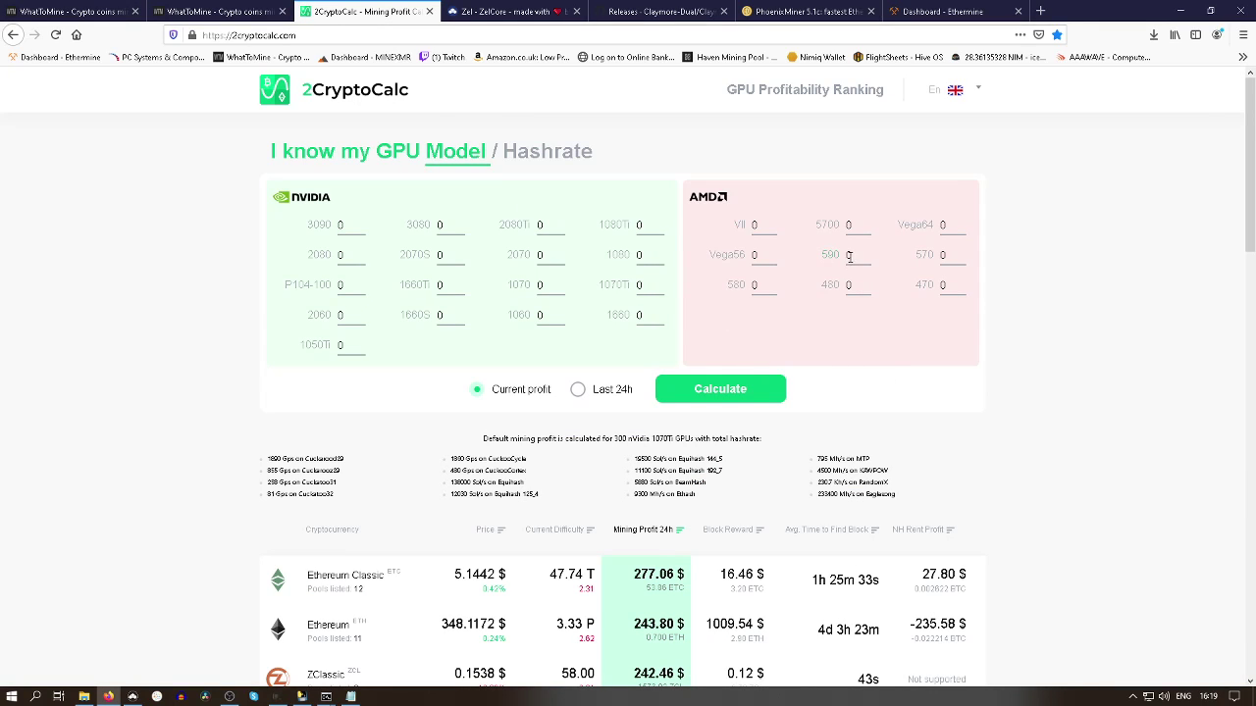
pyautogui.click(857, 288)
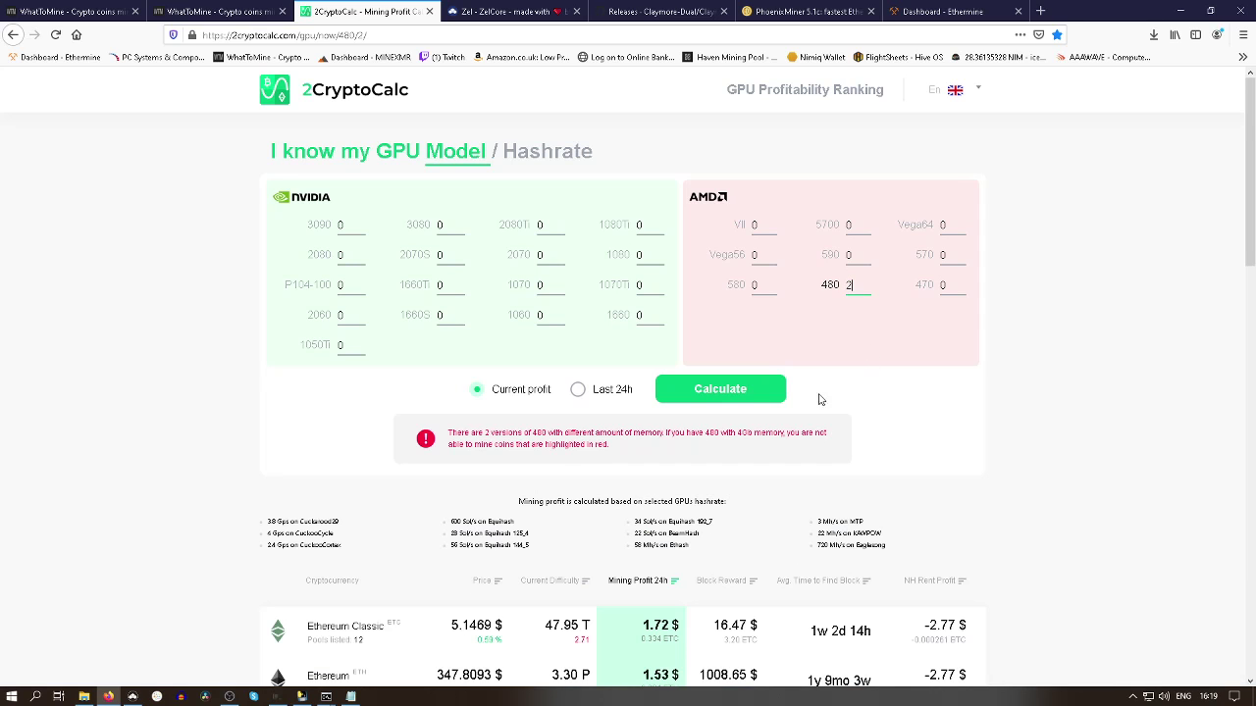
# Review the 24-hour mining profit and average block-finding time for Ethereum and the other coins in the 2CryptoCalc results
pyautogui.scroll(-4, 817, 429)
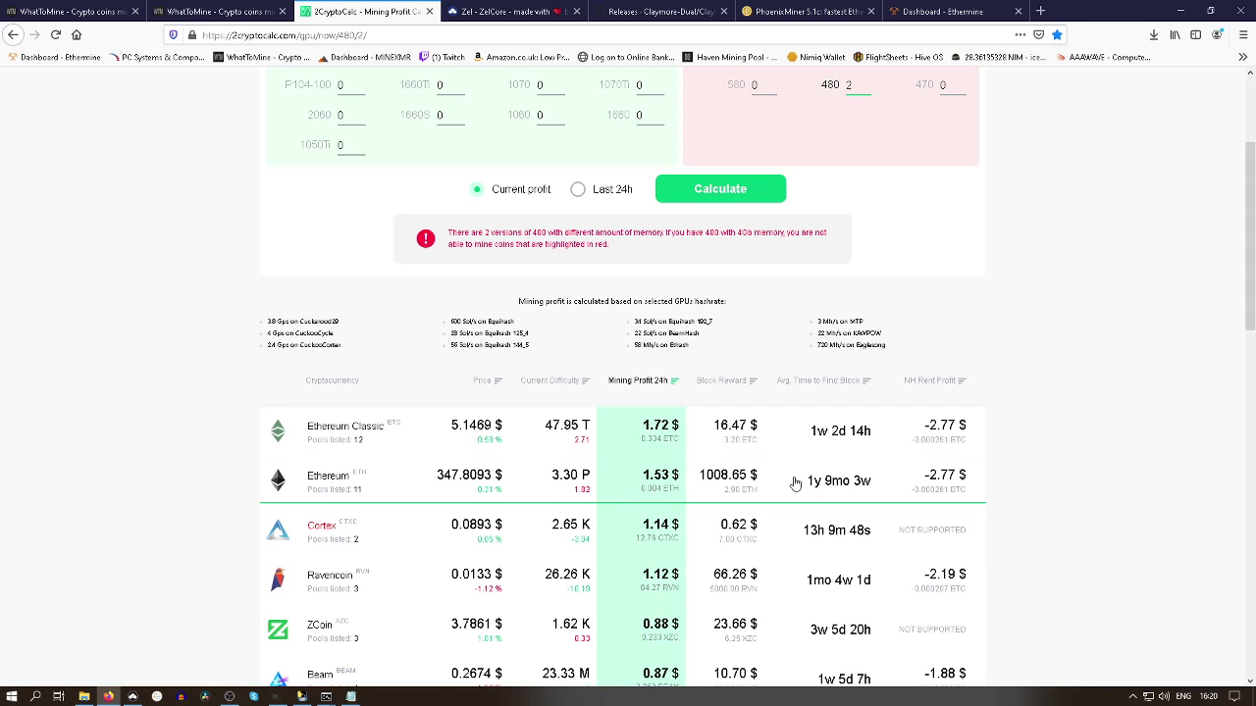
pyautogui.scroll(3, 772, 476)
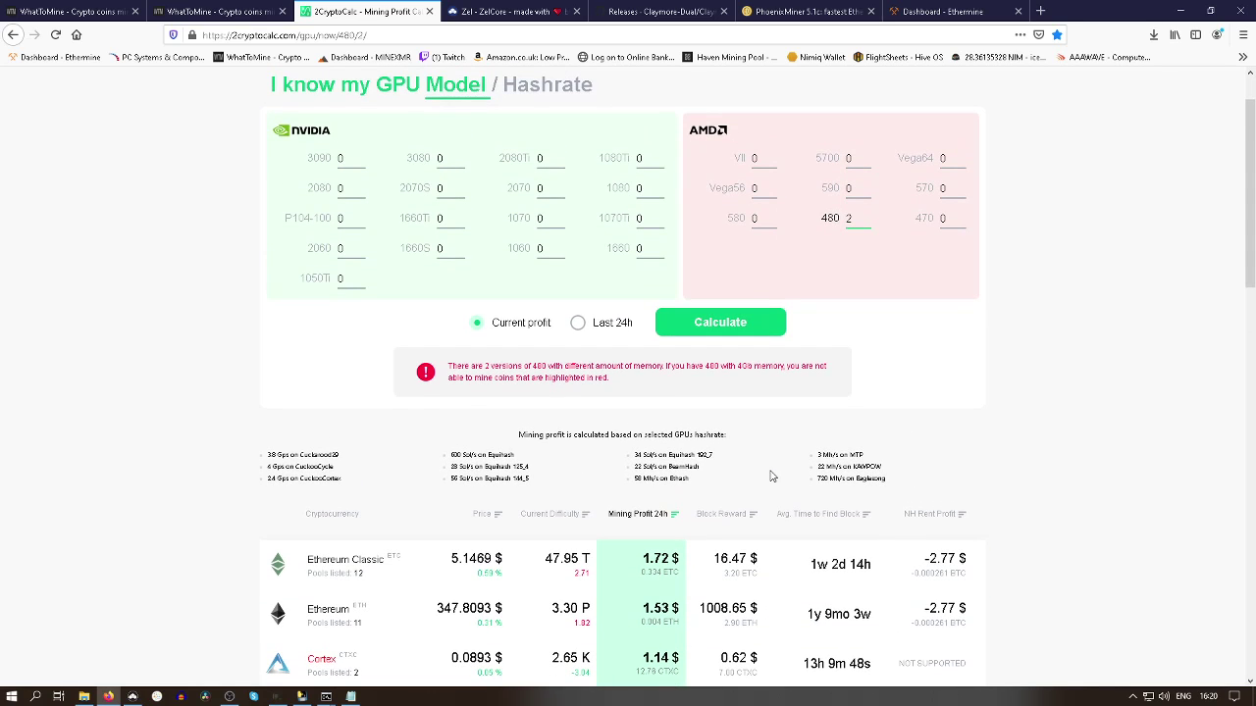
pyautogui.scroll(-1, 772, 483)
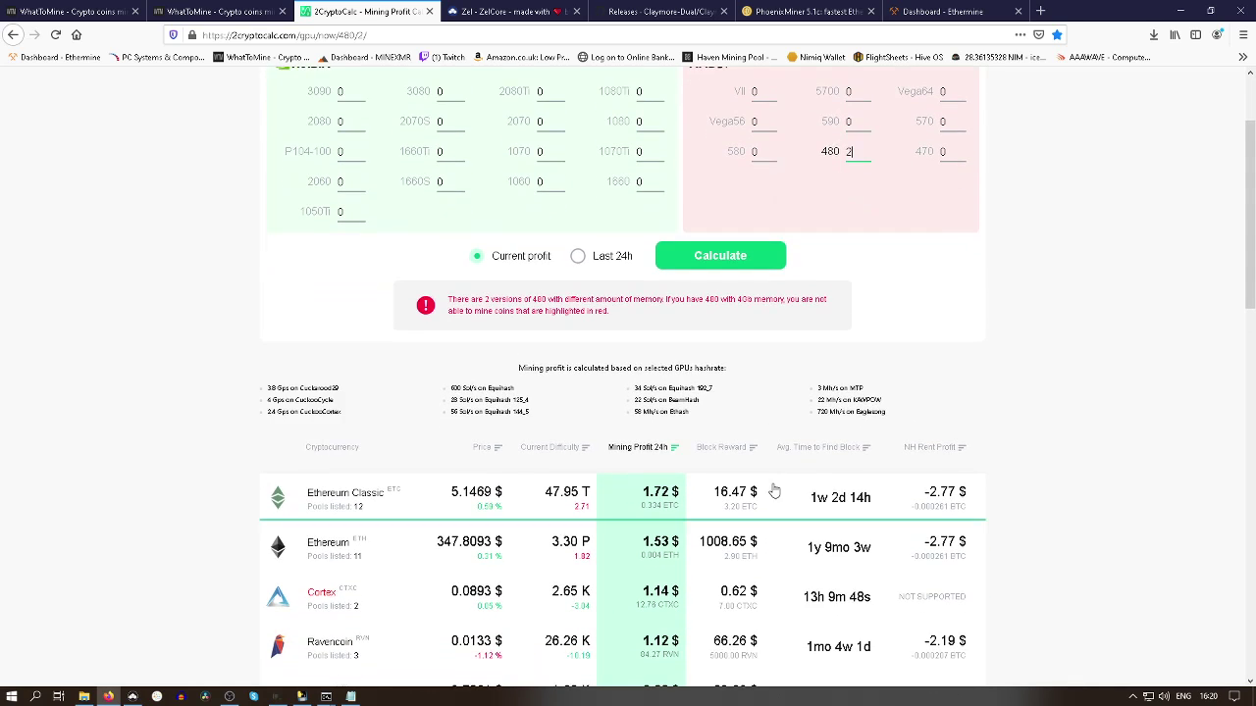
pyautogui.scroll(1, 750, 491)
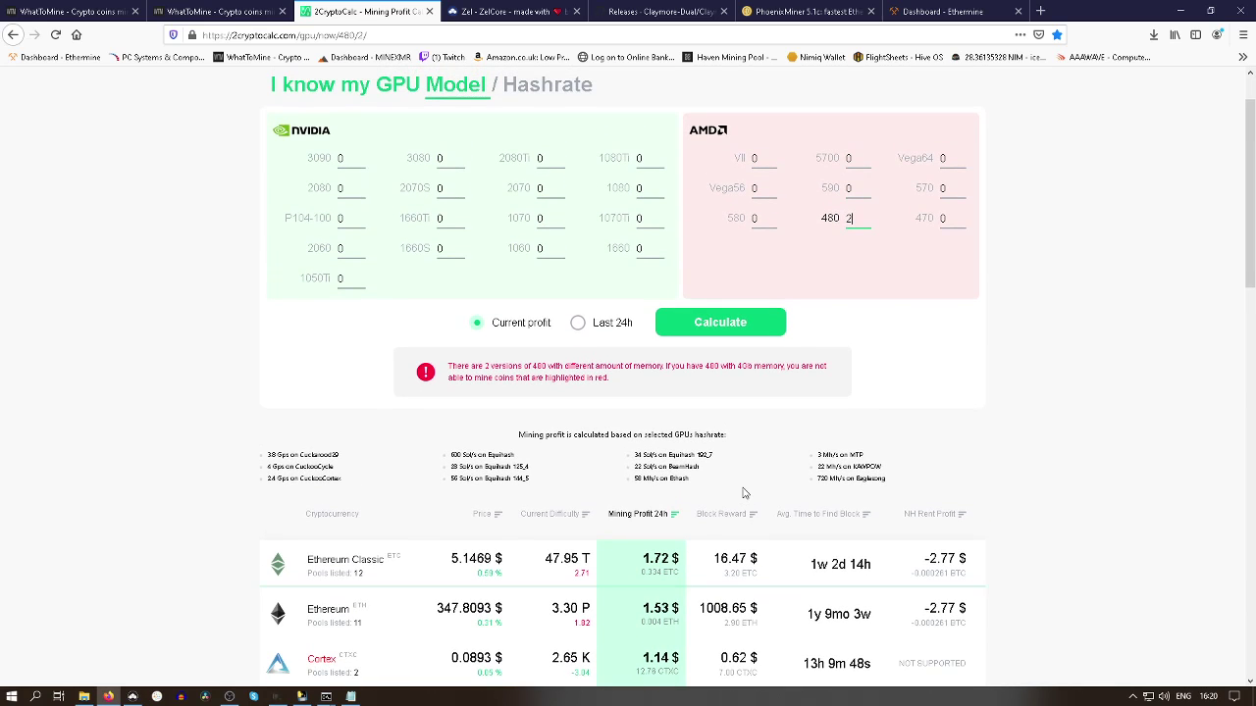
pyautogui.scroll(-1, 767, 555)
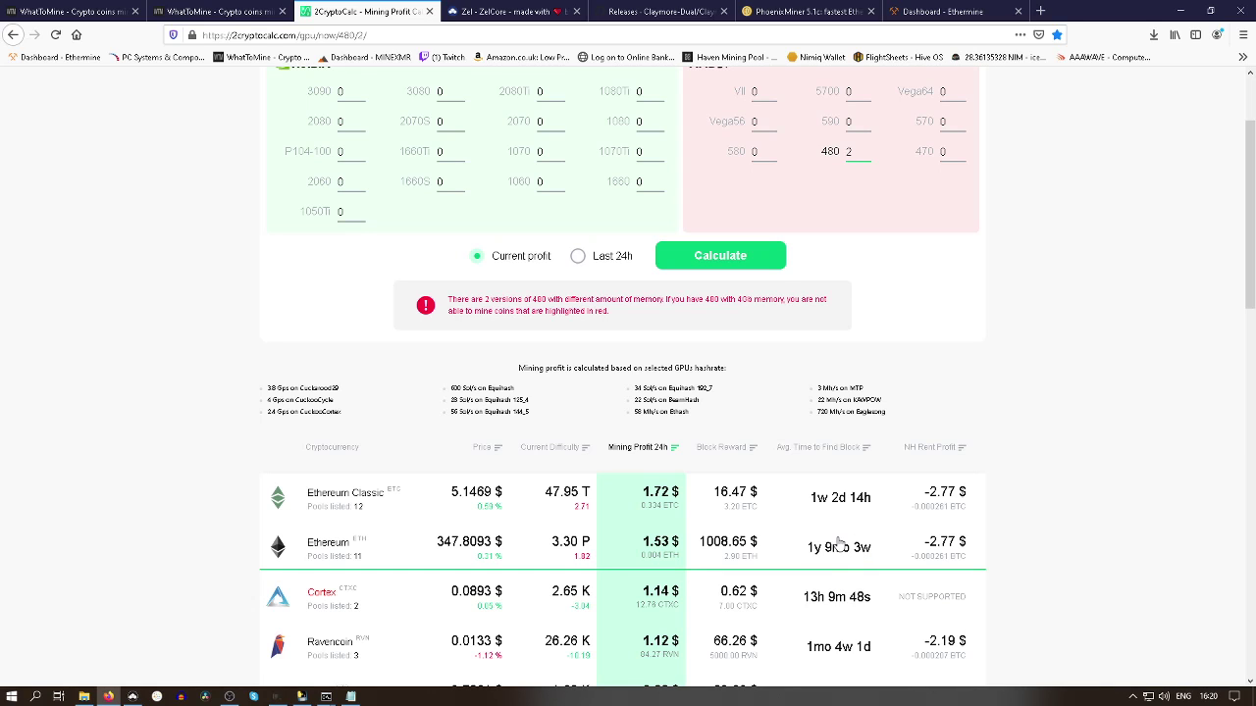
pyautogui.scroll(2, 667, 564)
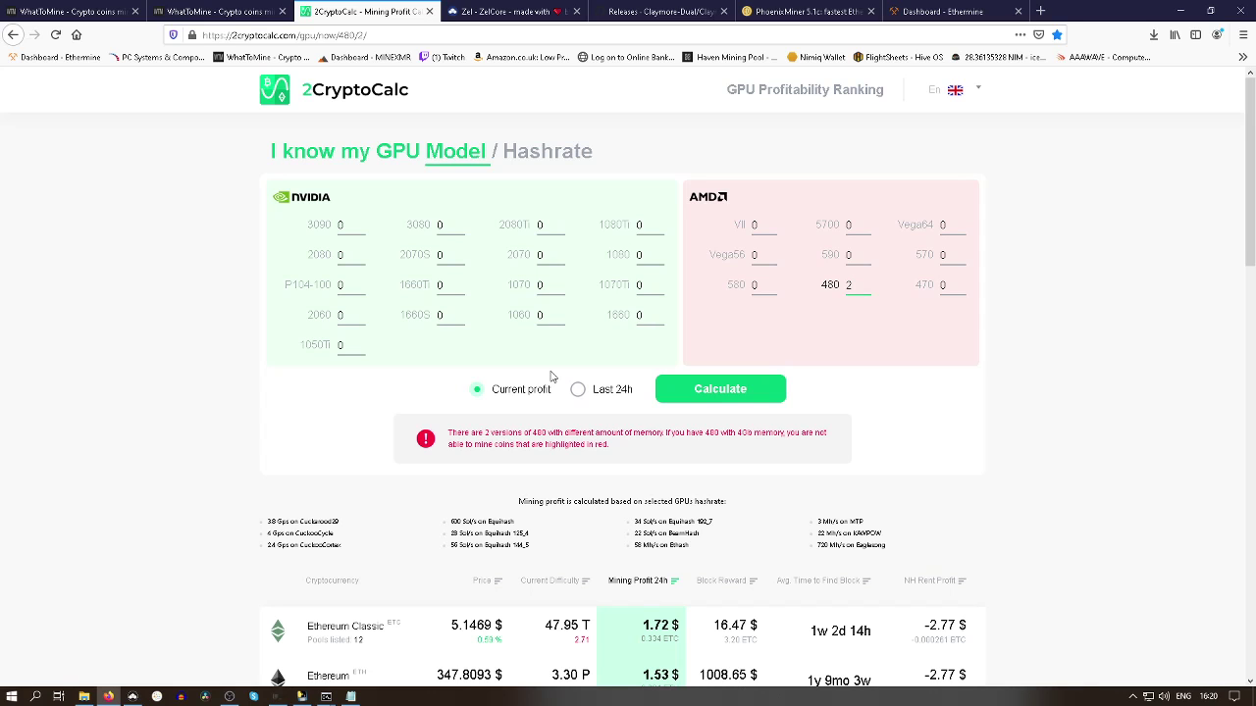
pyautogui.scroll(-1, 624, 618)
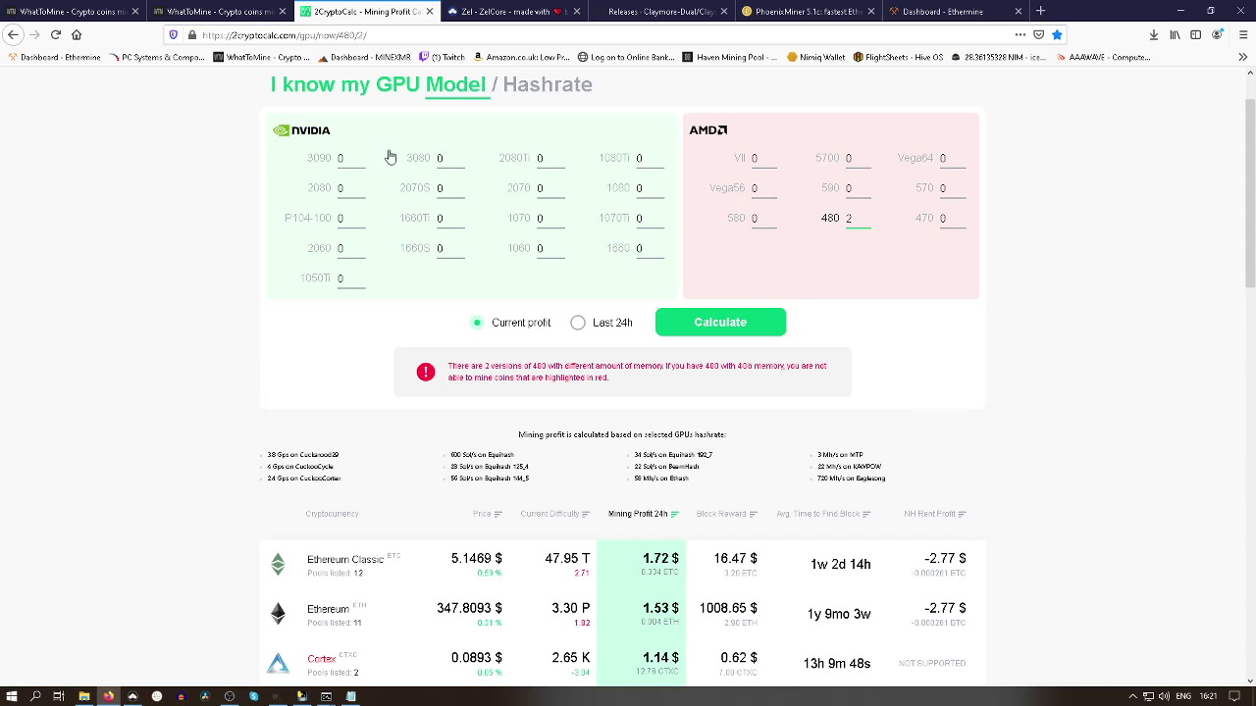
pyautogui.scroll(1, 423, 152)
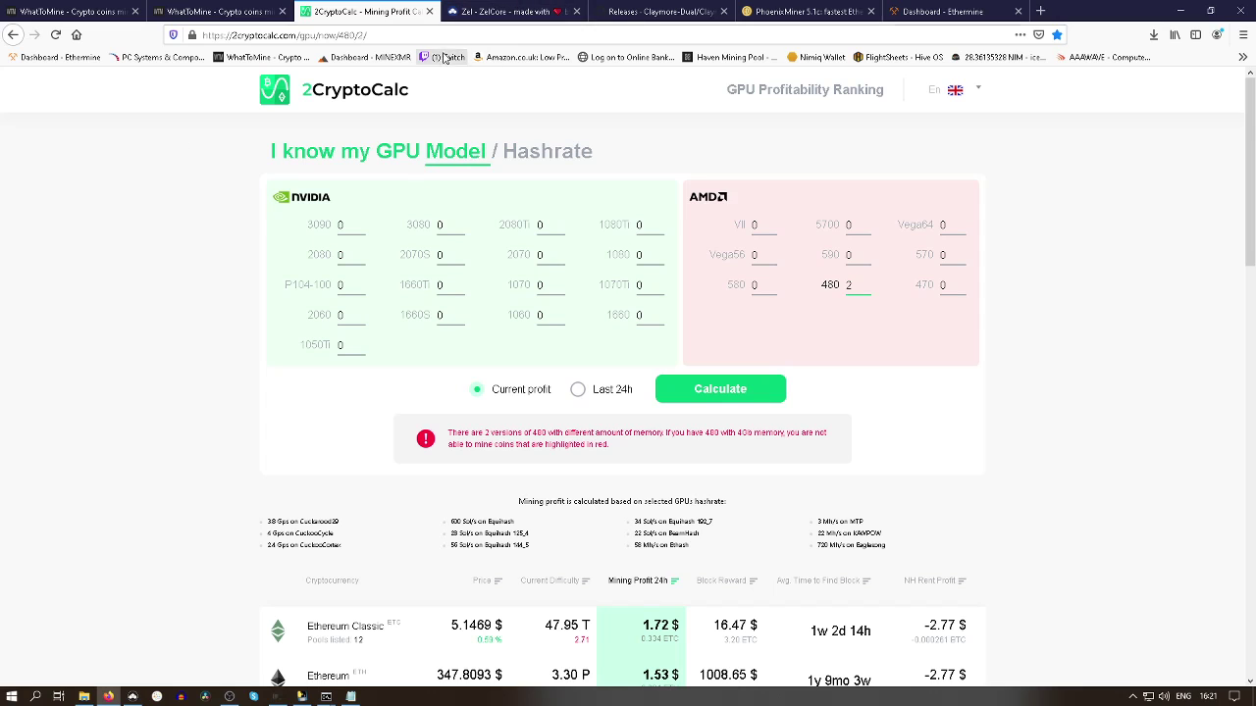
# Switch to the ZelCore wallet page and look through its features down to the Multi-Asset Encrypted Wallet section
pyautogui.click(510, 11)
pyautogui.scroll(-3, 645, 351)
pyautogui.scroll(-4, 645, 351)
pyautogui.scroll(-6, 646, 354)
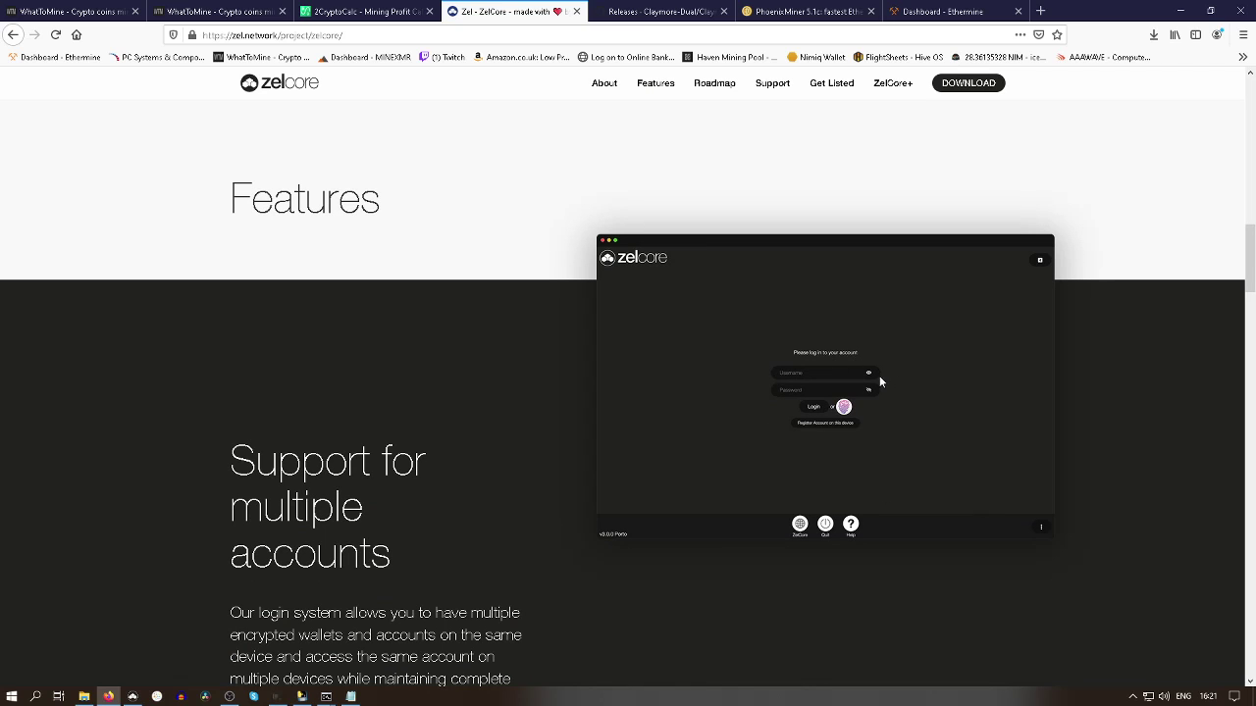
pyautogui.scroll(-3, 816, 422)
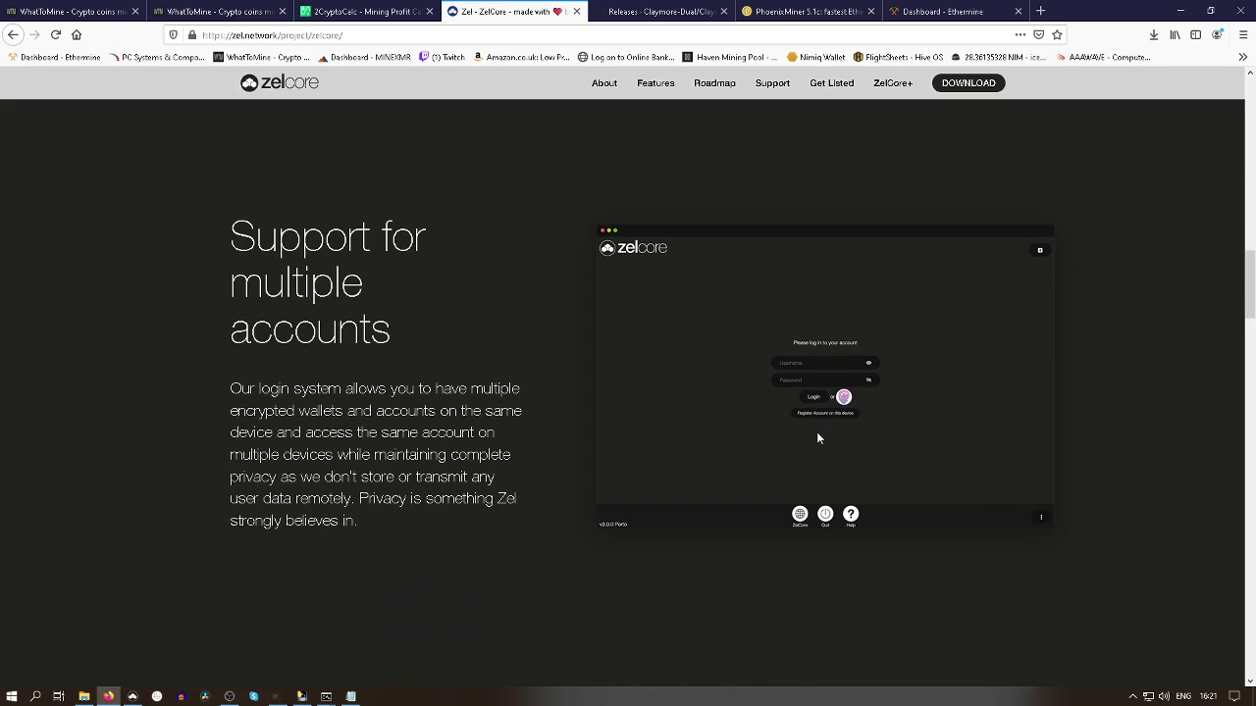
pyautogui.scroll(-6, 816, 432)
pyautogui.scroll(-2, 817, 432)
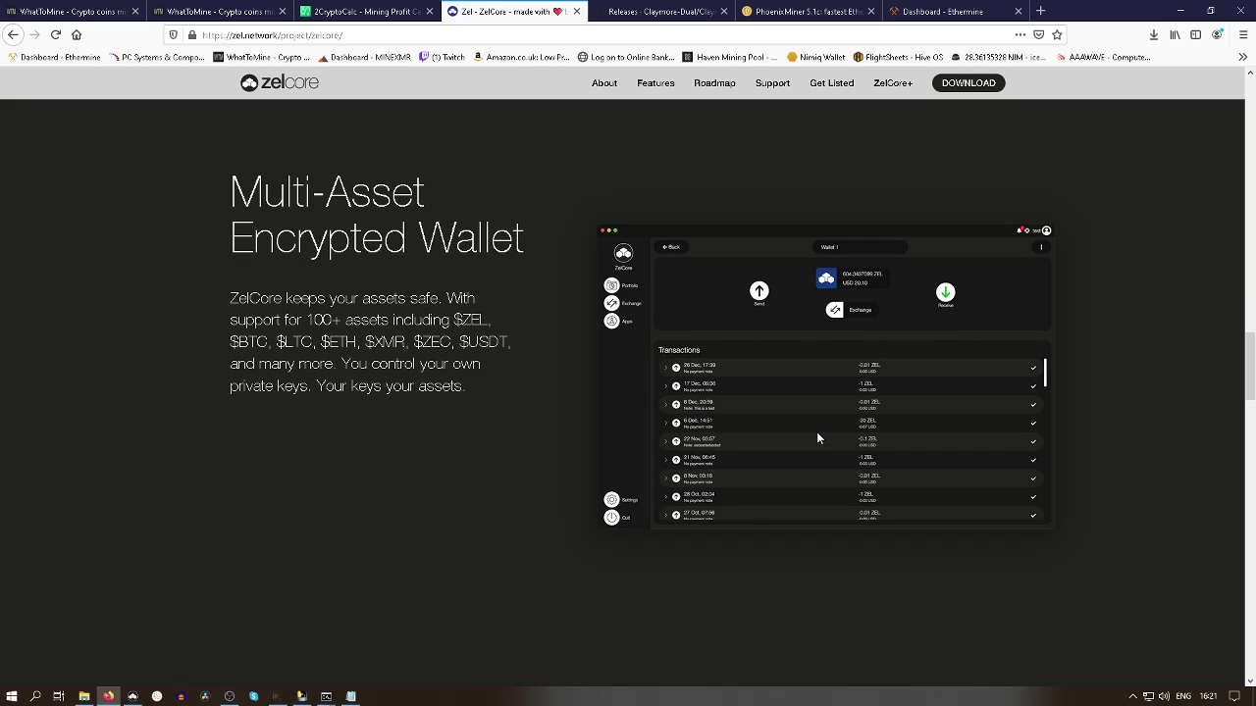
# Look through the rest of the ZelCore page, covering the Built-in Exchanges and Roadmap sections
pyautogui.scroll(-5, 817, 437)
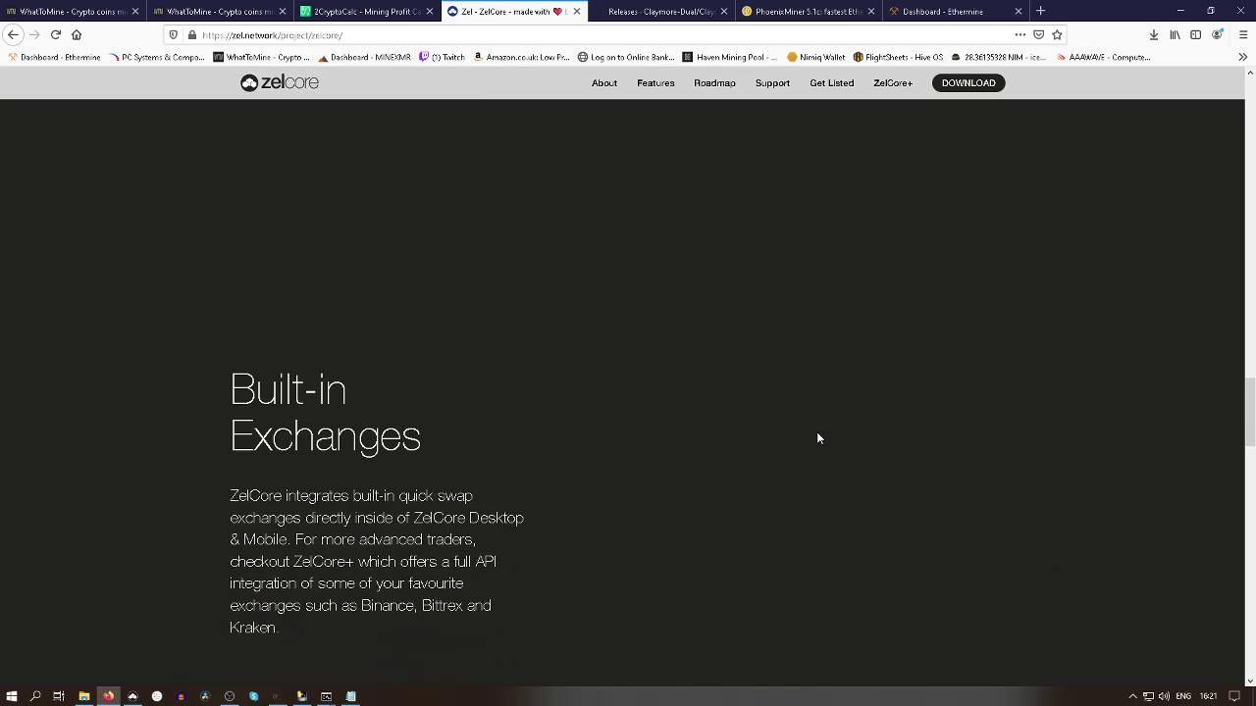
pyautogui.scroll(-4, 817, 438)
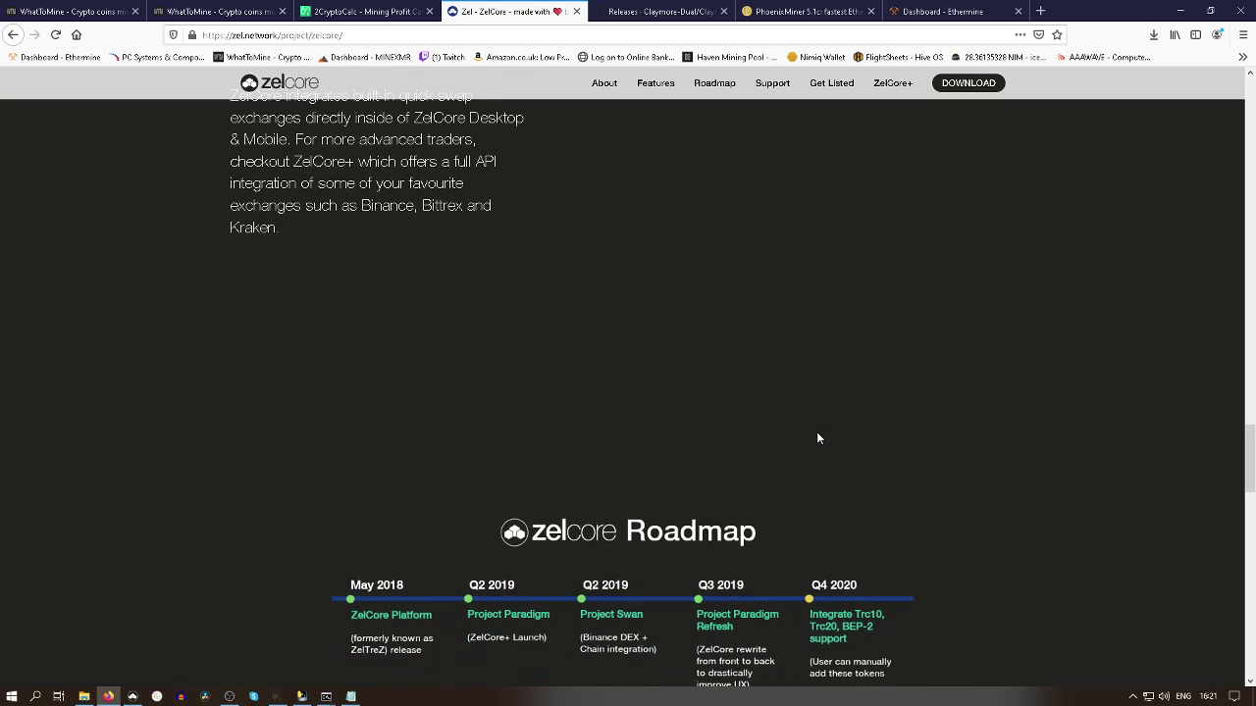
pyautogui.scroll(-3, 818, 437)
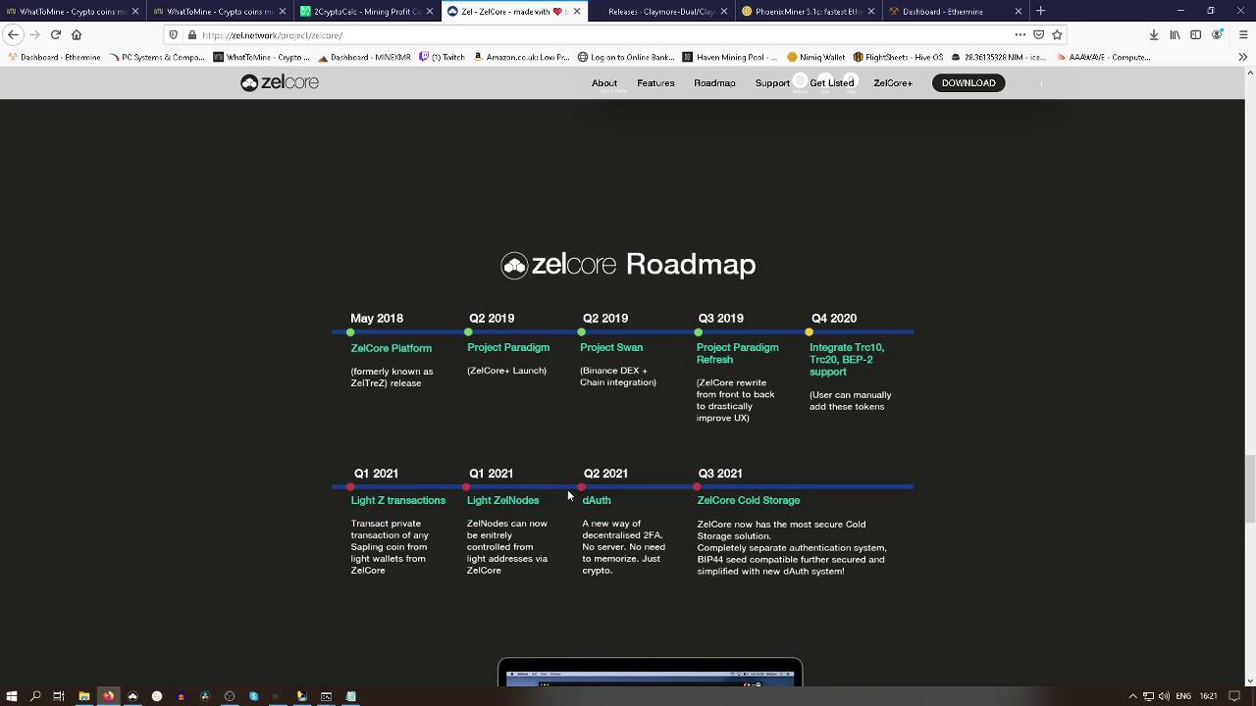
pyautogui.scroll(-4, 830, 503)
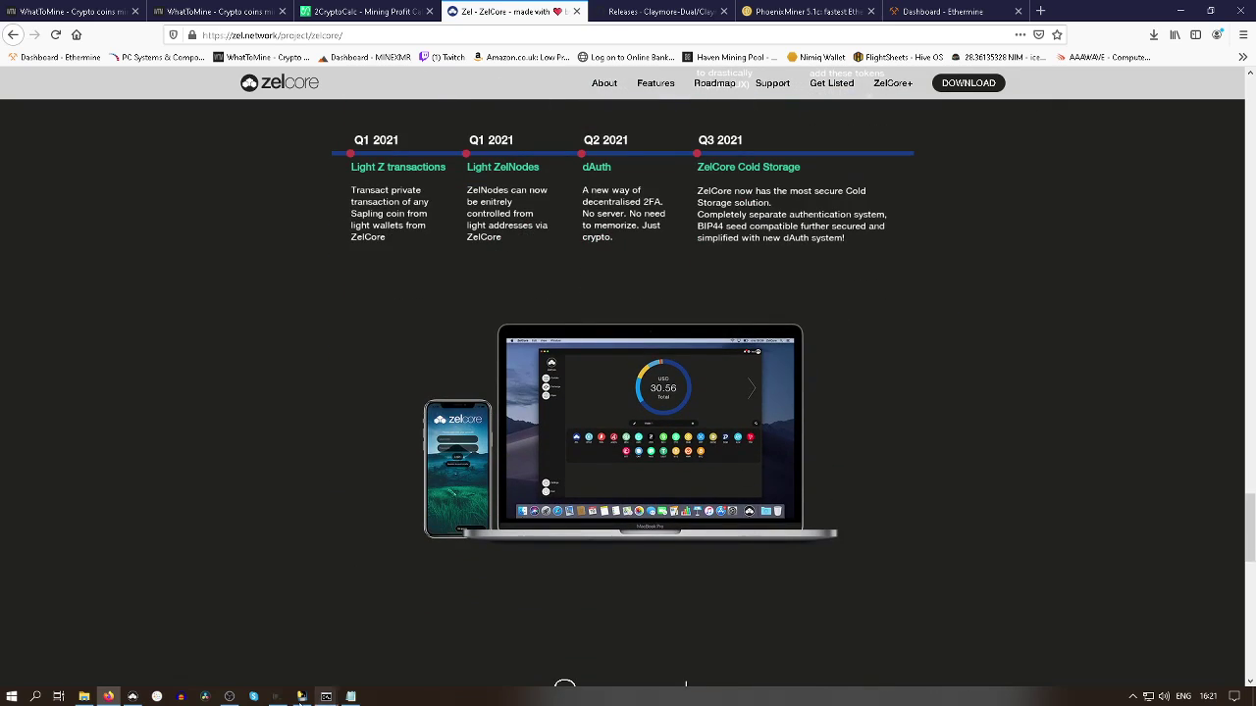
# Switch to the ZelCore wallet application and view the Bitcoin share in the Wallet 1 portfolio chart
pyautogui.click(132, 696)
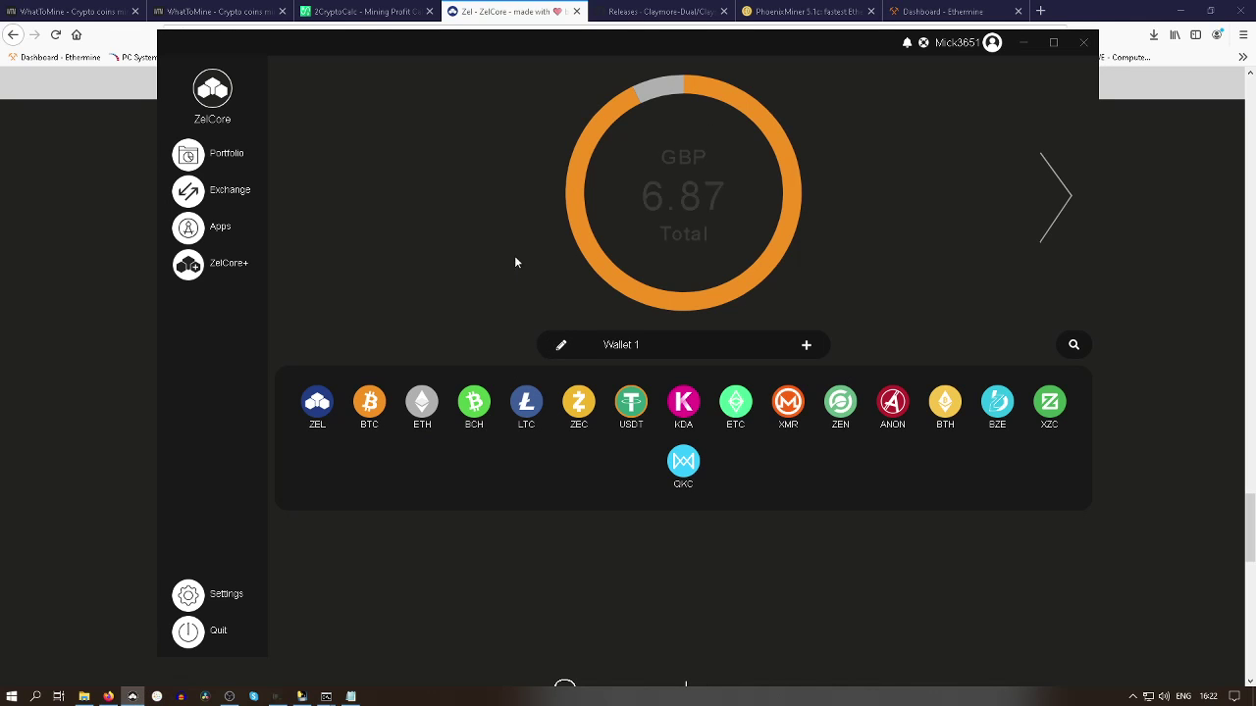
pyautogui.click(589, 250)
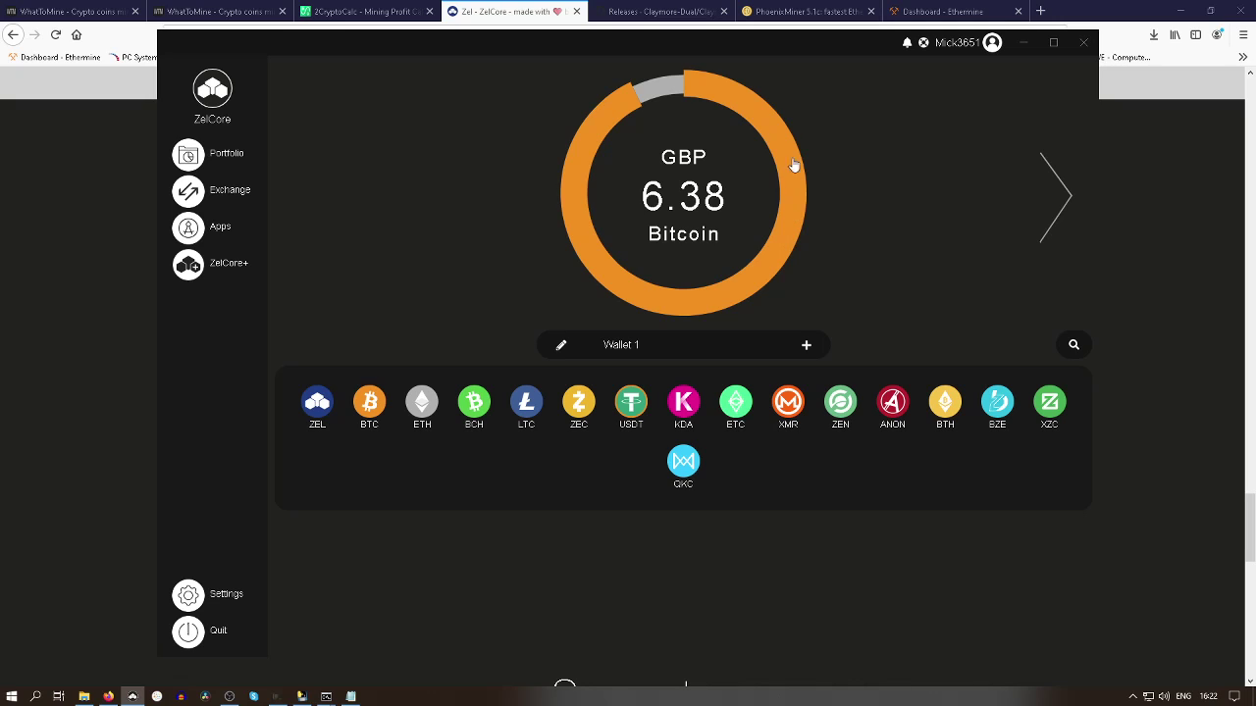
# Switch back to the browser and open the bookmarked Overclockers UK store in a new tab
pyautogui.click(1041, 14)
pyautogui.click(1042, 14)
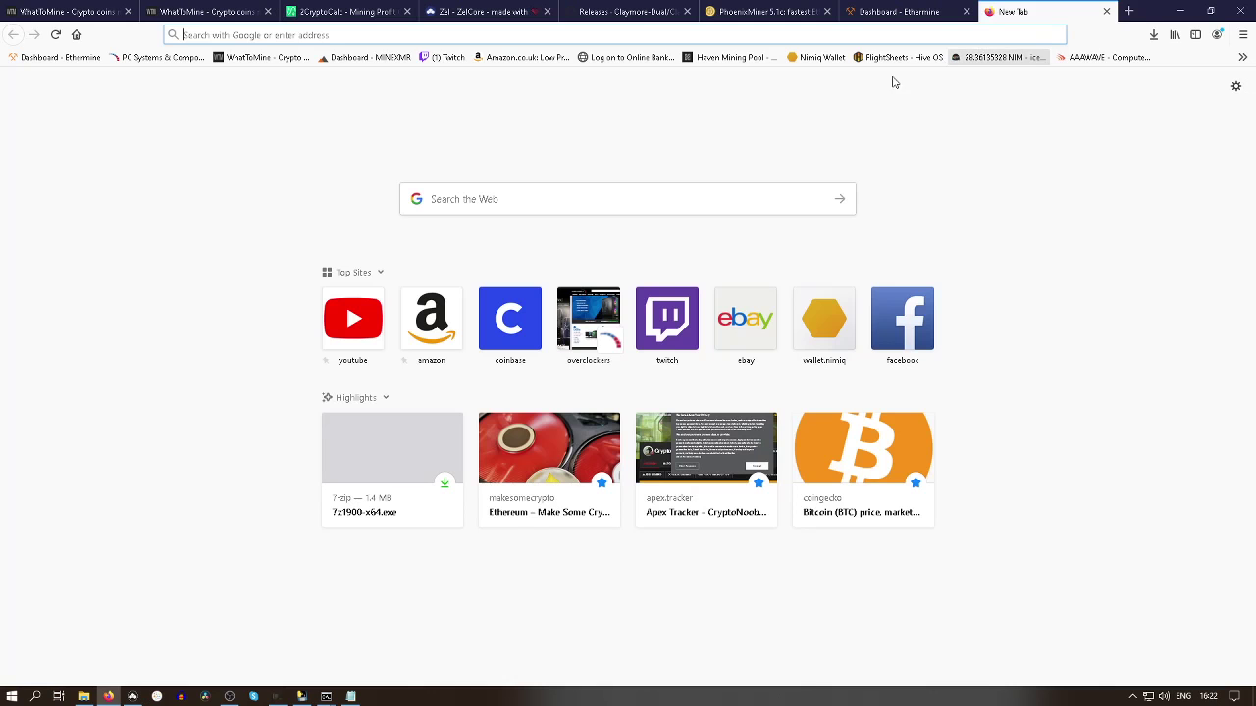
pyautogui.click(162, 57)
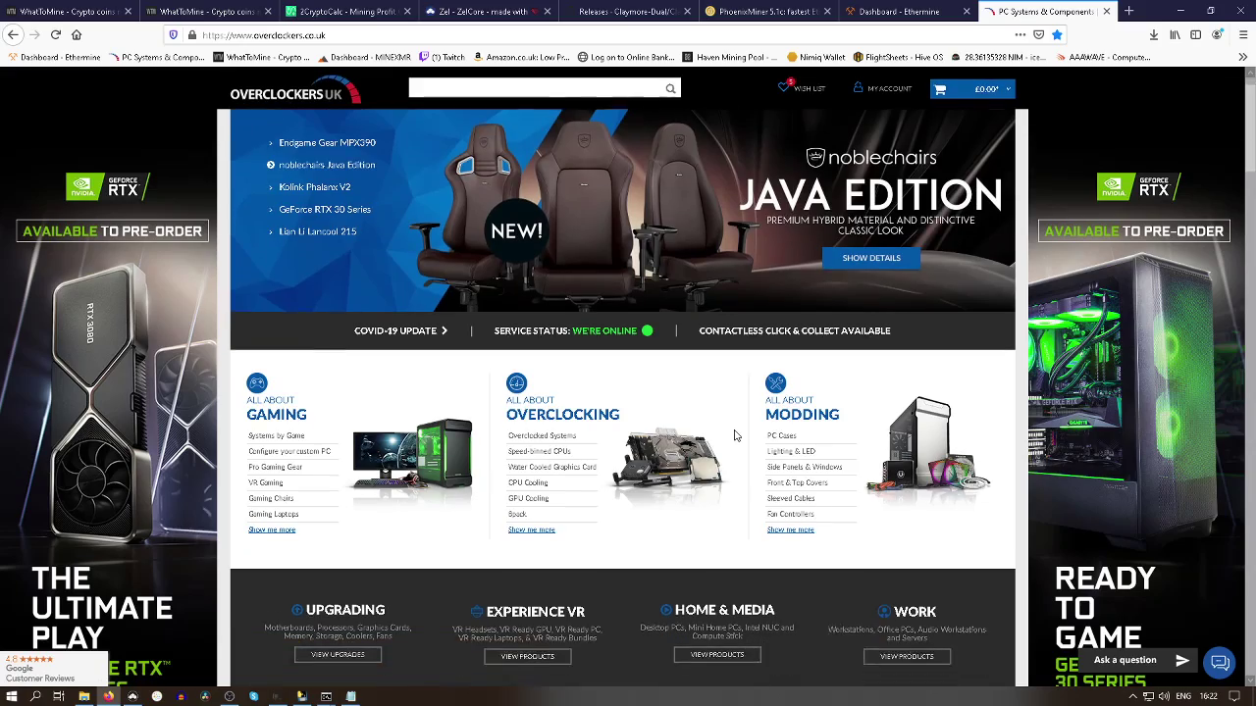
# Browse the Overclockers UK home page down to the About Overclockers UK section and return to its start
pyautogui.scroll(-5, 734, 435)
pyautogui.scroll(-4, 735, 436)
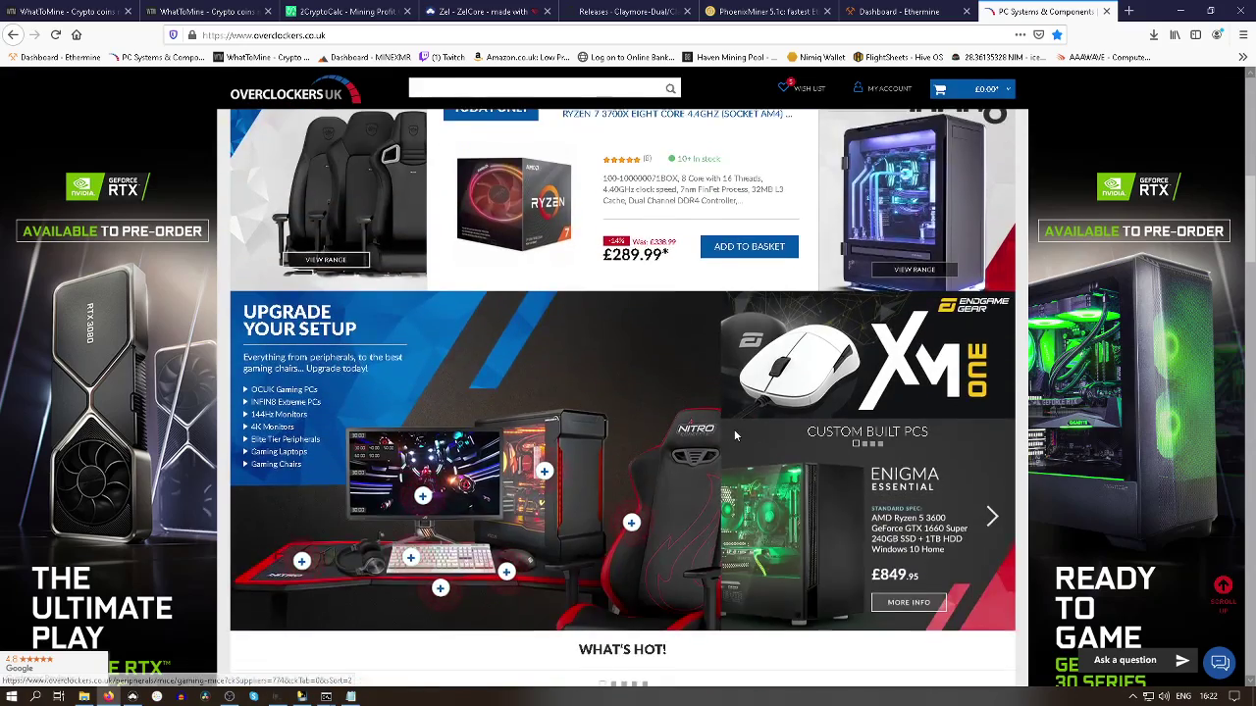
pyautogui.scroll(-5, 733, 435)
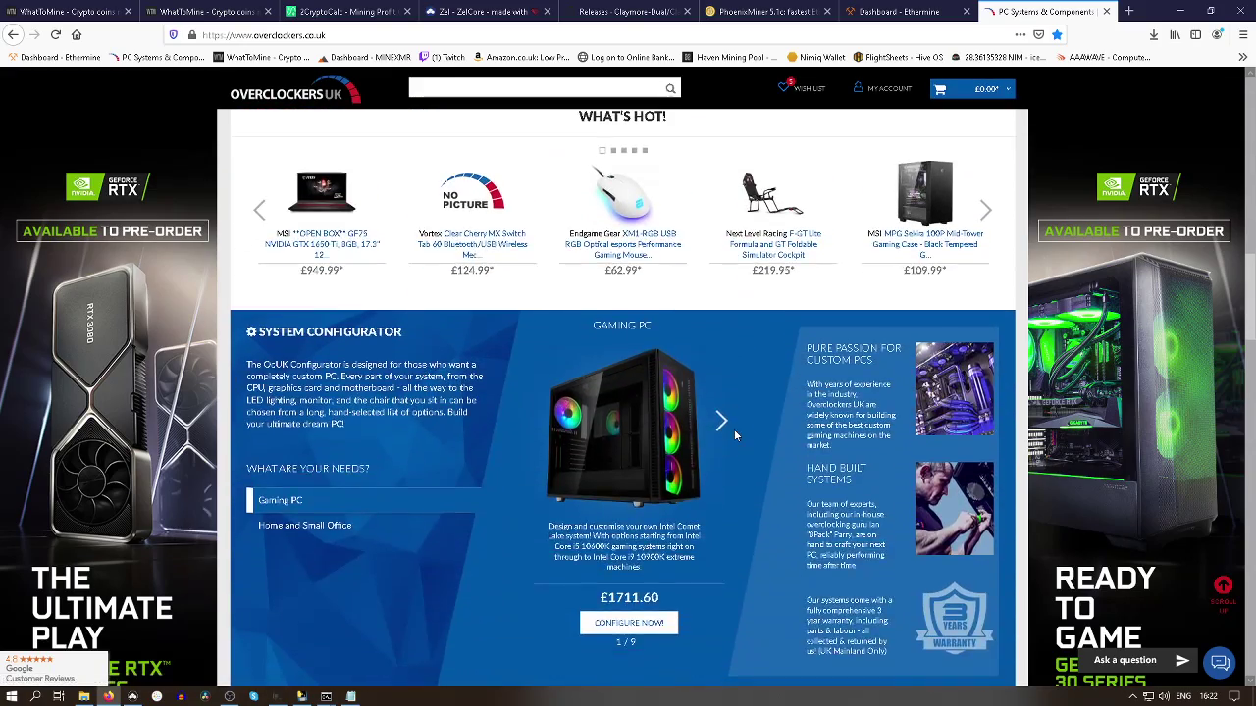
pyautogui.scroll(-3, 734, 435)
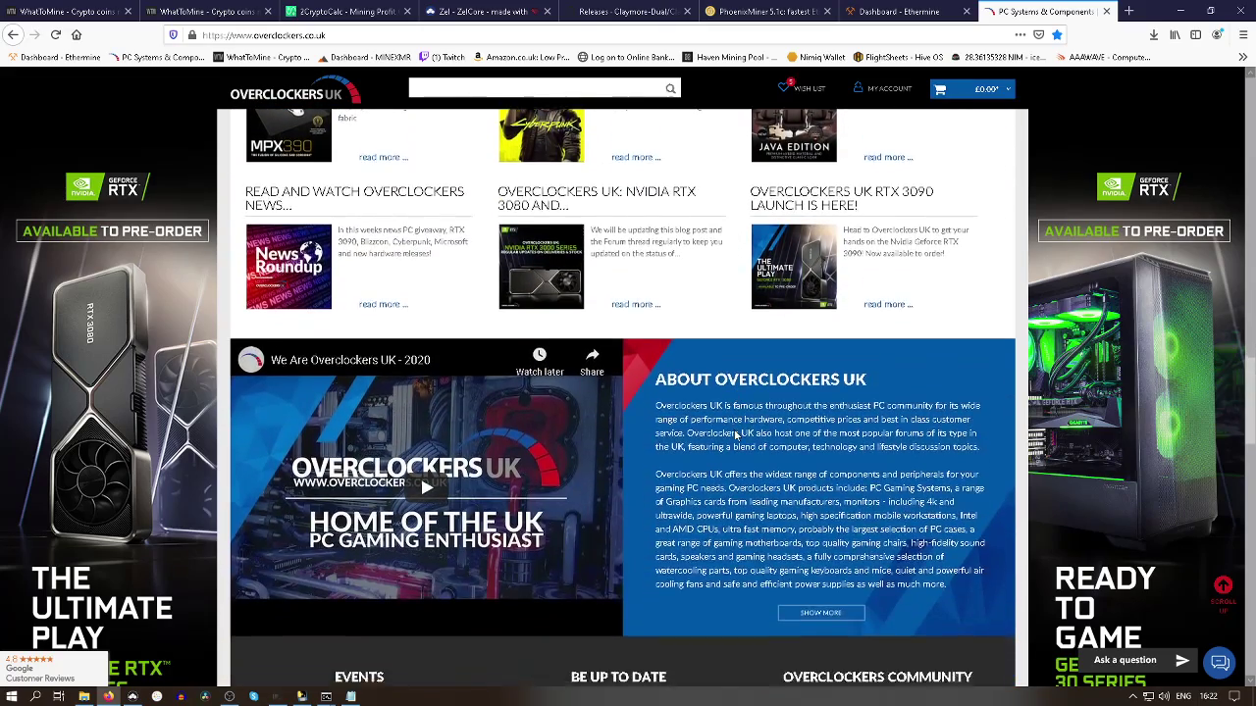
pyautogui.scroll(4, 735, 435)
pyautogui.scroll(12, 735, 435)
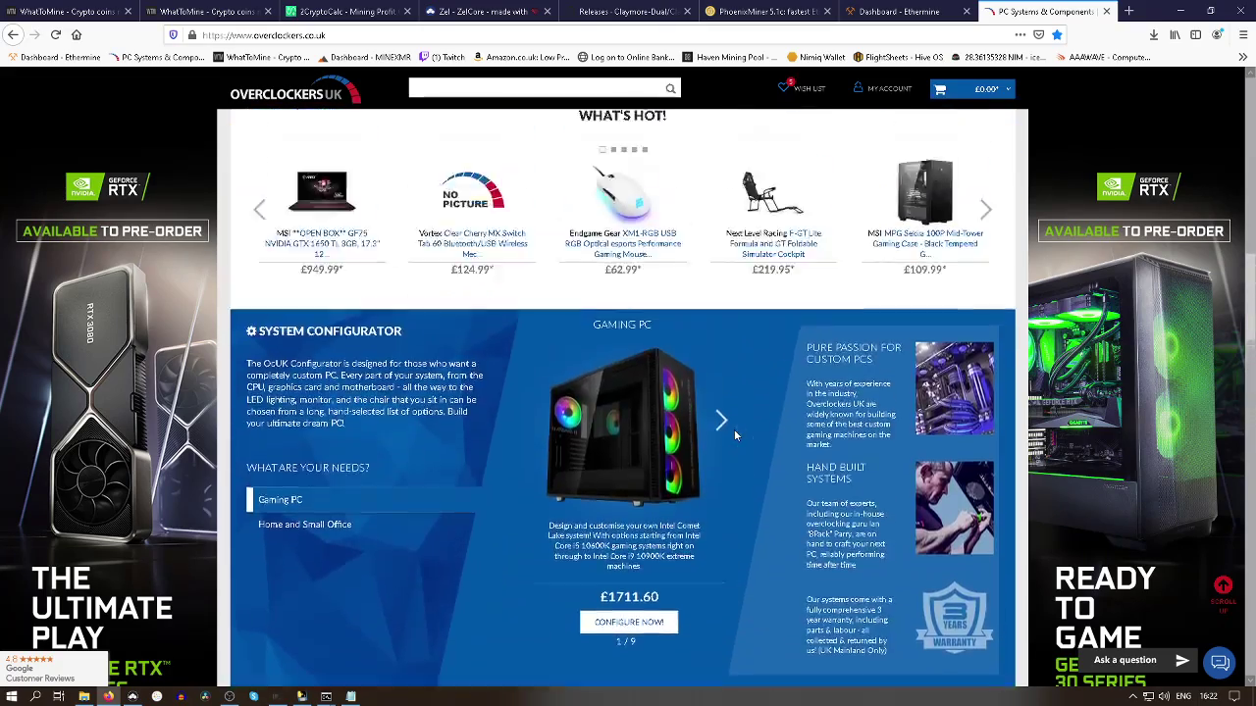
pyautogui.scroll(5, 735, 436)
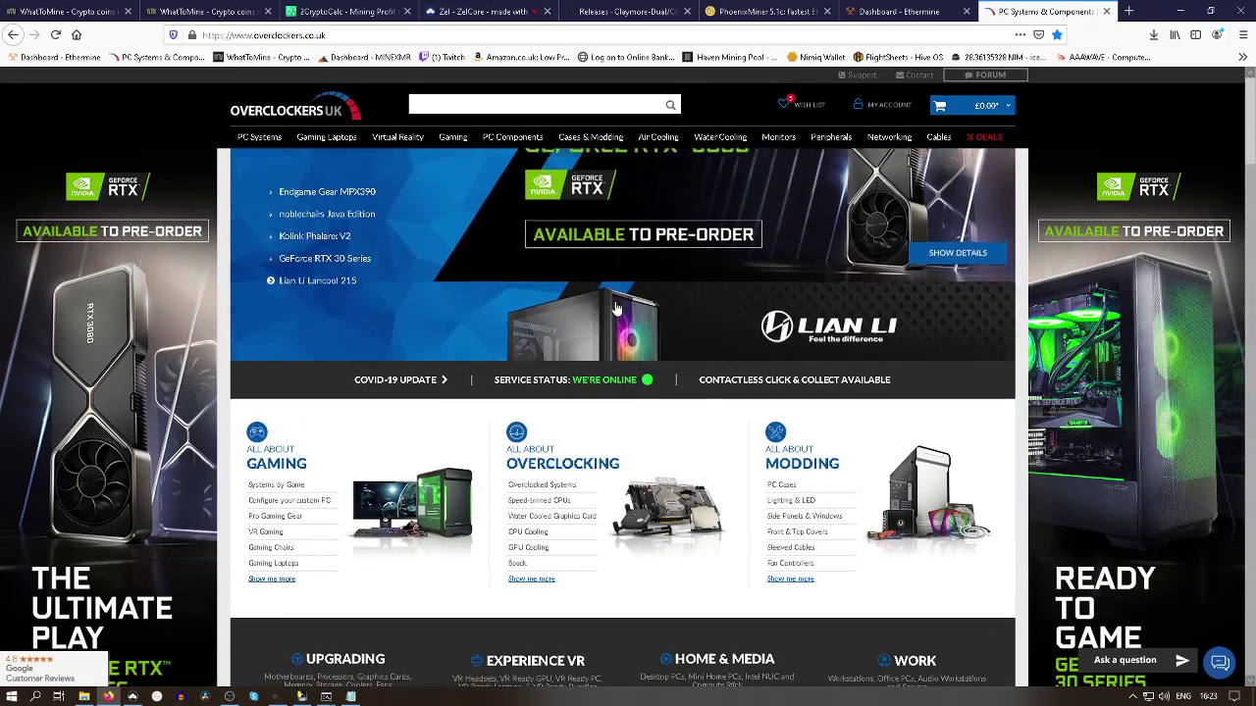
# Open the 80 Plus Gold power supplies listing among the PC components and sort it by Price Low-High
pyautogui.moveTo(512, 136)
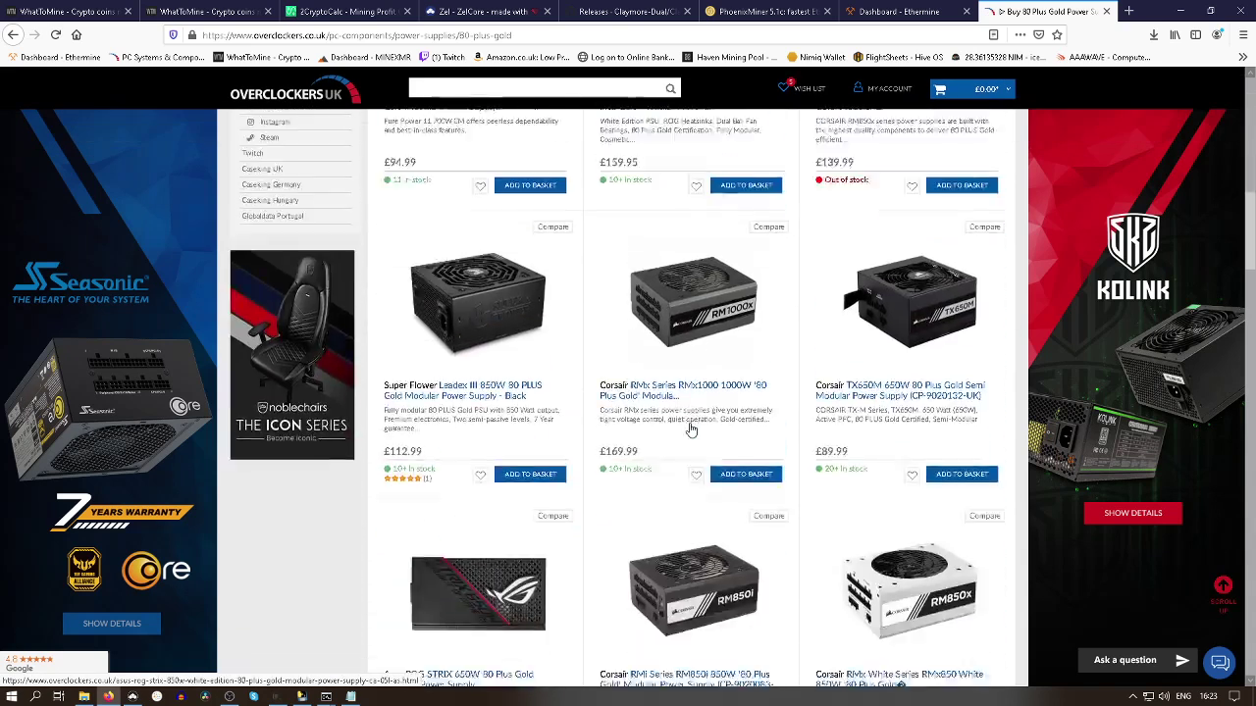
pyautogui.scroll(-3, 692, 429)
pyautogui.scroll(9, 696, 402)
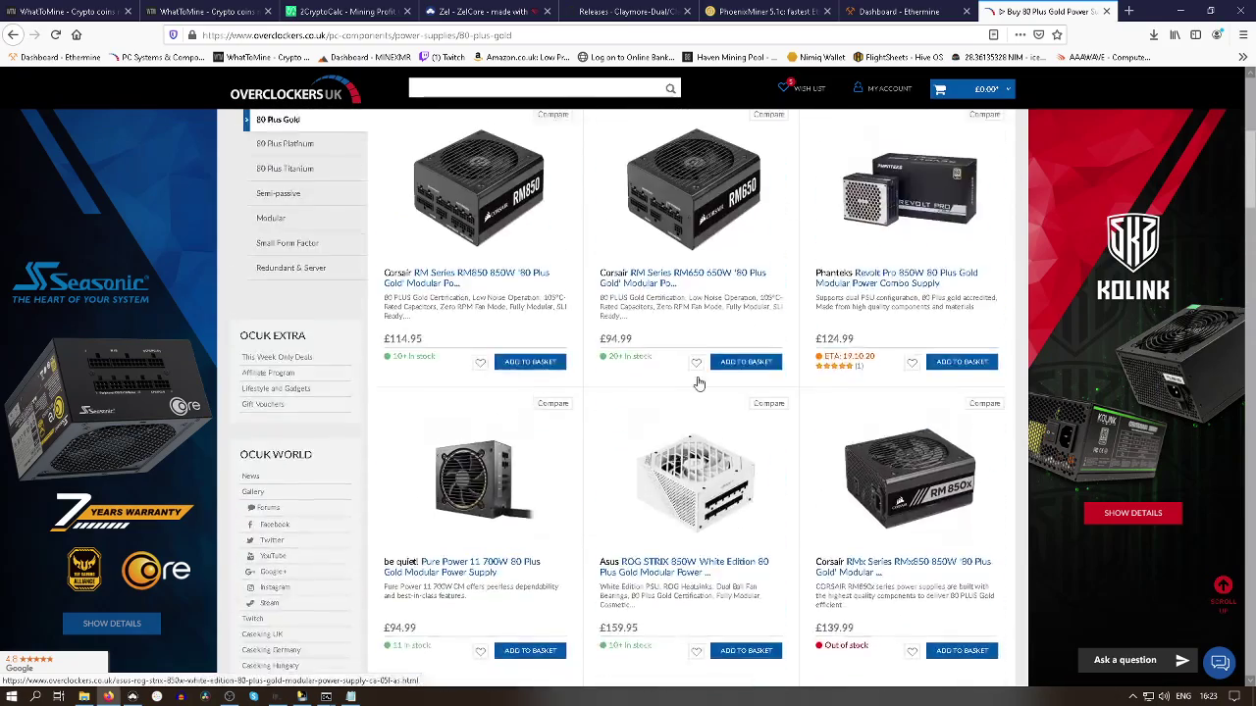
pyautogui.scroll(5, 698, 382)
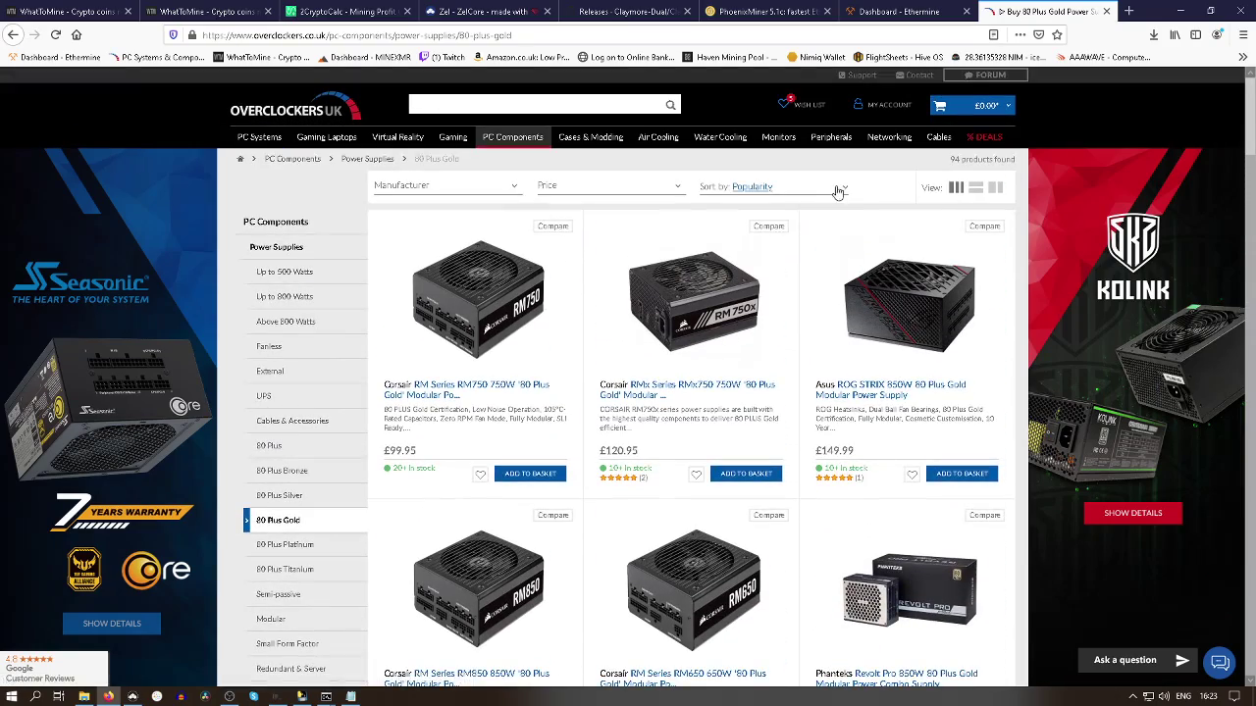
pyautogui.click(840, 193)
pyautogui.click(810, 237)
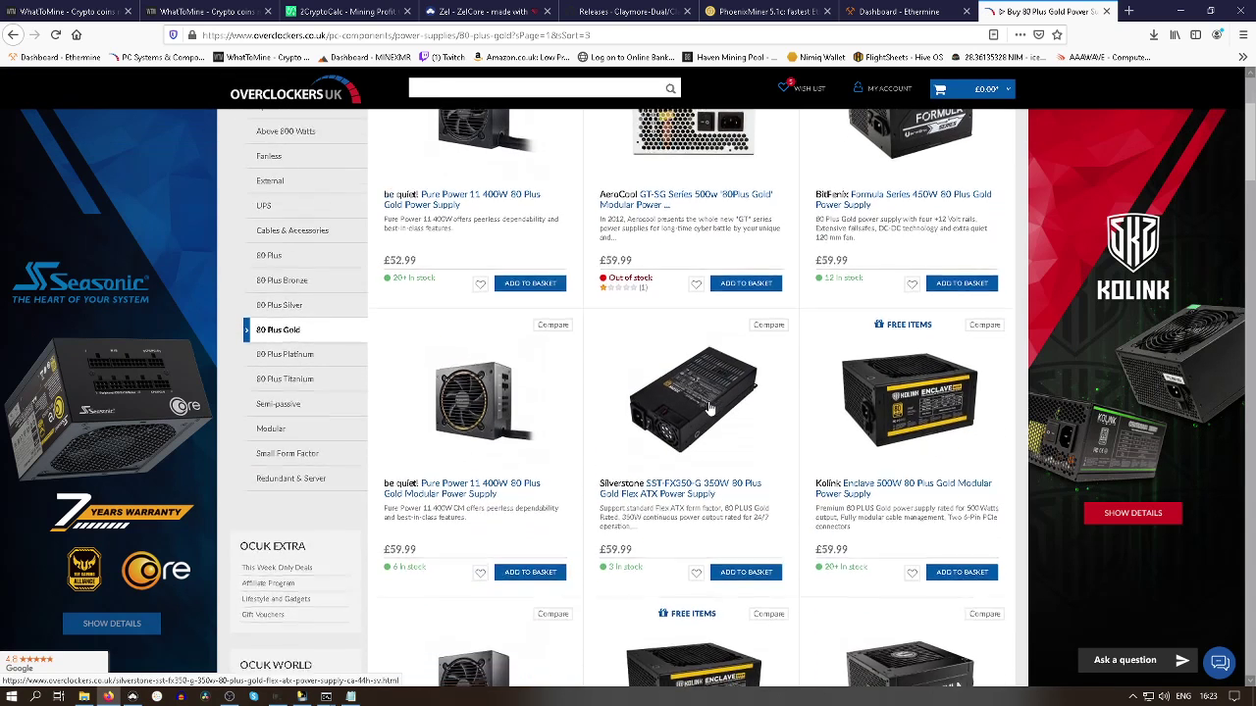
# Look through the 80 Plus Gold power supplies, comparing wattages and prices from the cheapest upward
pyautogui.scroll(-5, 710, 409)
pyautogui.scroll(-2, 710, 408)
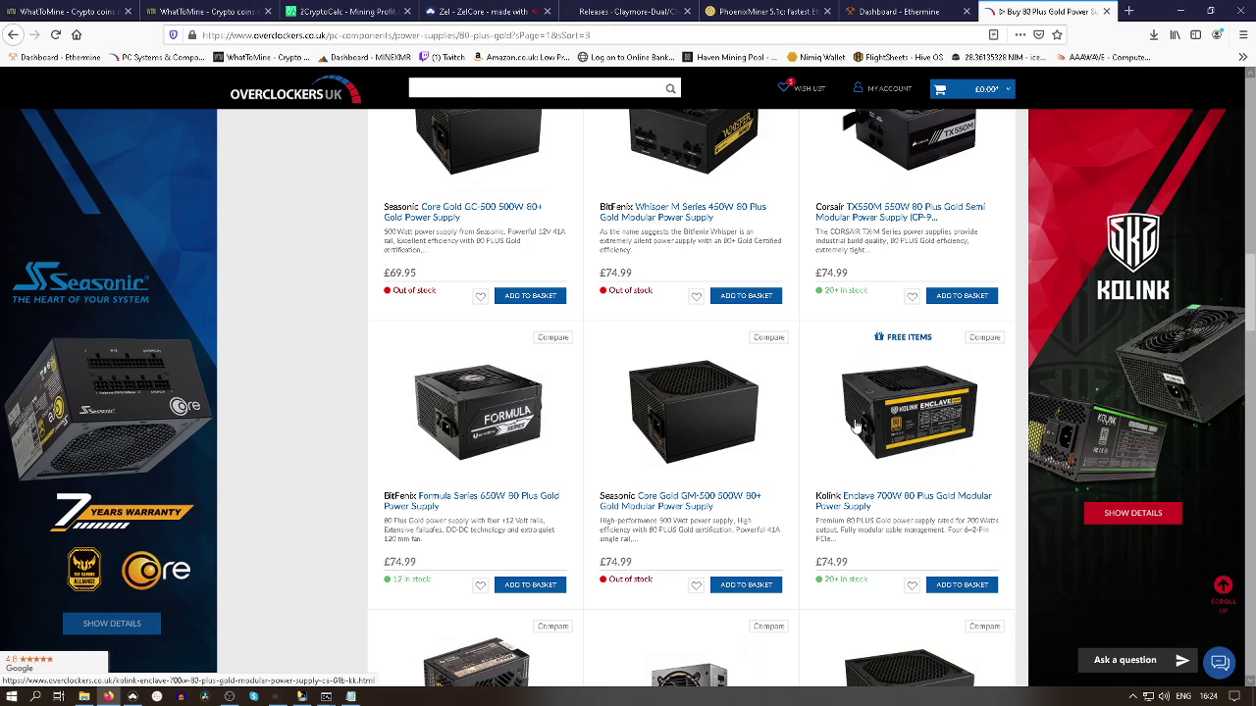
pyautogui.scroll(4, 760, 420)
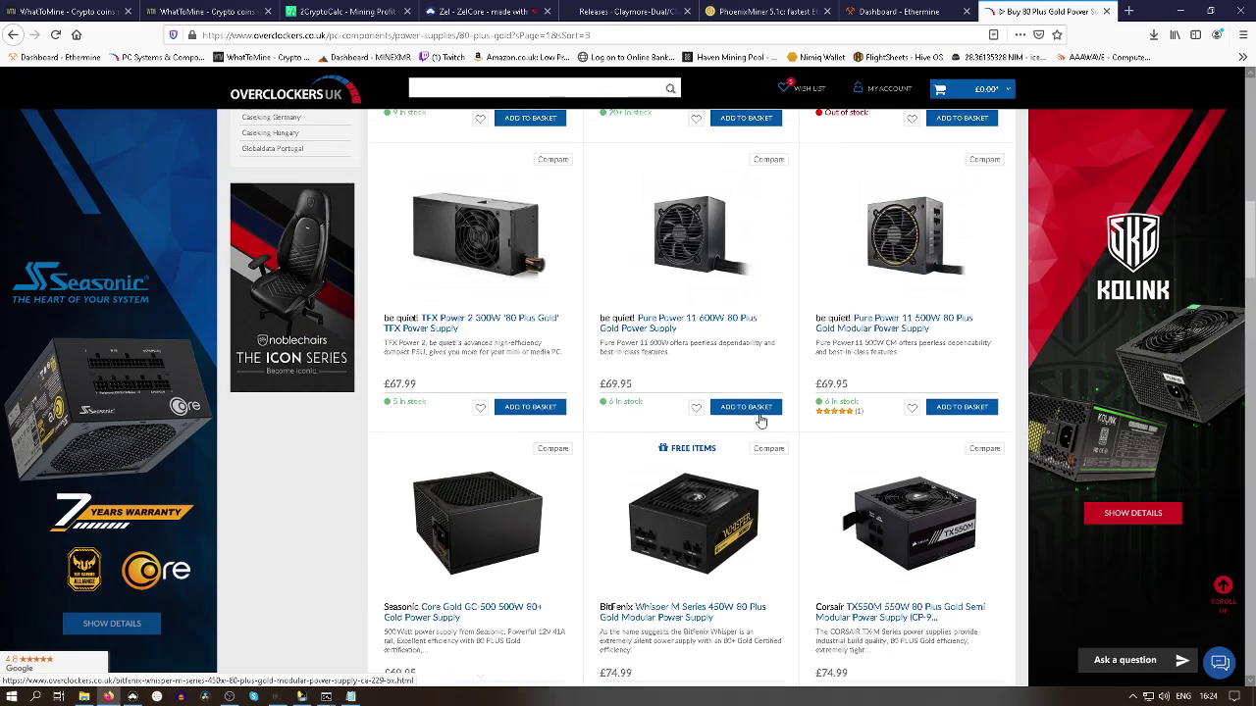
pyautogui.scroll(12, 761, 420)
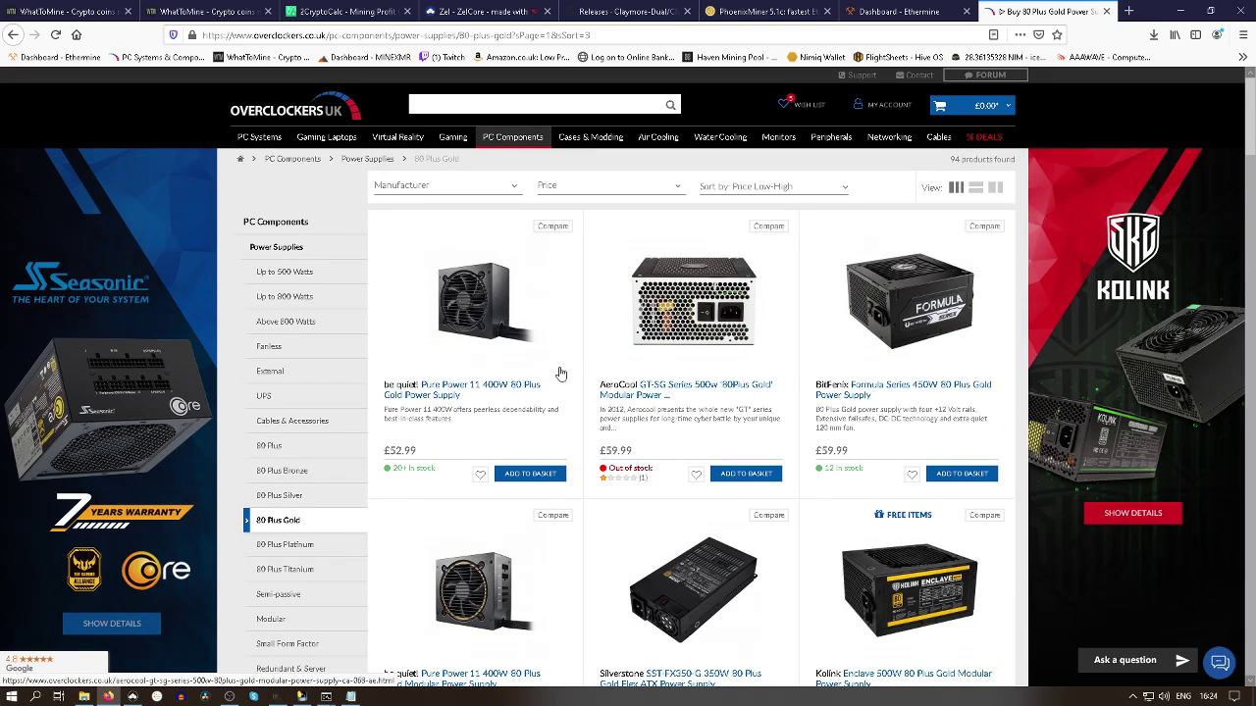
pyautogui.moveTo(520, 146)
pyautogui.click(325, 525)
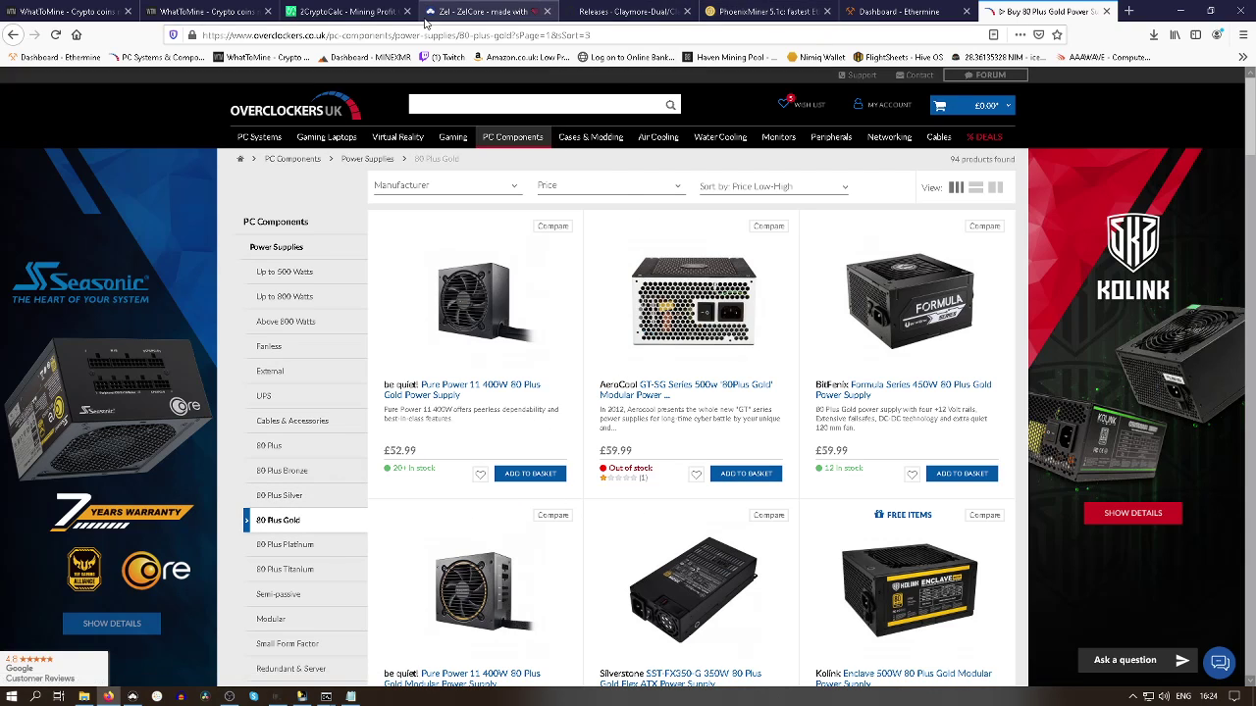
# Switch to the ZelCore wallet, copy the Ethereum receive address, and return to the portfolio overview
pyautogui.click(131, 697)
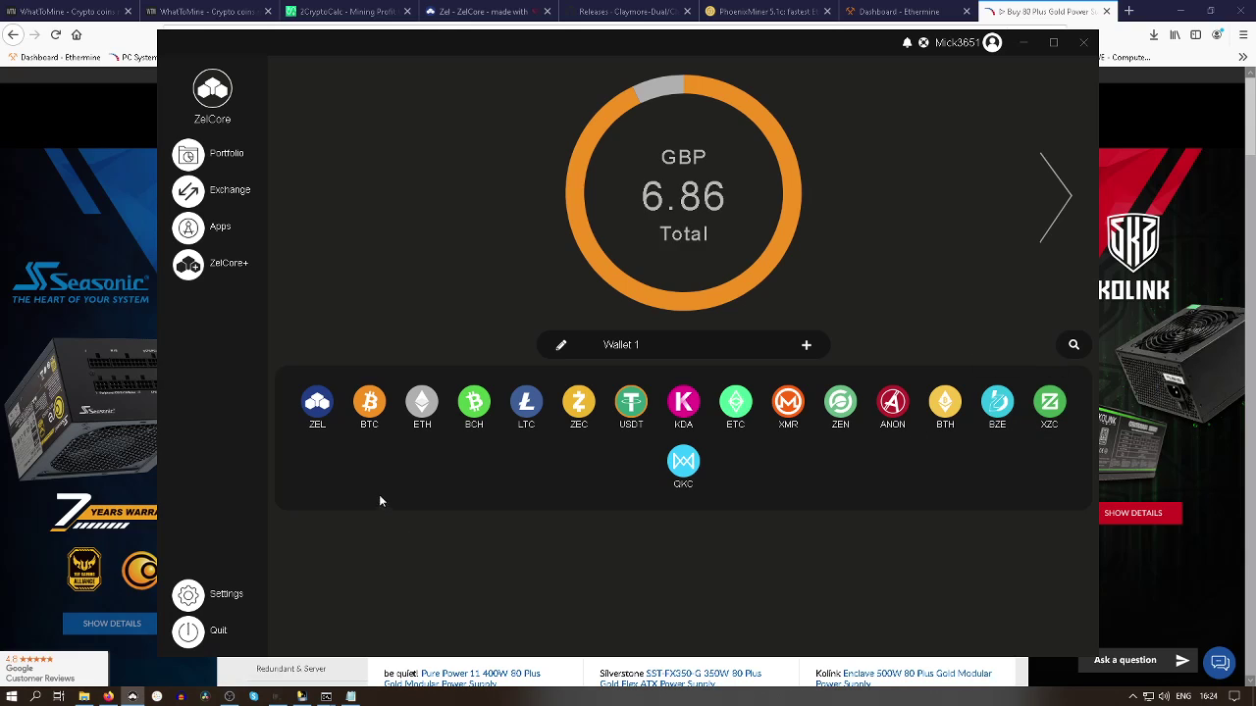
pyautogui.moveTo(427, 422)
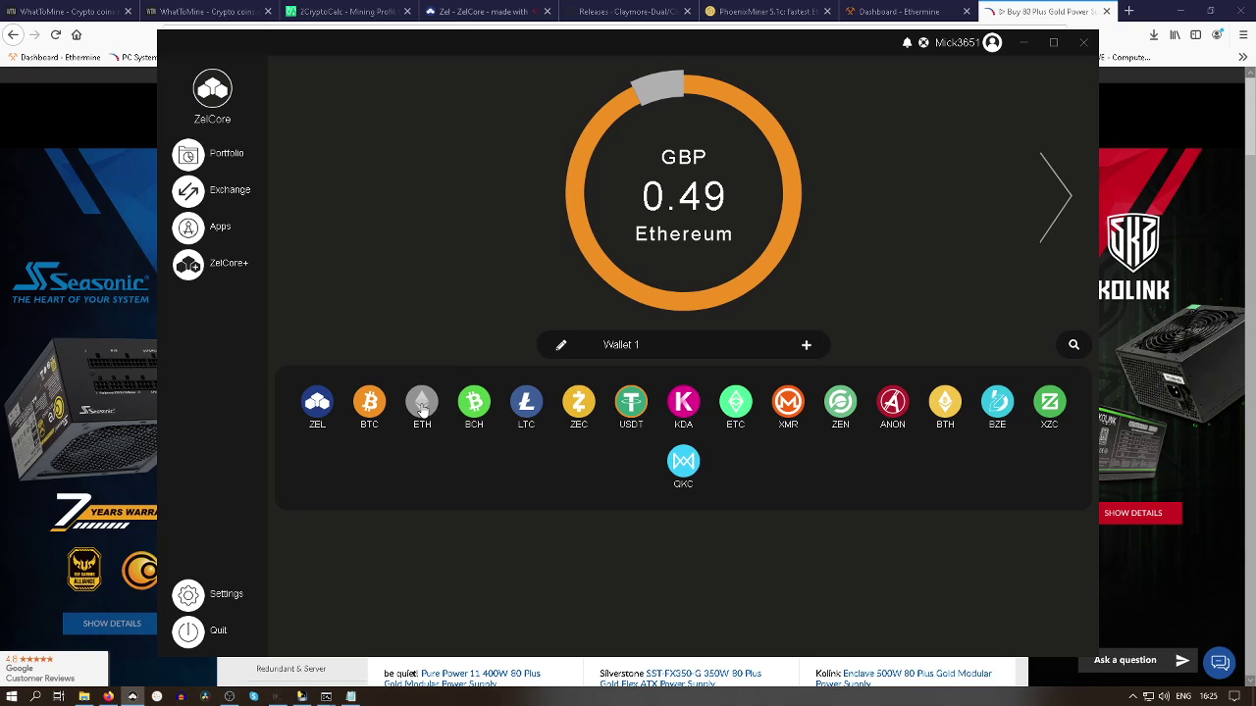
pyautogui.click(421, 406)
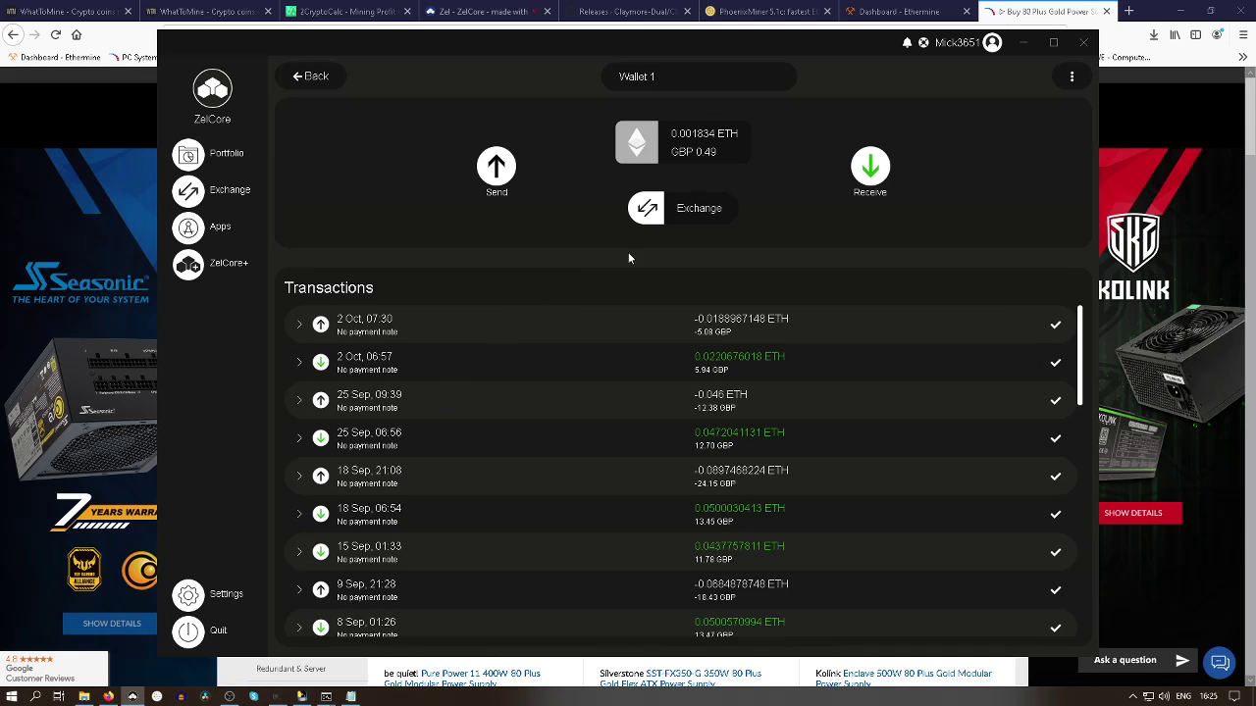
pyautogui.click(870, 172)
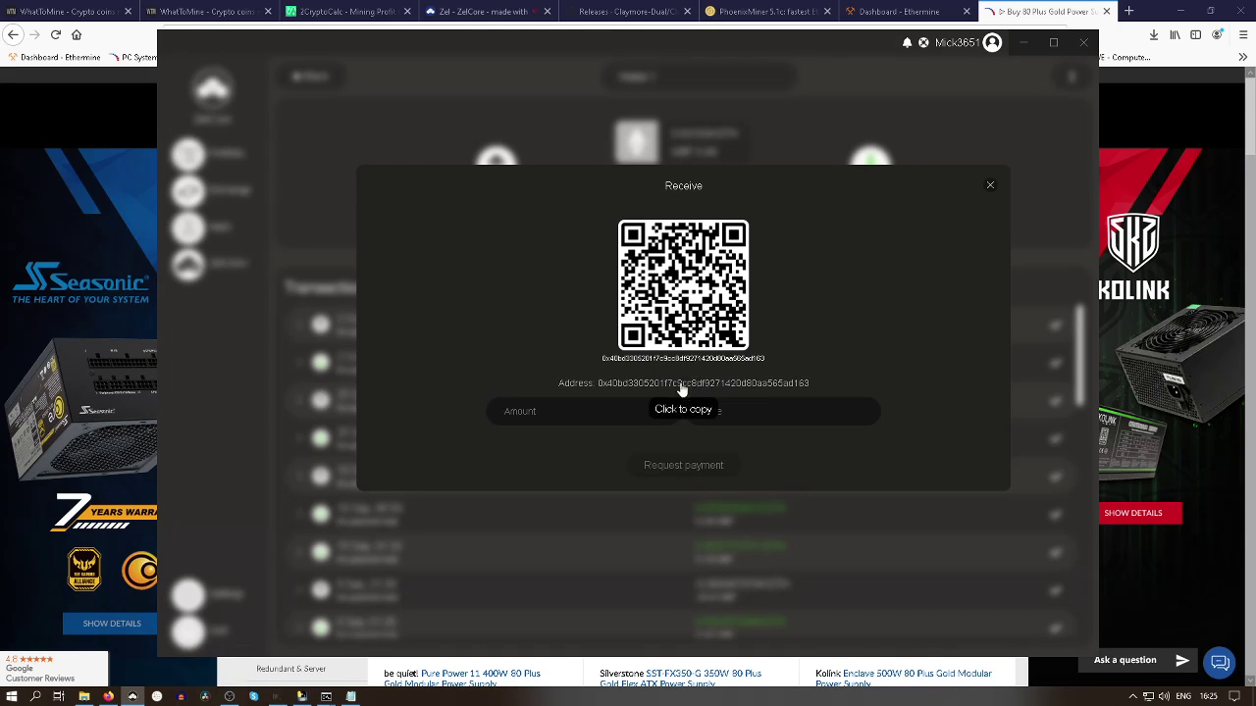
pyautogui.click(678, 389)
pyautogui.click(989, 186)
pyautogui.click(314, 77)
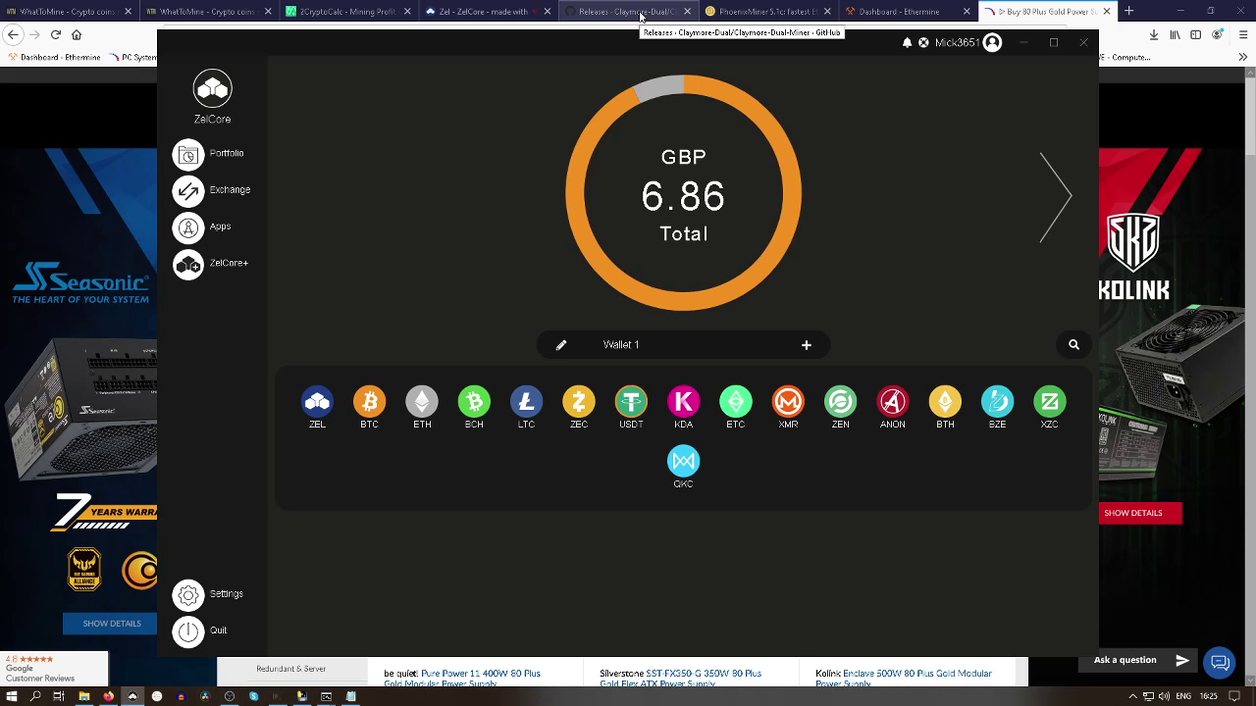
# Switch to the Claymore-Dual-Miner releases page on GitHub and review the v15.0 release notes and download assets
pyautogui.click(640, 12)
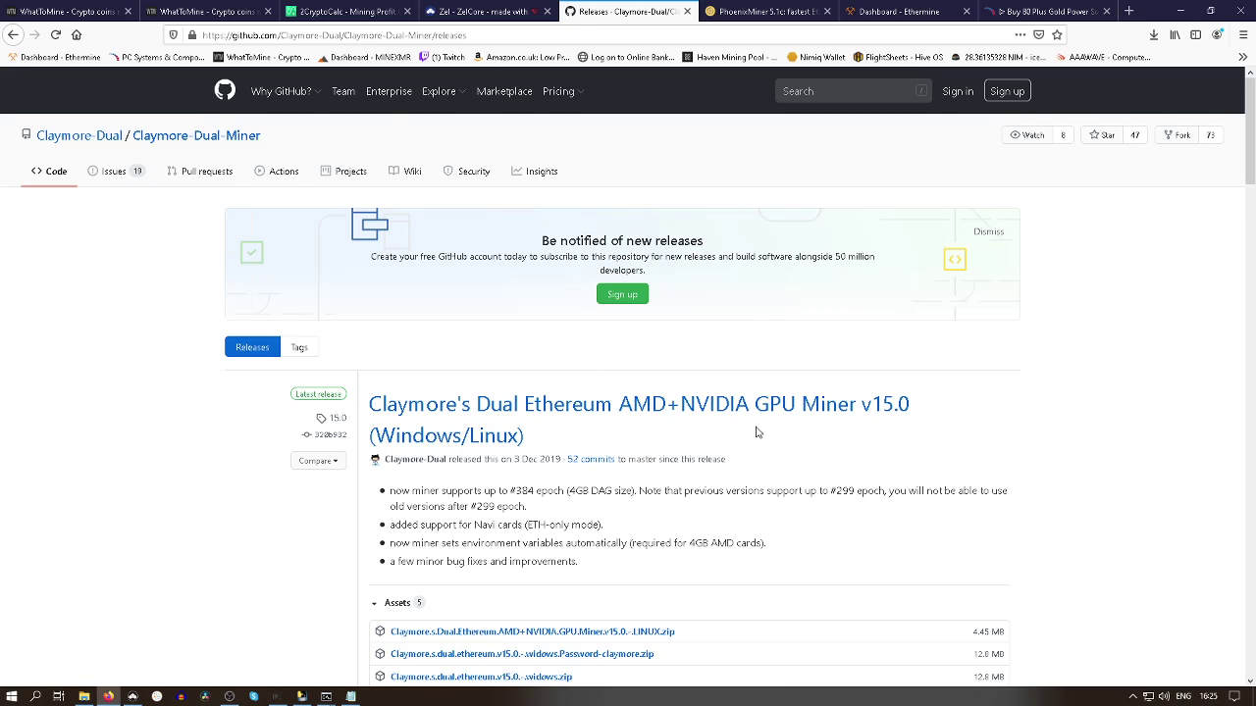
pyautogui.scroll(-3, 747, 434)
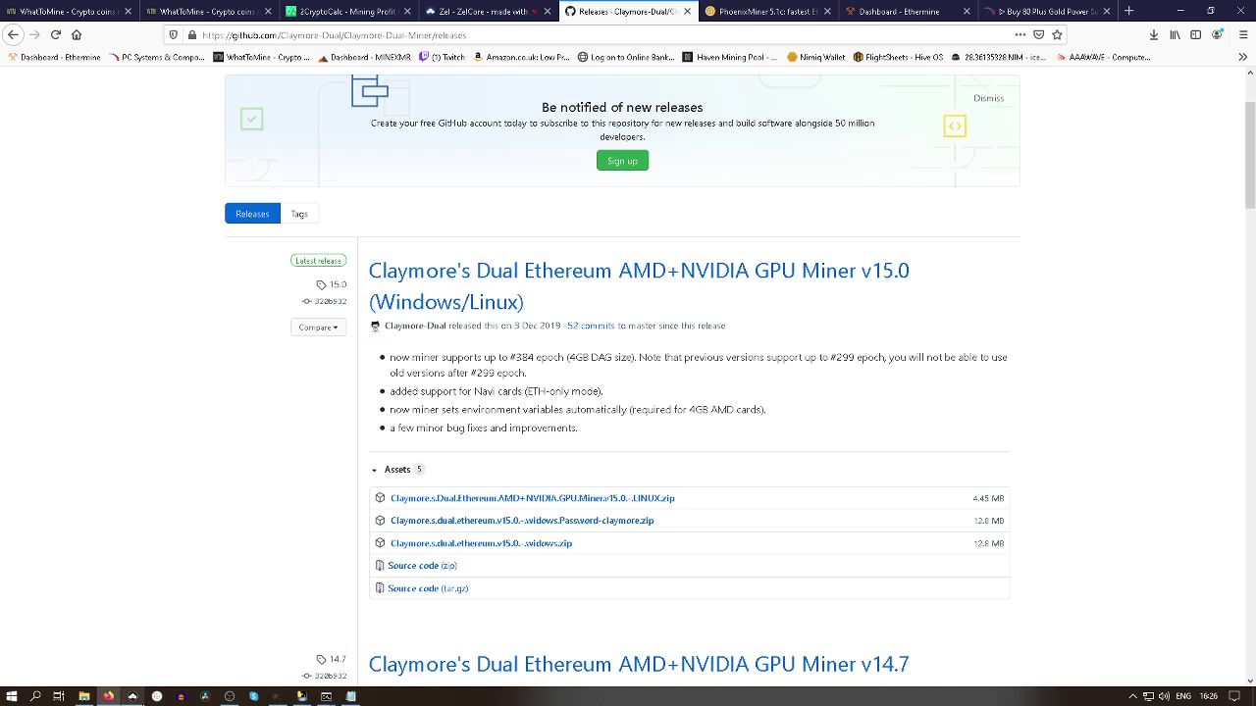
# Switch to File Explorer and open the Claymore's Dual Ethereum AMD+NVIDIA GPU Miner v14.0 folder inside Eth Claymore Miners
pyautogui.moveTo(109, 696)
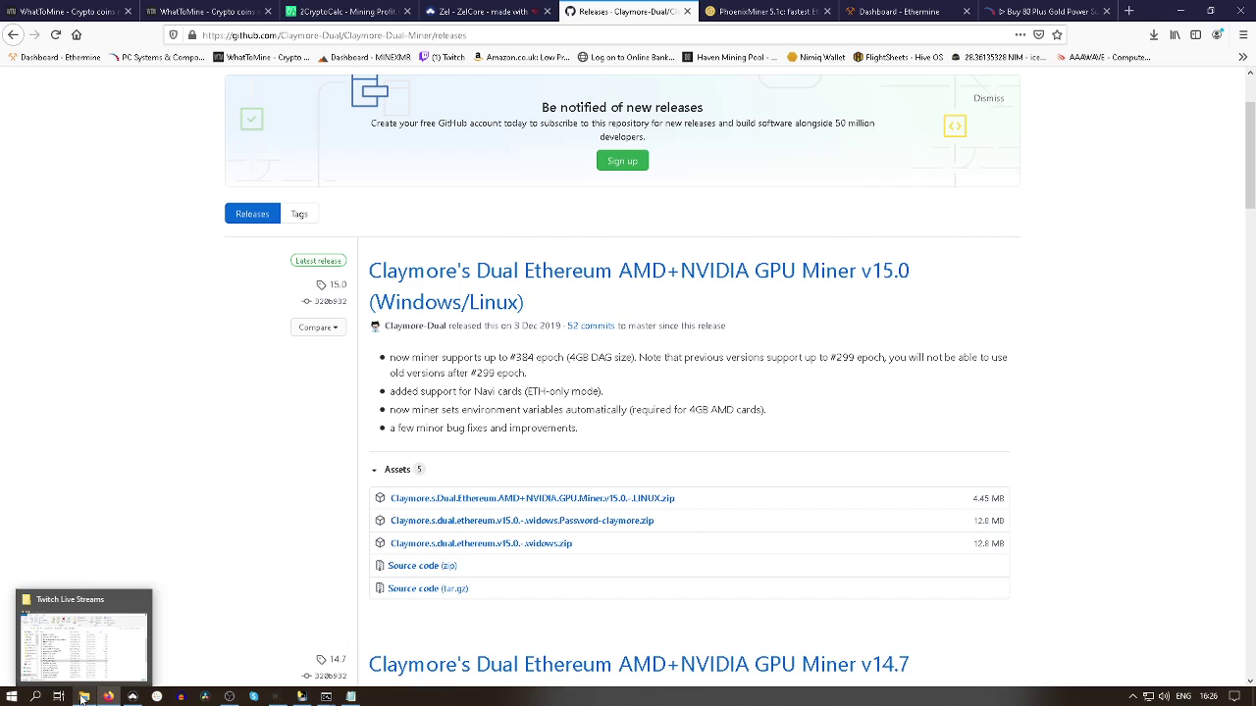
pyautogui.click(82, 699)
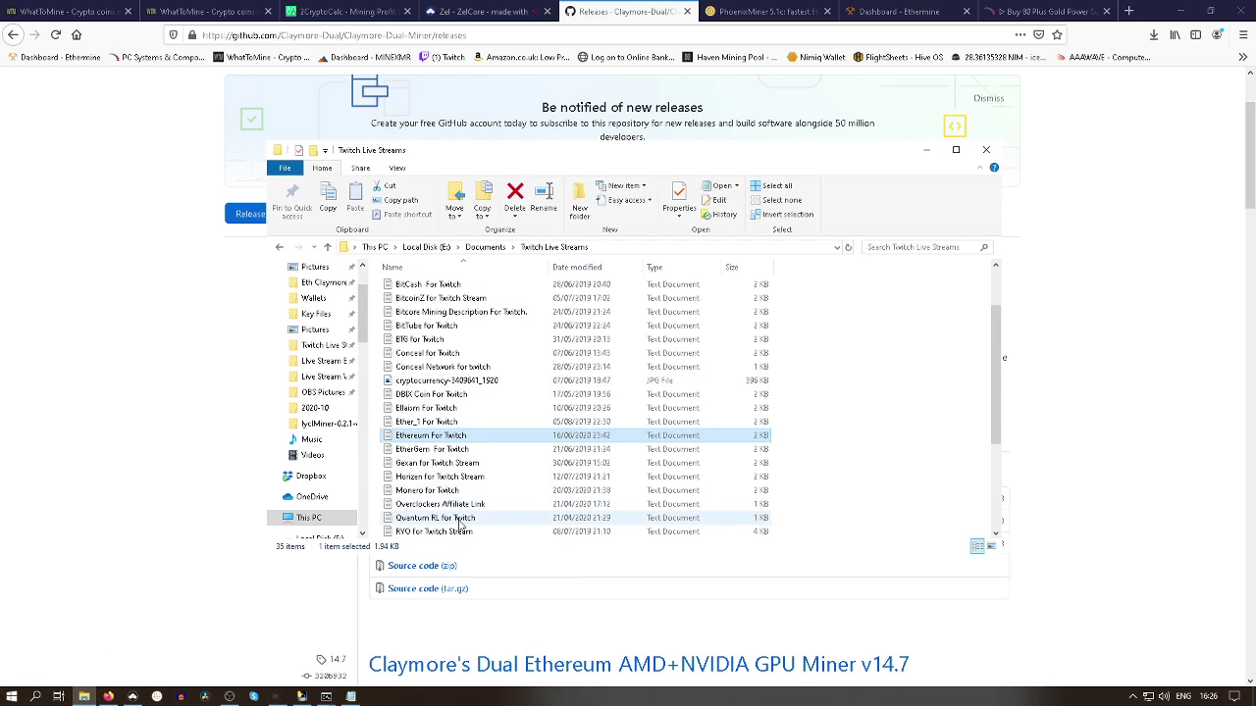
pyautogui.click(322, 282)
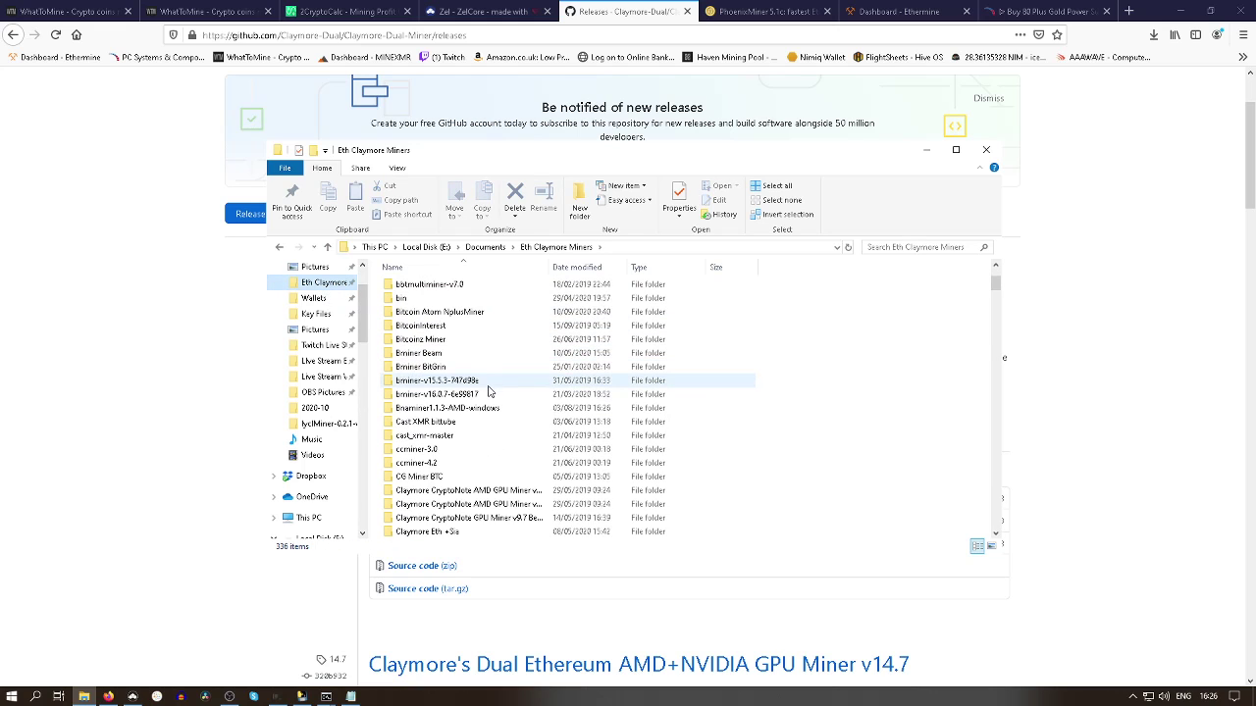
pyautogui.scroll(-2, 480, 397)
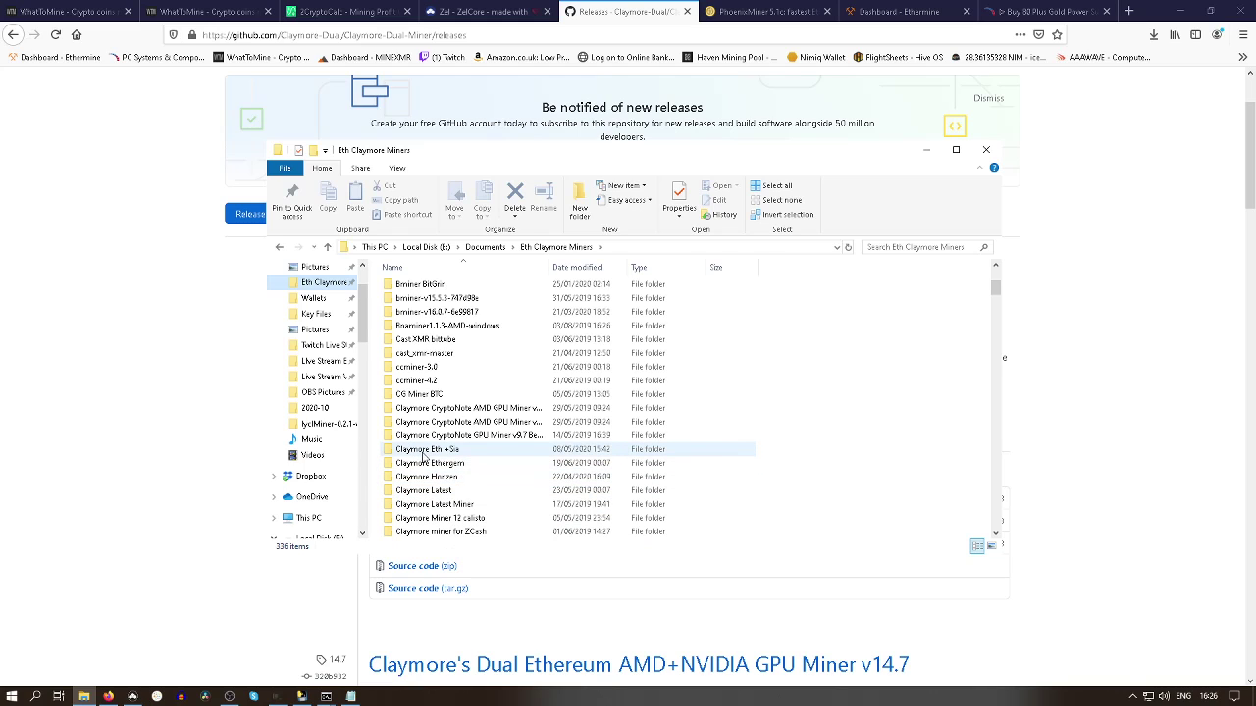
pyautogui.scroll(-1, 486, 467)
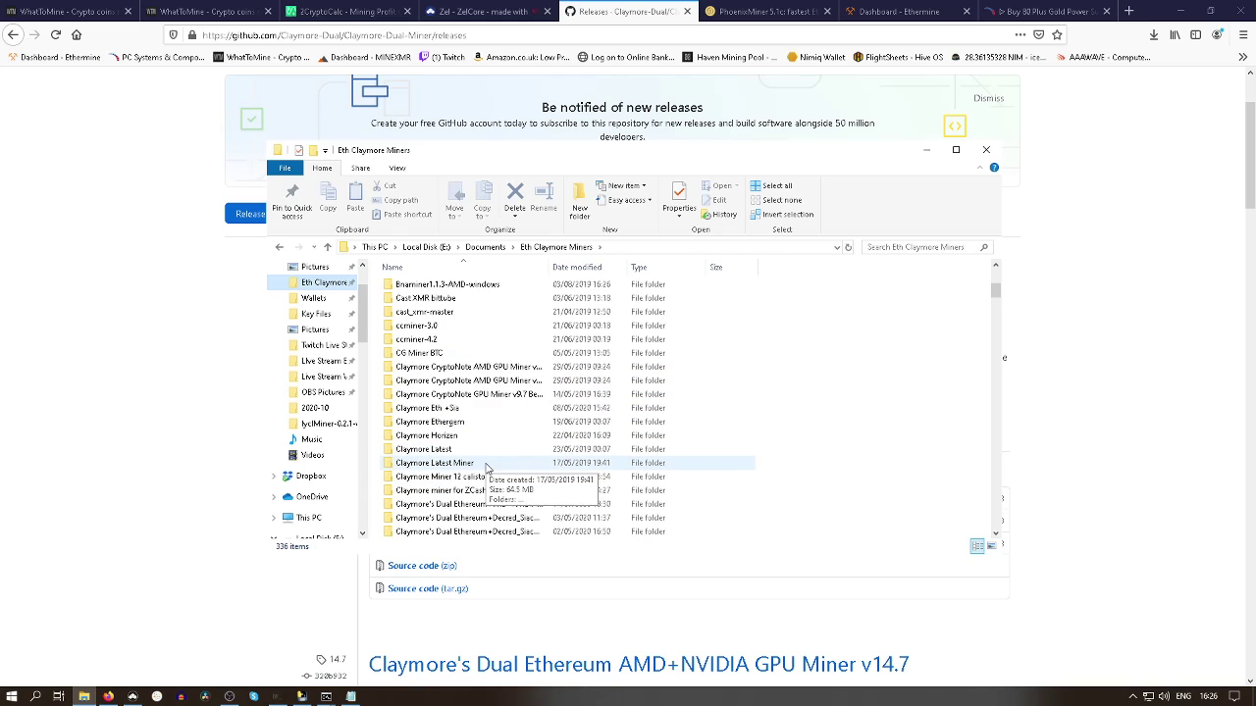
pyautogui.scroll(-1, 486, 469)
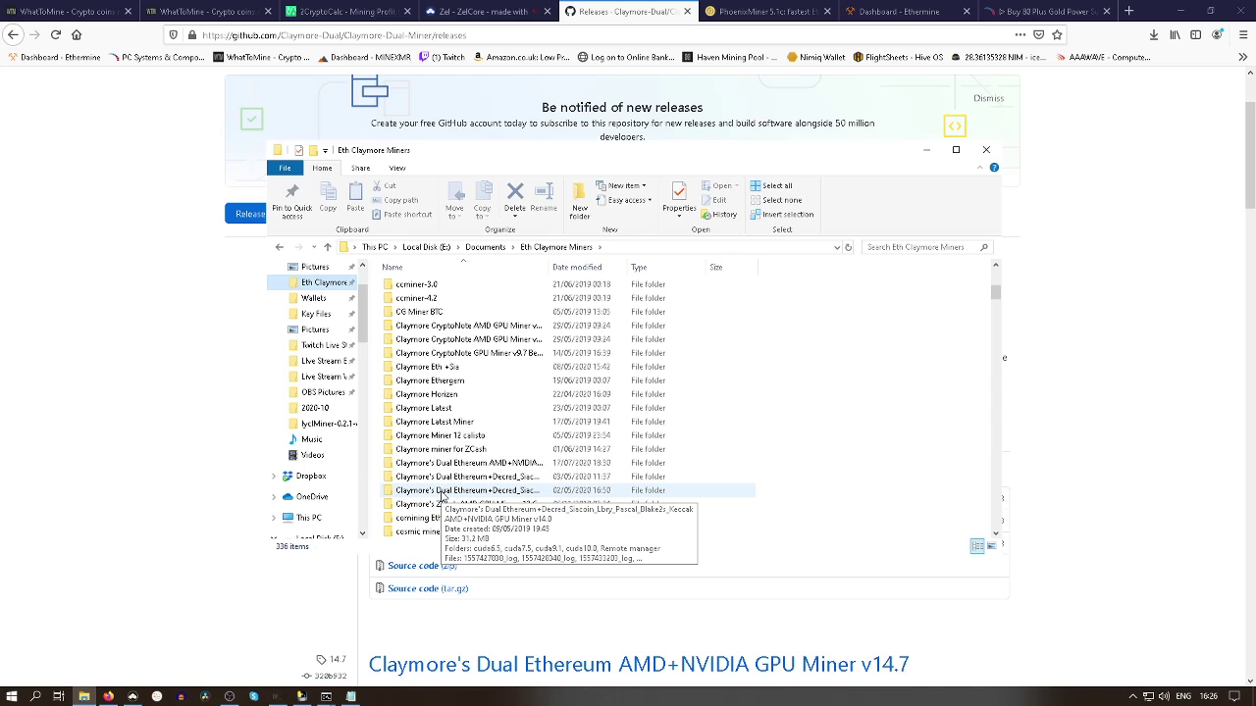
pyautogui.doubleClick(441, 493)
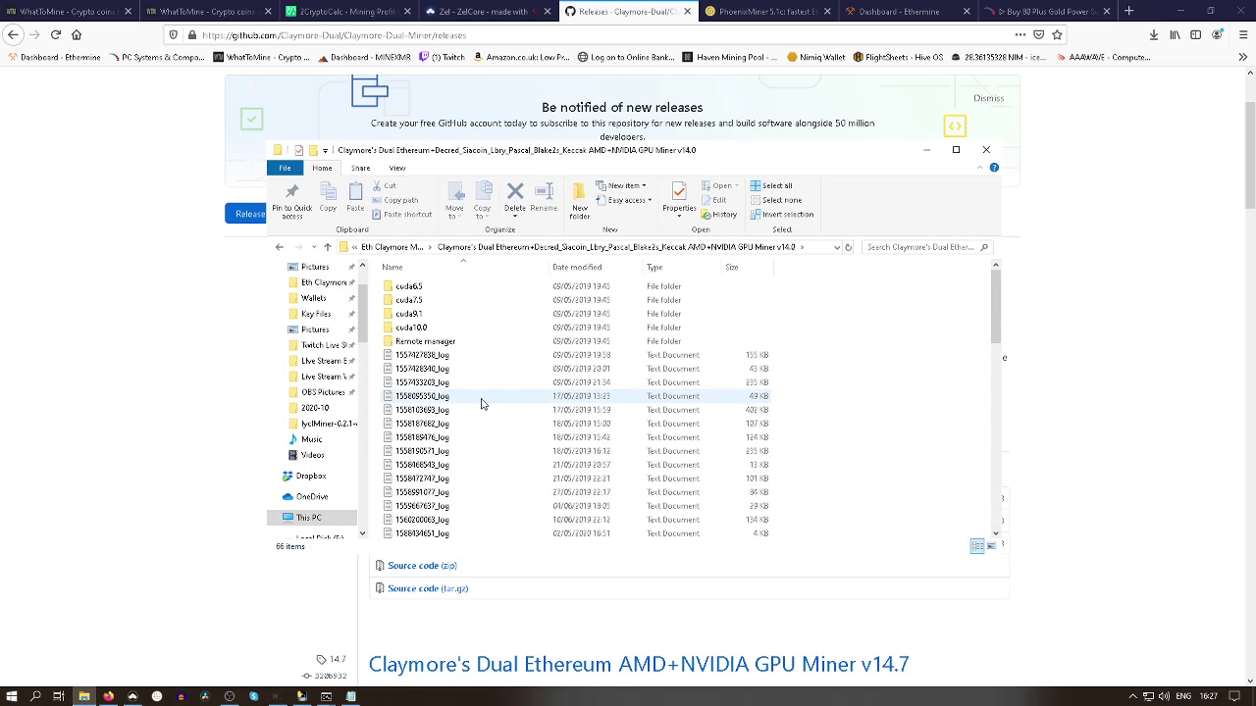
# Open the start ETH batch file for editing in Notepad and widen the window to show the whole command line
pyautogui.scroll(-3, 482, 402)
pyautogui.scroll(-8, 482, 436)
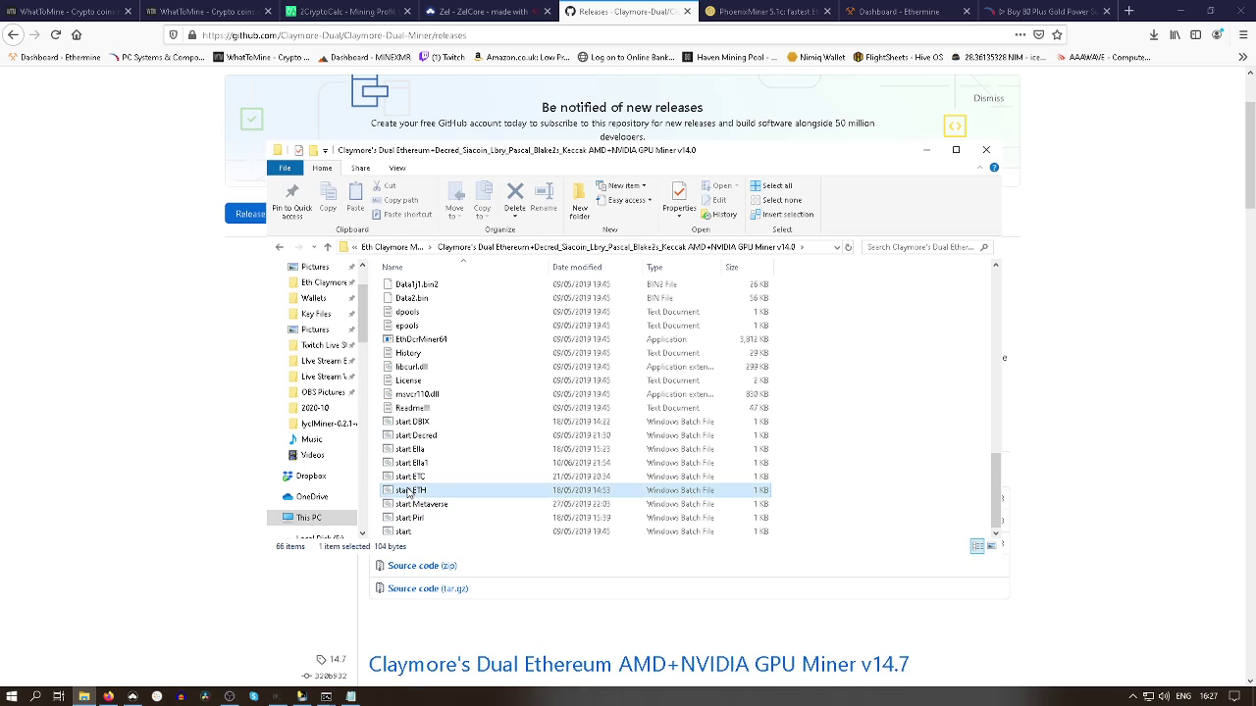
pyautogui.rightClick(410, 491)
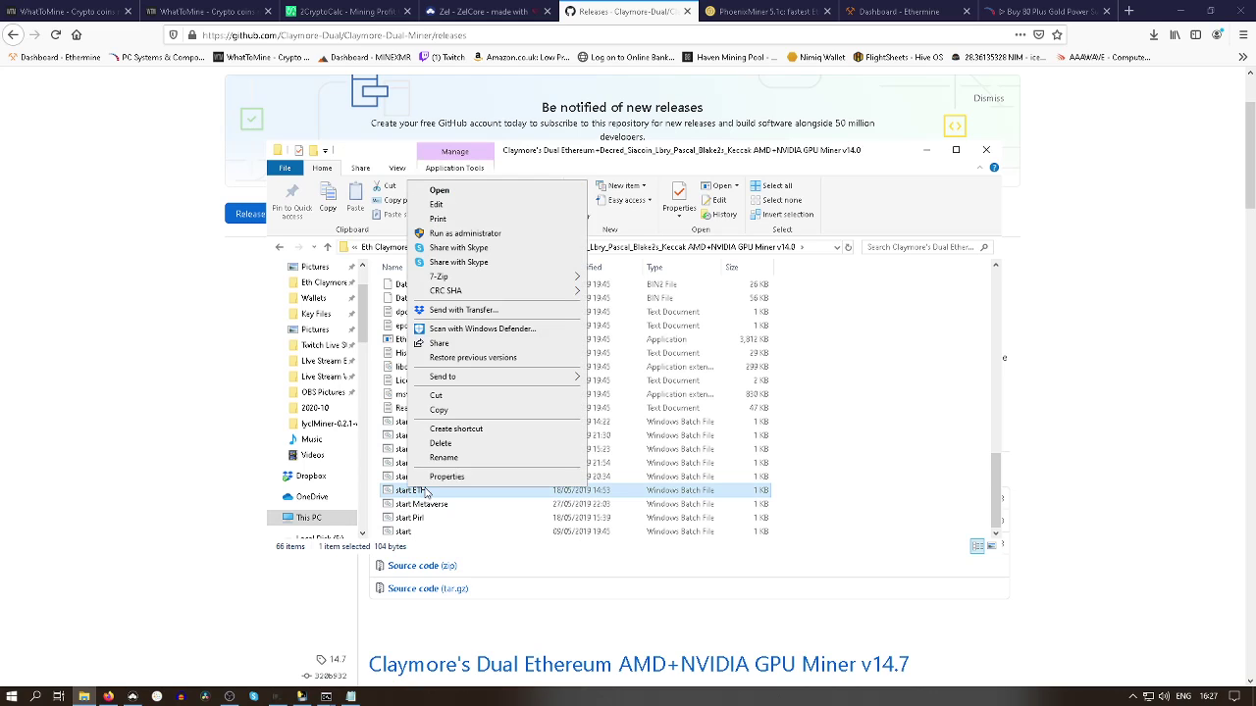
pyautogui.click(449, 206)
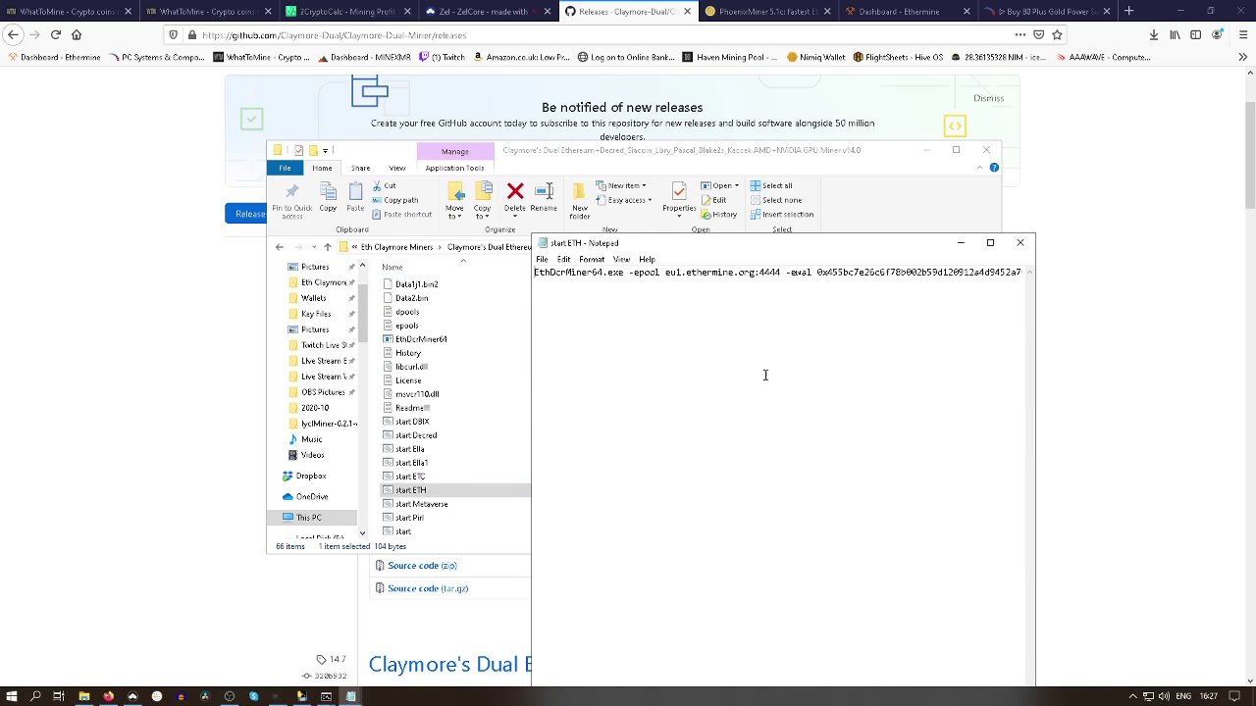
pyautogui.moveTo(1036, 383); pyautogui.dragTo(1206, 380)
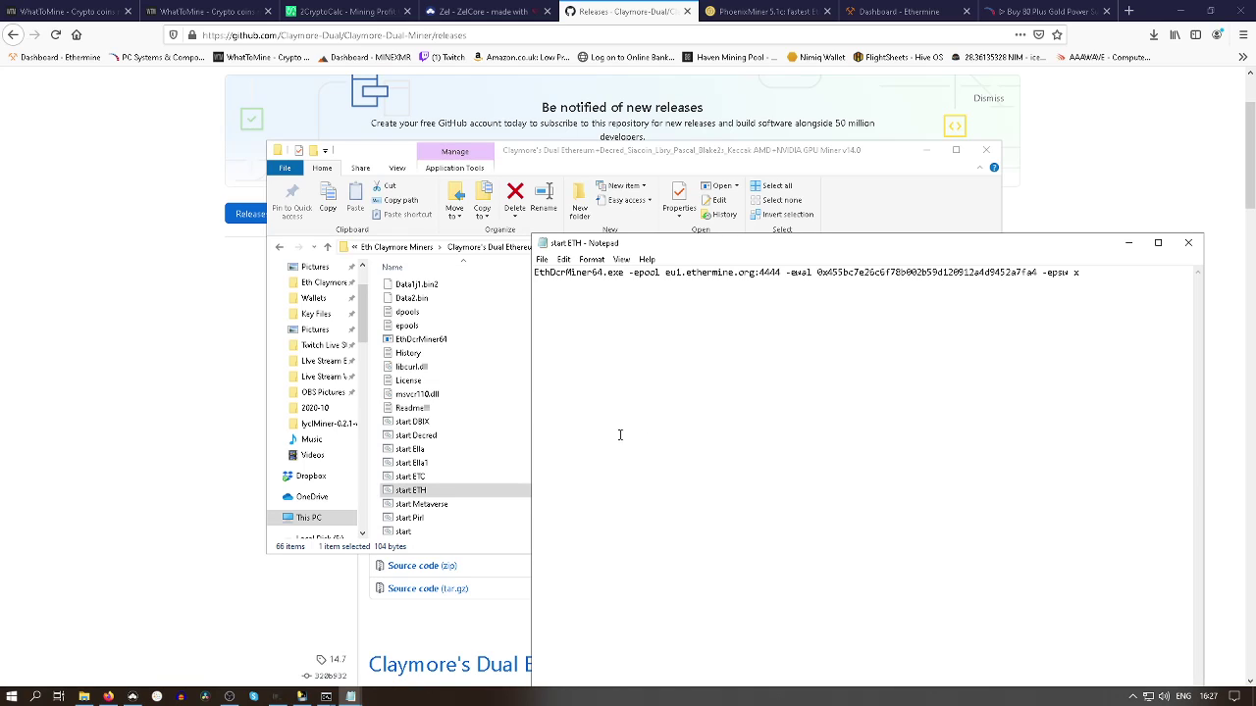
# Open Ethermine's Start Mining page in a new browser tab and review the mining servers and the stratum port
pyautogui.click(912, 13)
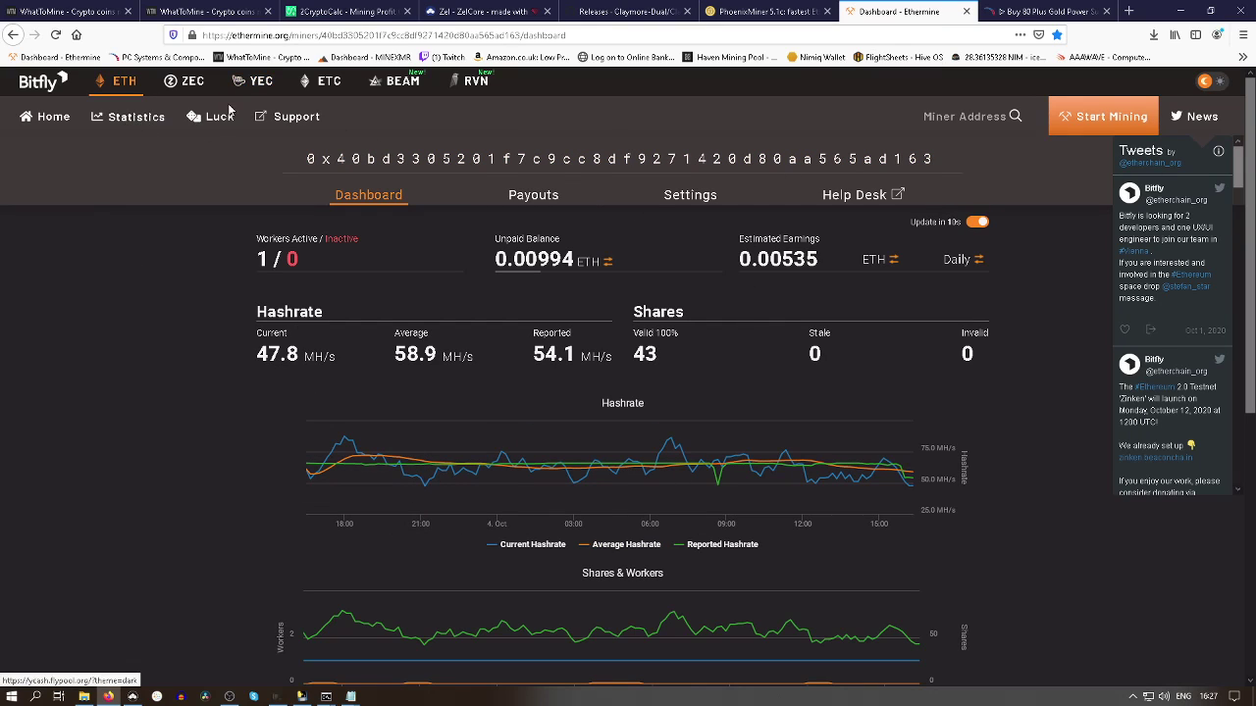
pyautogui.rightClick(1094, 125)
pyautogui.click(1099, 135)
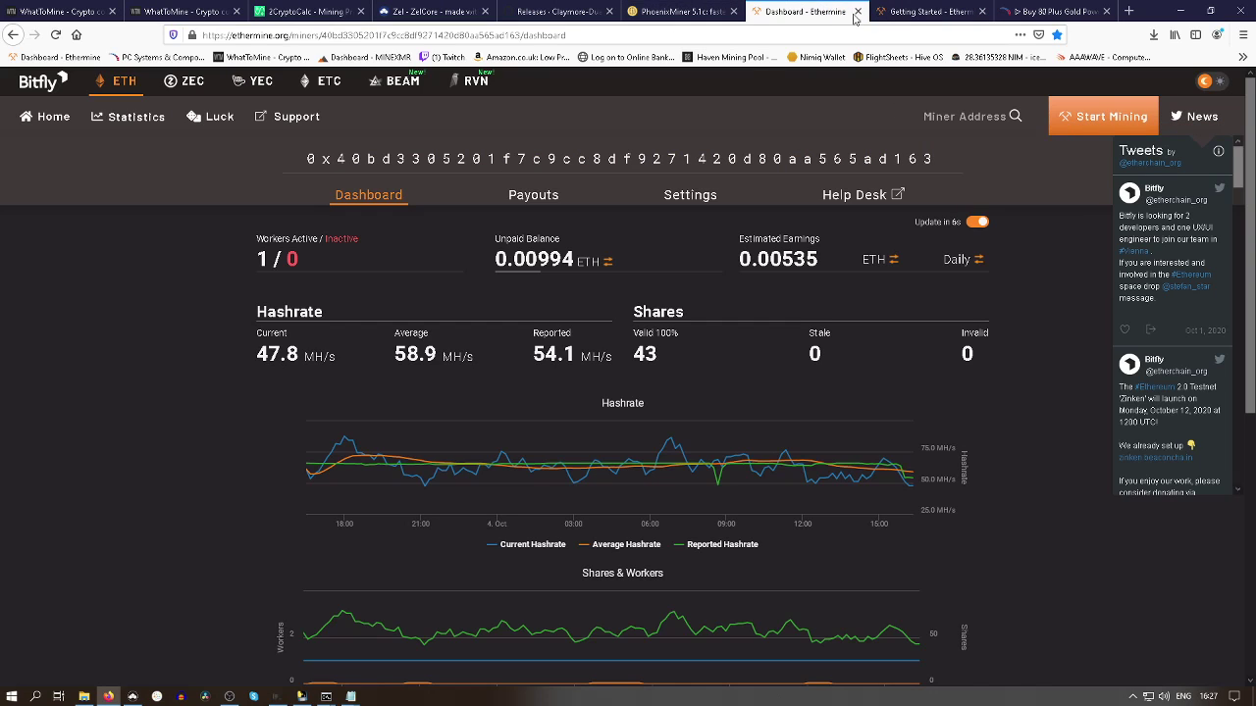
pyautogui.click(901, 14)
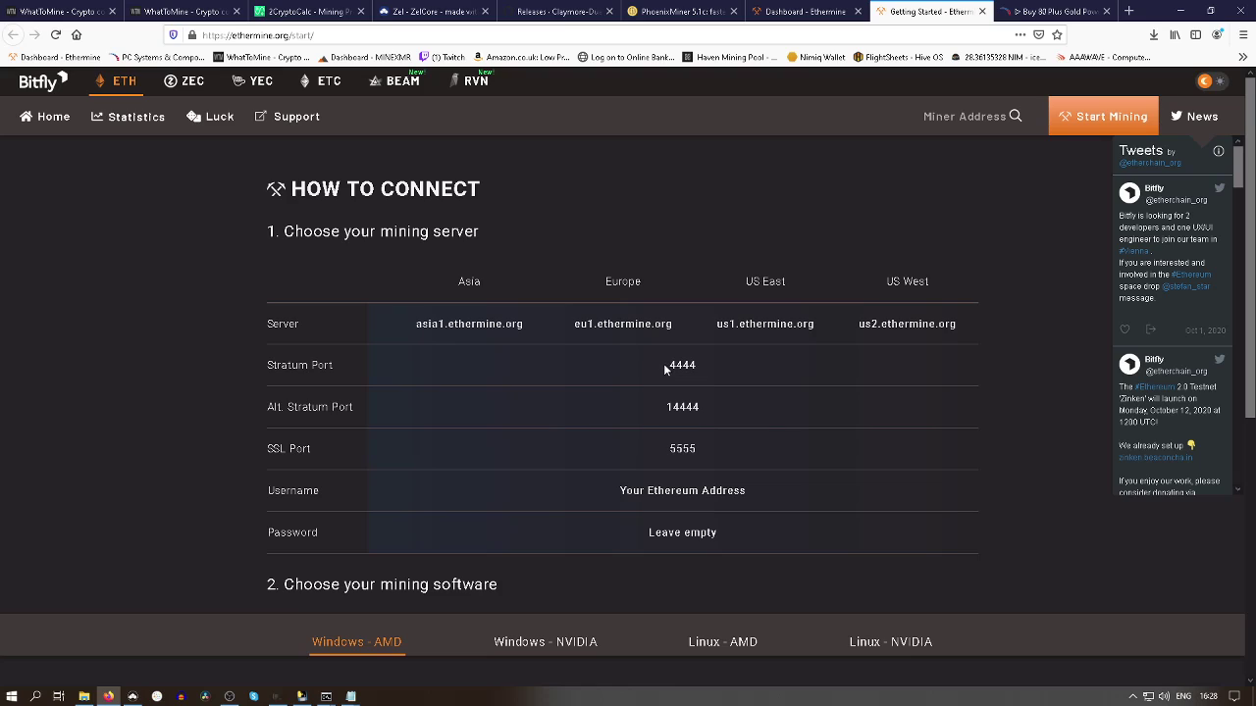
pyautogui.doubleClick(664, 369)
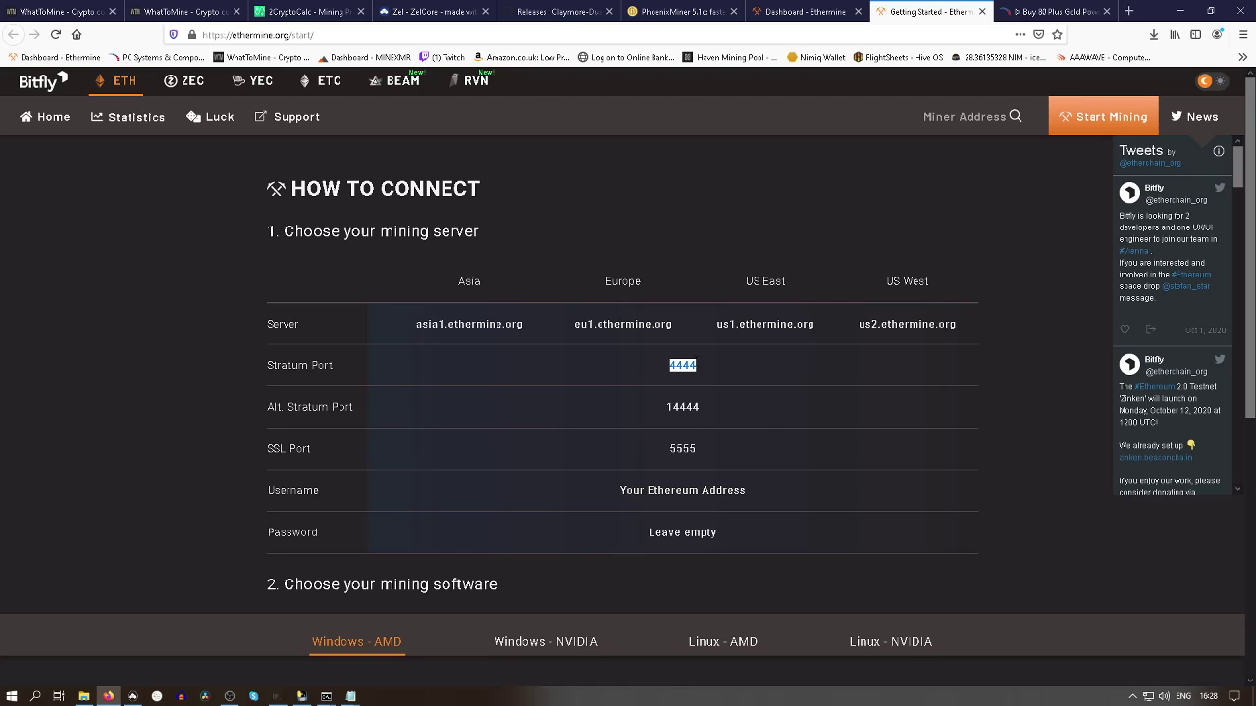
pyautogui.click(775, 376)
# Return to start ETH in Notepad, replace the -ewal wallet address with the copied one, and append a dot and the worker name
pyautogui.moveTo(359, 700)
pyautogui.click(410, 669)
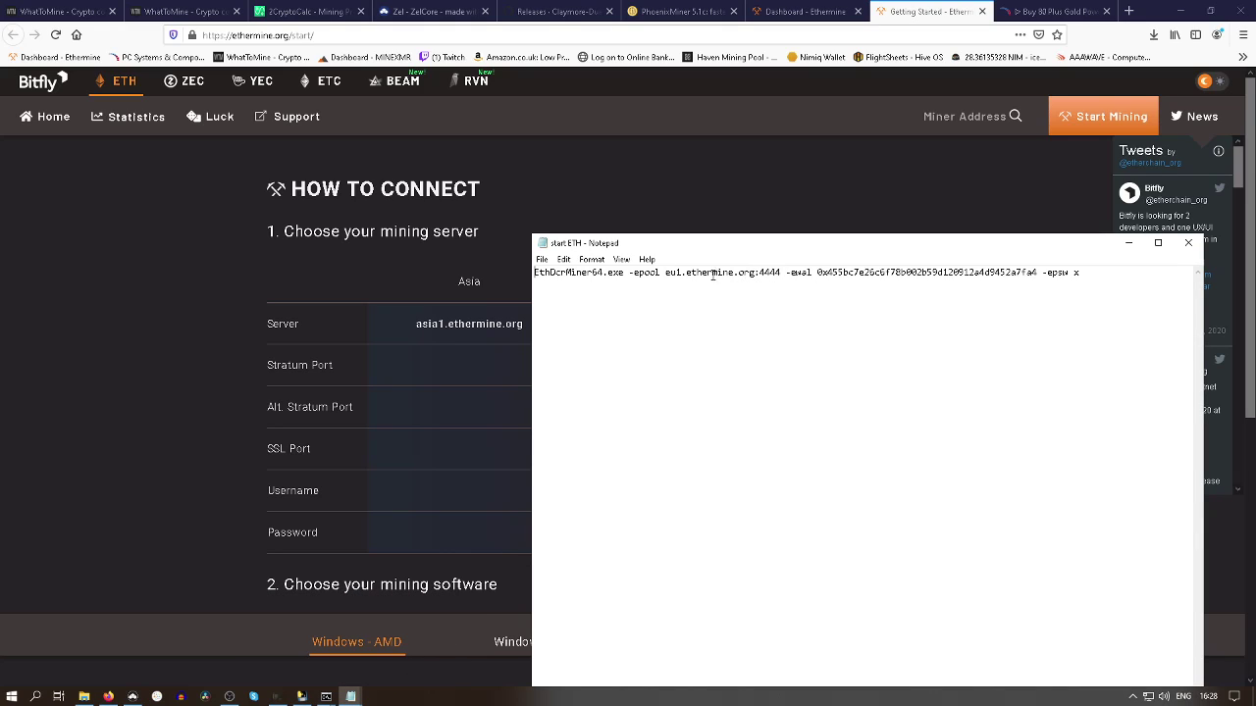
pyautogui.click(664, 273)
pyautogui.moveTo(759, 274); pyautogui.dragTo(778, 273)
pyautogui.moveTo(819, 273); pyautogui.dragTo(1038, 277)
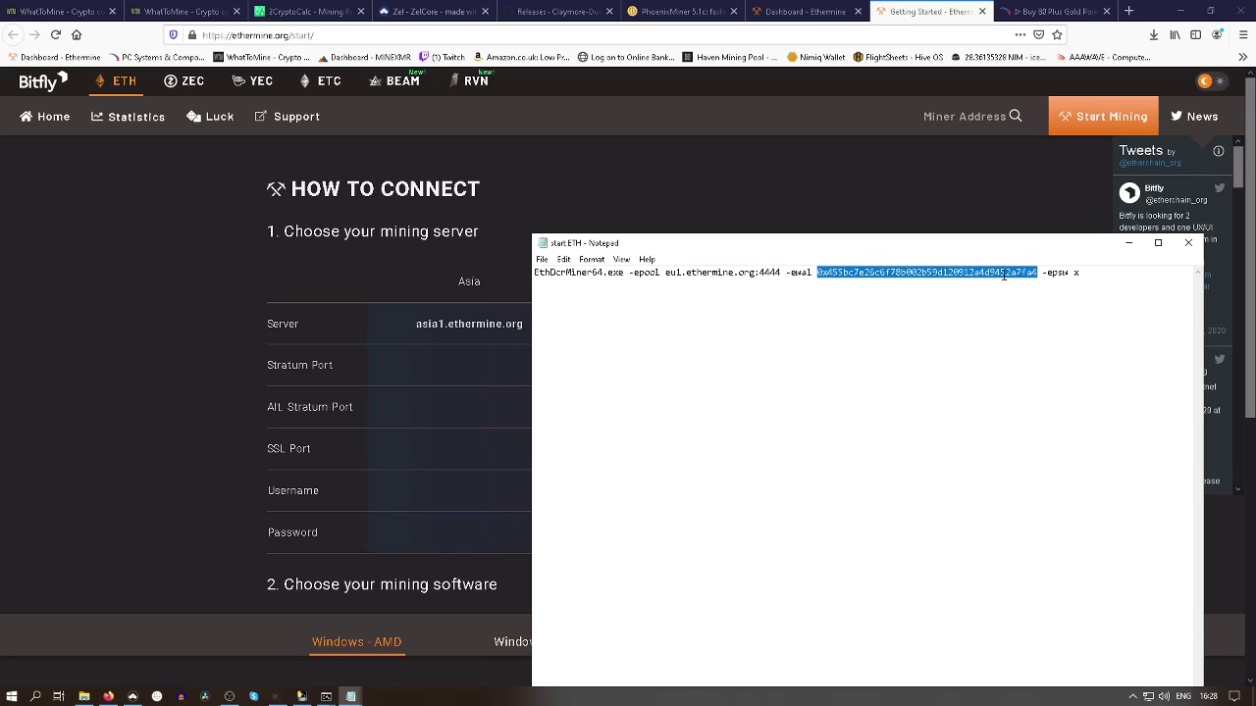
pyautogui.rightClick(1005, 273)
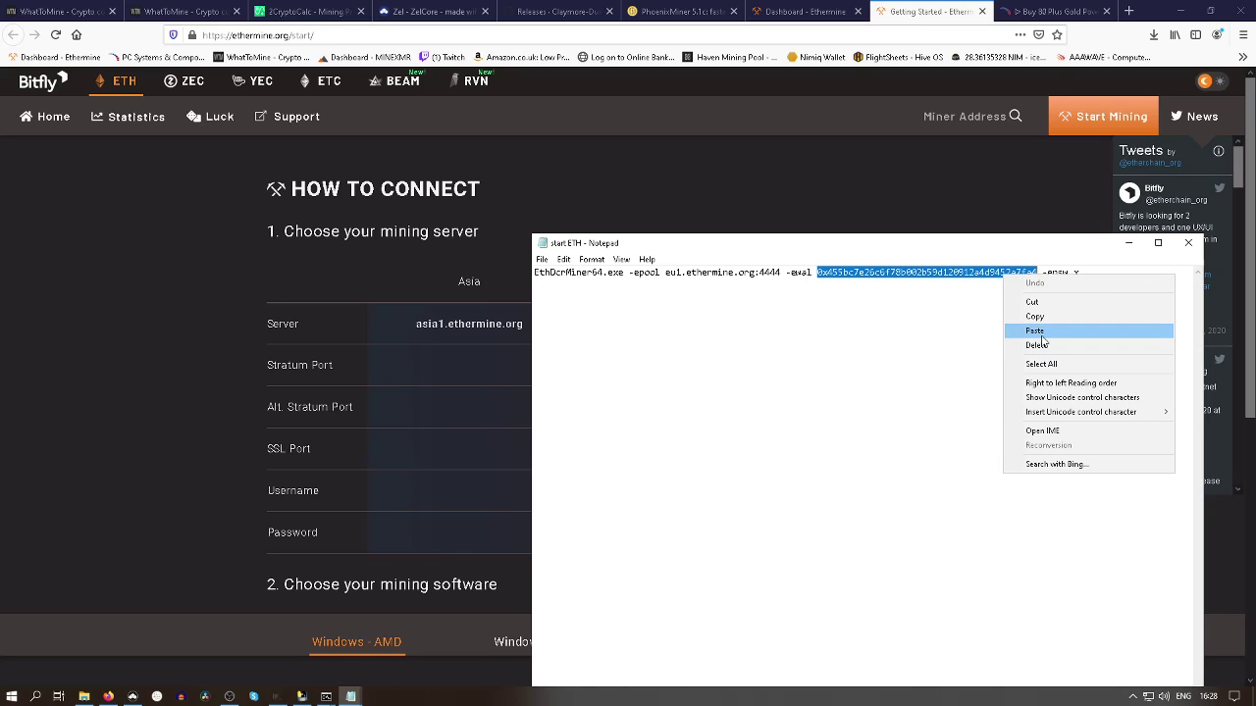
pyautogui.click(1036, 330)
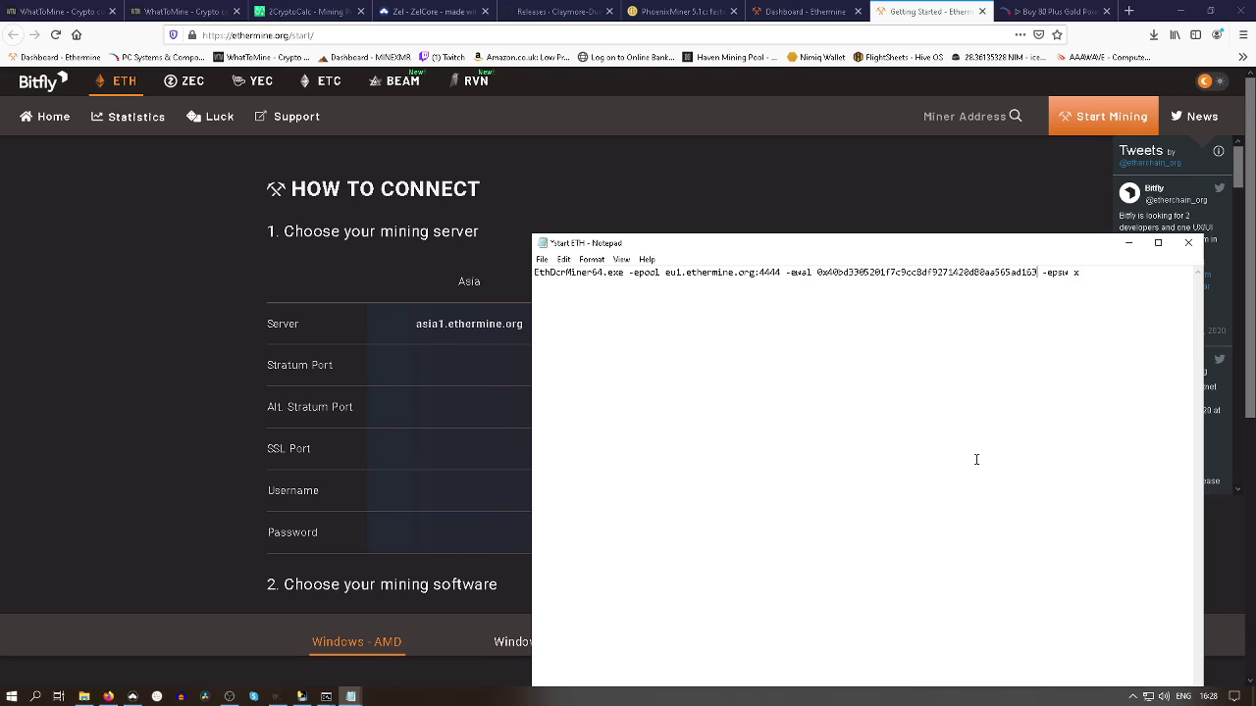
pyautogui.write('.mick')
pyautogui.click(1113, 274)
# Bring up the command window of the running Ethereum miner that reports GPU speeds, and close it
pyautogui.moveTo(300, 697)
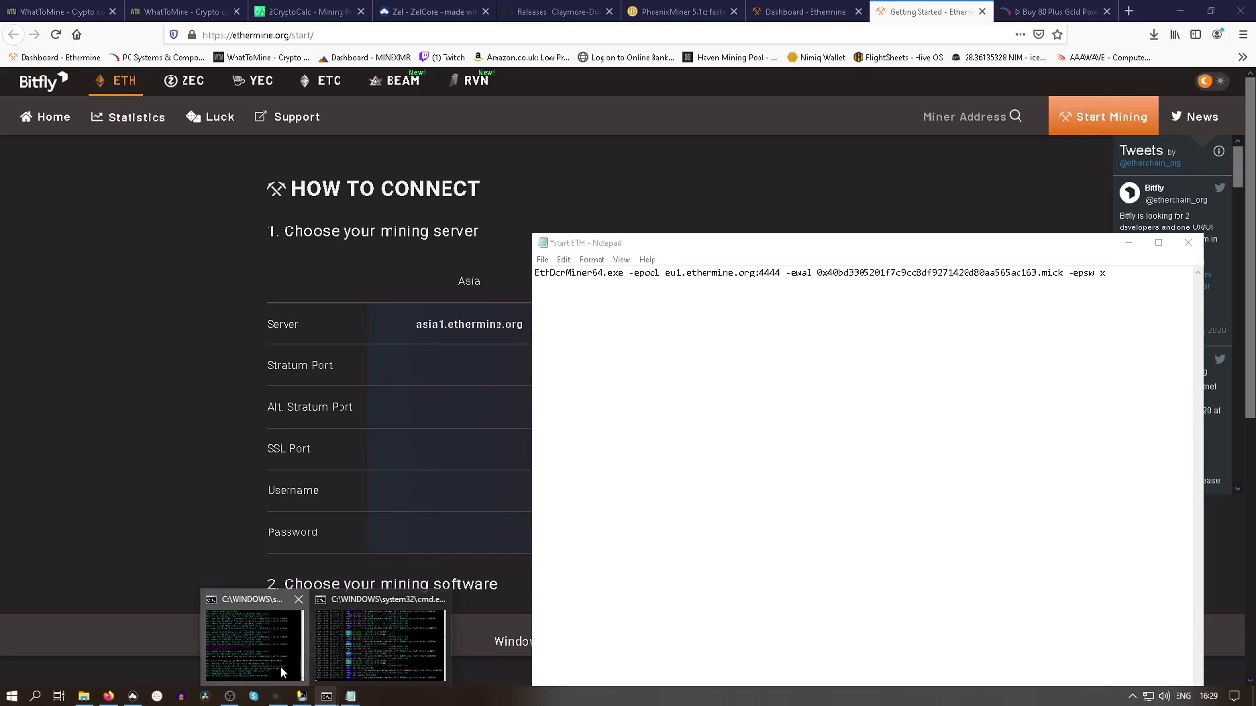
pyautogui.click(381, 643)
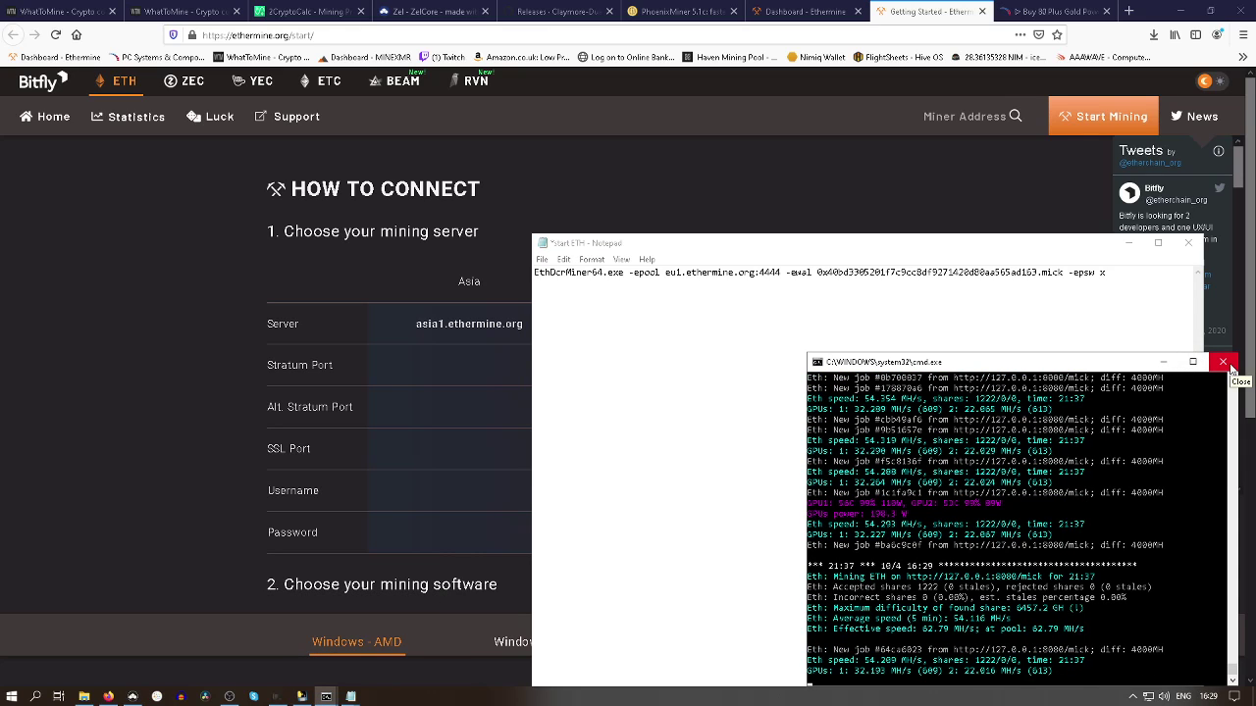
pyautogui.click(1224, 363)
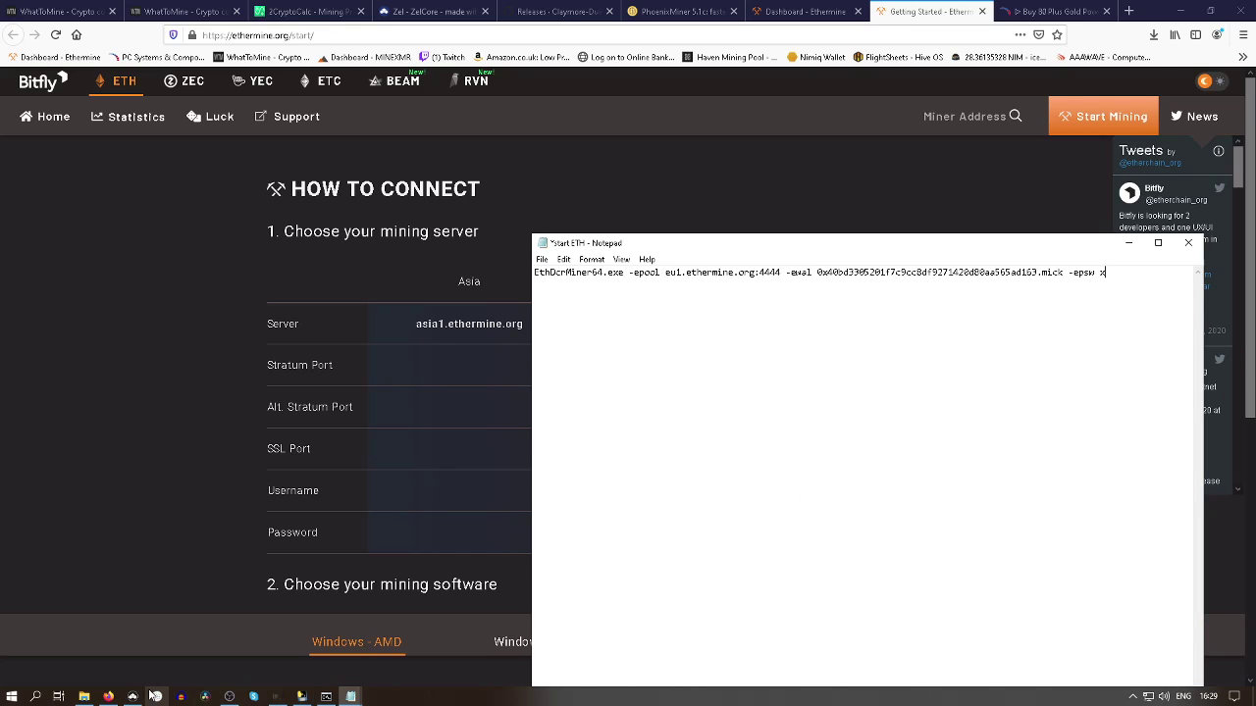
# Check the batch file in the Claymore miner folder, return to Notepad, and save the changes to start ETH
pyautogui.moveTo(87, 697)
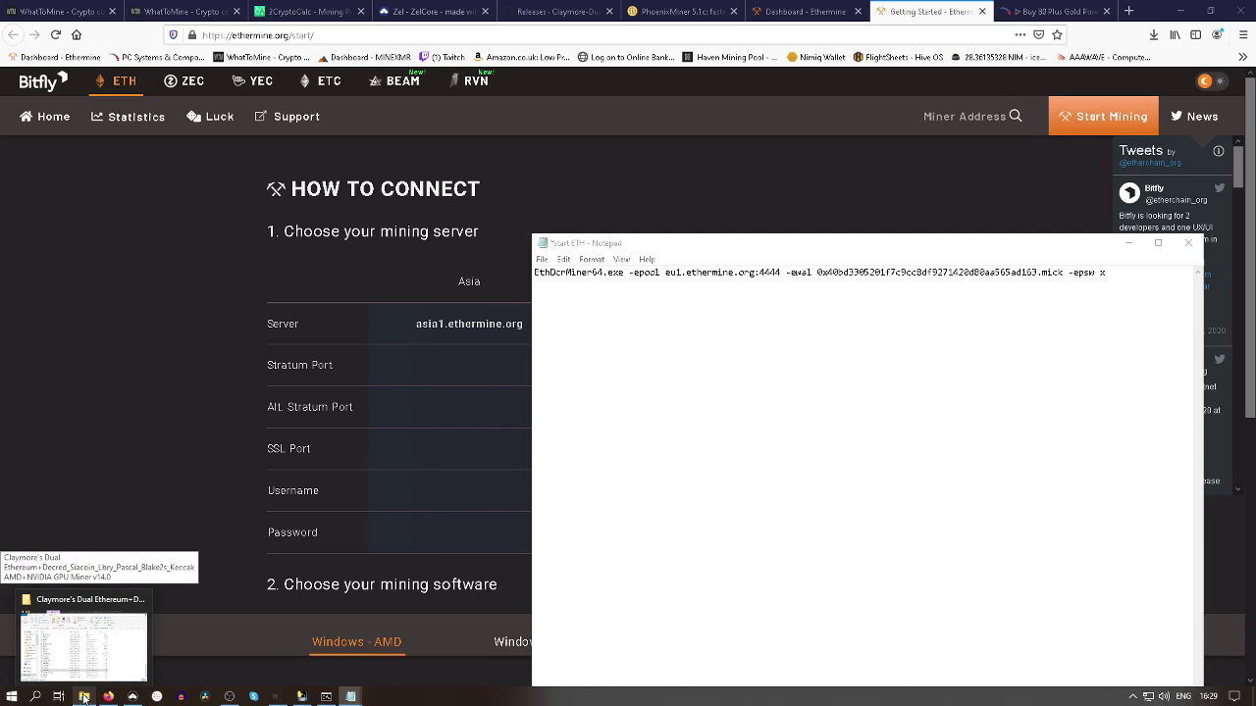
pyautogui.click(124, 644)
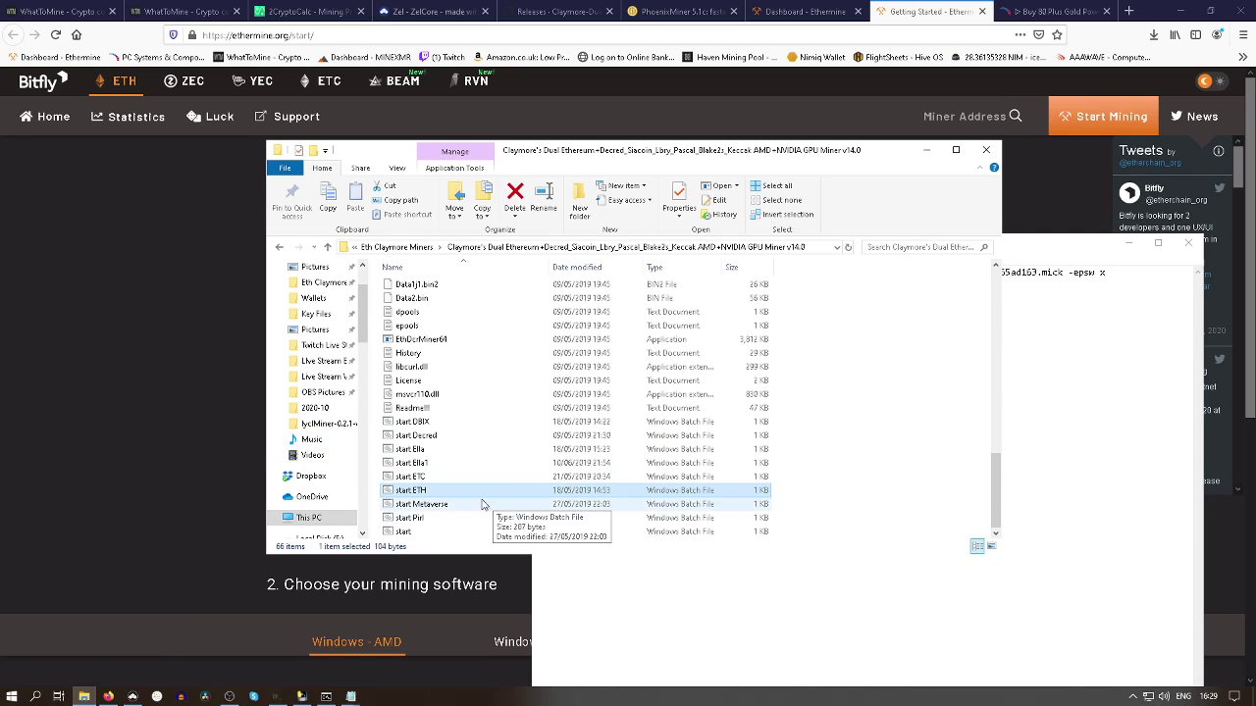
pyautogui.click(1054, 265)
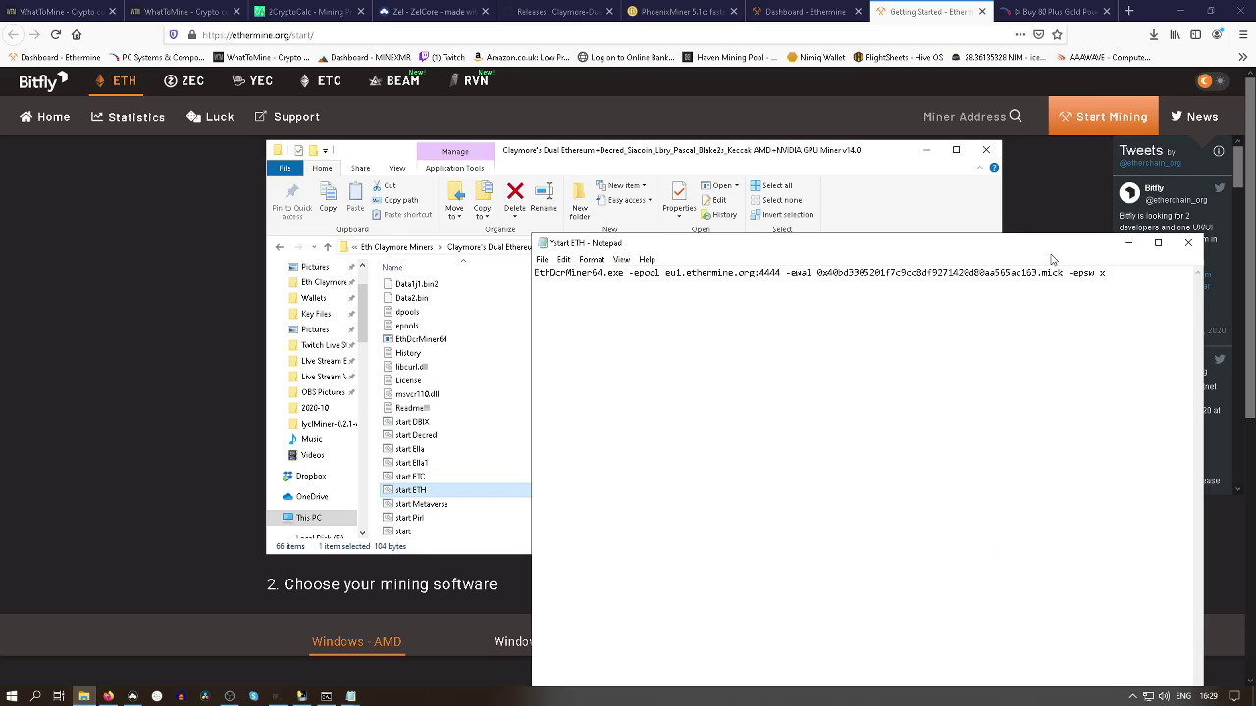
pyautogui.click(543, 260)
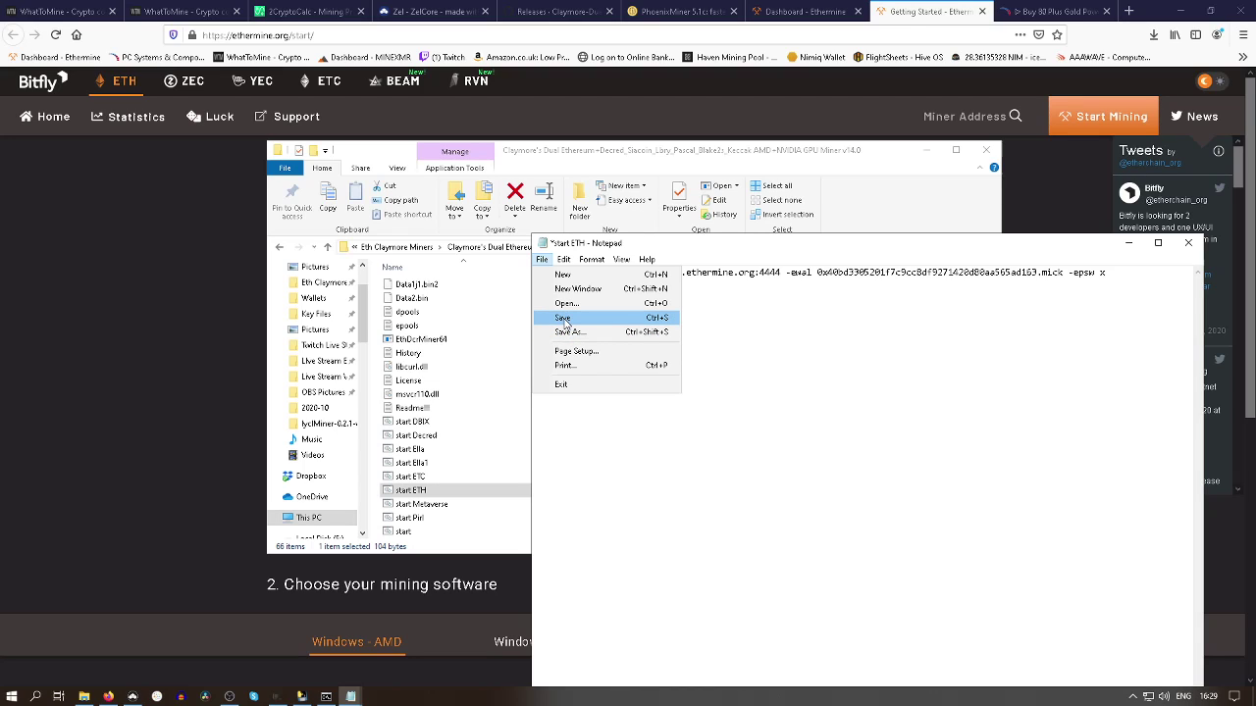
pyautogui.click(563, 319)
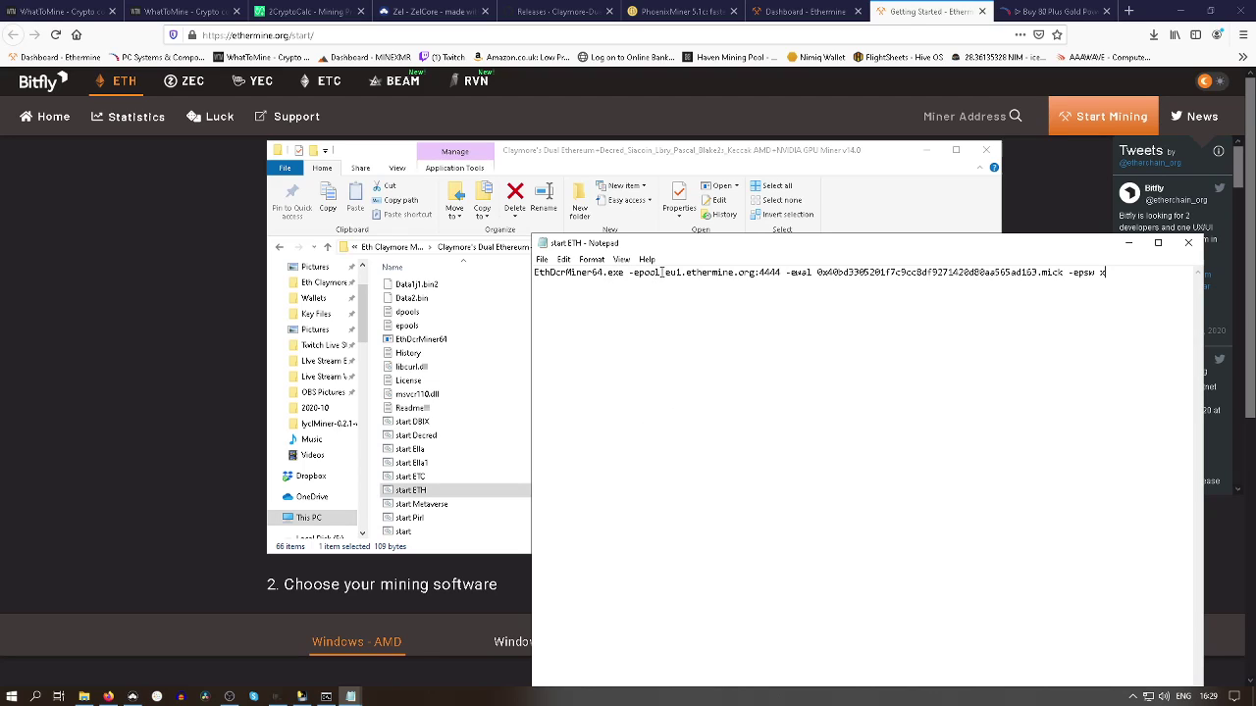
# Save a copy of the edited command in the same folder as start ETH1.bat
pyautogui.click(542, 259)
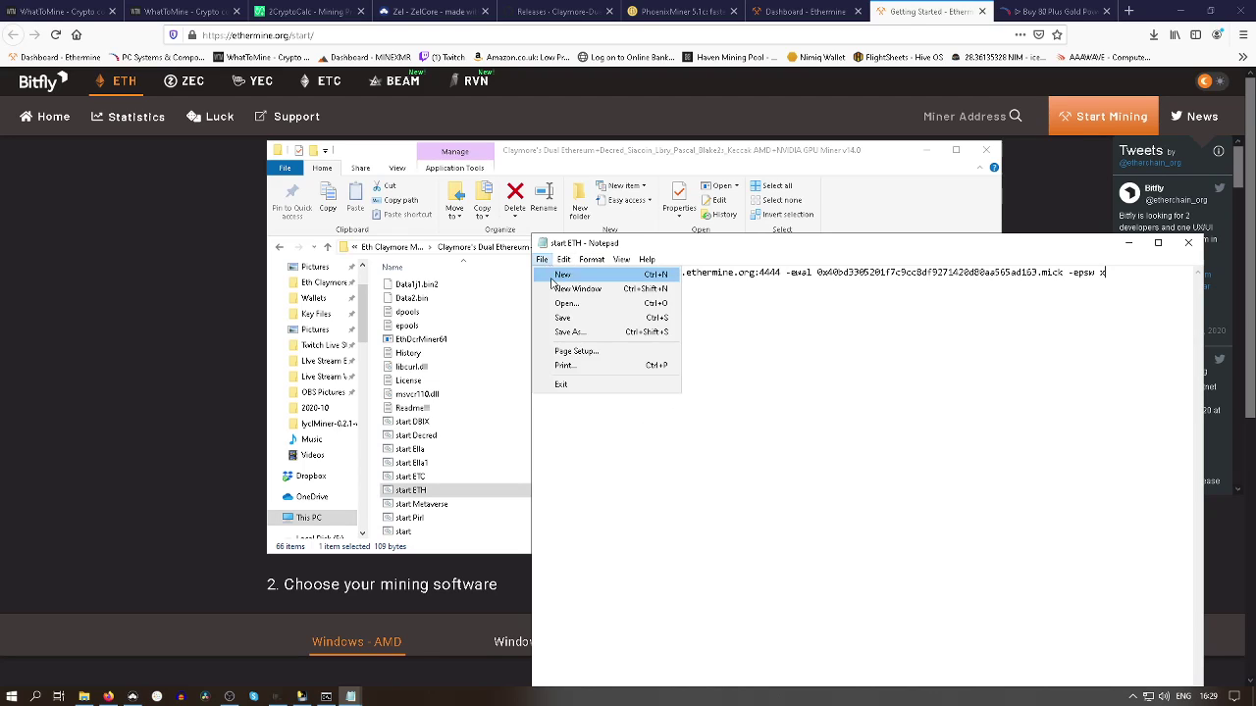
pyautogui.click(569, 331)
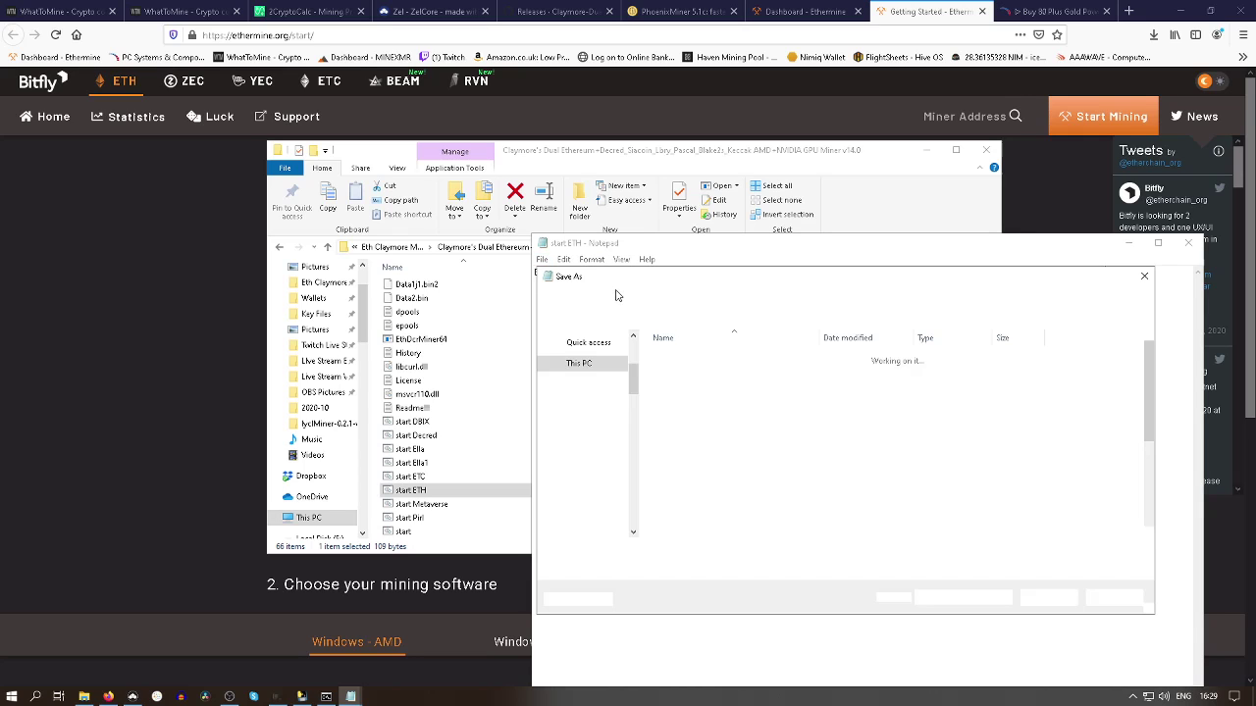
pyautogui.scroll(-5, 742, 448)
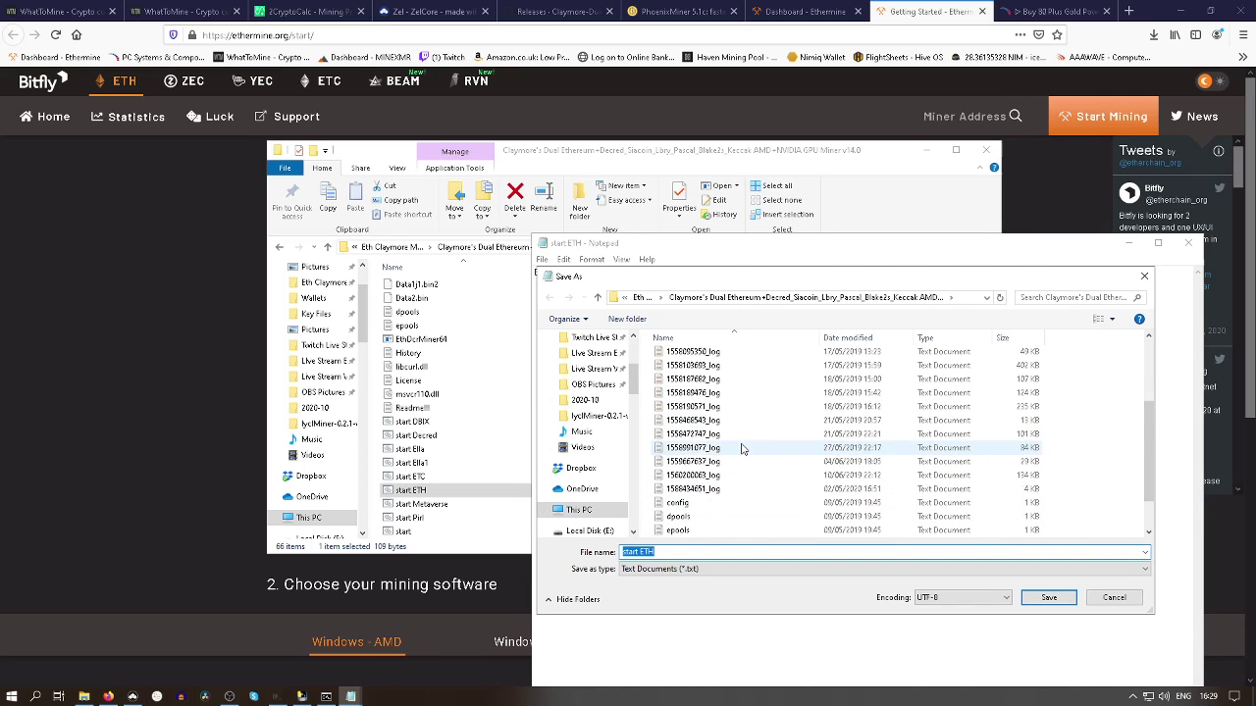
pyautogui.click(676, 552)
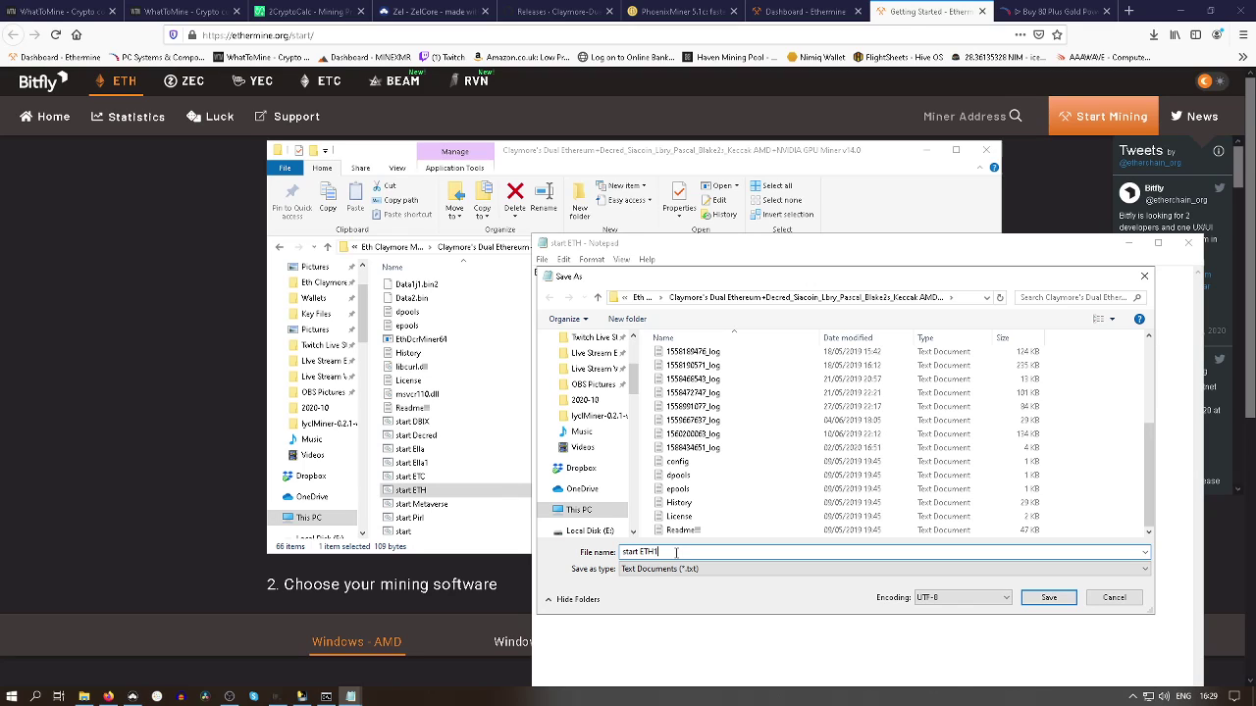
pyautogui.write('1')
pyautogui.write('bat')
pyautogui.click(656, 552)
pyautogui.write('.')
pyautogui.click(1048, 598)
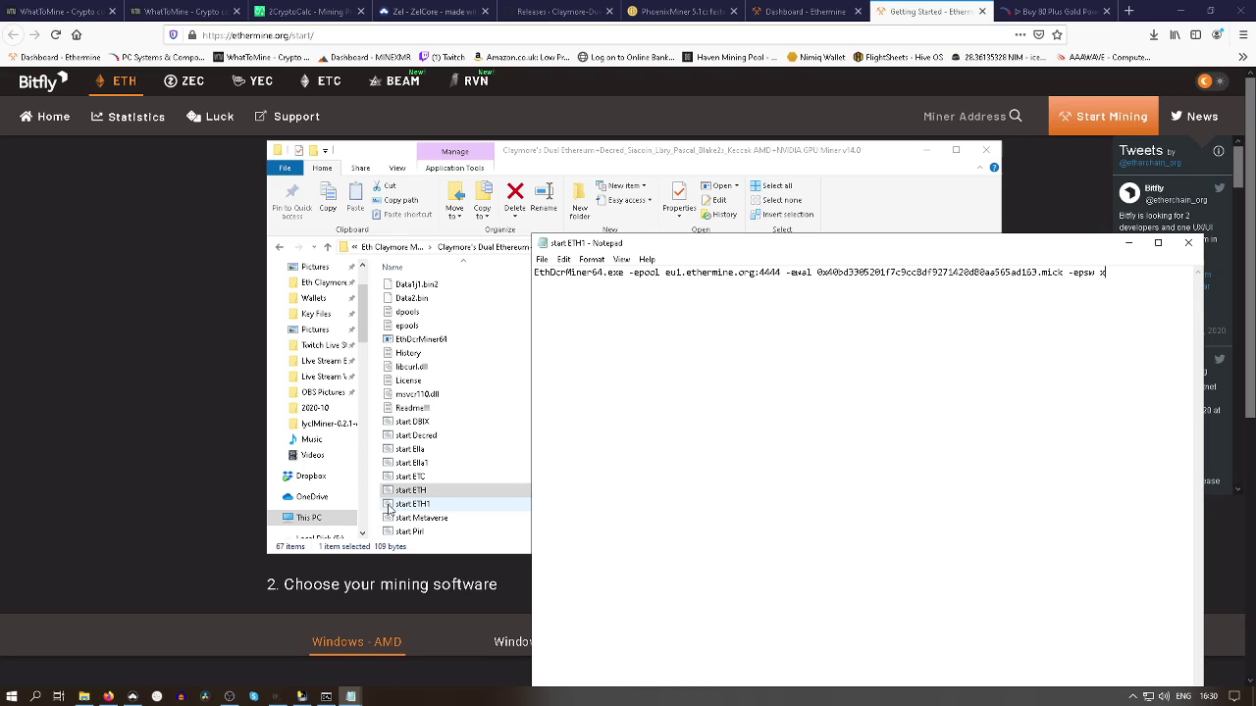
# Decline replacing start ETH1.bat and save another copy named start ETH2 without the .bat extension, as a text document
pyautogui.click(543, 260)
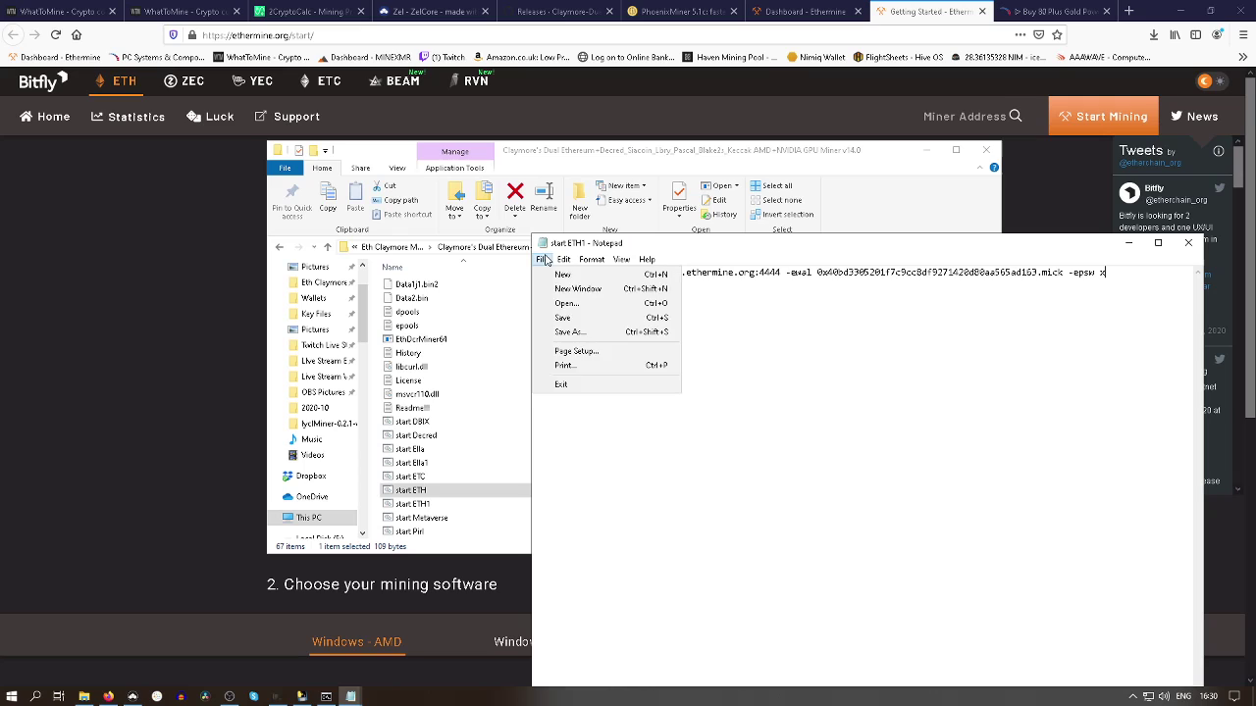
pyautogui.click(568, 333)
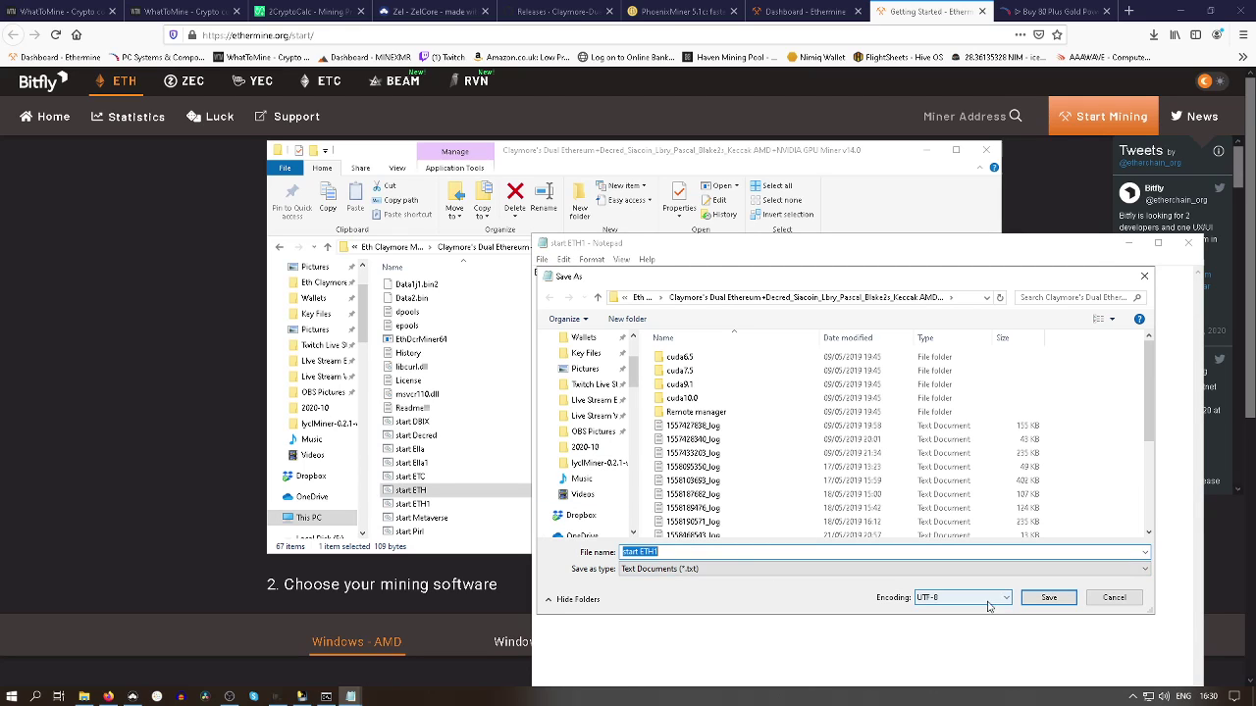
pyautogui.click(1047, 597)
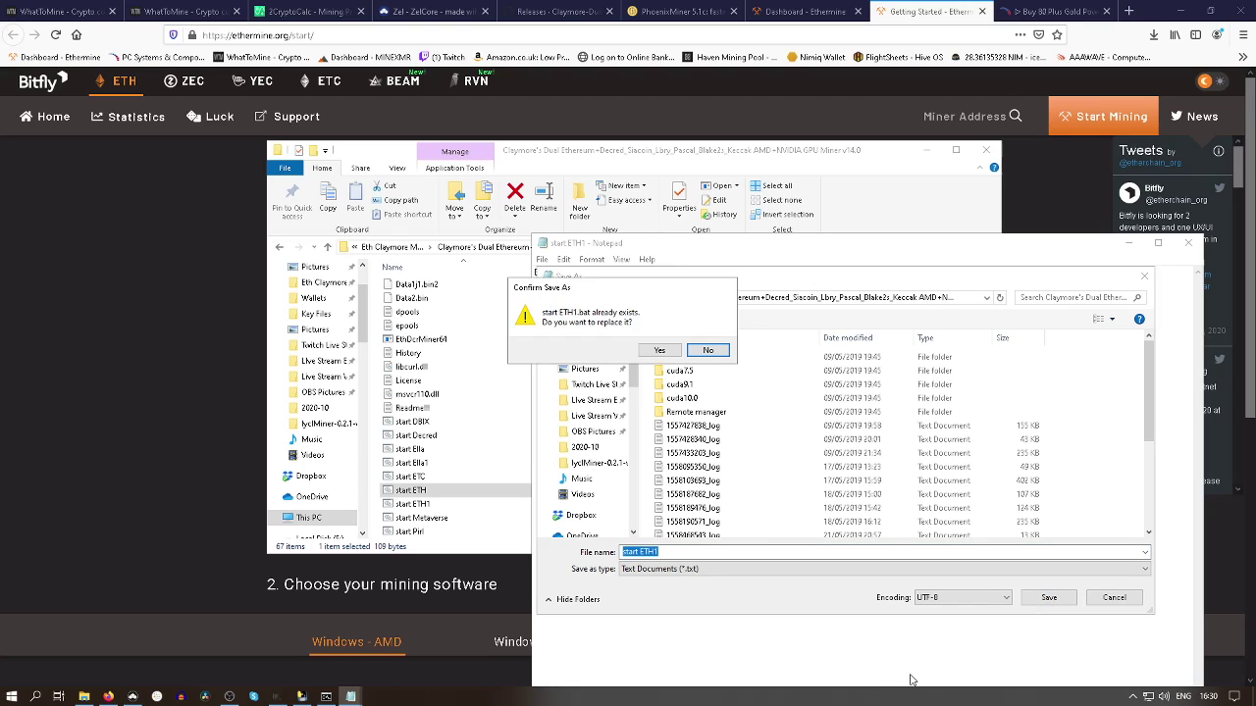
pyautogui.click(707, 351)
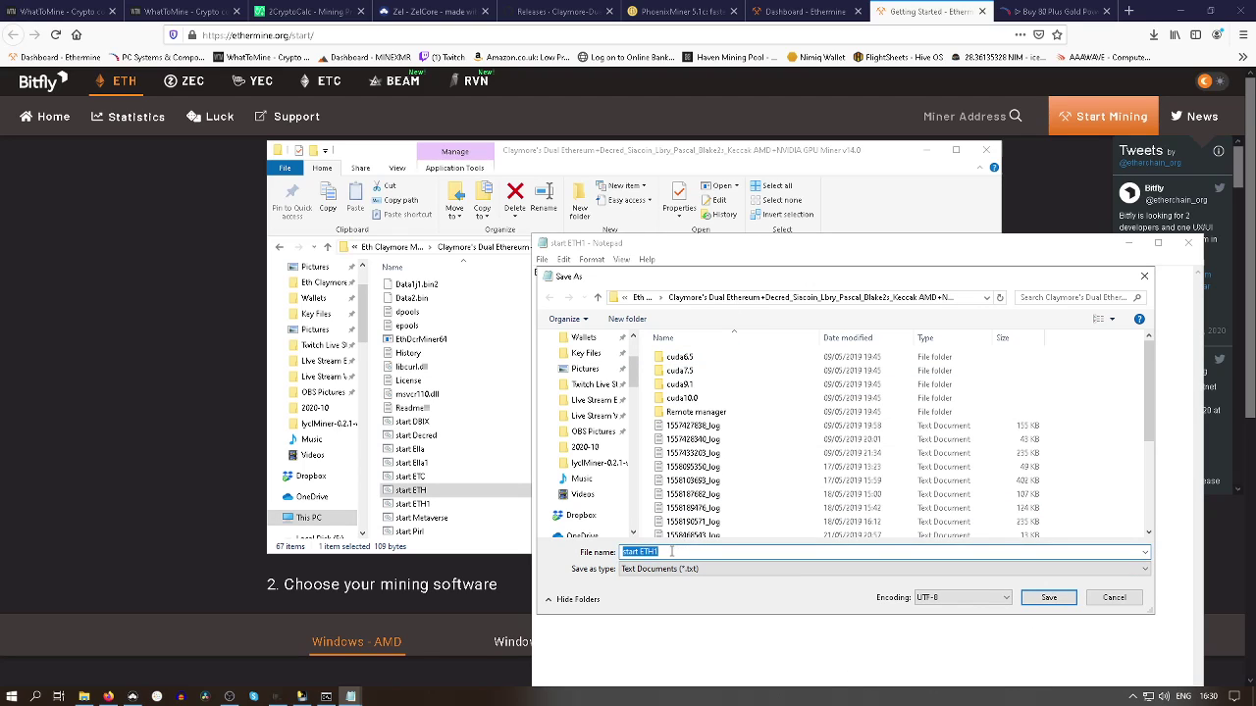
pyautogui.click(671, 551)
pyautogui.press('BackSpace')
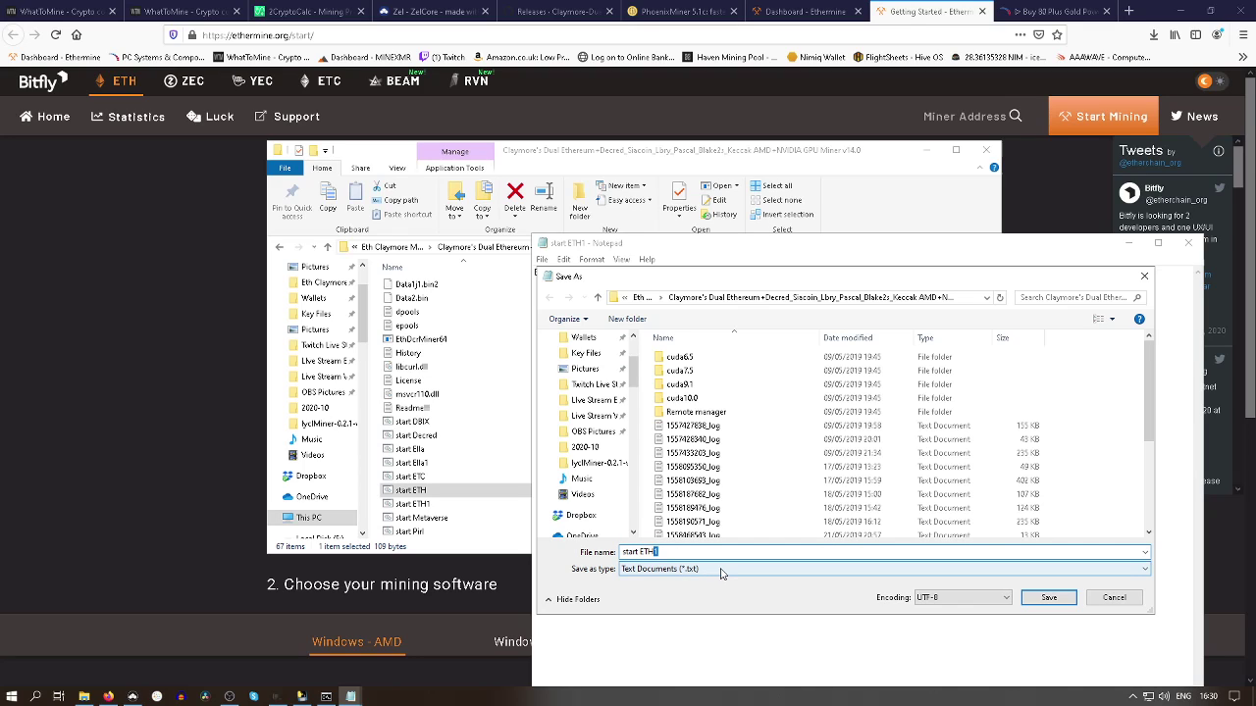
pyautogui.write('2')
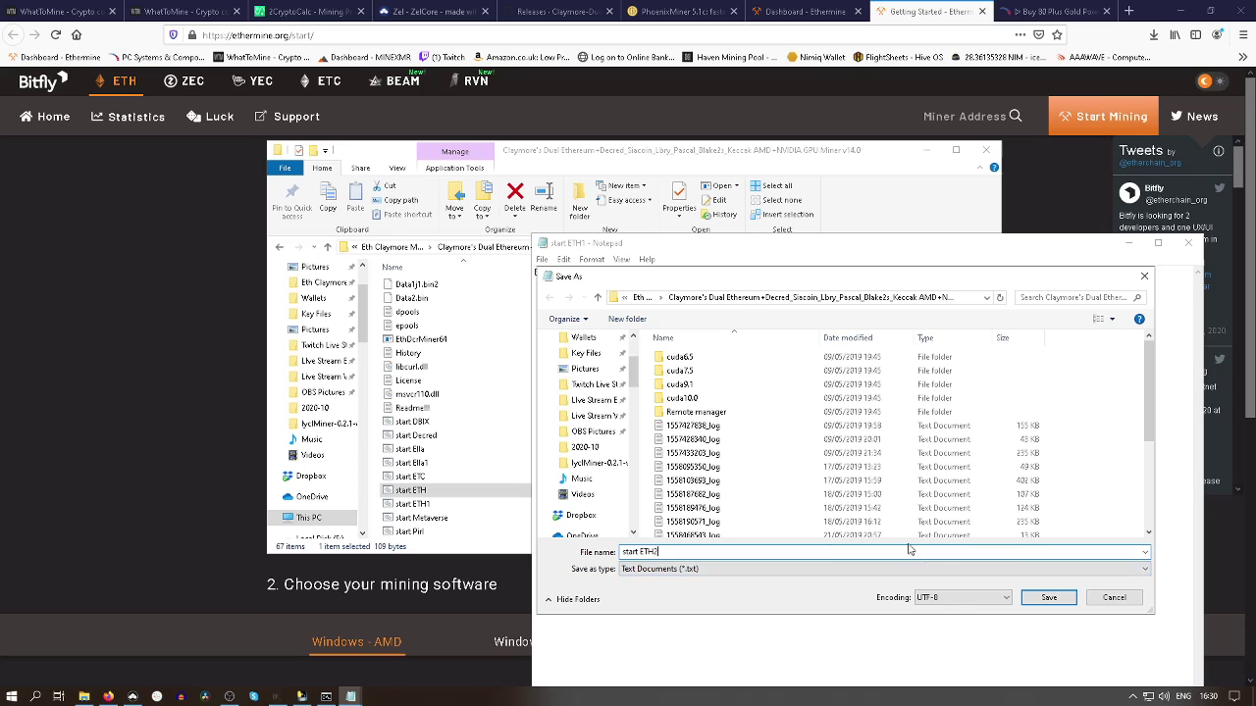
pyautogui.click(1048, 601)
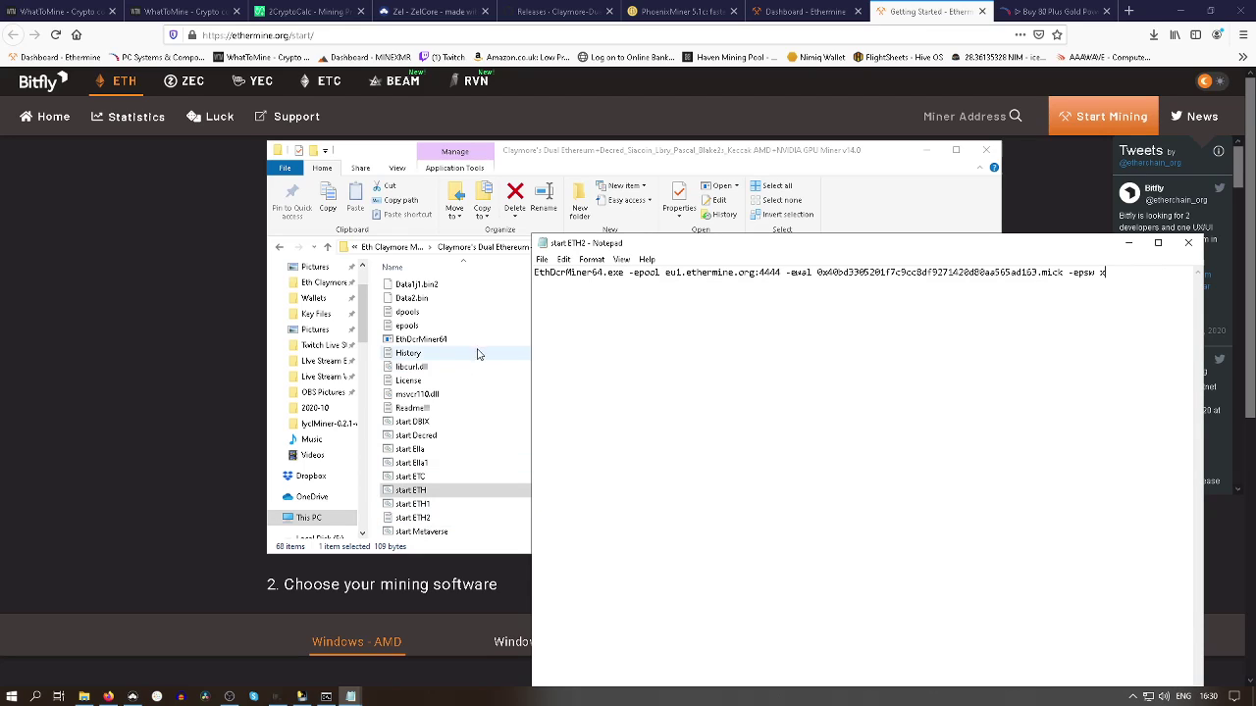
# Open the start ETH2 text document to check its contents, close it, and delete the file from the miner folder
pyautogui.click(389, 520)
pyautogui.doubleClick(390, 521)
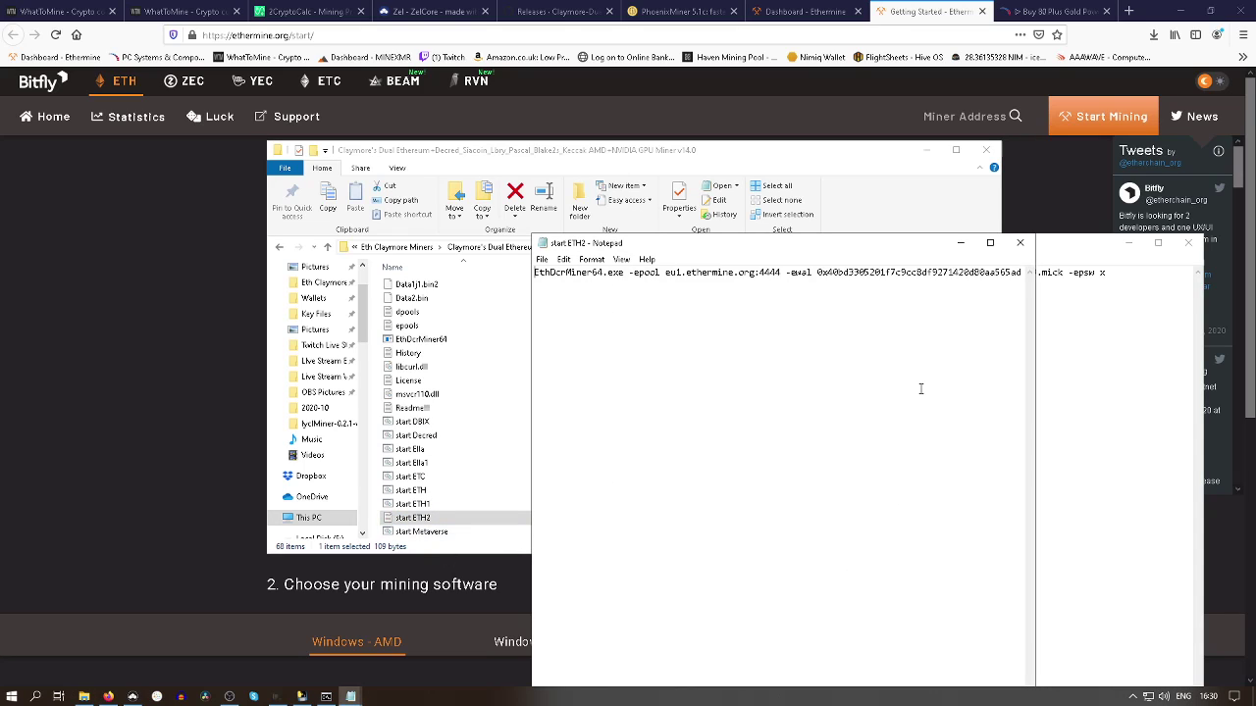
pyautogui.click(1021, 242)
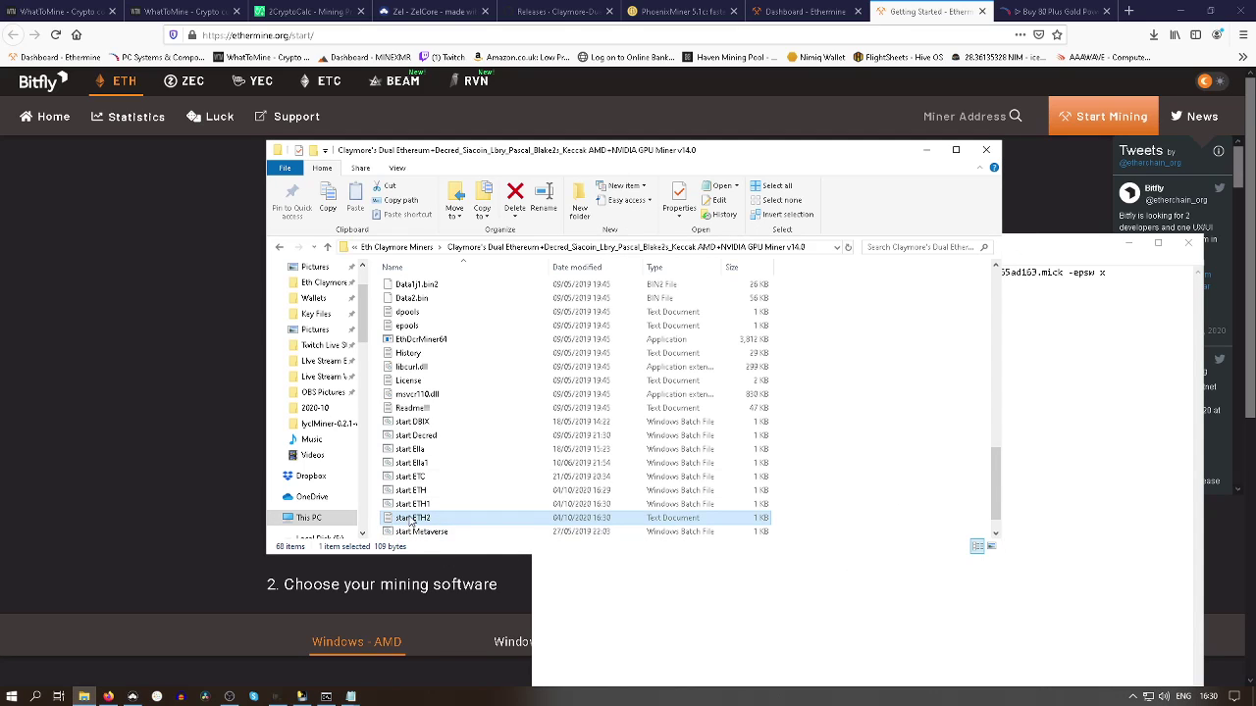
pyautogui.rightClick(415, 519)
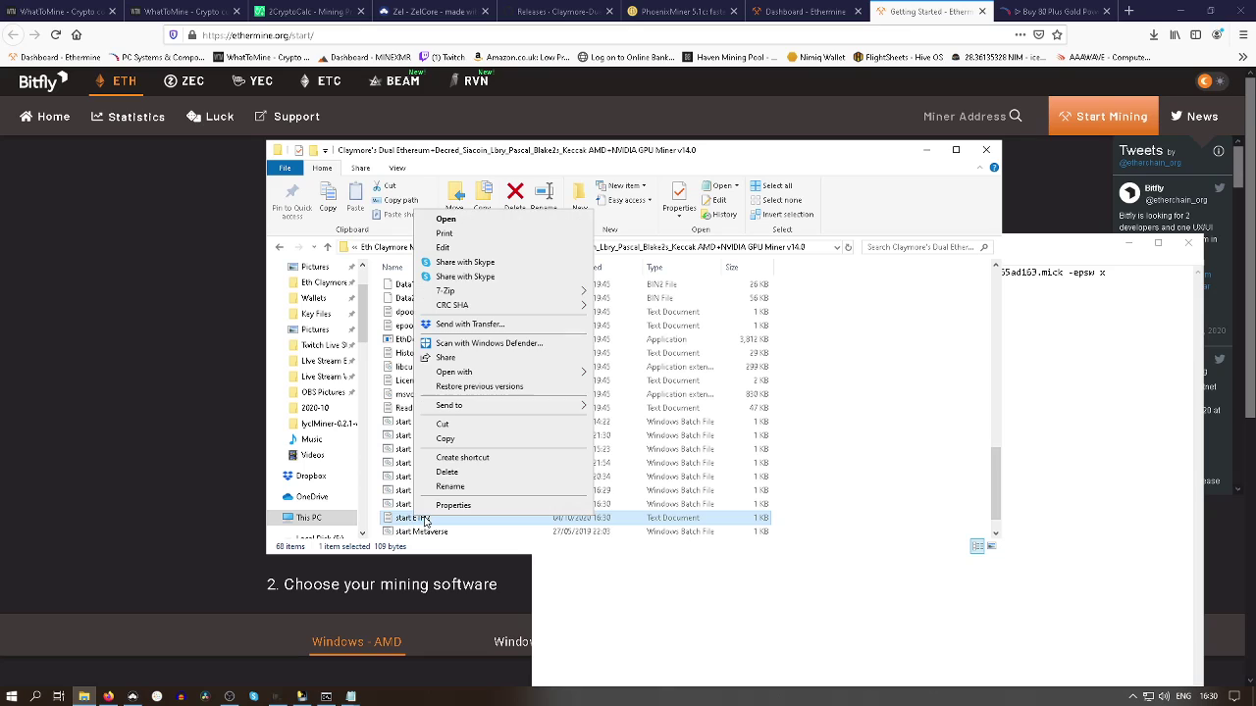
pyautogui.click(449, 472)
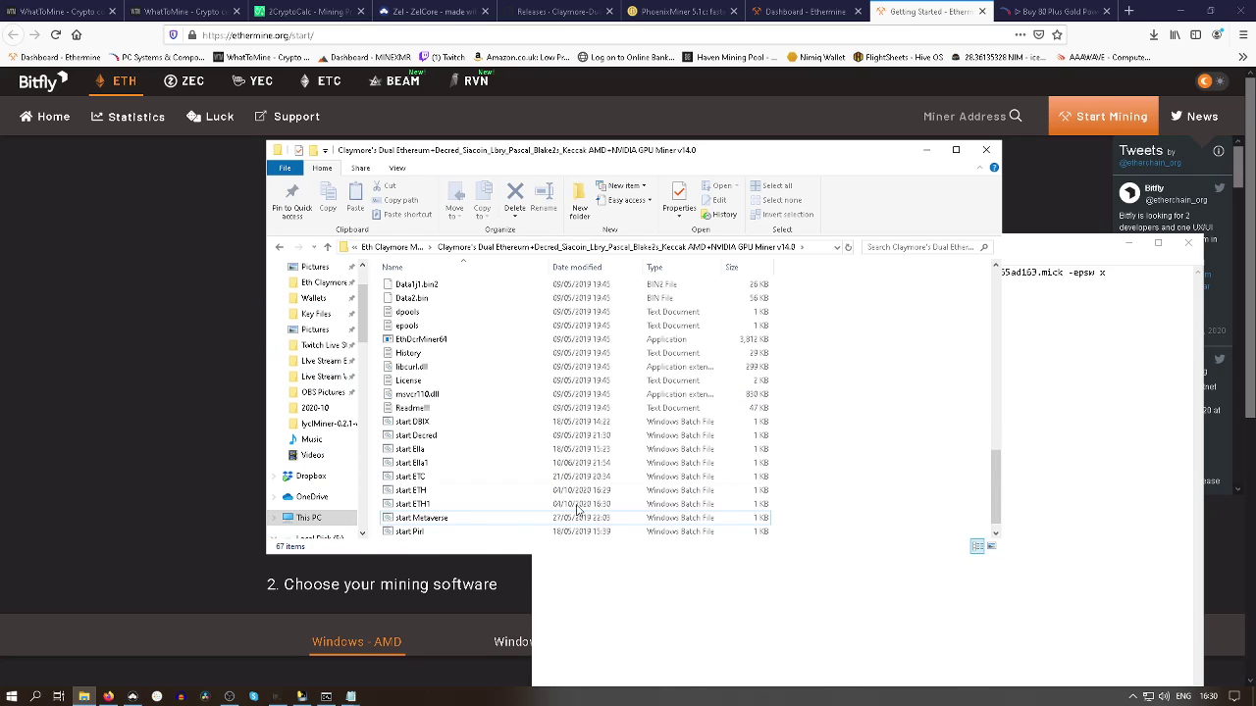
# Try mining with the start ETH1 batch file in the v14.0 folder, and close the miner's command window
pyautogui.click(413, 506)
pyautogui.doubleClick(413, 506)
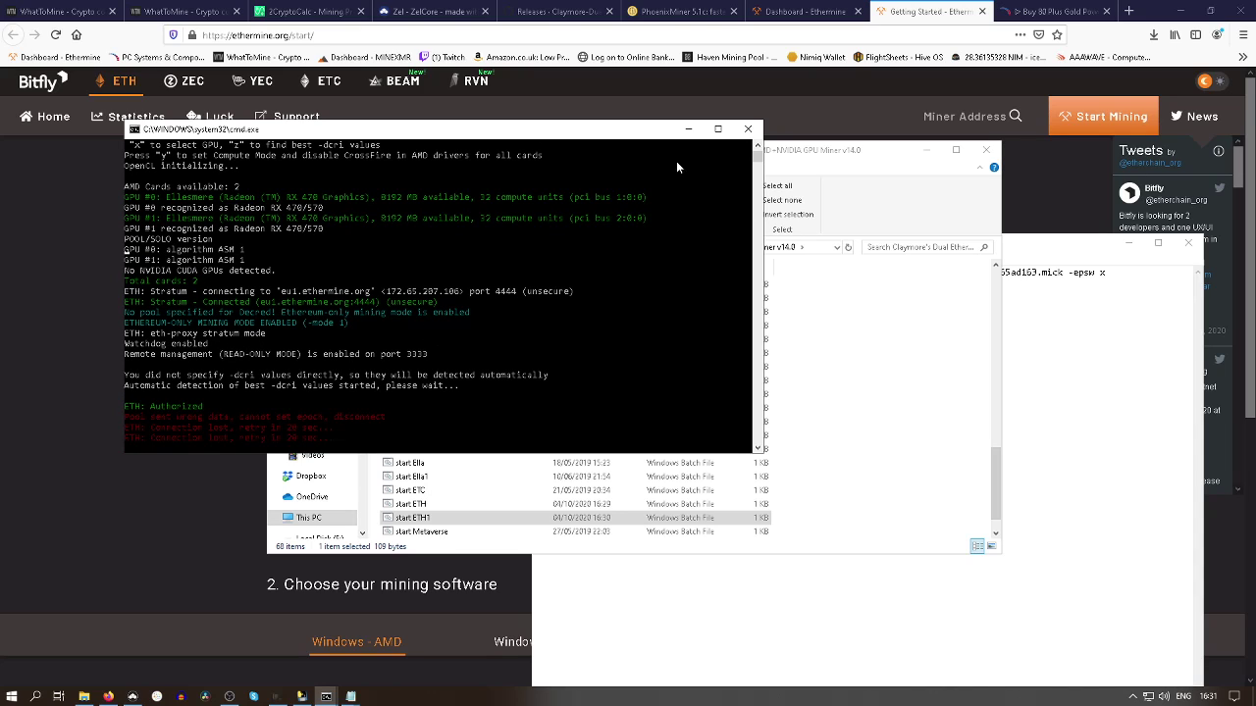
pyautogui.click(747, 128)
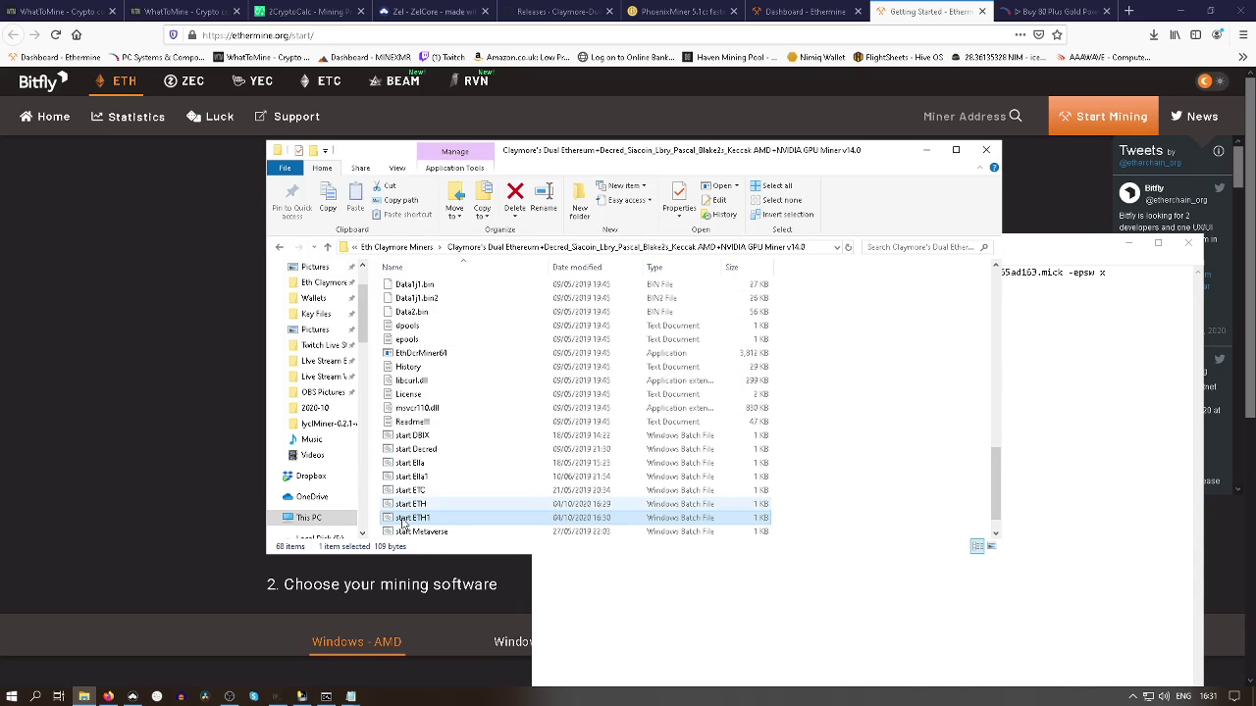
# Run the start ETH batch file from the nested Claymore's Dual Ethereum AMD+NVIDIA GPU Miner v15.0 folder under Eth Claymore Miners
pyautogui.click(329, 249)
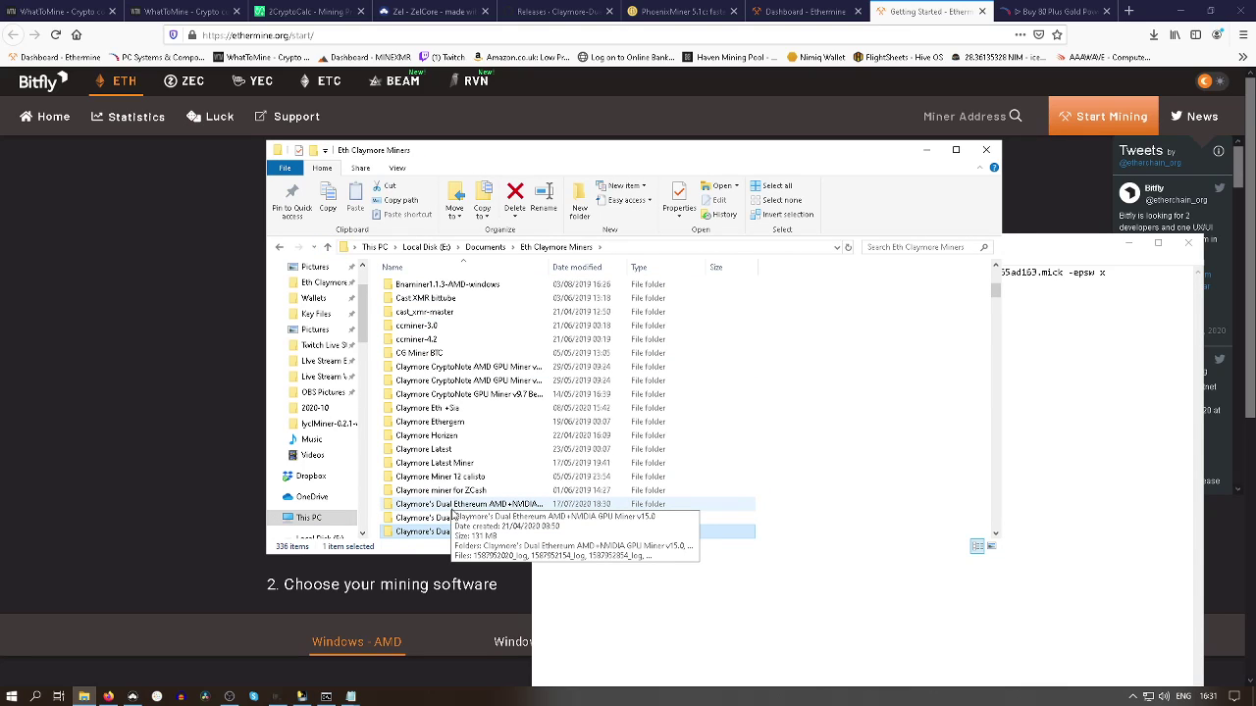
pyautogui.doubleClick(452, 514)
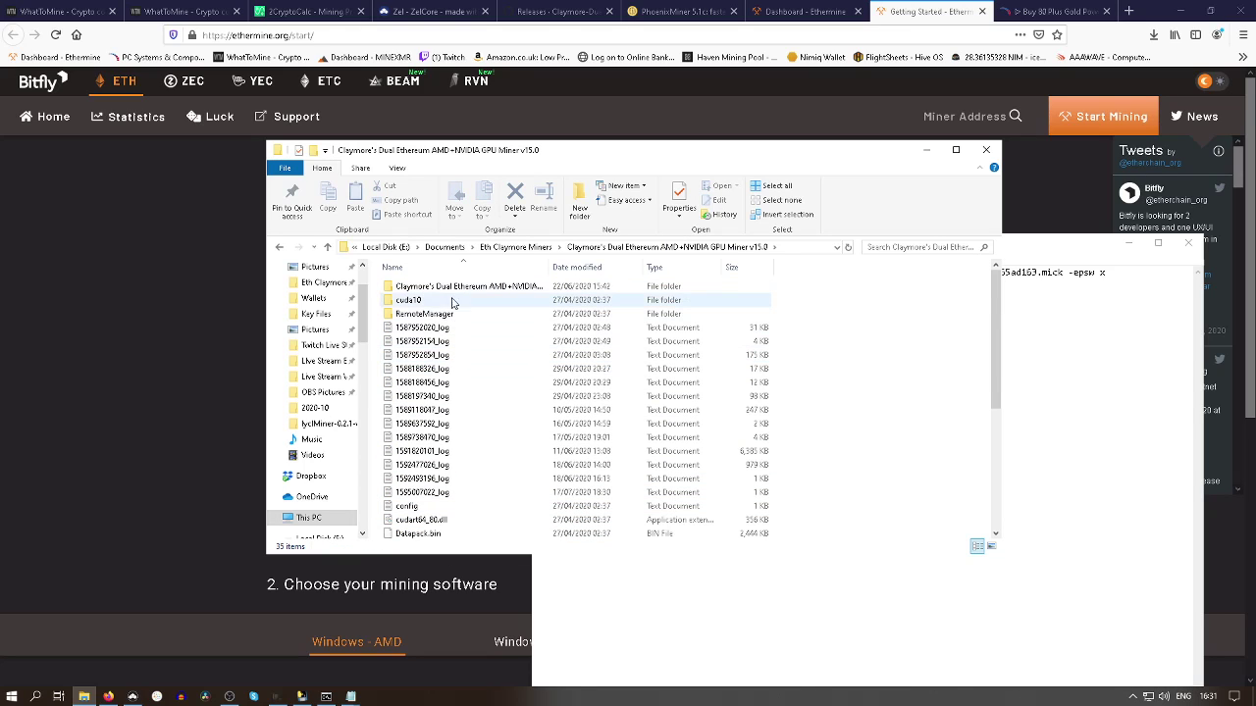
pyautogui.doubleClick(456, 289)
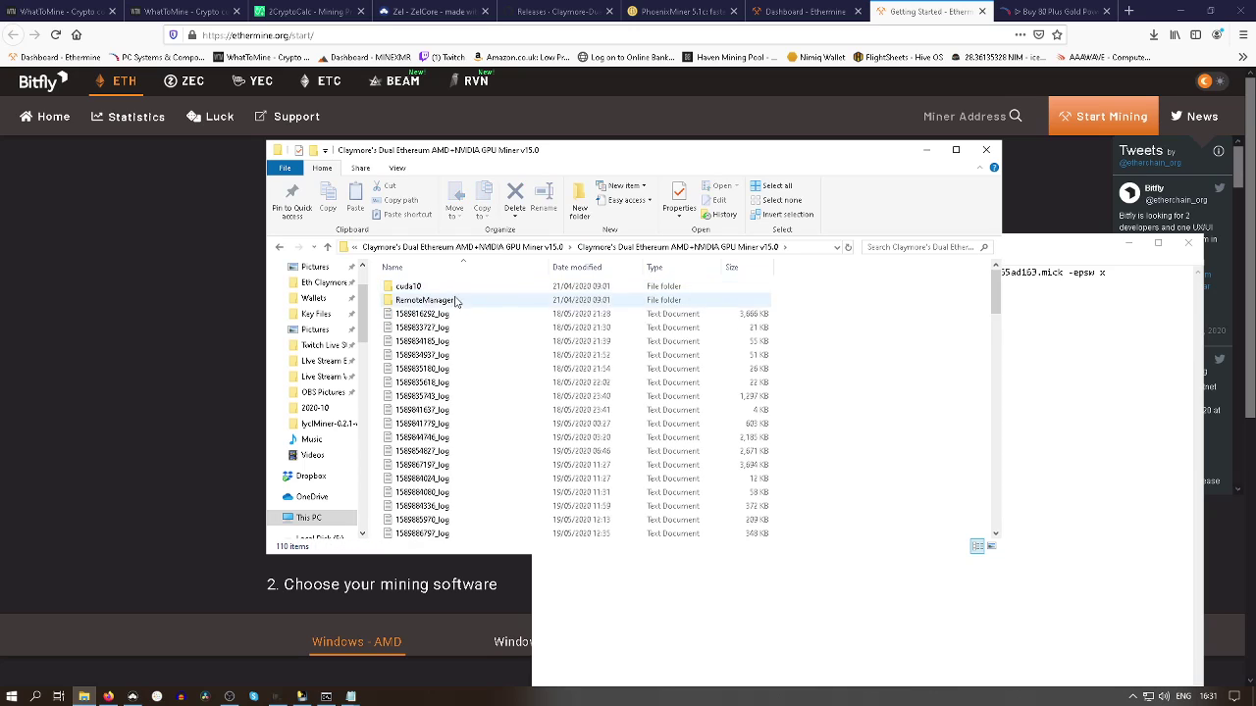
pyautogui.scroll(-8, 480, 366)
pyautogui.scroll(-12, 493, 486)
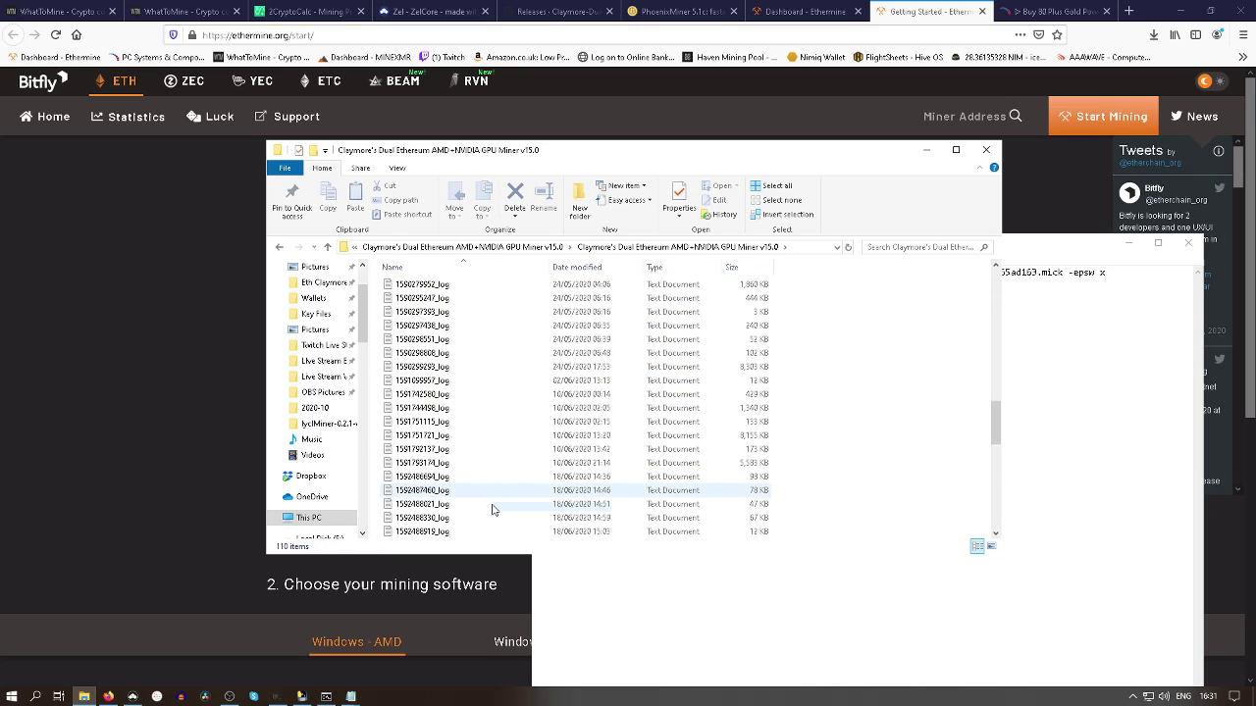
pyautogui.scroll(-2, 494, 510)
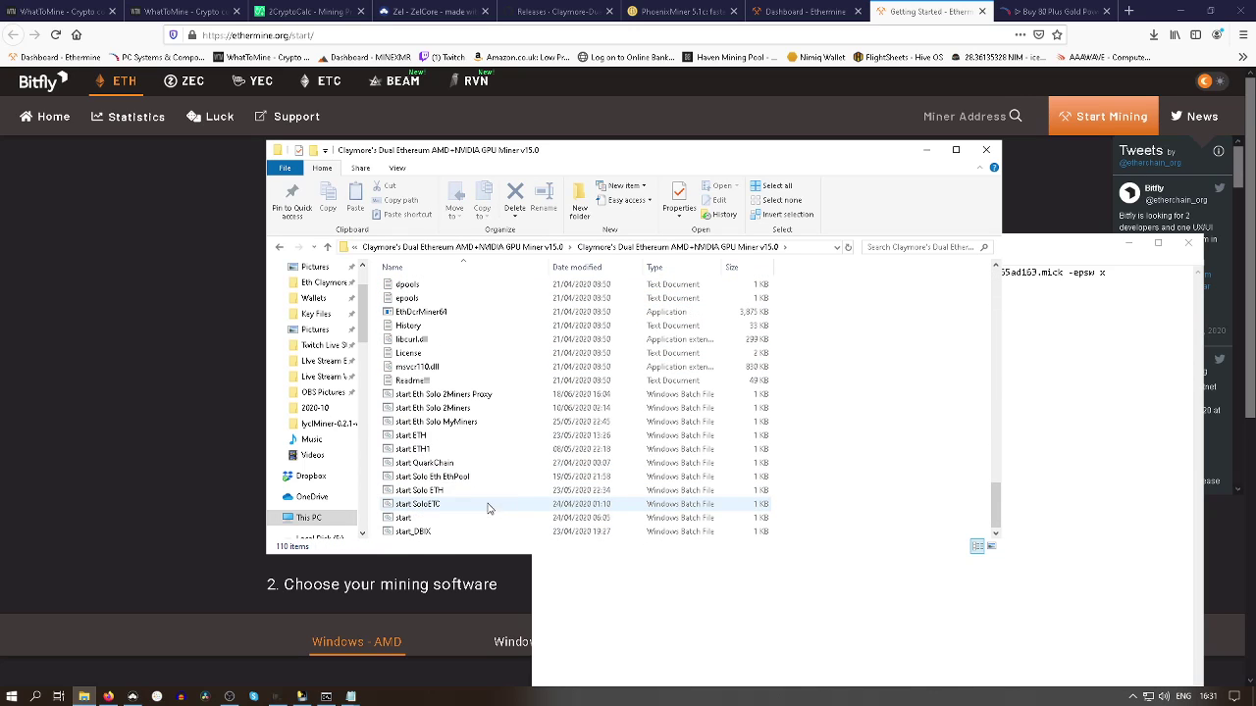
pyautogui.doubleClick(406, 438)
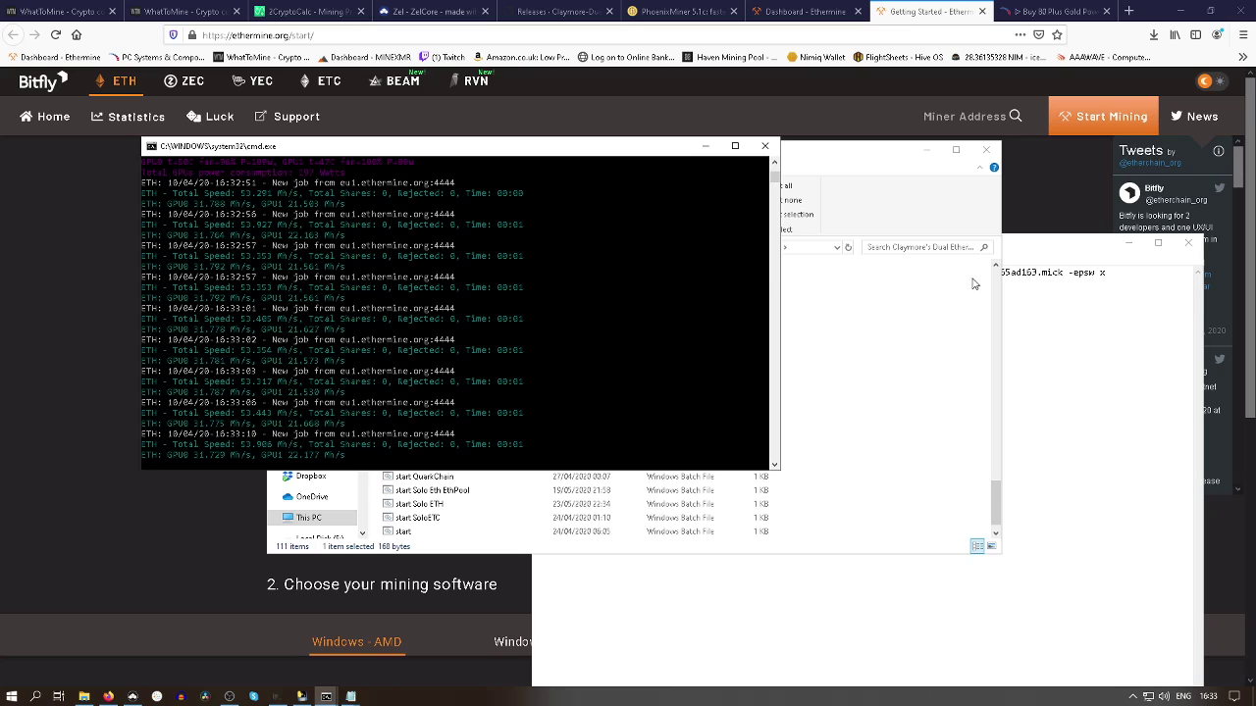
# Close the leftover start ETH2 Notepad window and narrow the running miner's command window
pyautogui.click(1189, 245)
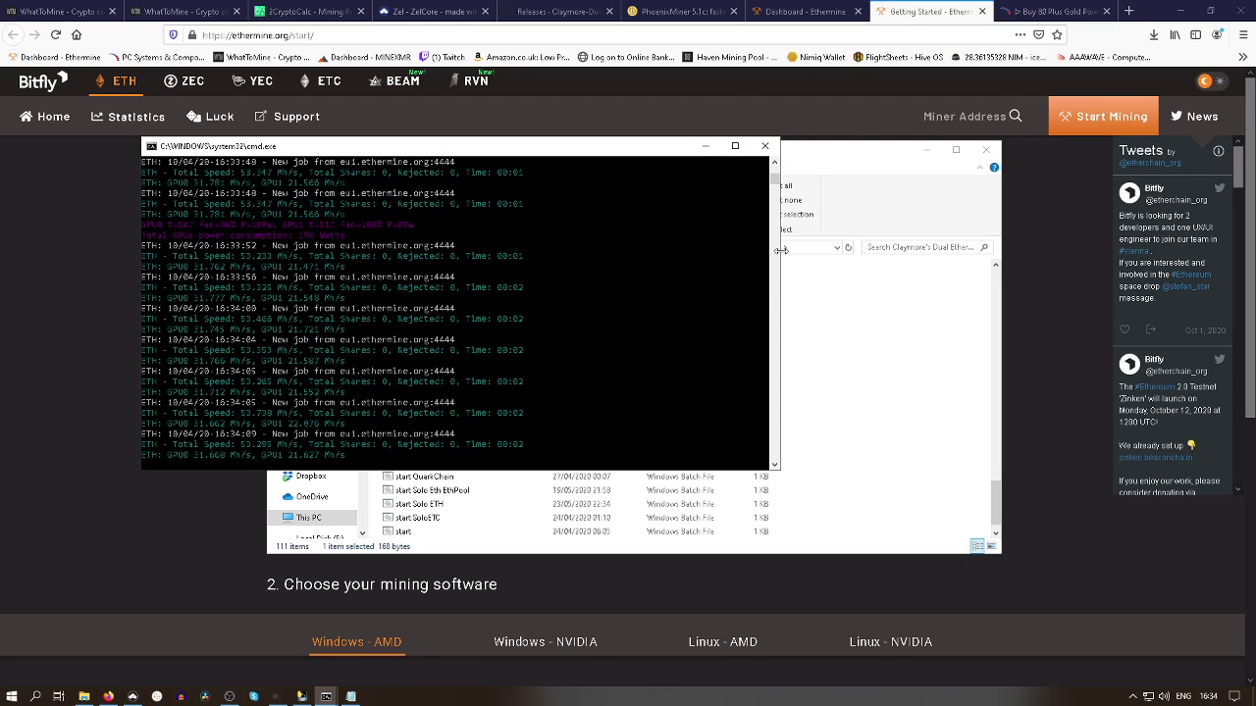
pyautogui.moveTo(780, 250); pyautogui.dragTo(576, 252)
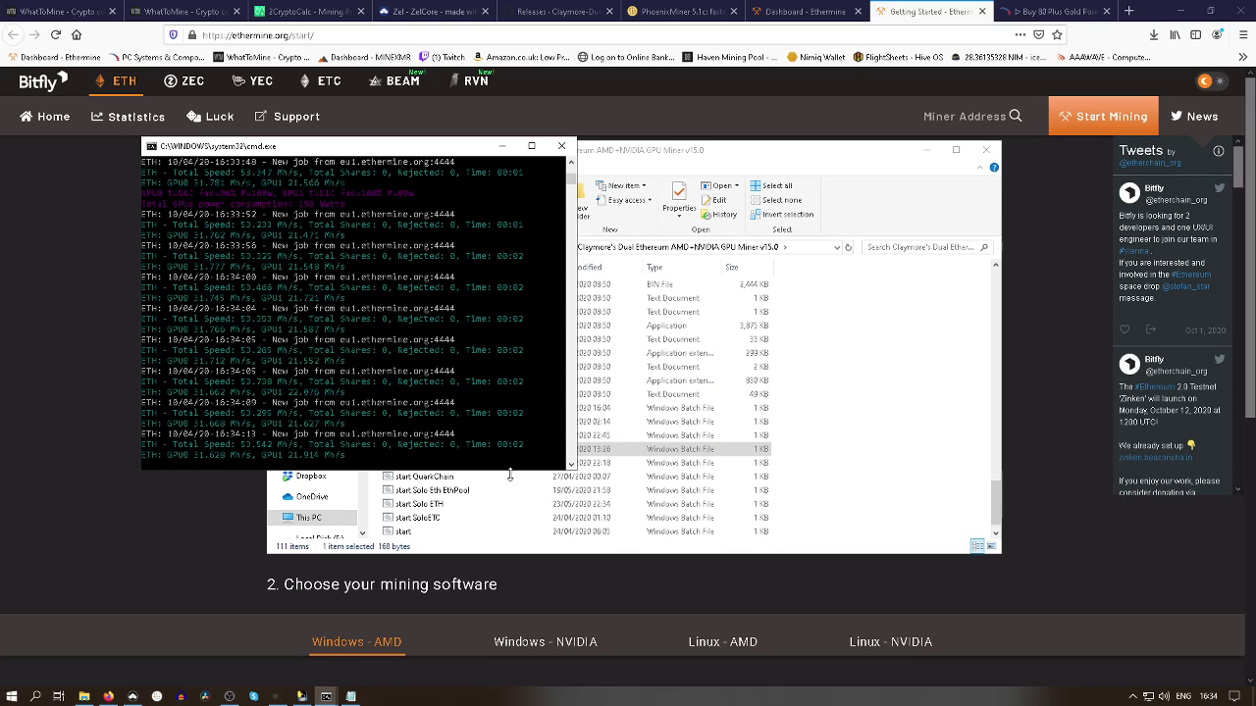
# Raise the running miner's -dcri value to 9 for all GPUs and display its current statistics
pyautogui.press('+')
pyautogui.press('+')
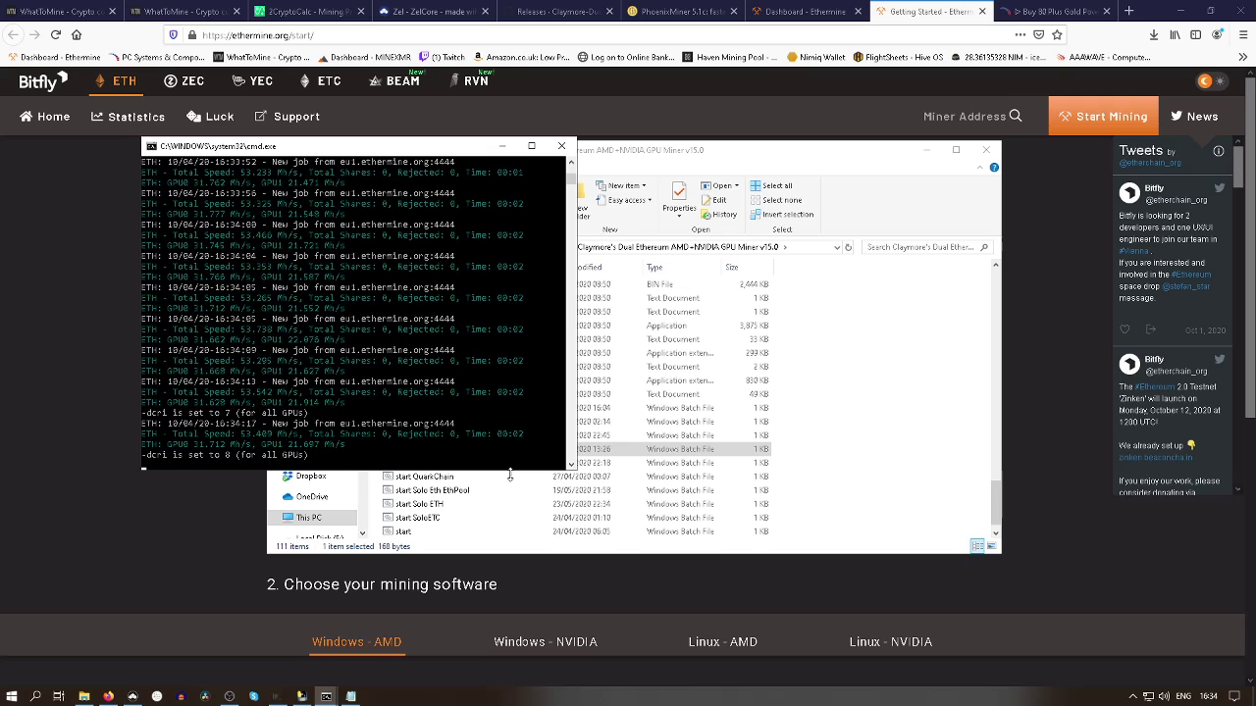
pyautogui.press('s')
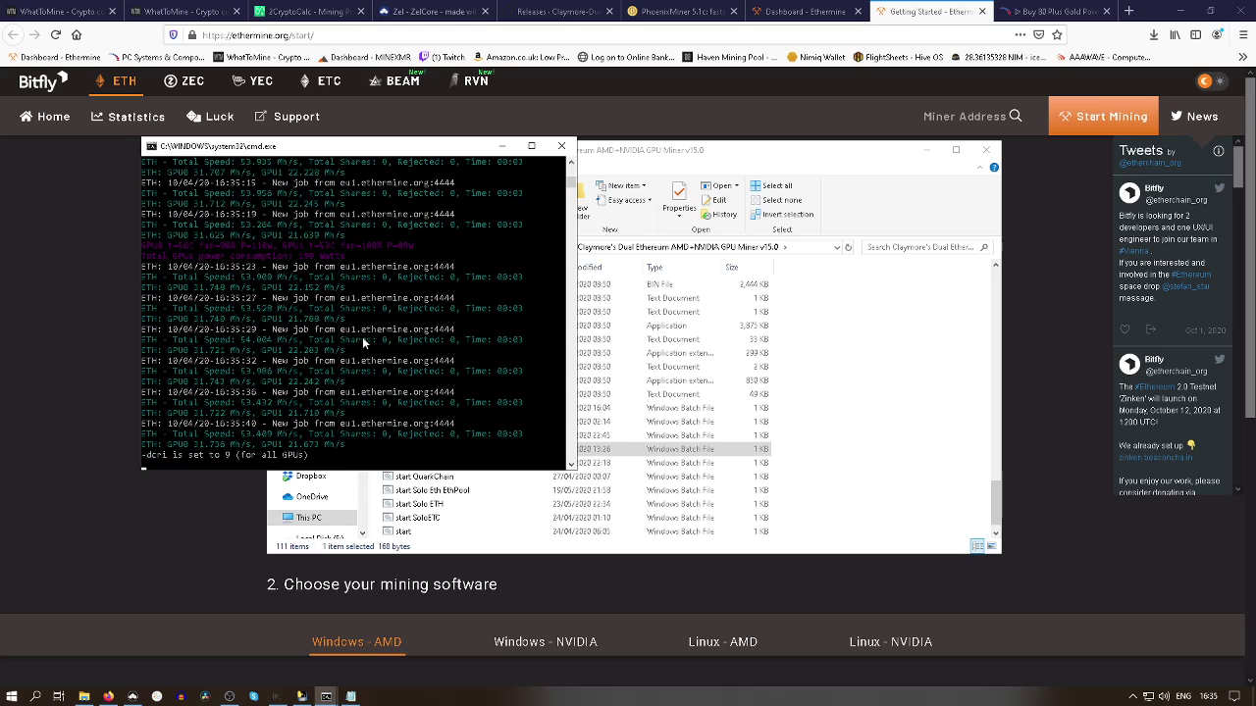
pyautogui.press('s')
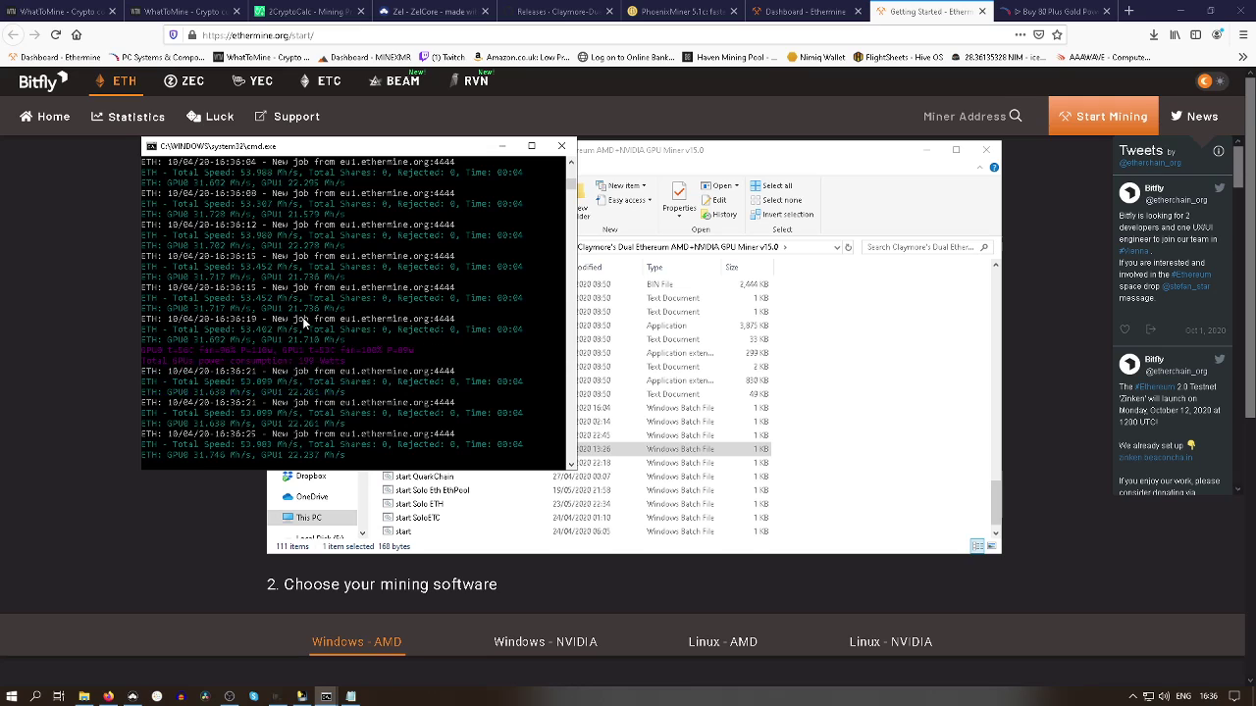
# Lower the miner's -dcri value to 6 for all GPUs, display the statistics, and close the miner
pyautogui.press('-')
pyautogui.press('-')
pyautogui.press('-')
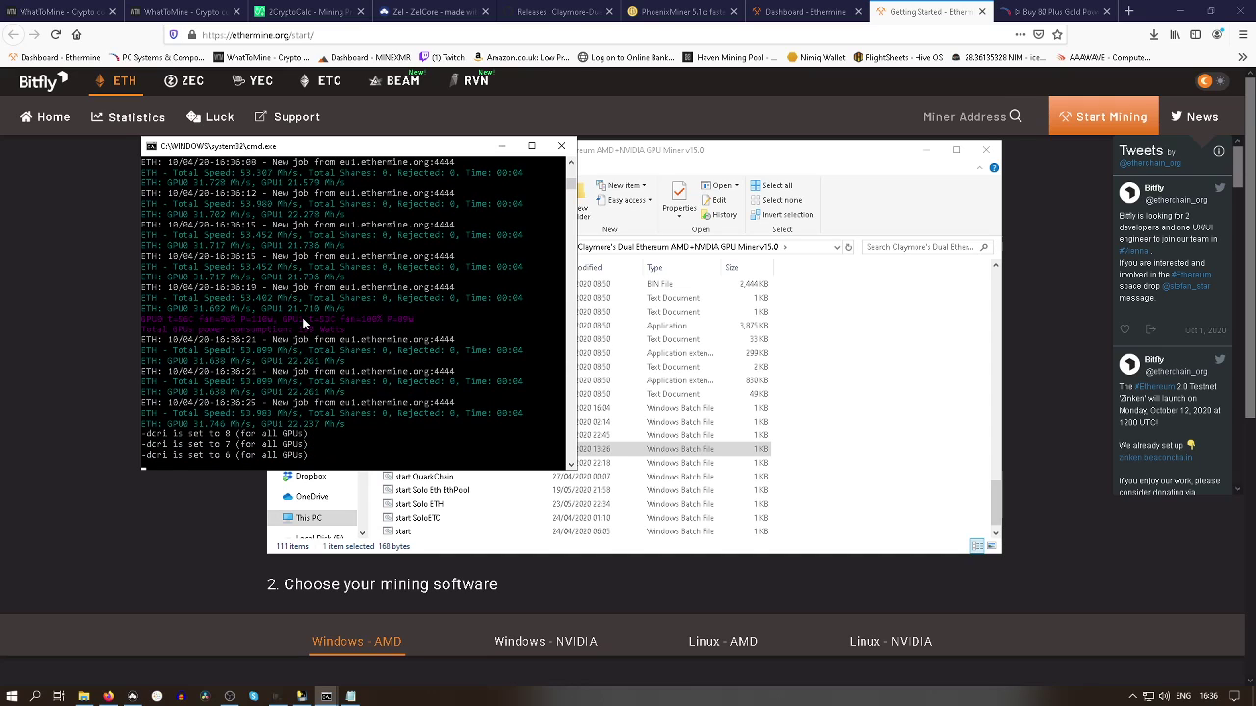
pyautogui.press('s')
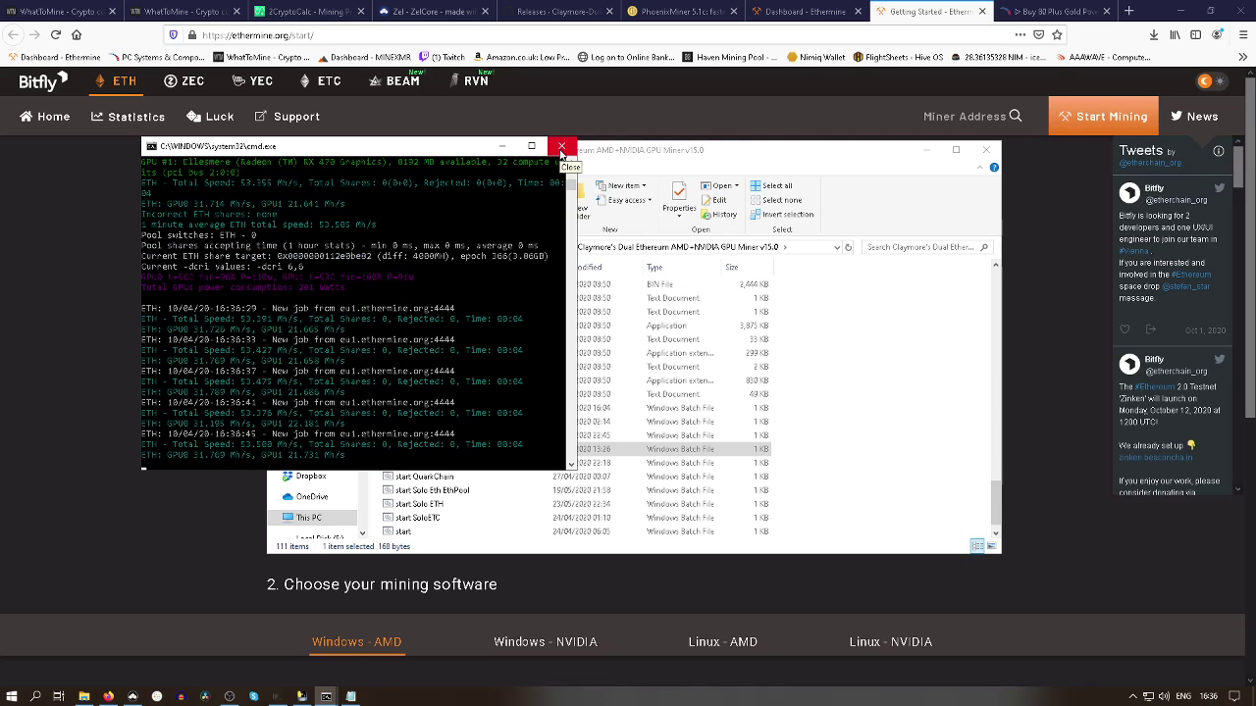
pyautogui.click(561, 148)
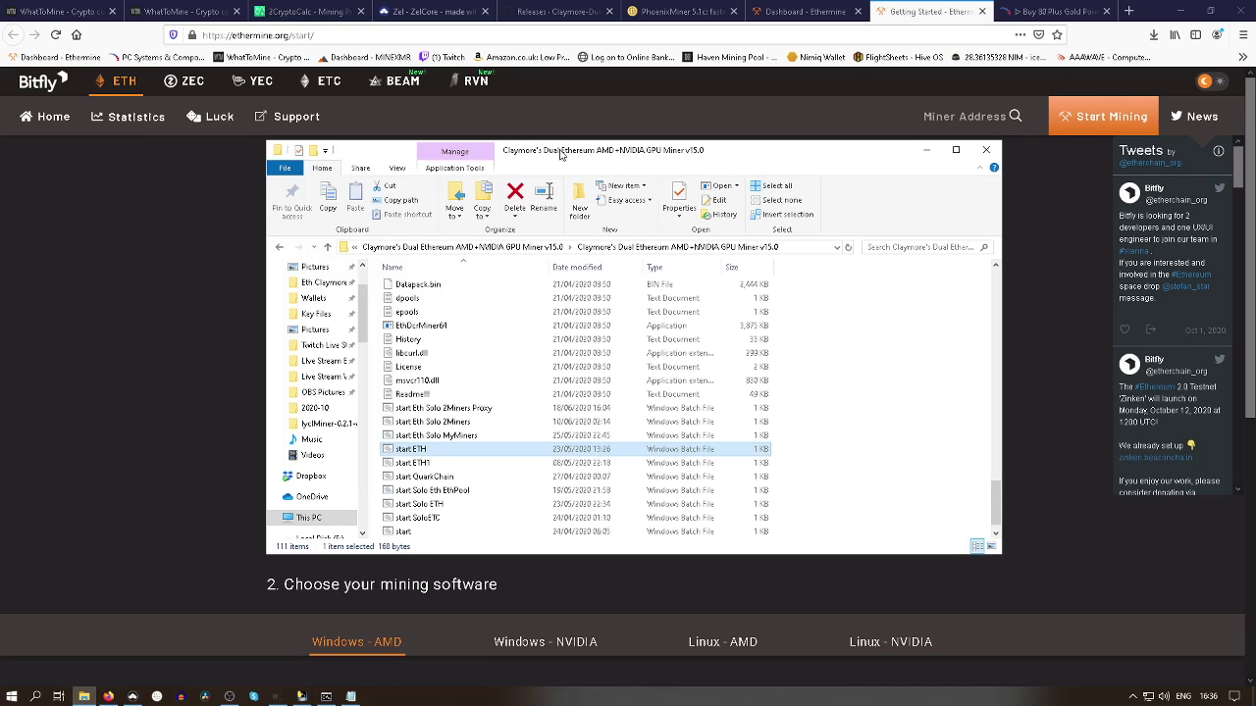
# Go back to the Eth Claymore Miners folder and open the eth-proxy folder inside Ethereum Proxy Ethermine
pyautogui.click(327, 247)
pyautogui.click(329, 248)
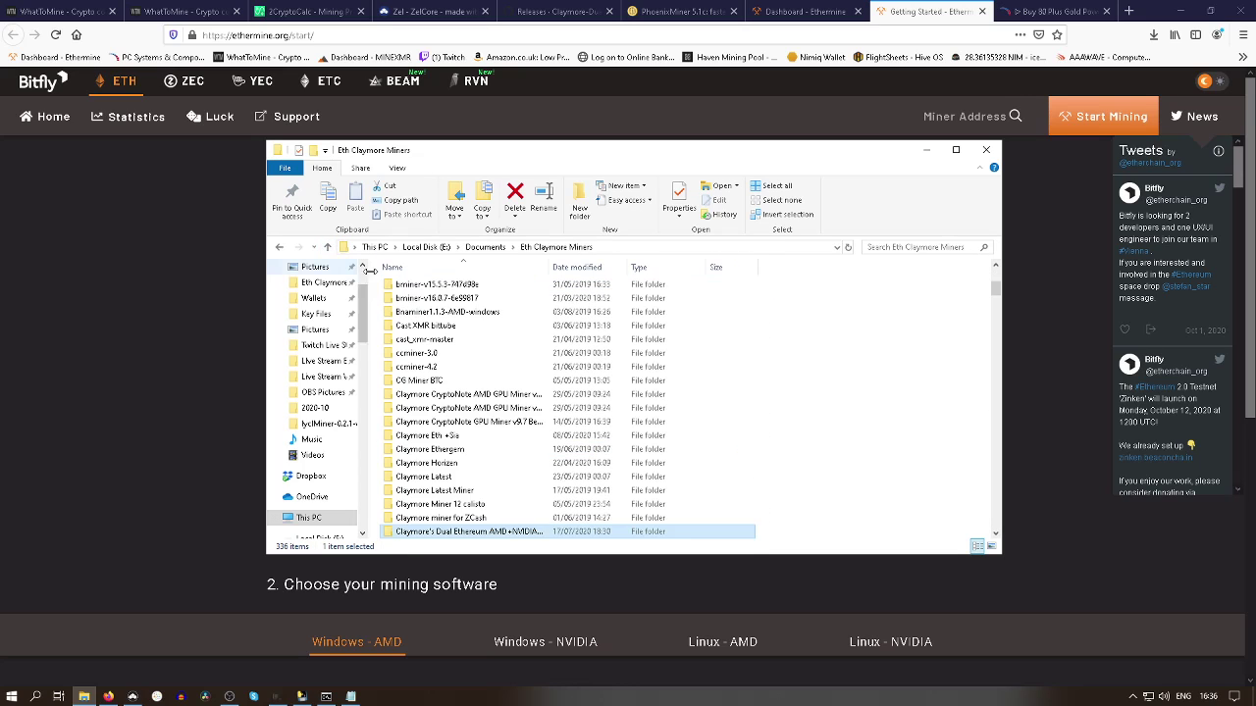
pyautogui.scroll(-5, 462, 351)
pyautogui.scroll(-2, 462, 352)
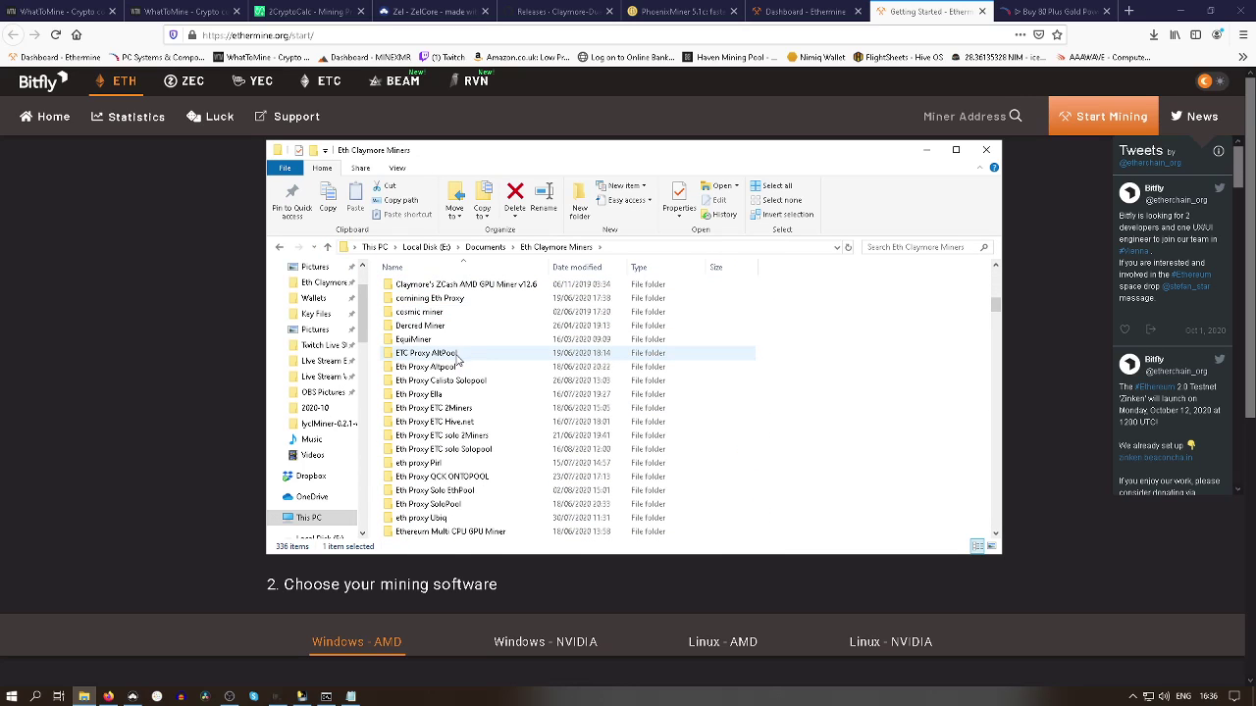
pyautogui.scroll(-2, 461, 358)
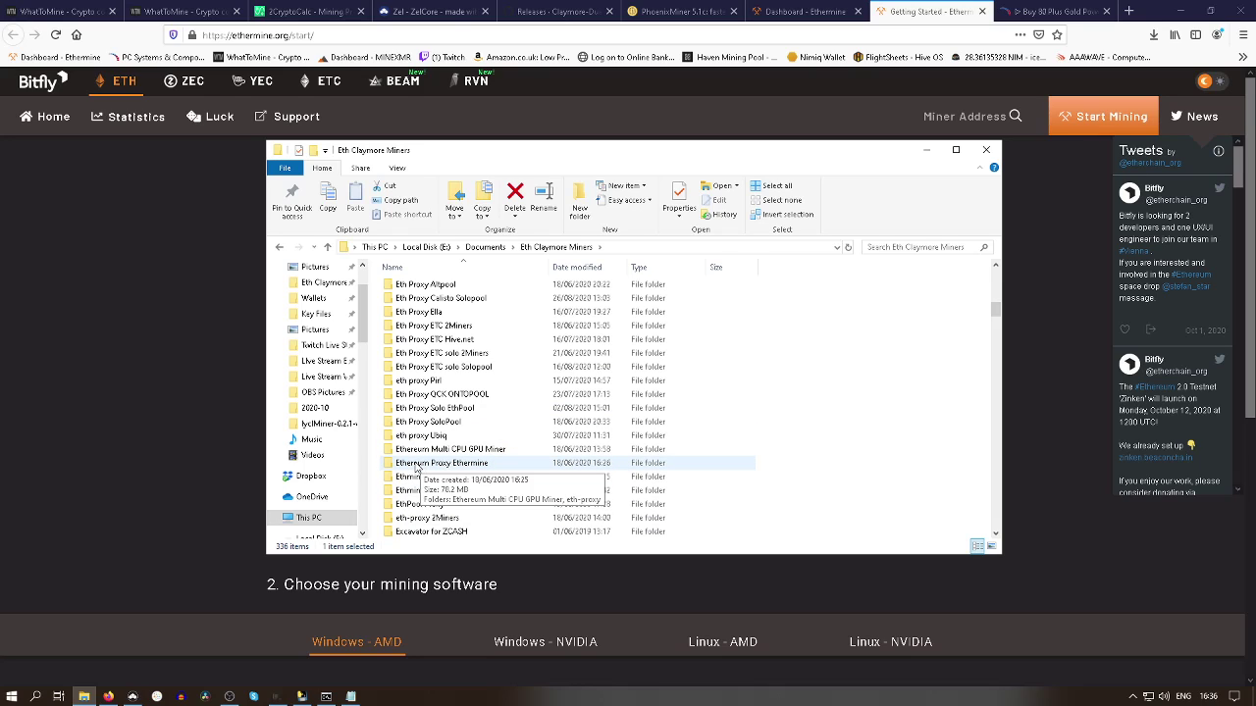
pyautogui.rightClick(416, 467)
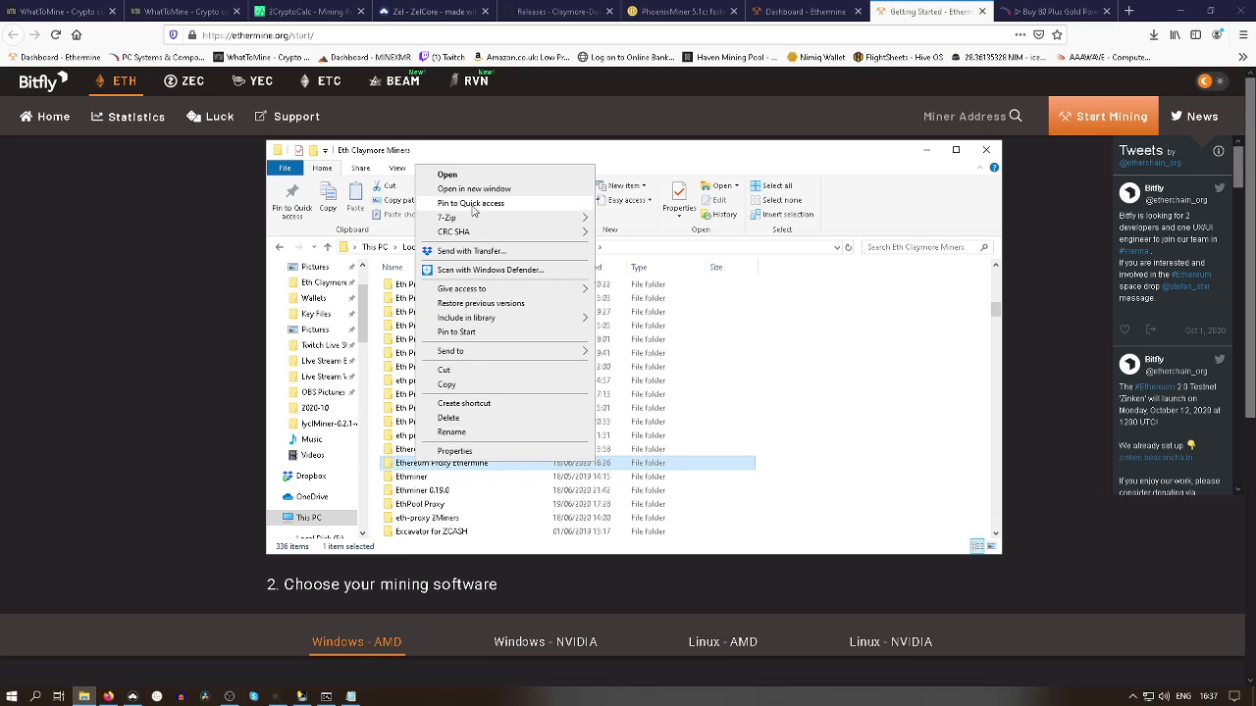
pyautogui.click(402, 469)
pyautogui.doubleClick(402, 469)
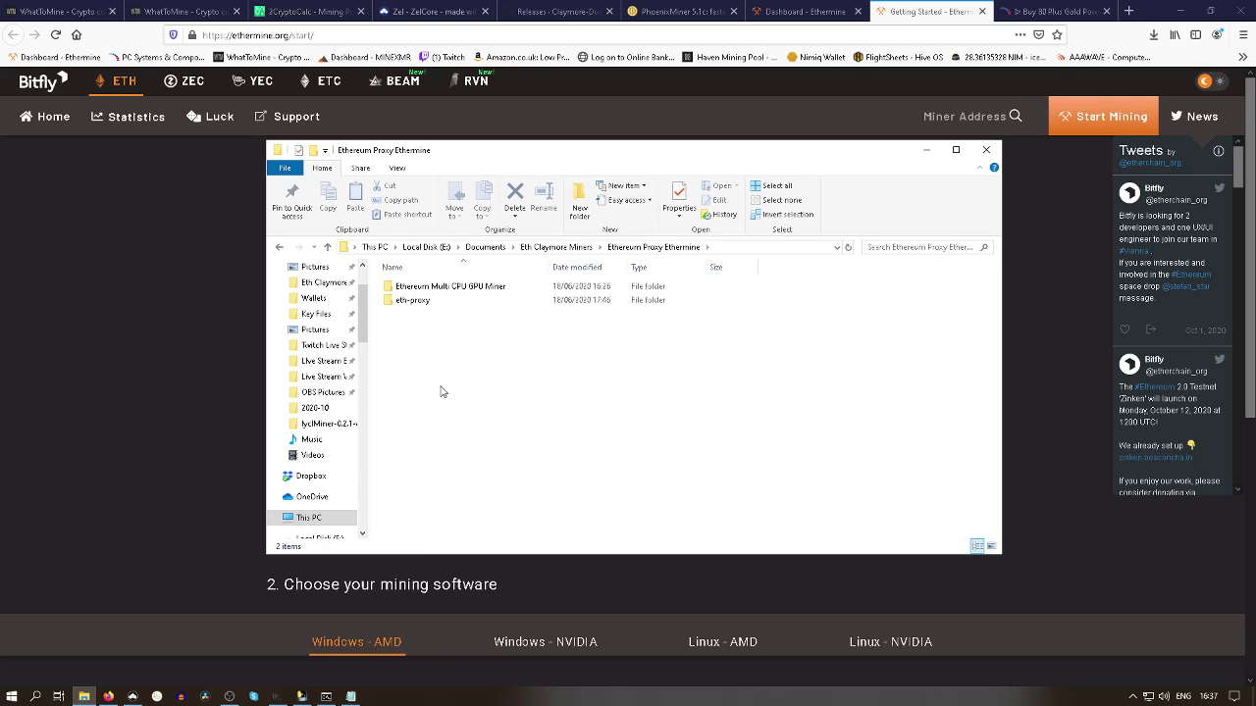
pyautogui.doubleClick(412, 300)
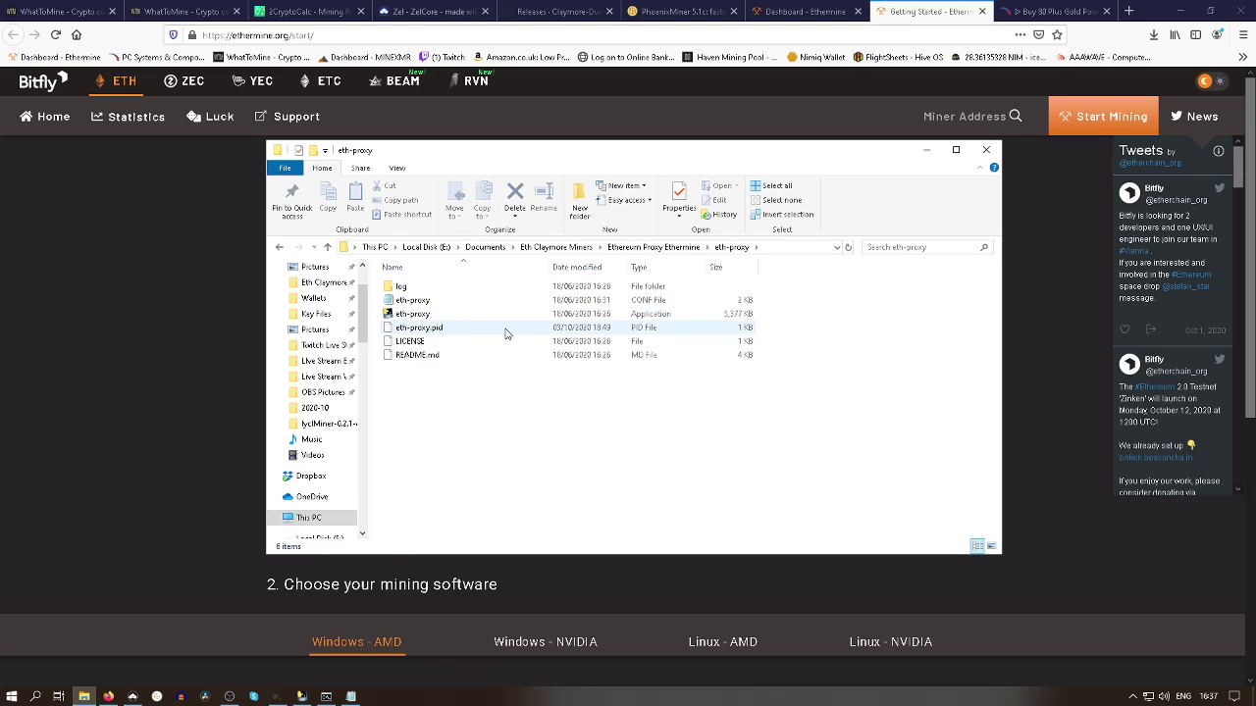
# Open the eth-proxy CONF file for editing in Notepad
pyautogui.click(422, 303)
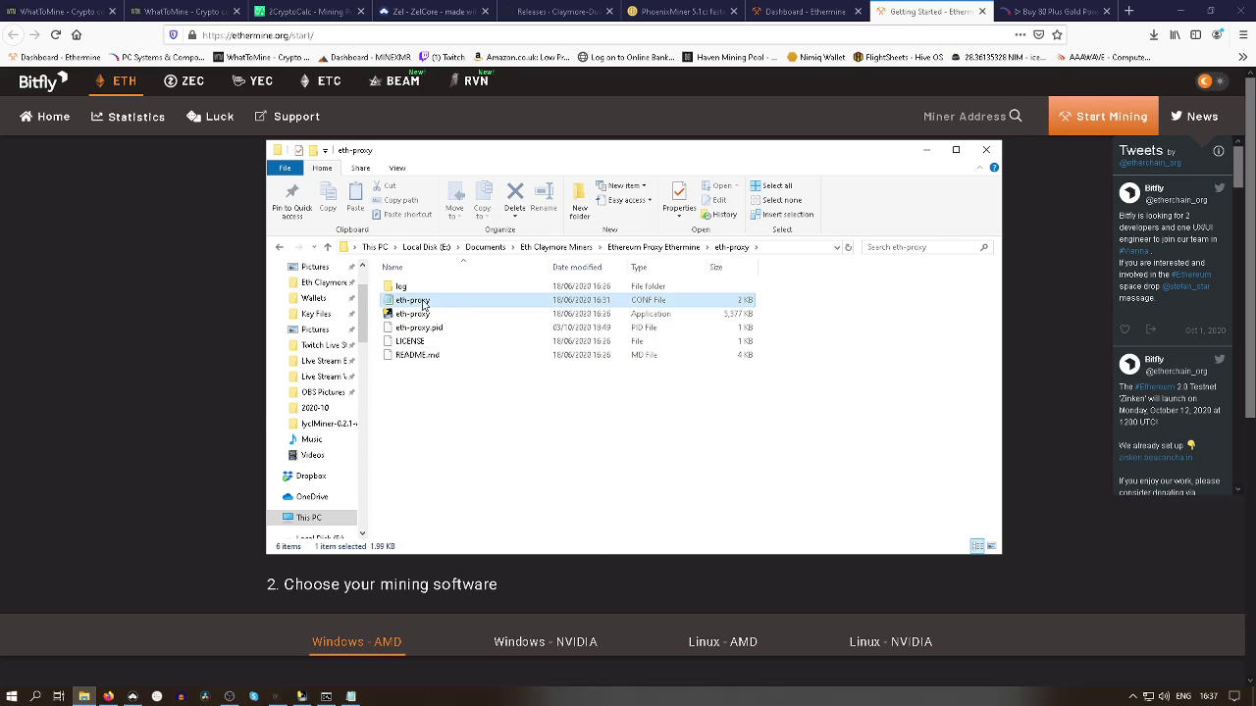
pyautogui.rightClick(422, 301)
pyautogui.click(451, 324)
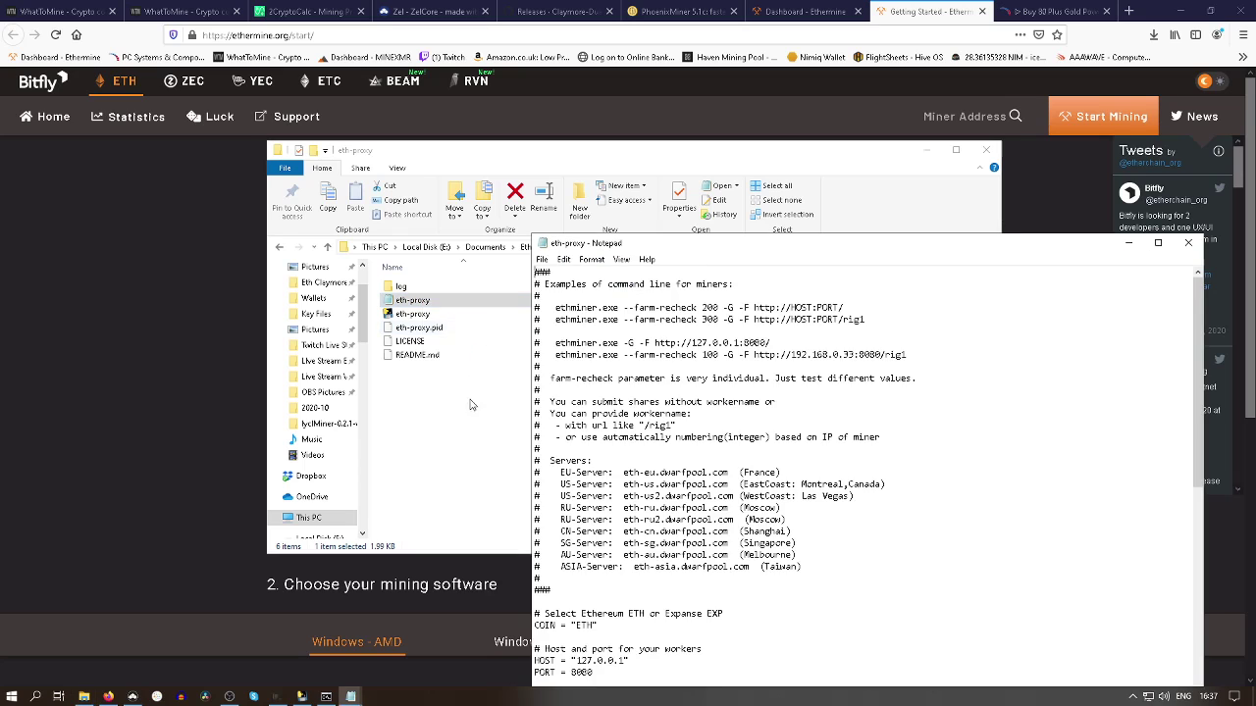
# Review the coin, worker host and port, and wallet address settings in the eth-proxy configuration
pyautogui.scroll(-8, 719, 323)
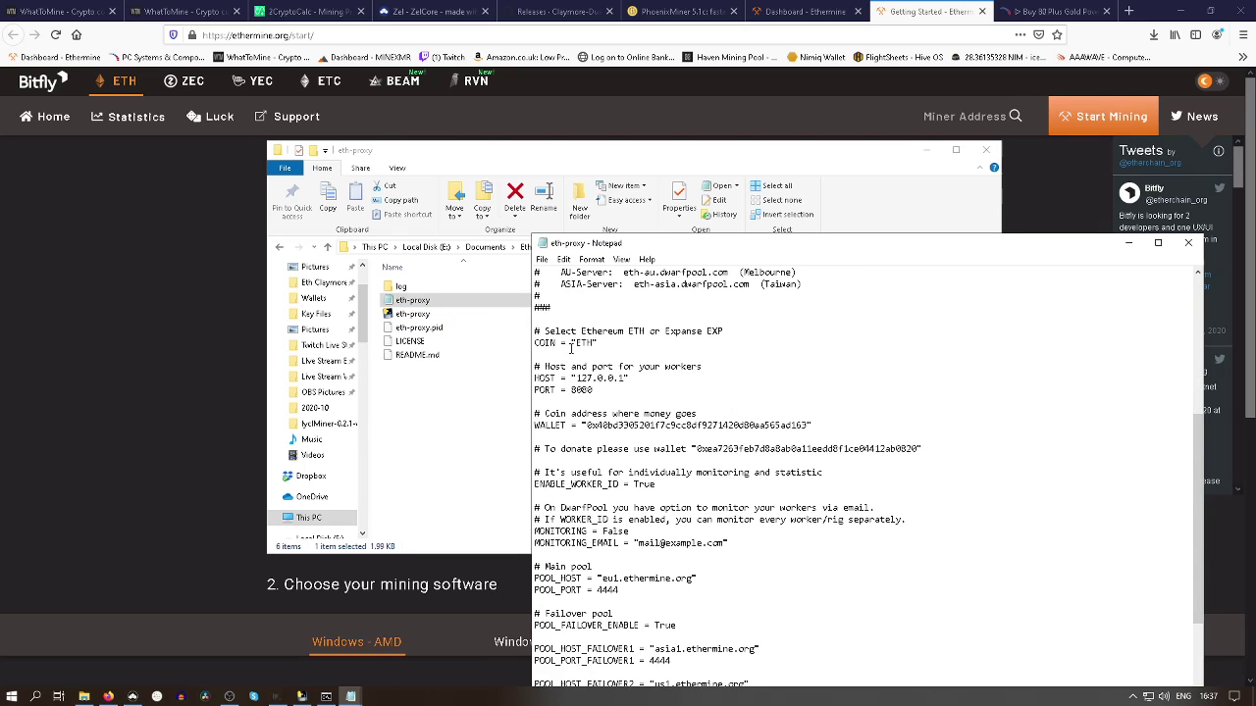
pyautogui.moveTo(571, 343); pyautogui.dragTo(599, 346)
pyautogui.moveTo(572, 378); pyautogui.dragTo(636, 384)
pyautogui.click(573, 390)
pyautogui.moveTo(571, 378); pyautogui.dragTo(628, 379)
pyautogui.moveTo(536, 390); pyautogui.dragTo(600, 397)
pyautogui.click(636, 390)
pyautogui.moveTo(585, 425); pyautogui.dragTo(808, 426)
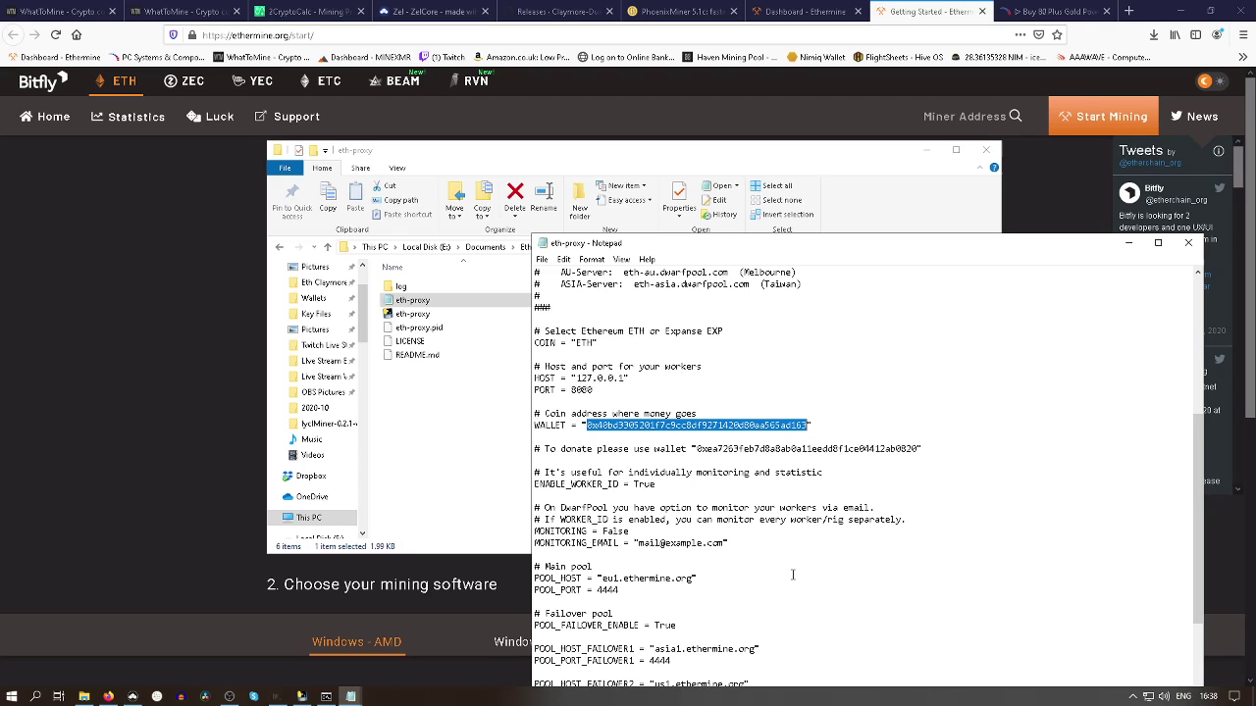
pyautogui.click(762, 581)
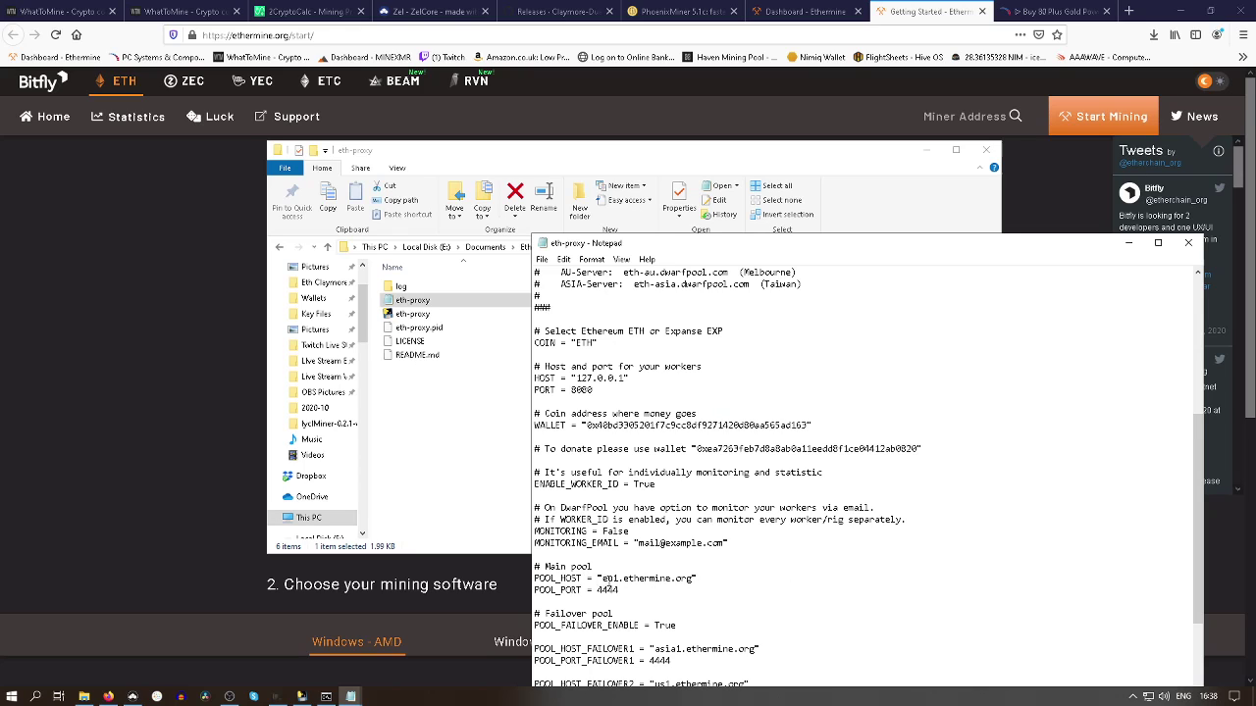
# Examine the worker ID setting, the main pool host and port, and the failover pool entries in the configuration
pyautogui.scroll(-3, 681, 528)
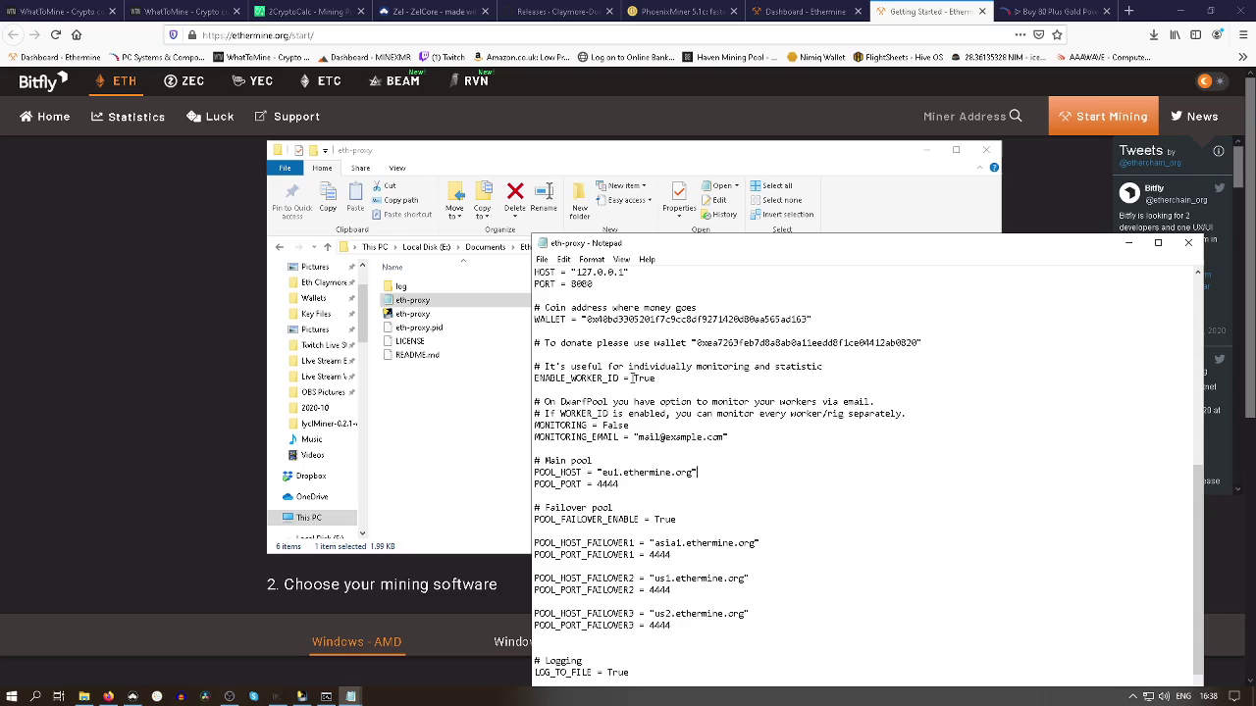
pyautogui.moveTo(632, 378); pyautogui.dragTo(655, 378)
pyautogui.moveTo(597, 473); pyautogui.dragTo(724, 477)
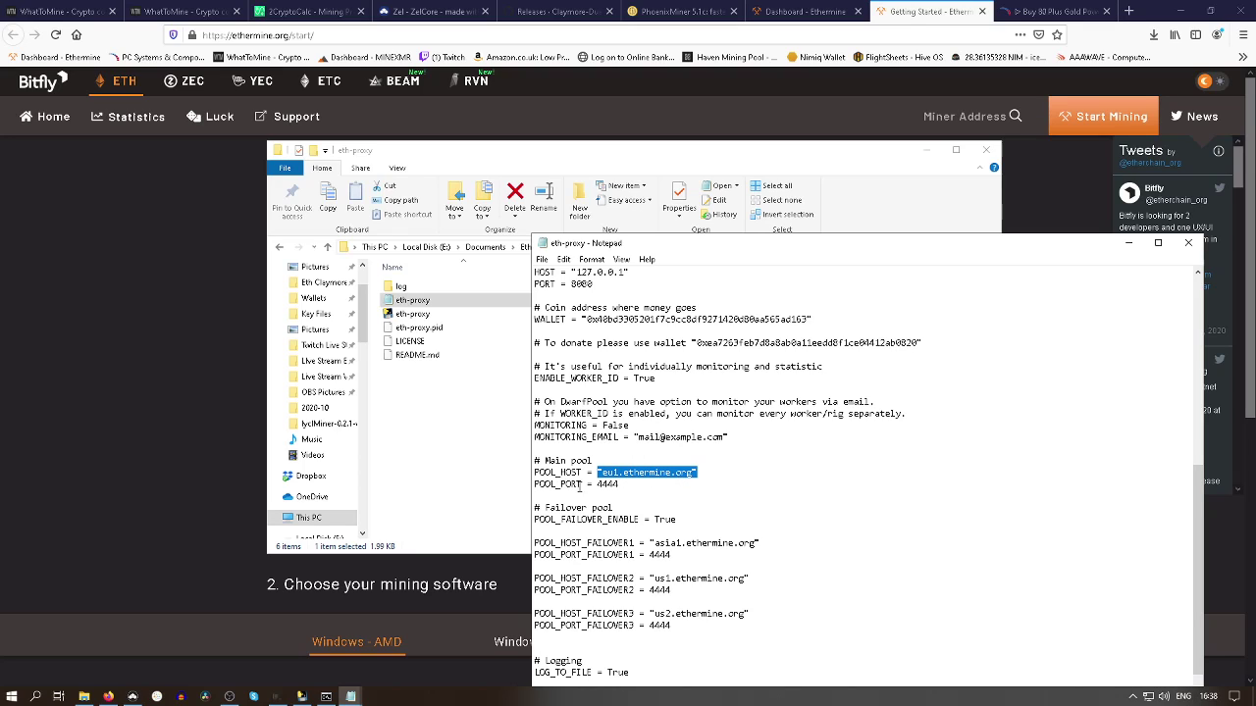
pyautogui.moveTo(597, 484); pyautogui.dragTo(629, 483)
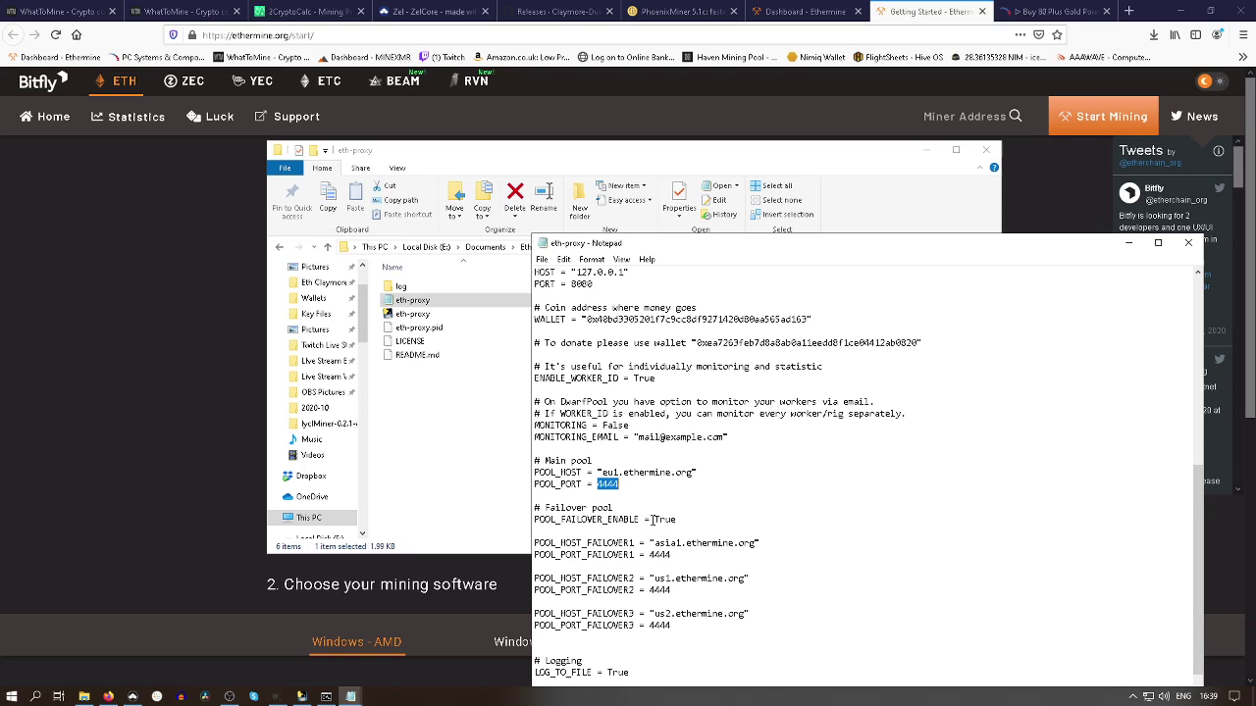
pyautogui.moveTo(653, 519); pyautogui.dragTo(684, 521)
pyautogui.moveTo(650, 543); pyautogui.dragTo(762, 547)
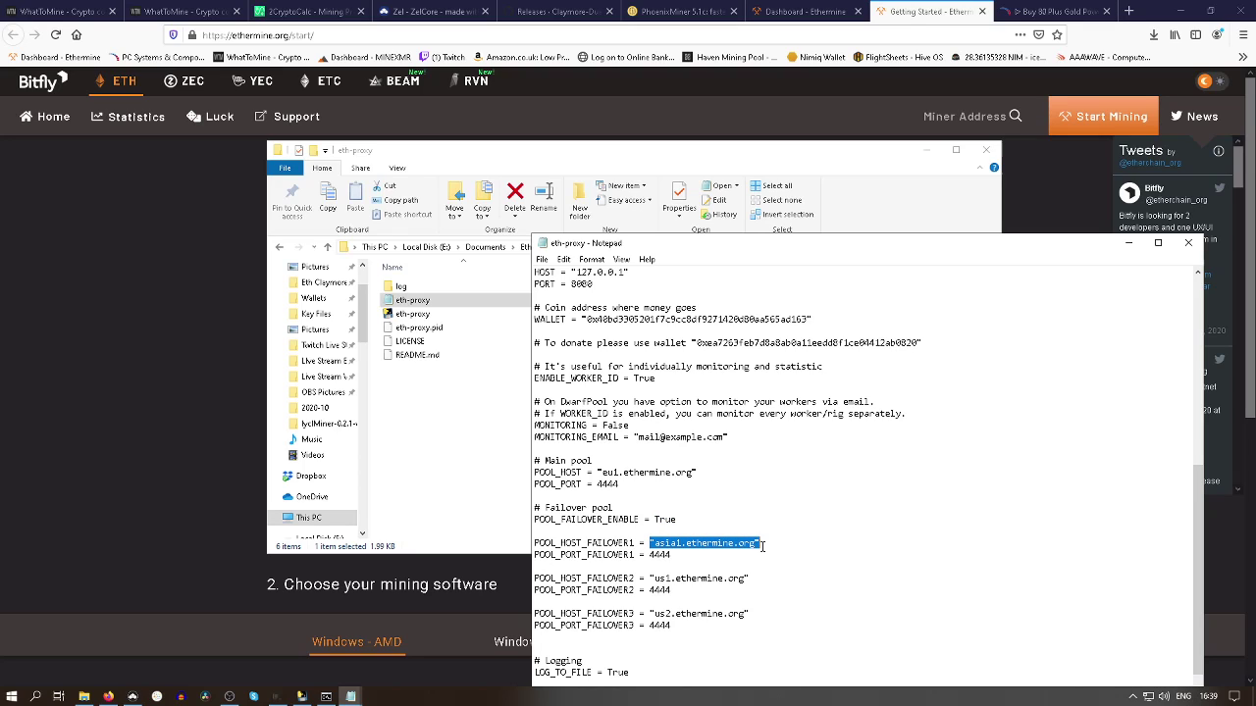
# Check the remaining failover pool hosts and ports in the eth-proxy configuration
pyautogui.click(649, 555)
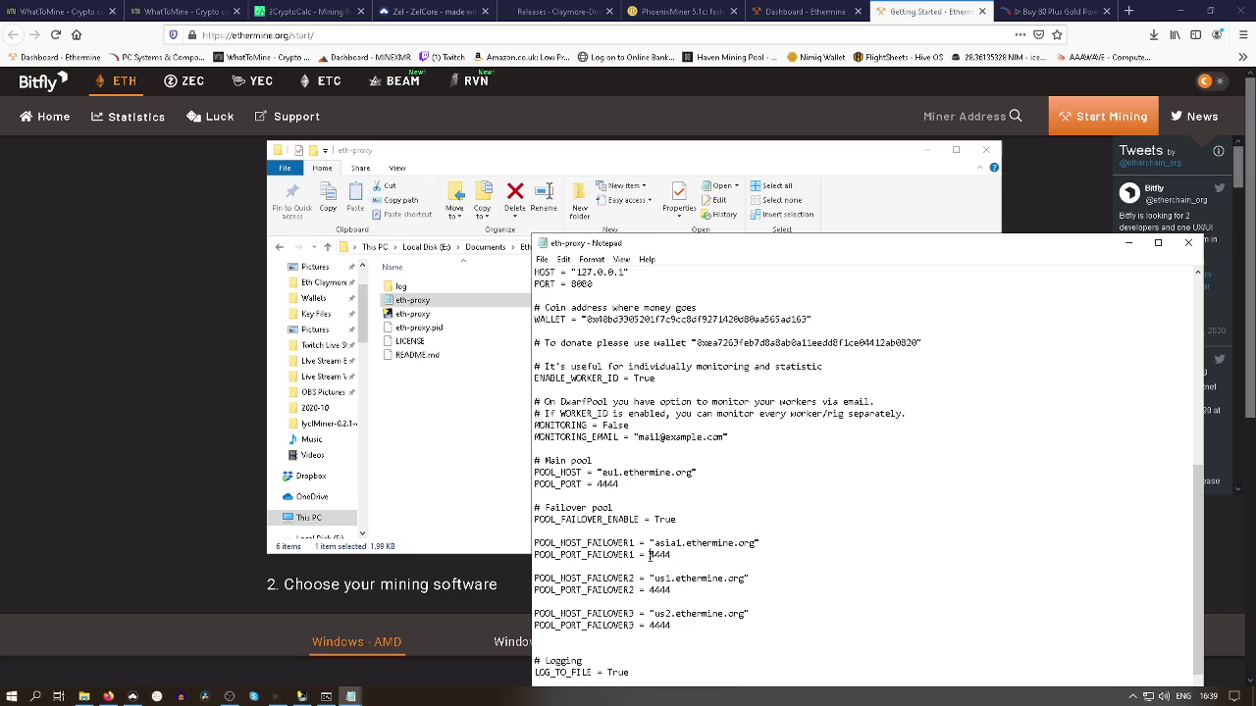
pyautogui.moveTo(649, 555); pyautogui.dragTo(755, 583)
pyautogui.moveTo(650, 613); pyautogui.dragTo(759, 613)
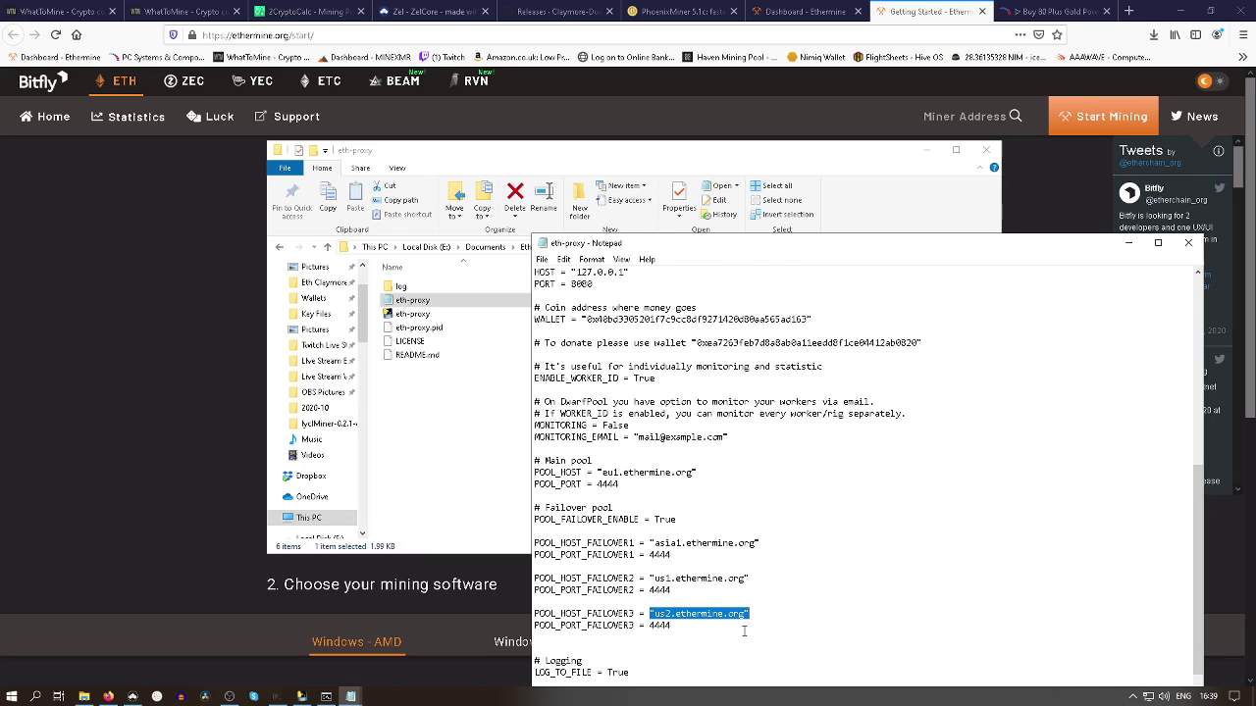
pyautogui.scroll(-1, 743, 632)
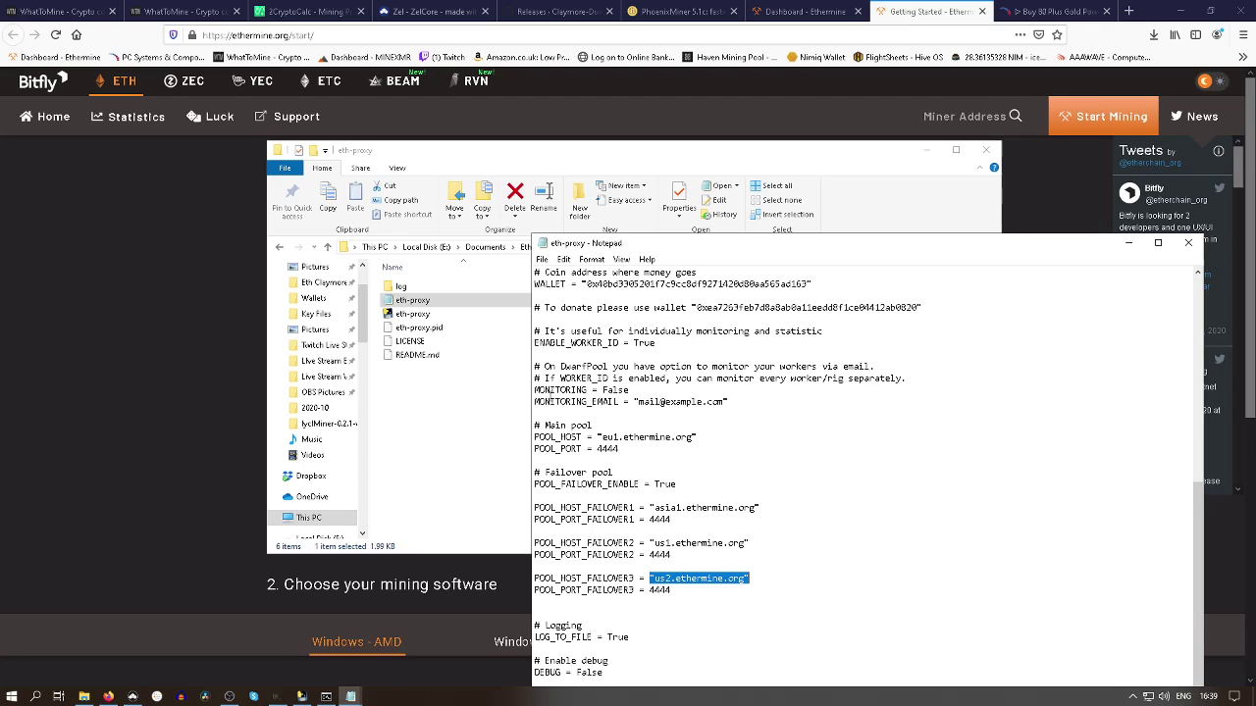
# Save the eth-proxy configuration and close the file
pyautogui.click(542, 259)
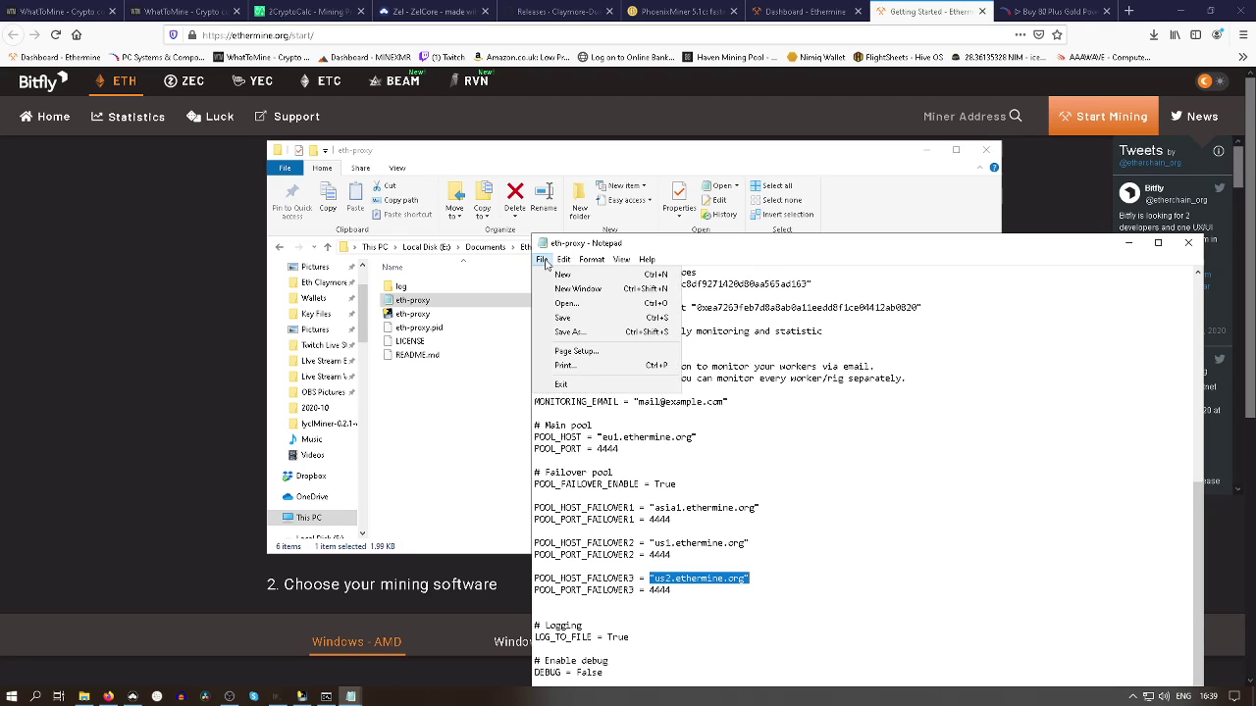
pyautogui.click(565, 317)
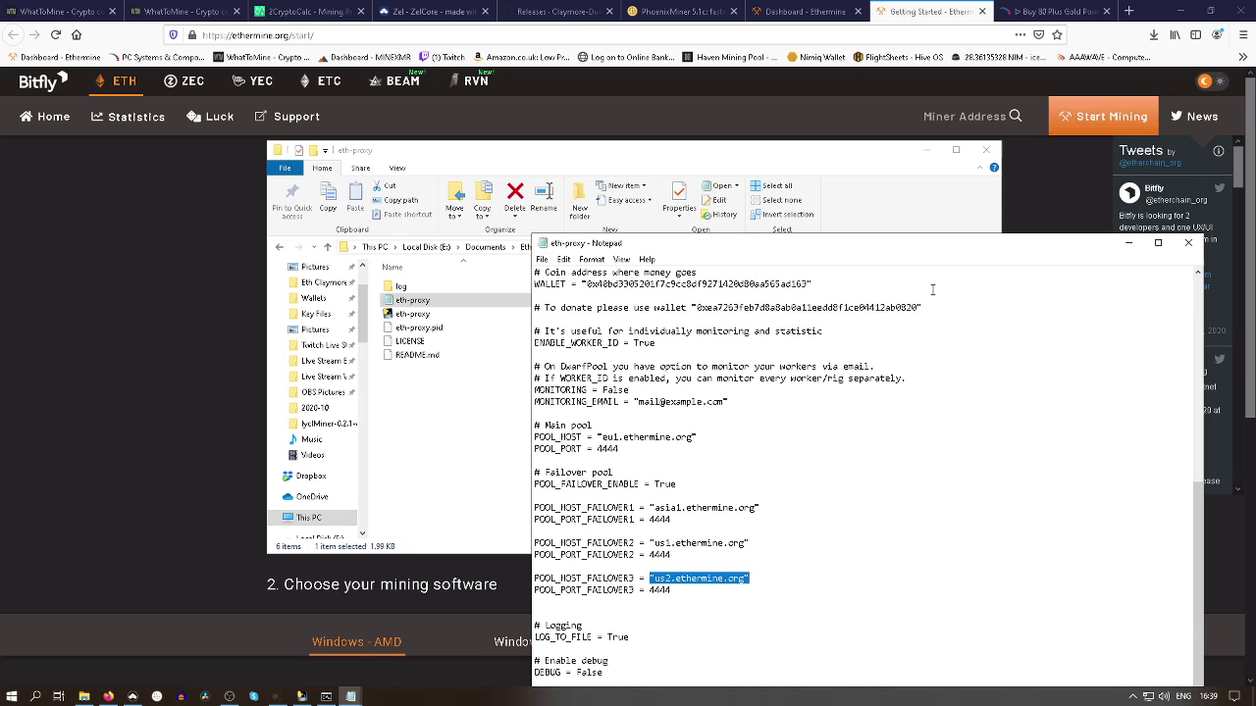
pyautogui.click(1192, 244)
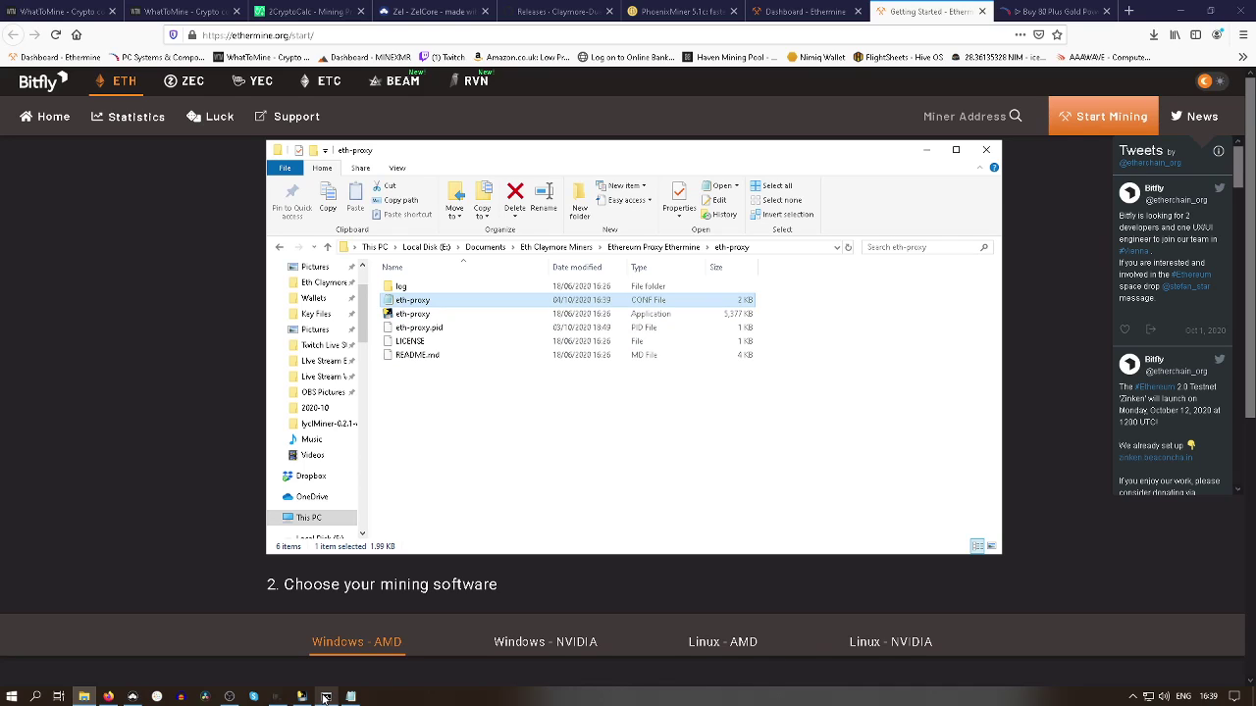
# Restart the eth-proxy application and place its narrowed console in the upper-right corner of the desktop
pyautogui.moveTo(324, 699)
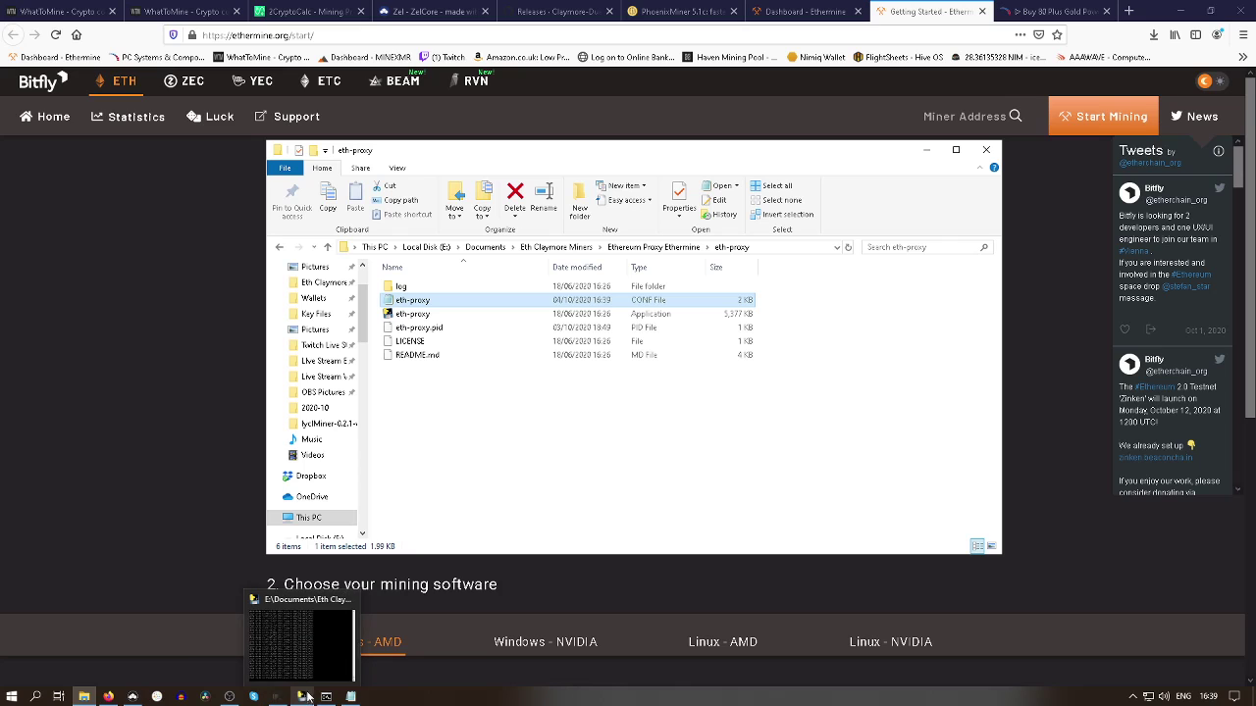
pyautogui.click(313, 668)
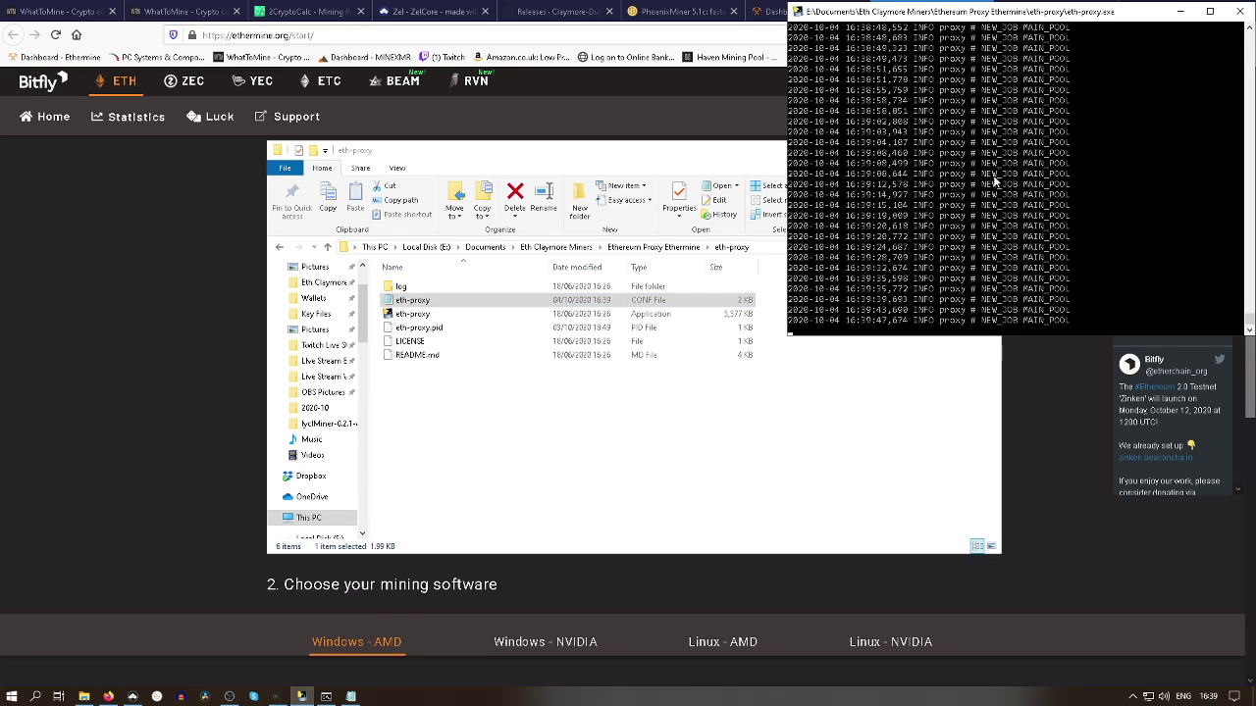
pyautogui.click(1240, 11)
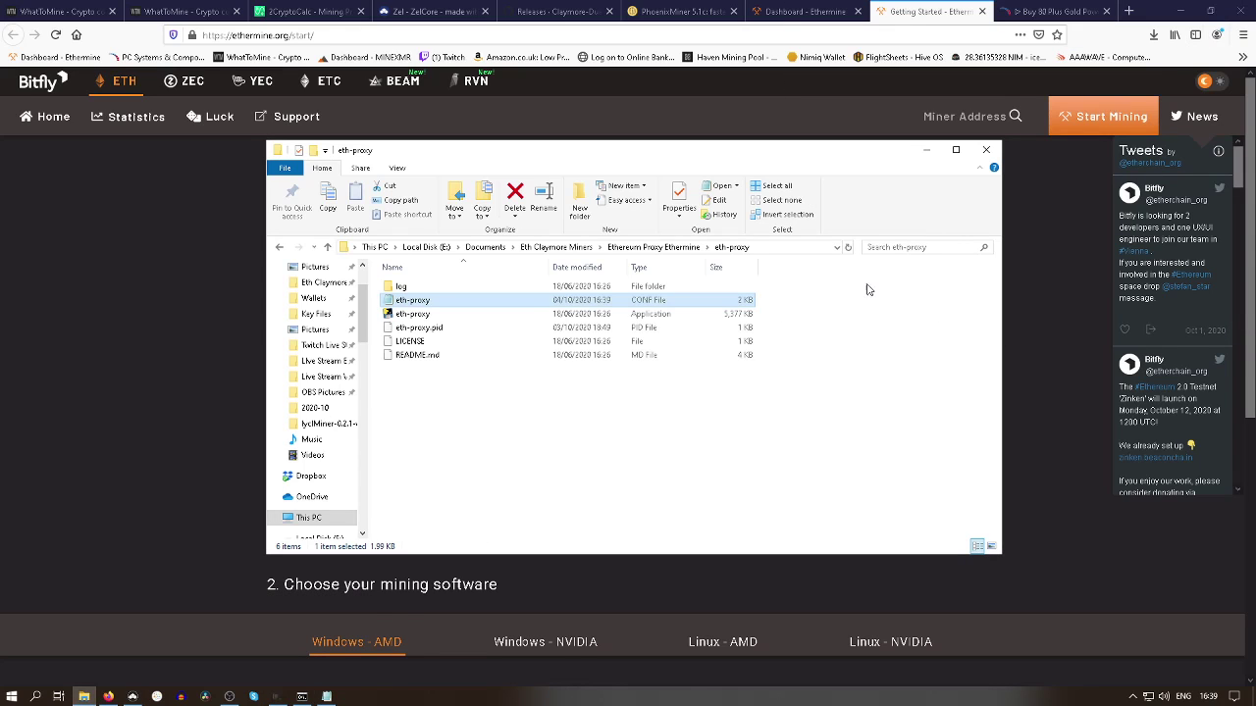
pyautogui.doubleClick(421, 313)
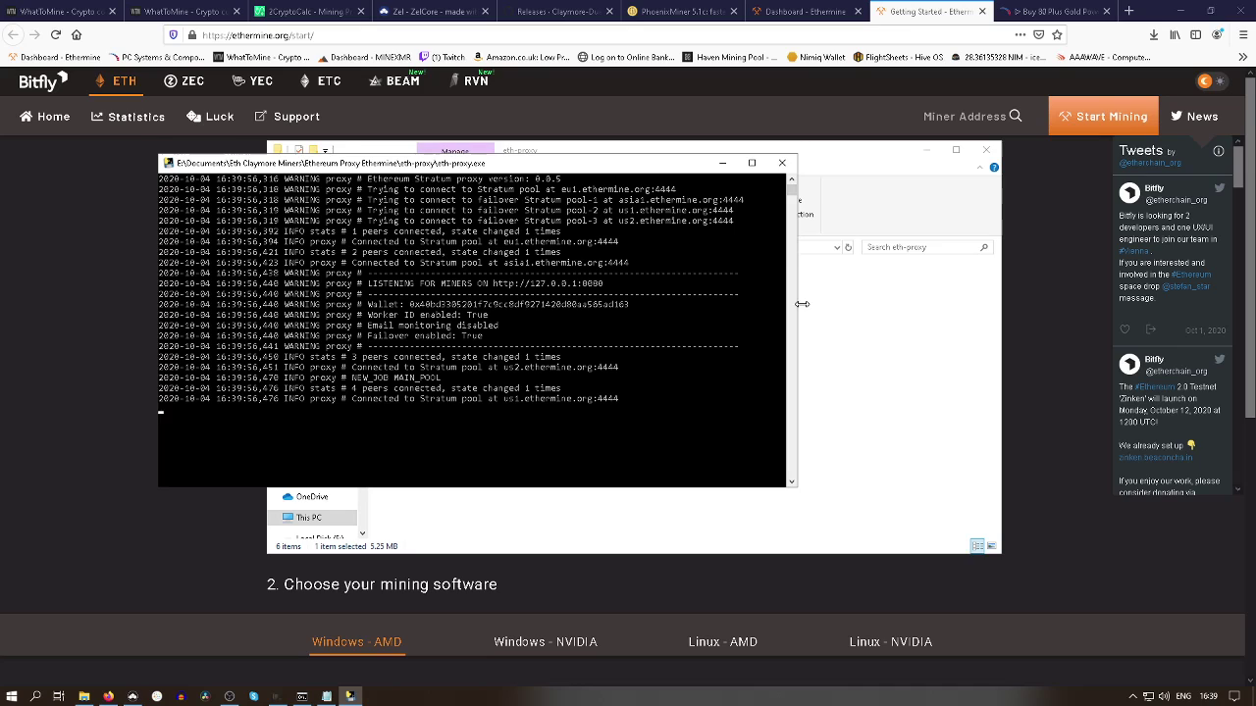
pyautogui.moveTo(797, 309); pyautogui.dragTo(663, 313)
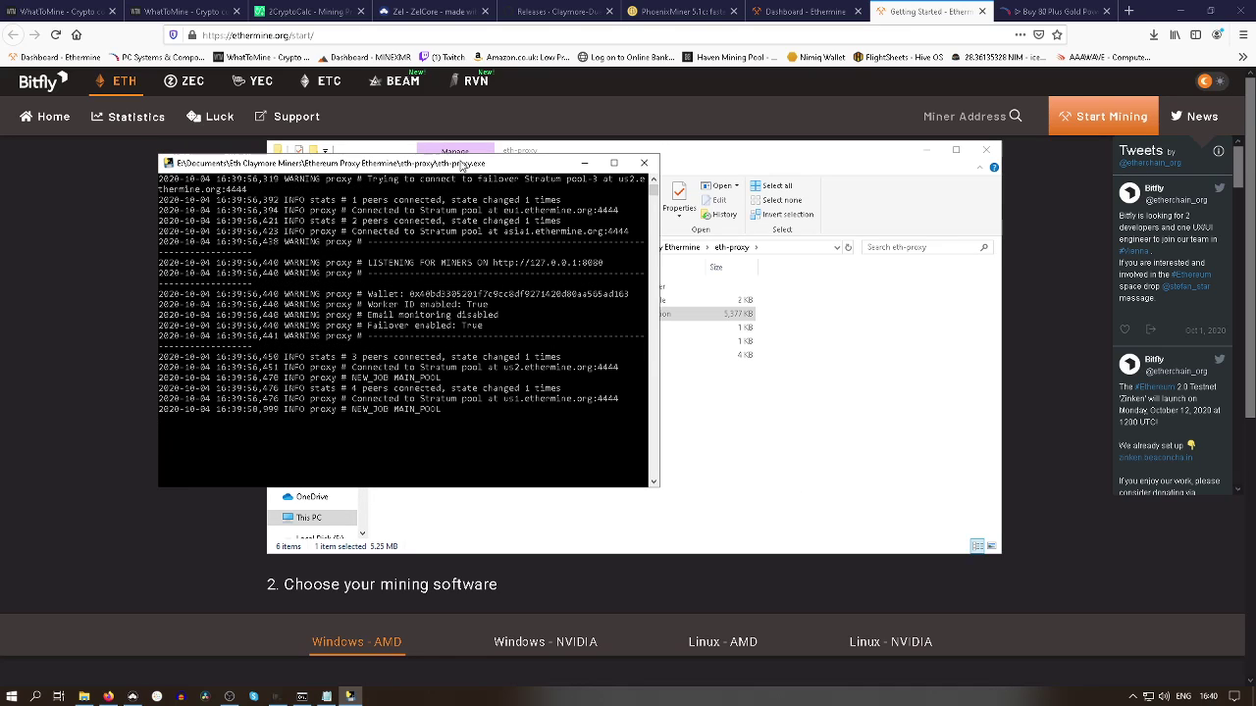
pyautogui.moveTo(459, 164); pyautogui.dragTo(1251, 3)
# Go back to the Eth Claymore Miners folder and open the PhoenixMiner_5.0b_Windows folder
pyautogui.click(543, 153)
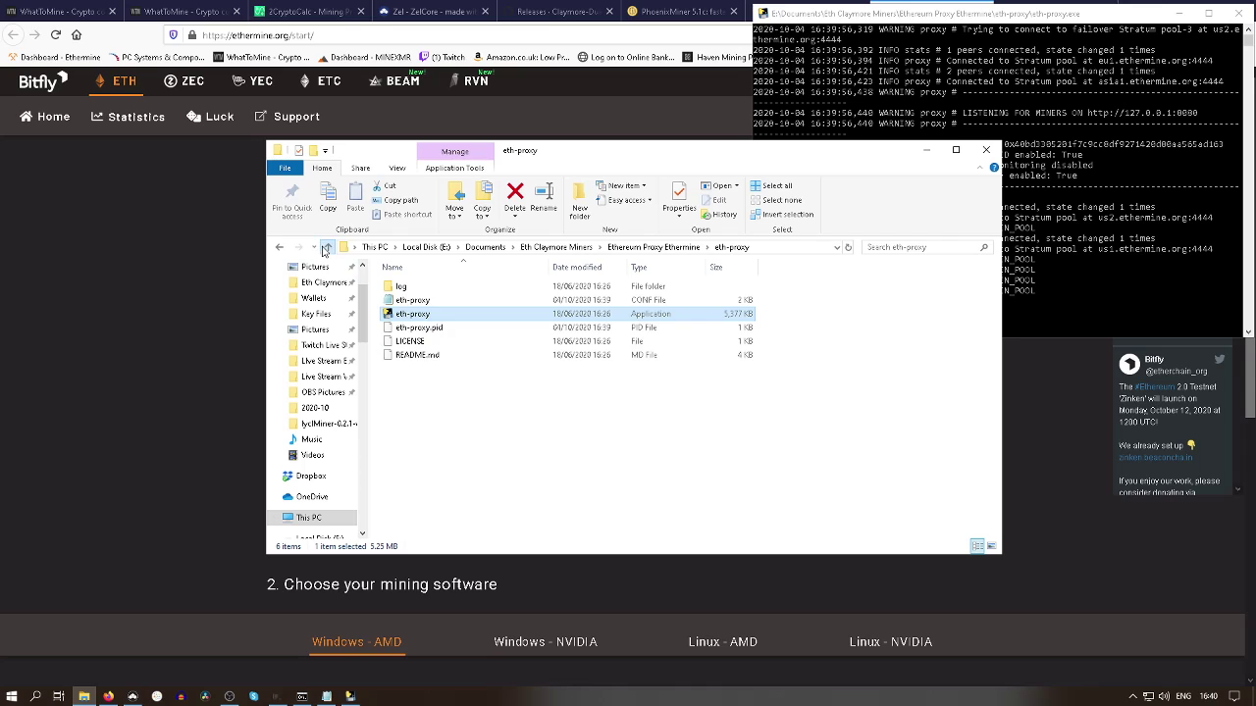
pyautogui.click(325, 248)
pyautogui.click(326, 247)
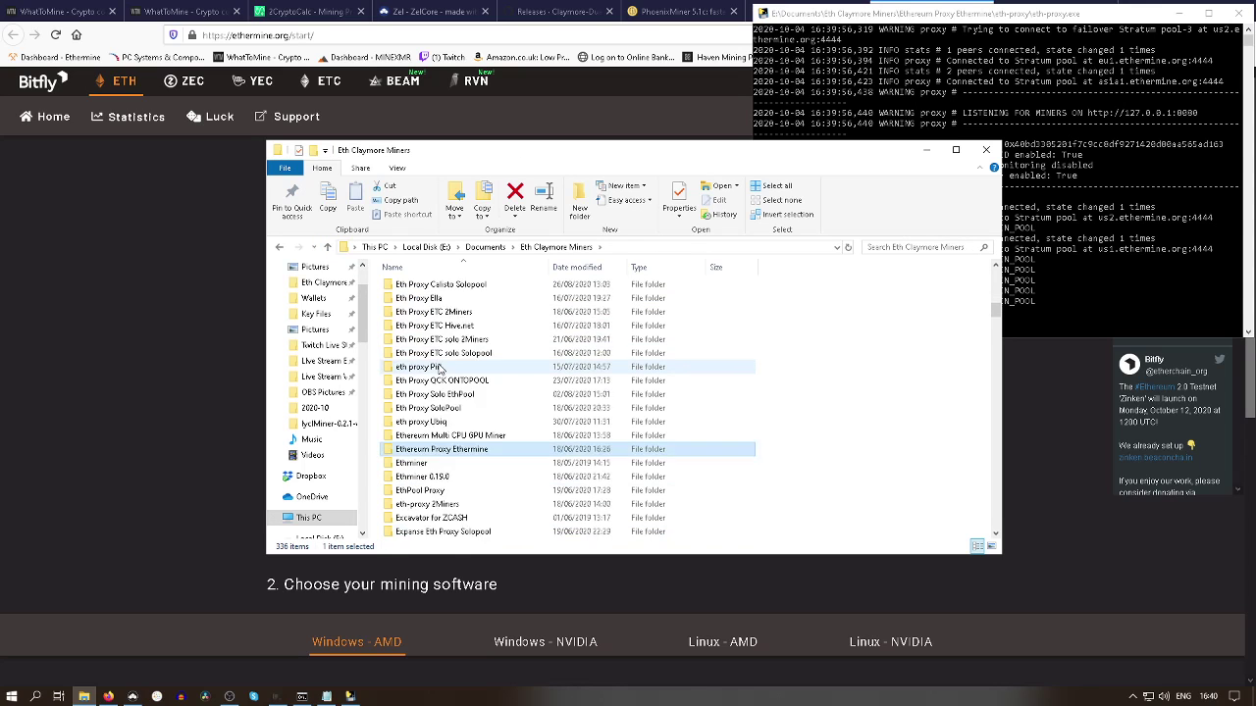
pyautogui.scroll(-15, 439, 369)
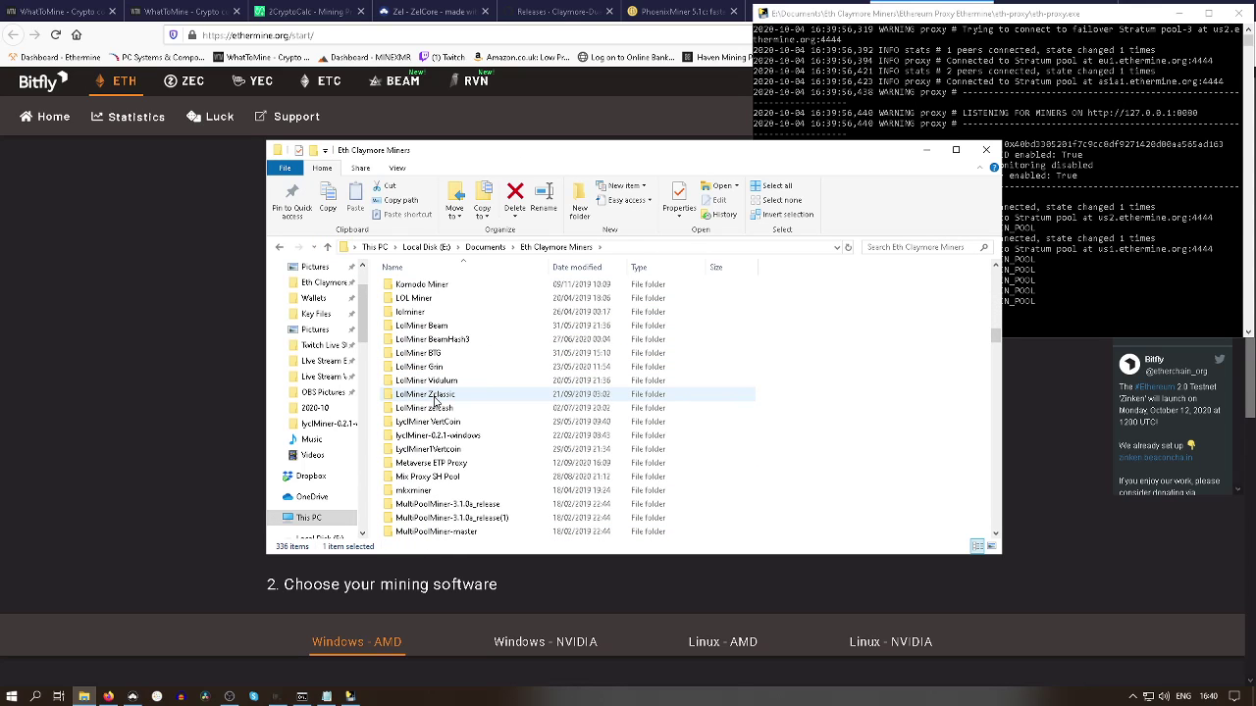
pyautogui.scroll(-2, 435, 400)
pyautogui.scroll(-15, 435, 401)
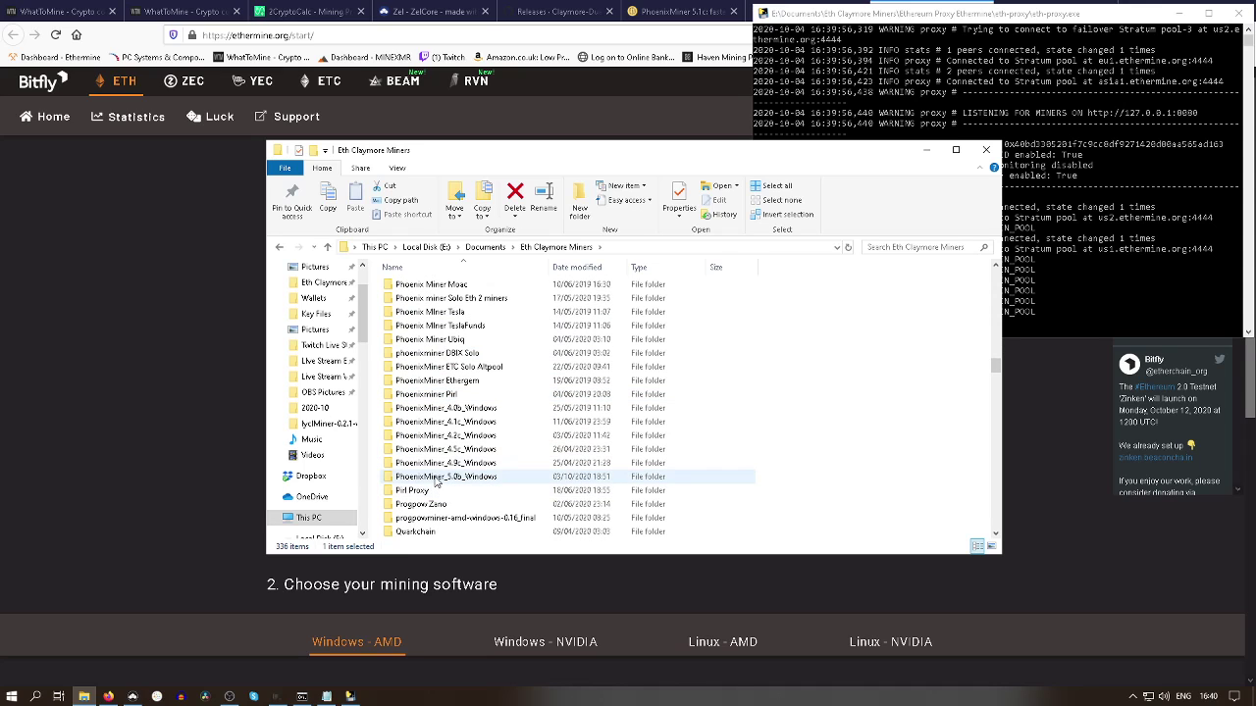
pyautogui.doubleClick(447, 477)
# Open the Start Solo Ethereum 2 Miners proxy batch file for editing in Notepad
pyautogui.scroll(-15, 454, 413)
pyautogui.scroll(-15, 455, 413)
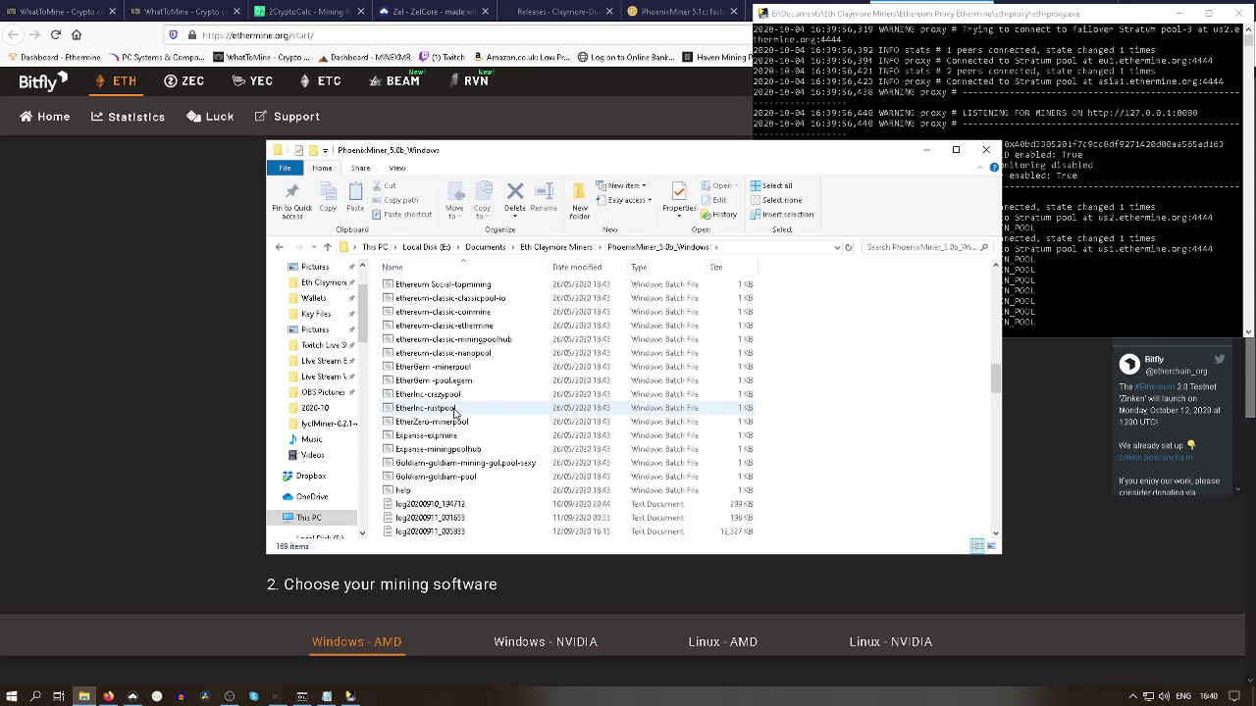
pyautogui.scroll(-15, 455, 420)
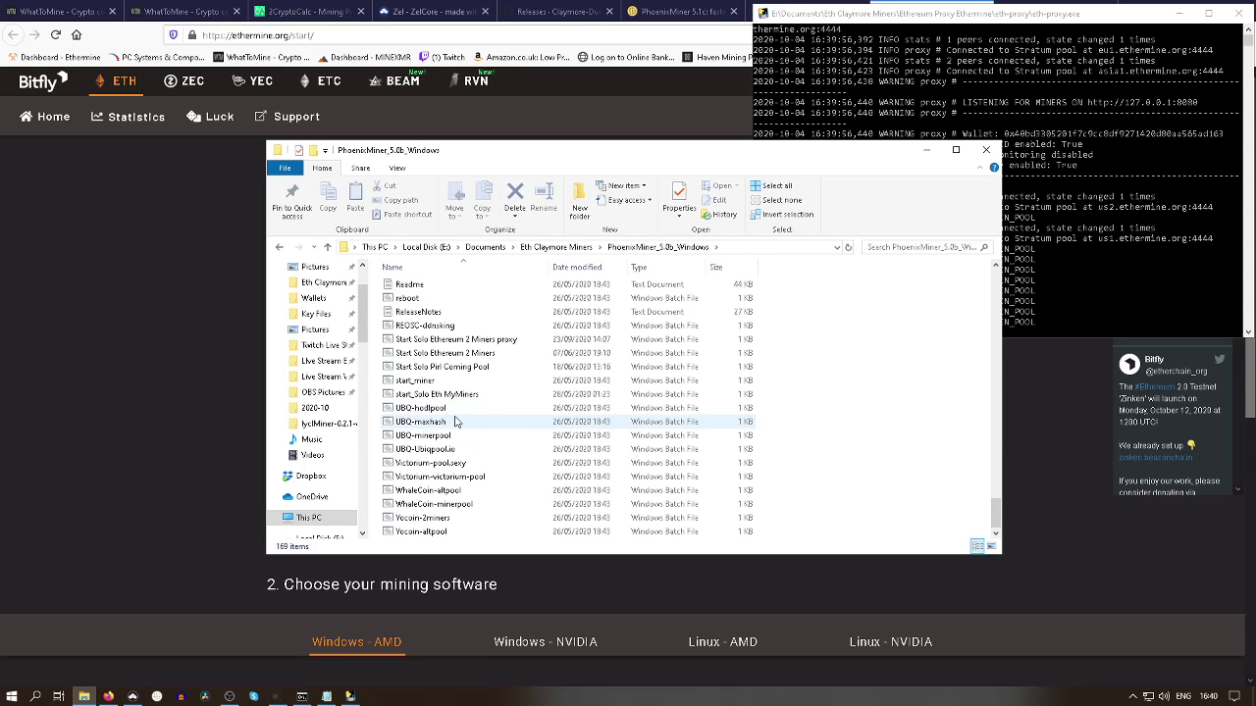
pyautogui.rightClick(431, 340)
pyautogui.click(471, 363)
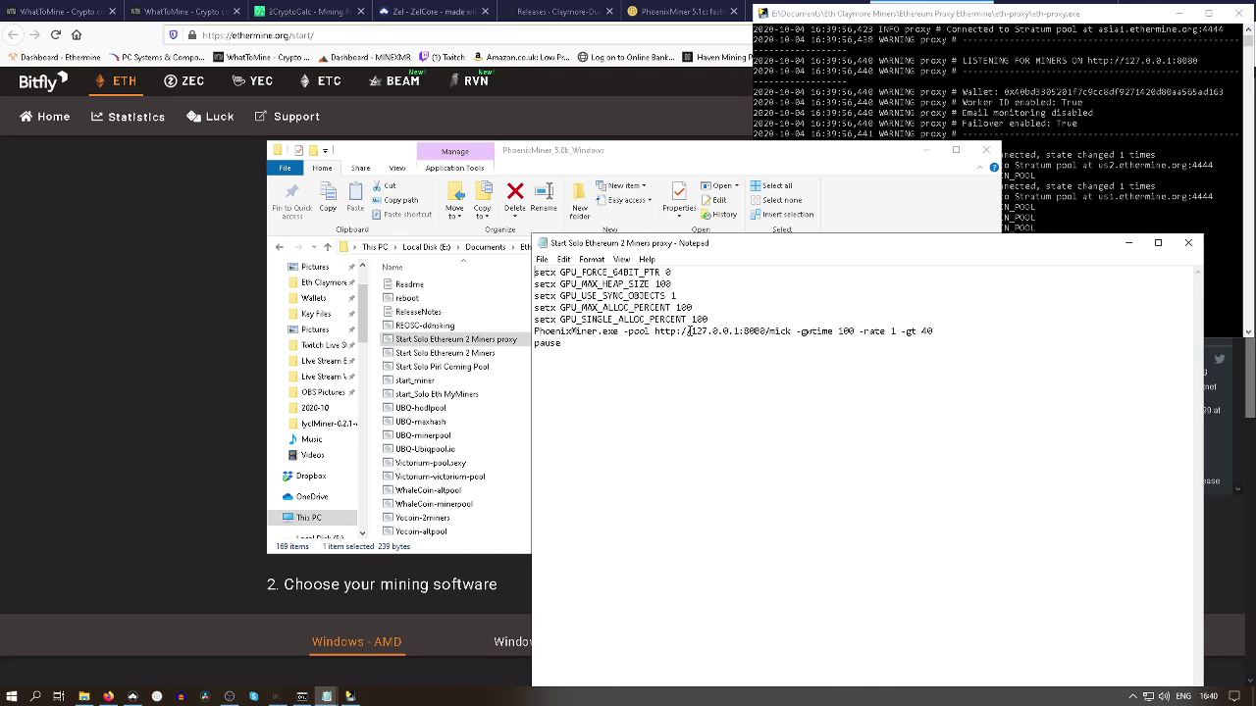
# Review the proxy address, port, worker name and rate options in the PhoenixMiner command line, and close the batch file
pyautogui.moveTo(691, 331); pyautogui.dragTo(740, 334)
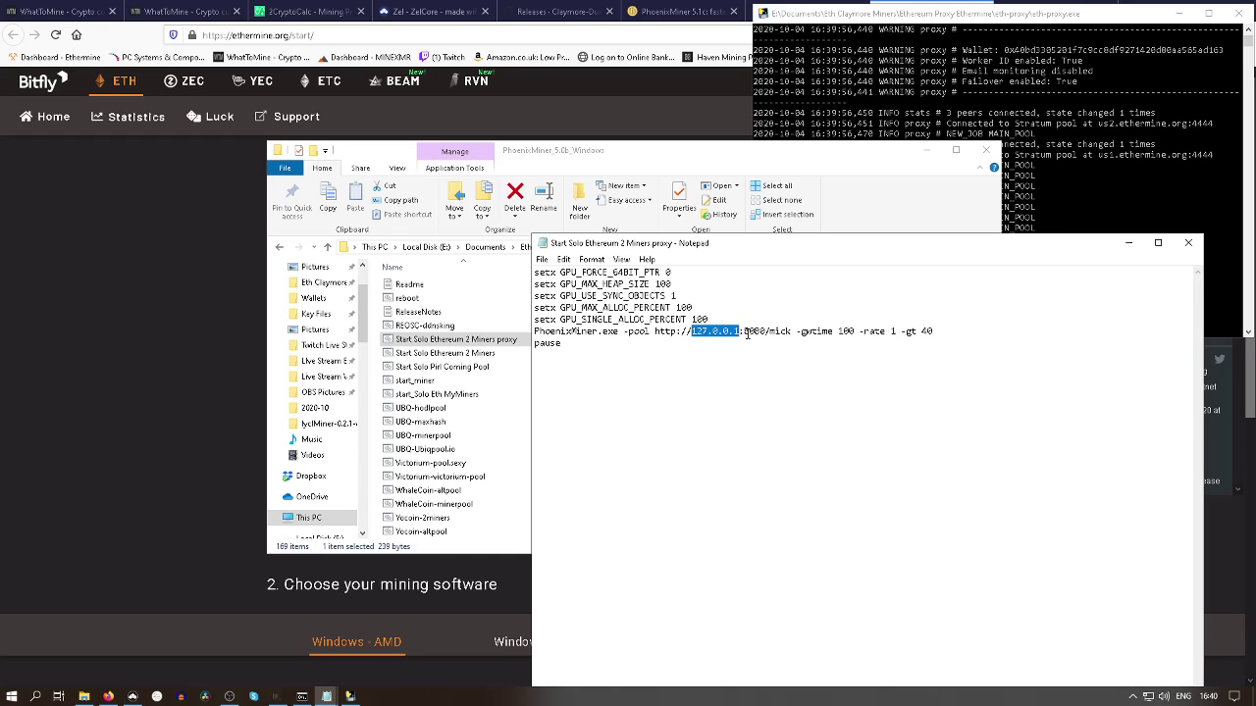
pyautogui.moveTo(743, 331); pyautogui.dragTo(766, 330)
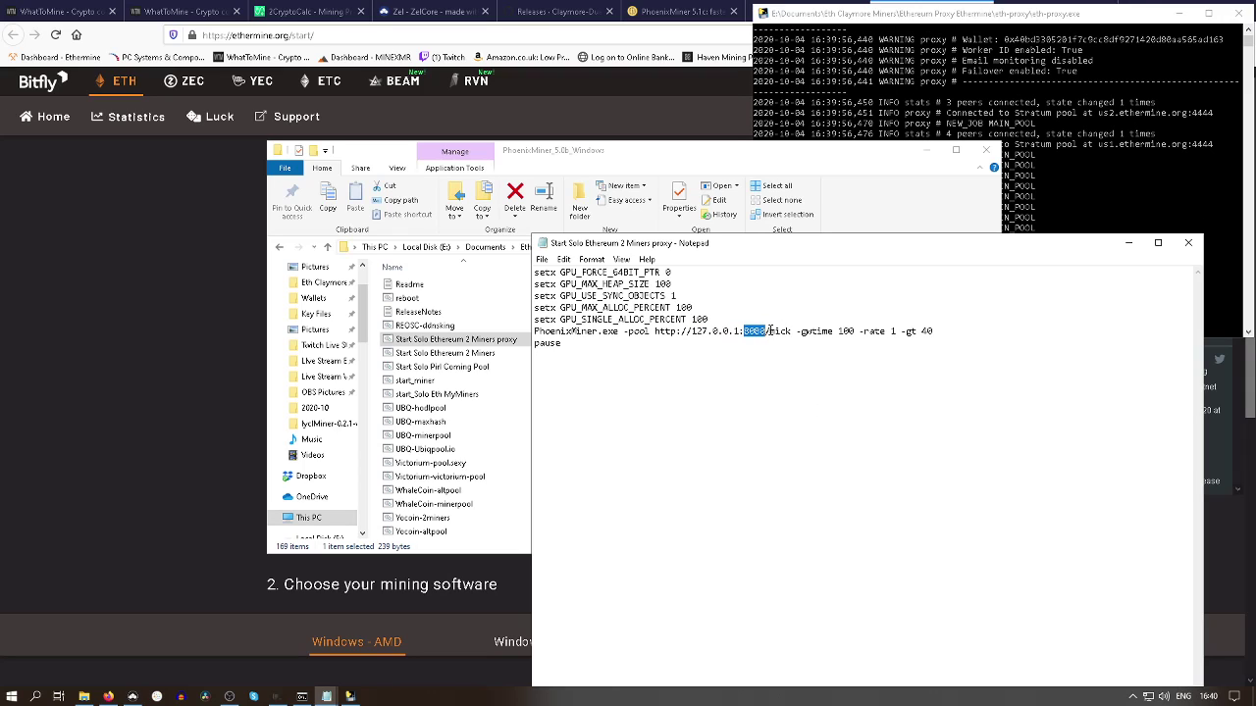
pyautogui.moveTo(770, 330); pyautogui.dragTo(793, 331)
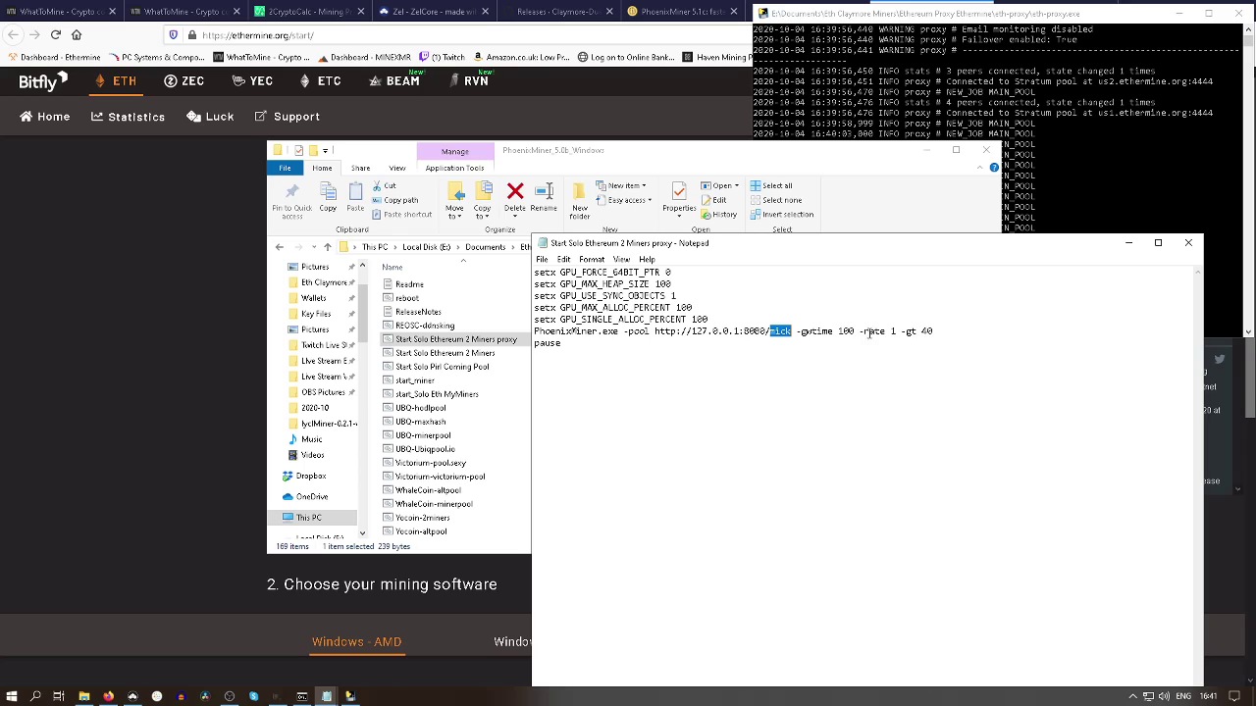
pyautogui.click(859, 331)
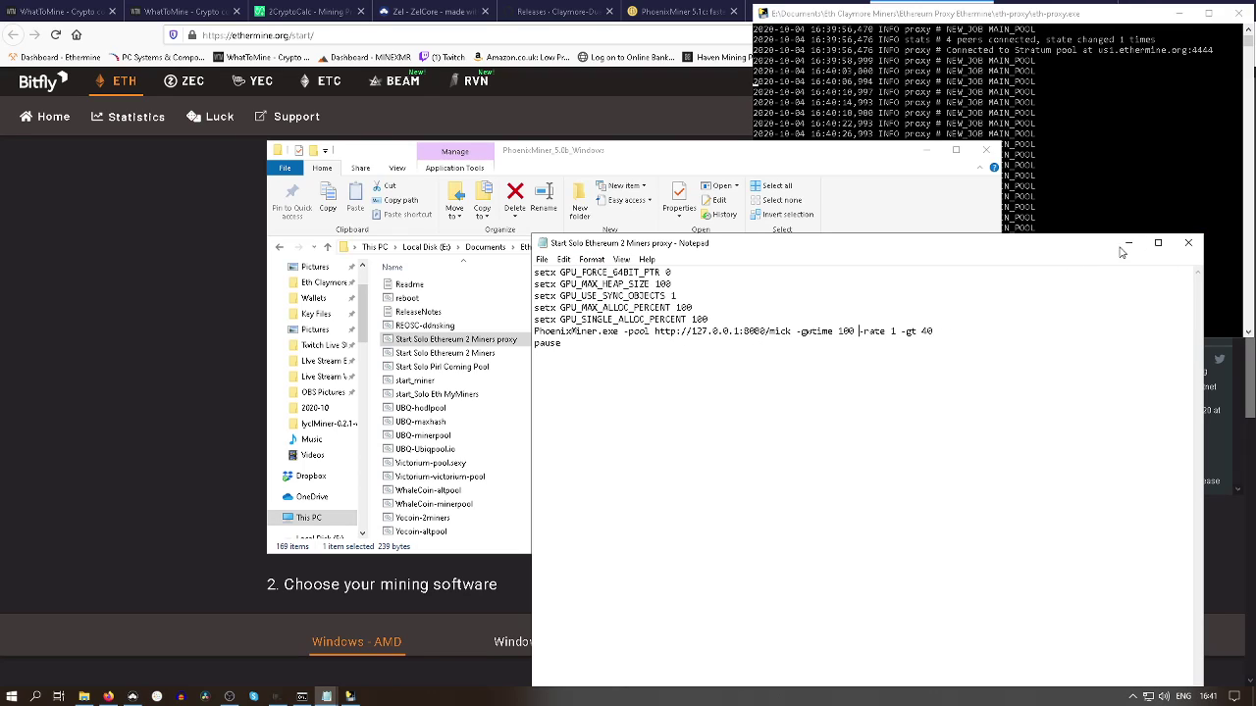
pyautogui.click(1187, 243)
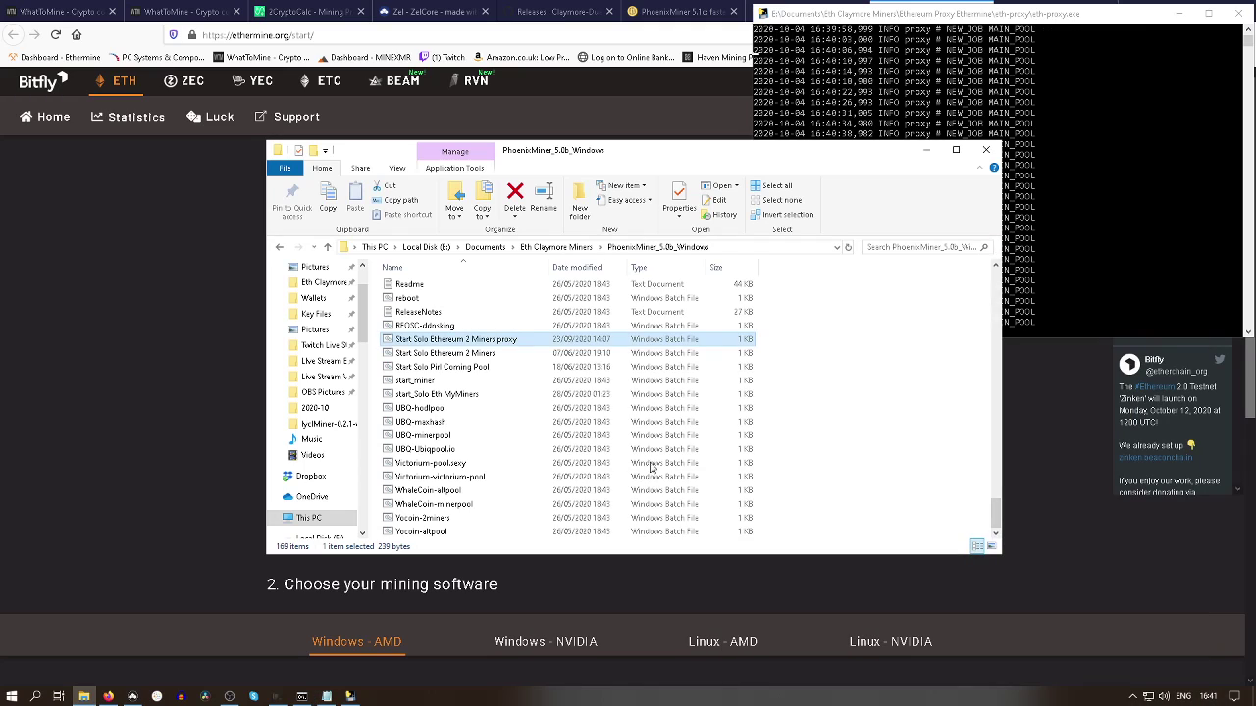
# Run the Start Solo Ethereum 2 Miners proxy batch file and place its narrowed console below the eth-proxy console
pyautogui.doubleClick(449, 343)
pyautogui.scroll(20, 579, 530)
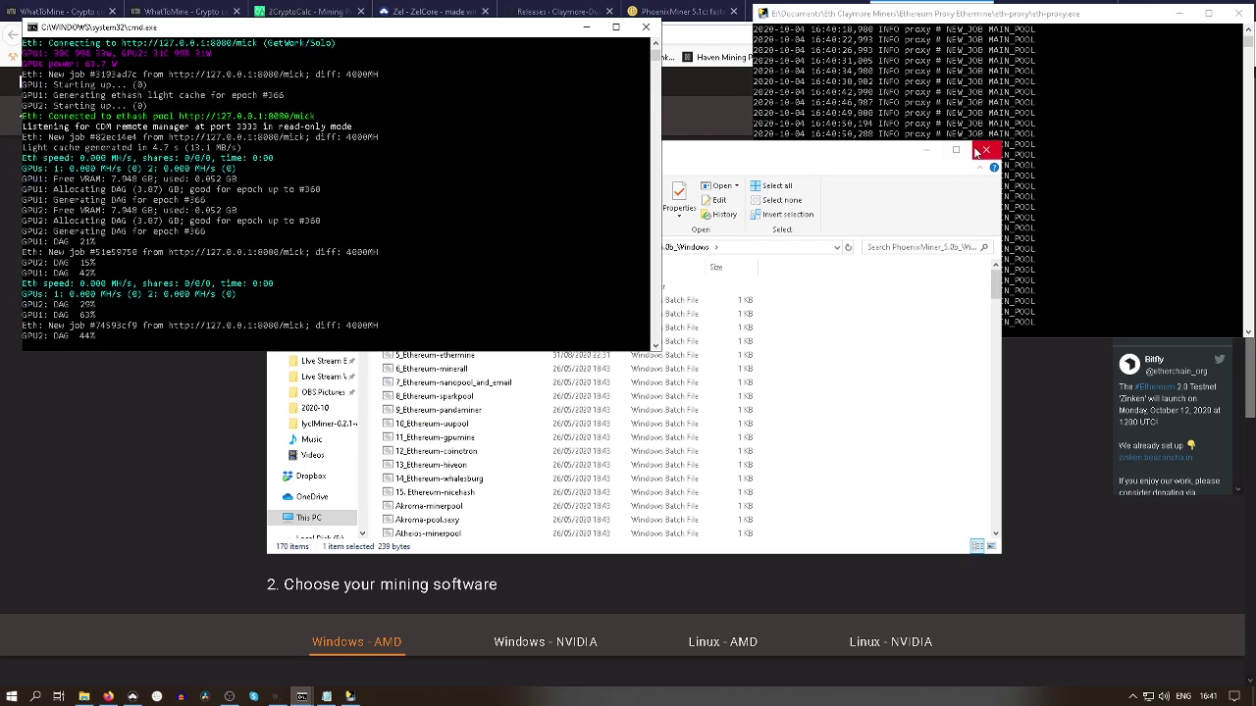
pyautogui.click(980, 155)
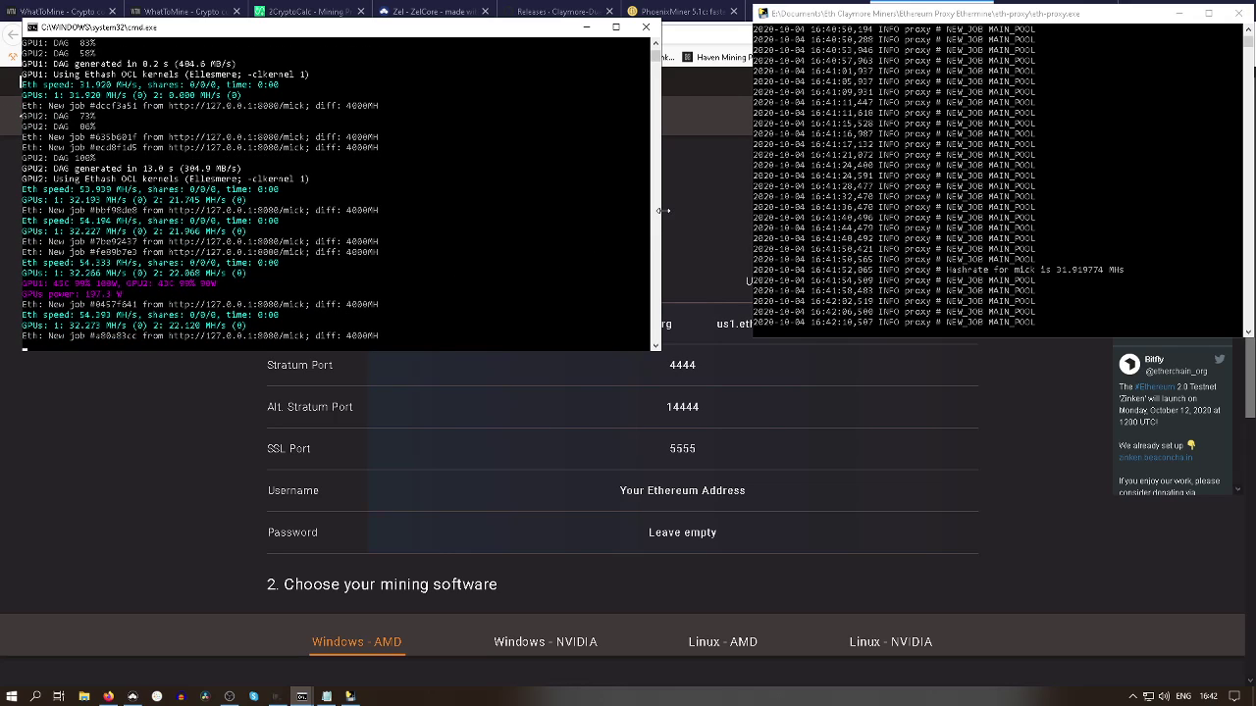
pyautogui.moveTo(663, 211); pyautogui.dragTo(420, 217)
pyautogui.moveTo(165, 35); pyautogui.dragTo(993, 359)
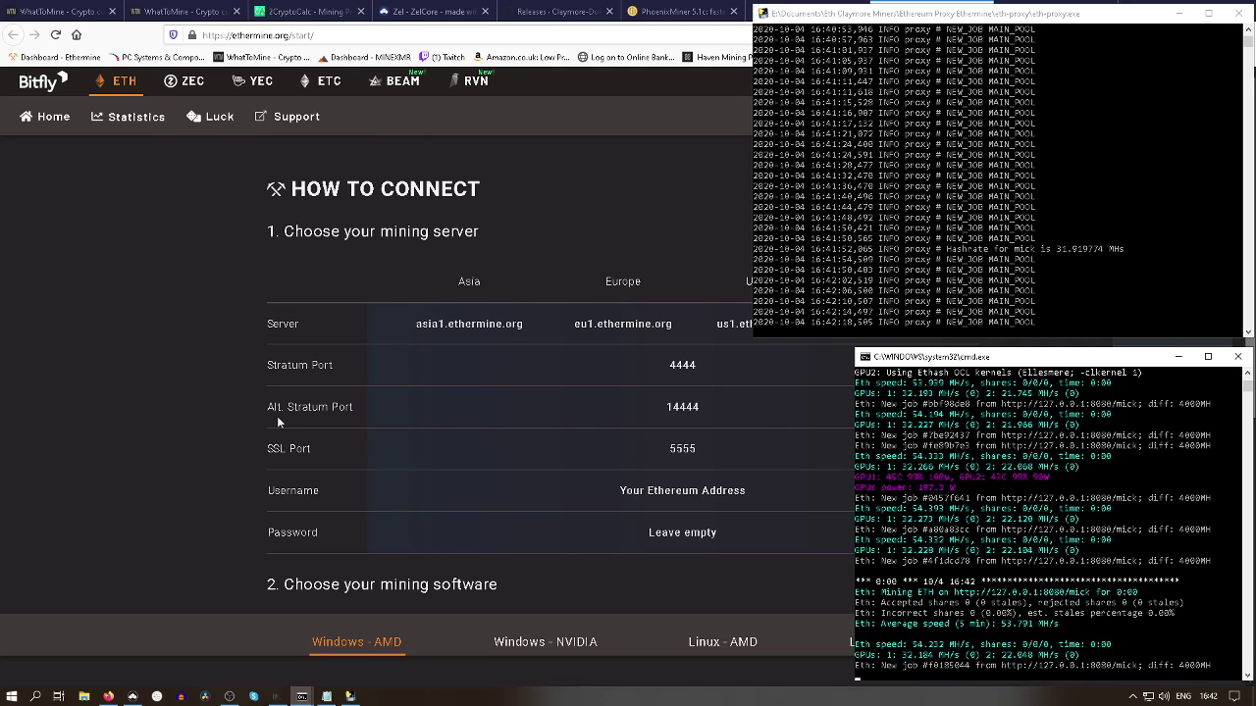
# Close the Ethermine Getting Started page and bring the eth-proxy and PhoenixMiner consoles back over the miner dashboard
pyautogui.moveTo(981, 16); pyautogui.dragTo(455, 158)
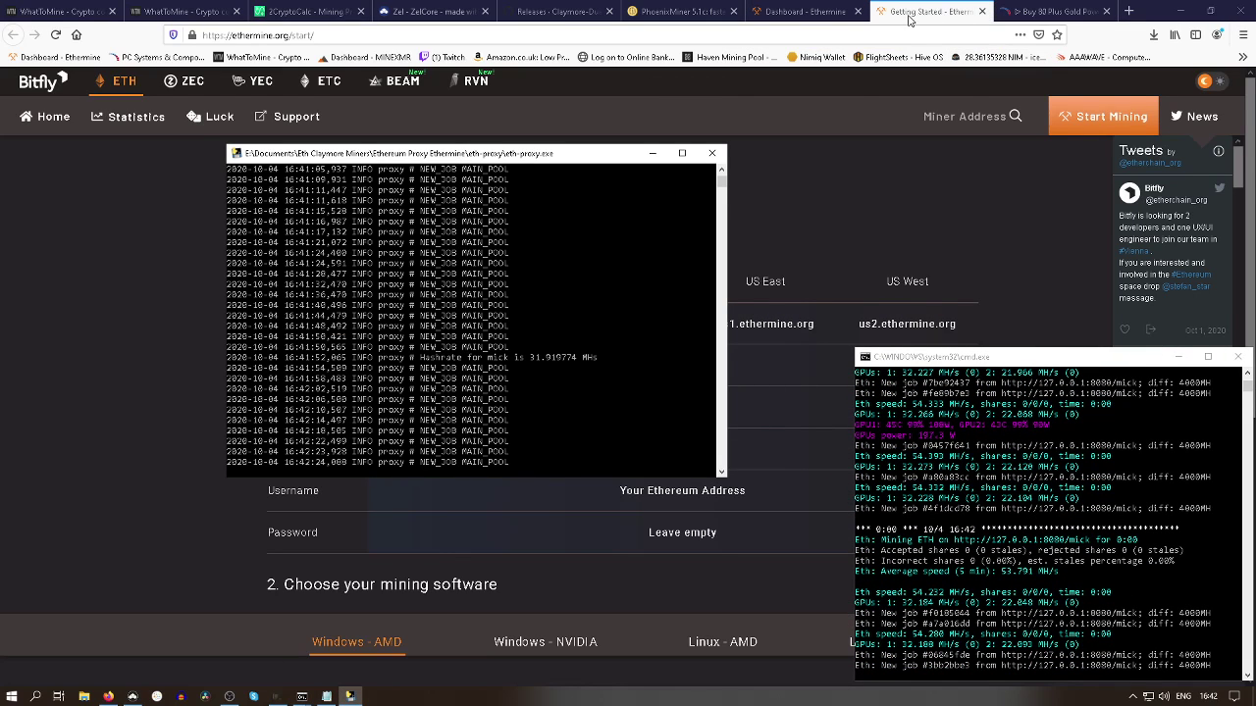
pyautogui.click(983, 14)
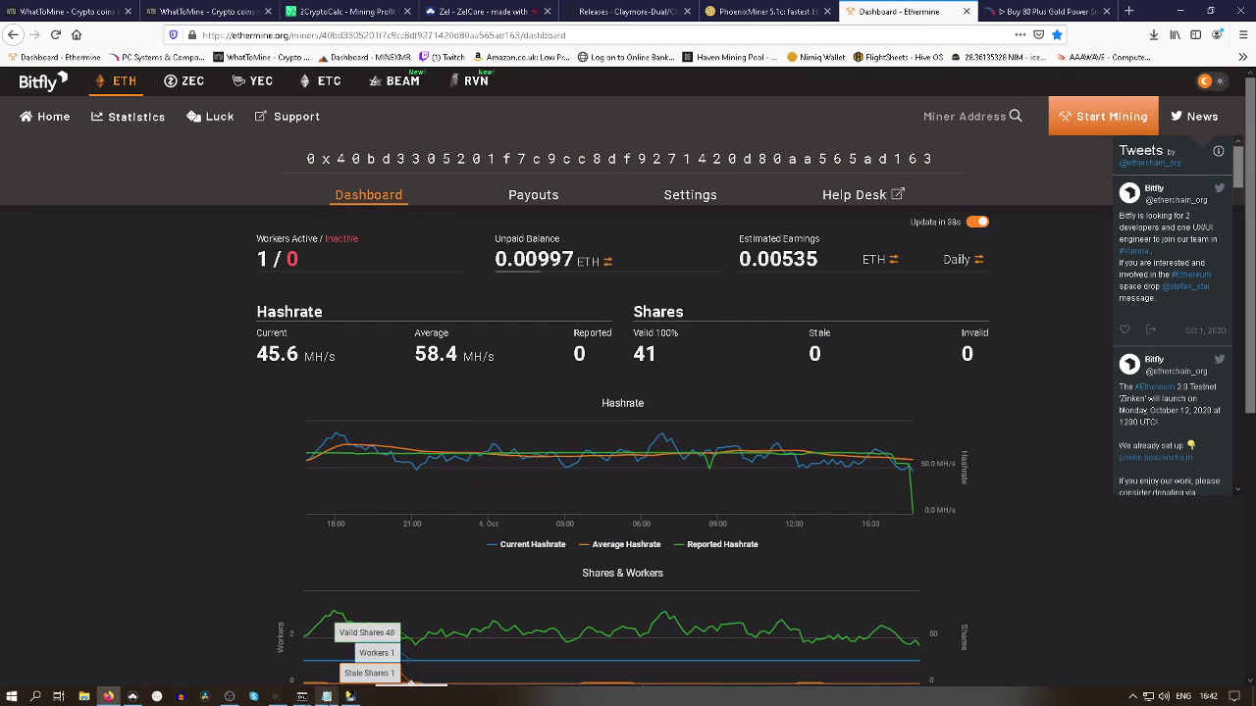
pyautogui.click(352, 697)
pyautogui.moveTo(552, 161); pyautogui.dragTo(1077, 22)
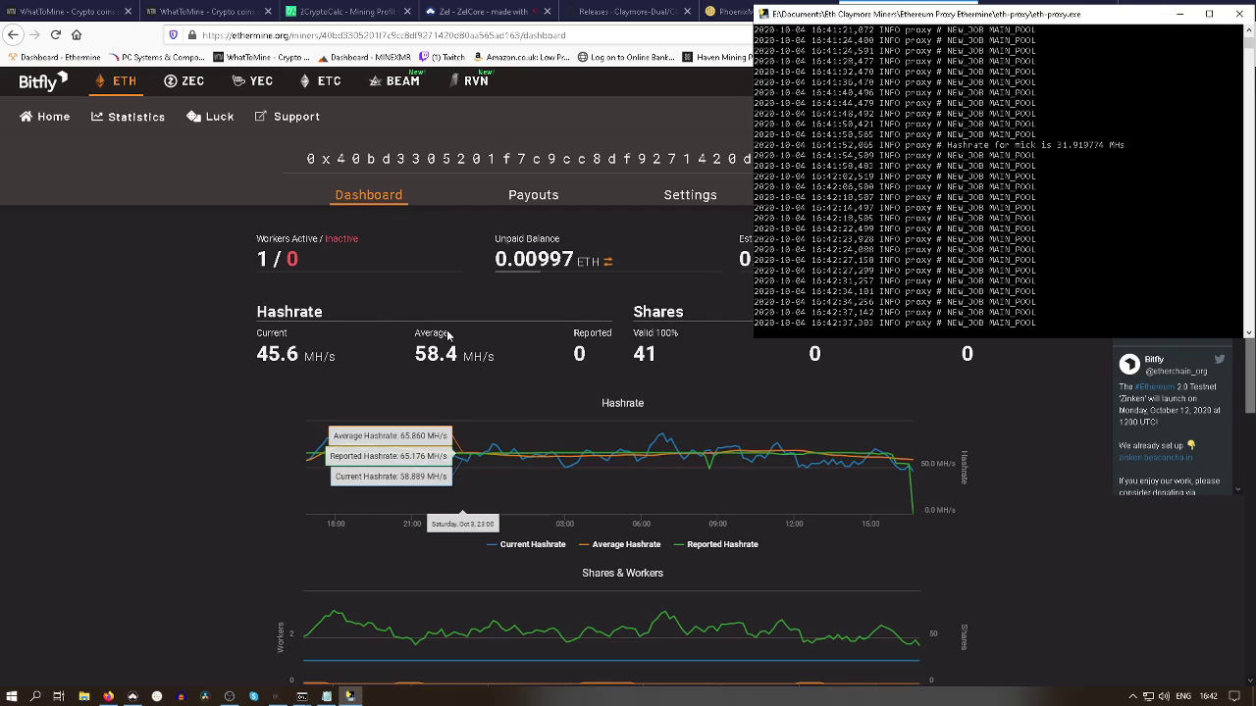
pyautogui.moveTo(303, 698)
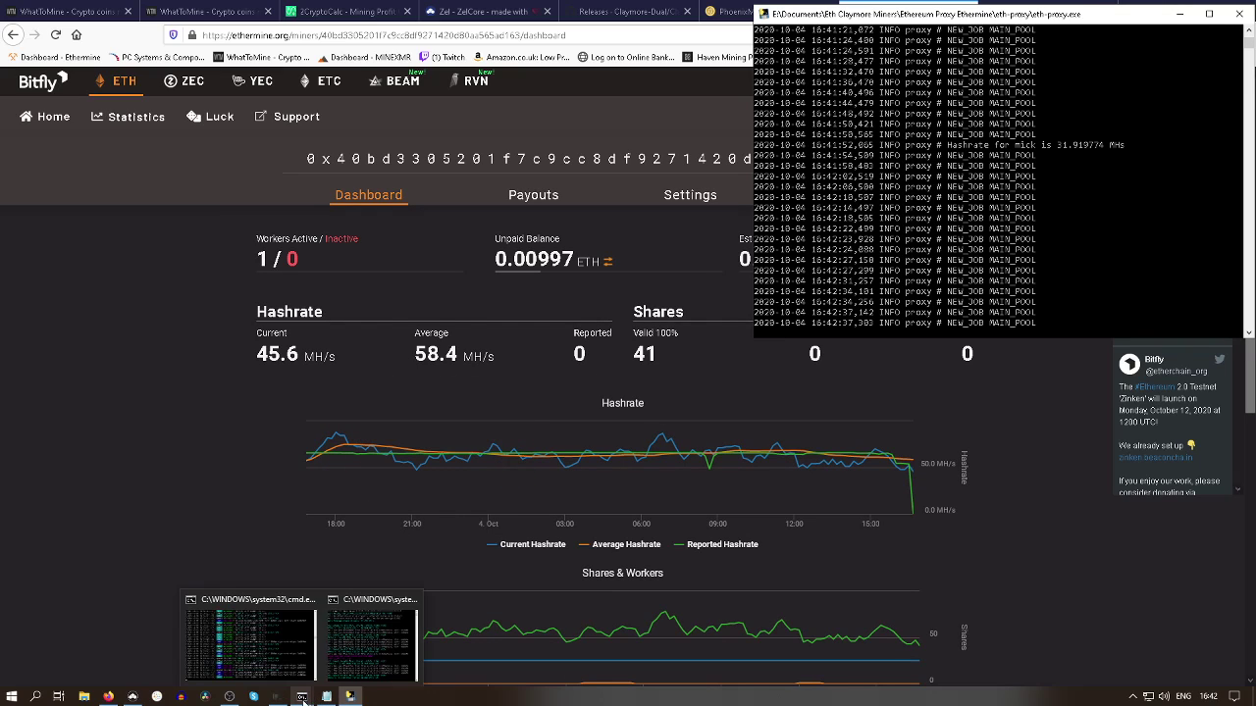
pyautogui.click(373, 643)
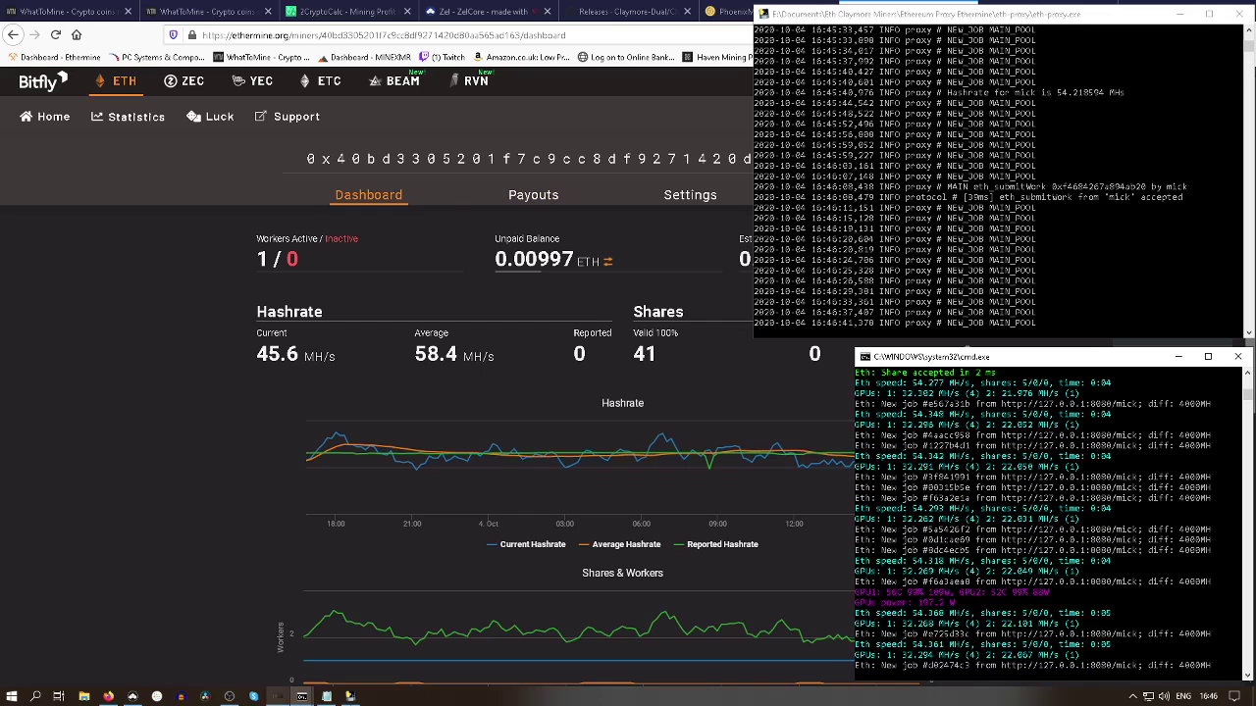
# Return to the Ethermine dashboard and check the hashrate charts and the active workers list
pyautogui.click(166, 180)
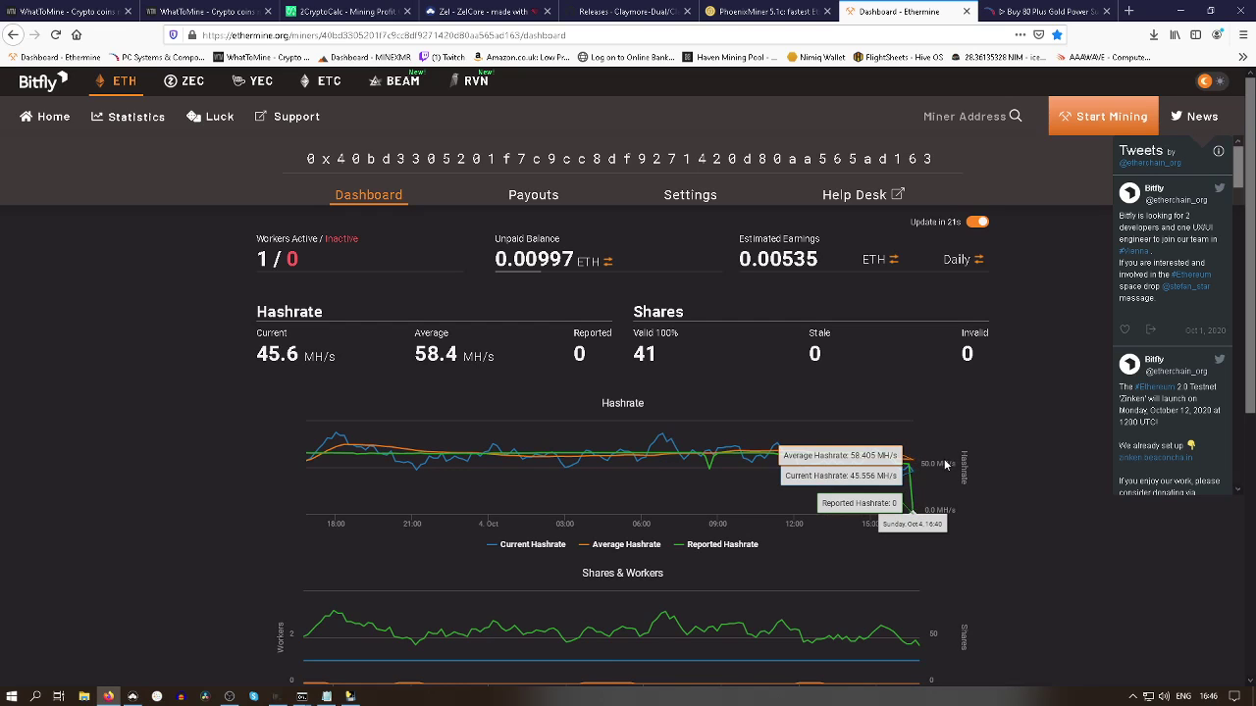
pyautogui.scroll(-5, 973, 417)
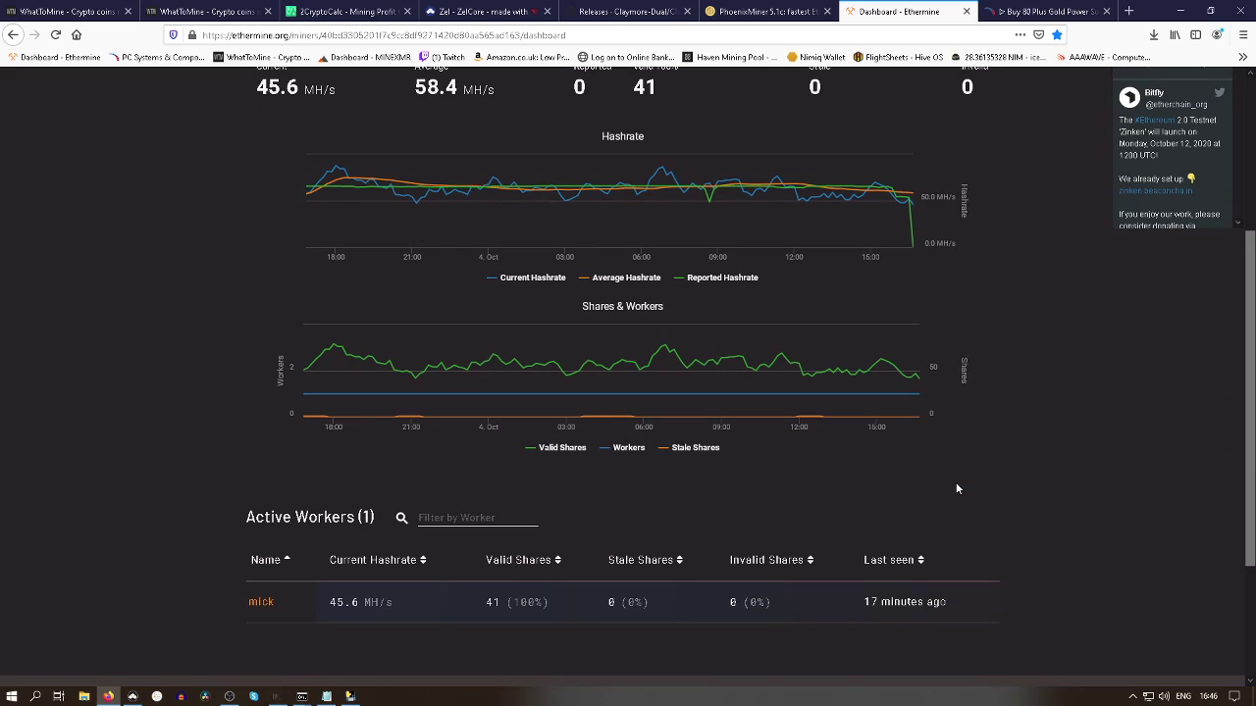
pyautogui.scroll(5, 957, 488)
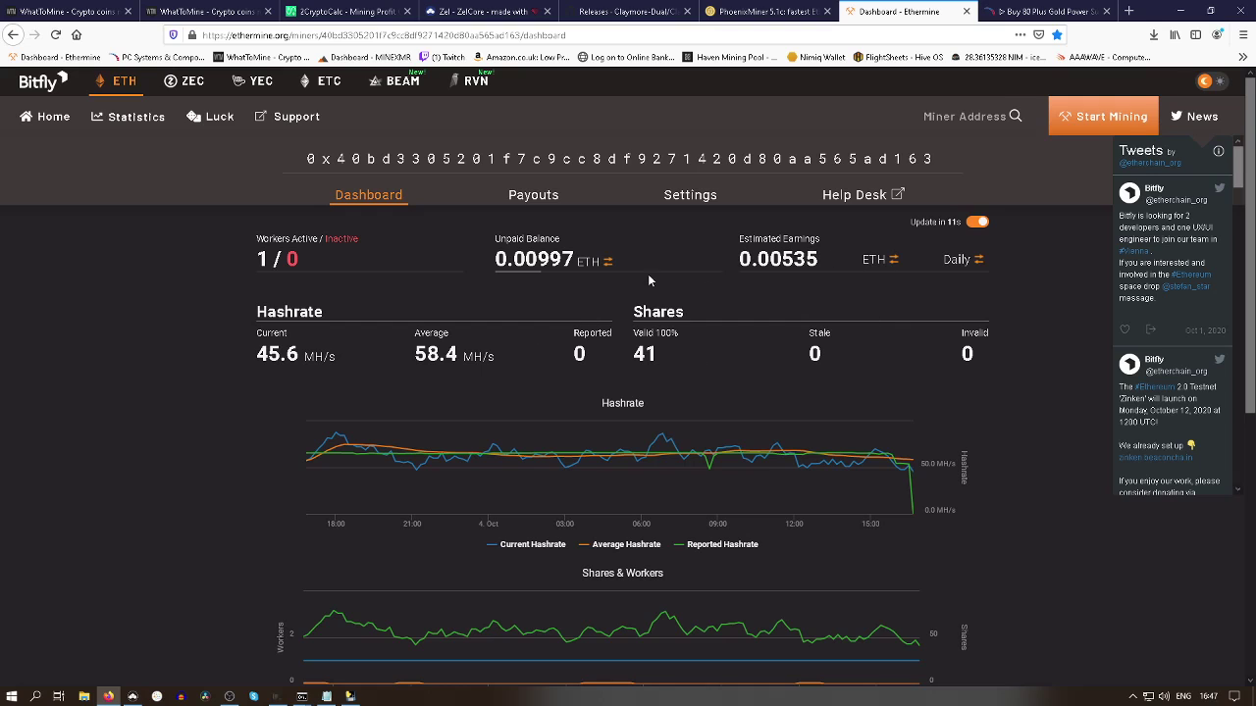
# Toggle the currency display of the unpaid balance on the Ethermine dashboard
pyautogui.click(609, 265)
pyautogui.click(610, 267)
pyautogui.click(575, 263)
pyautogui.click(575, 263)
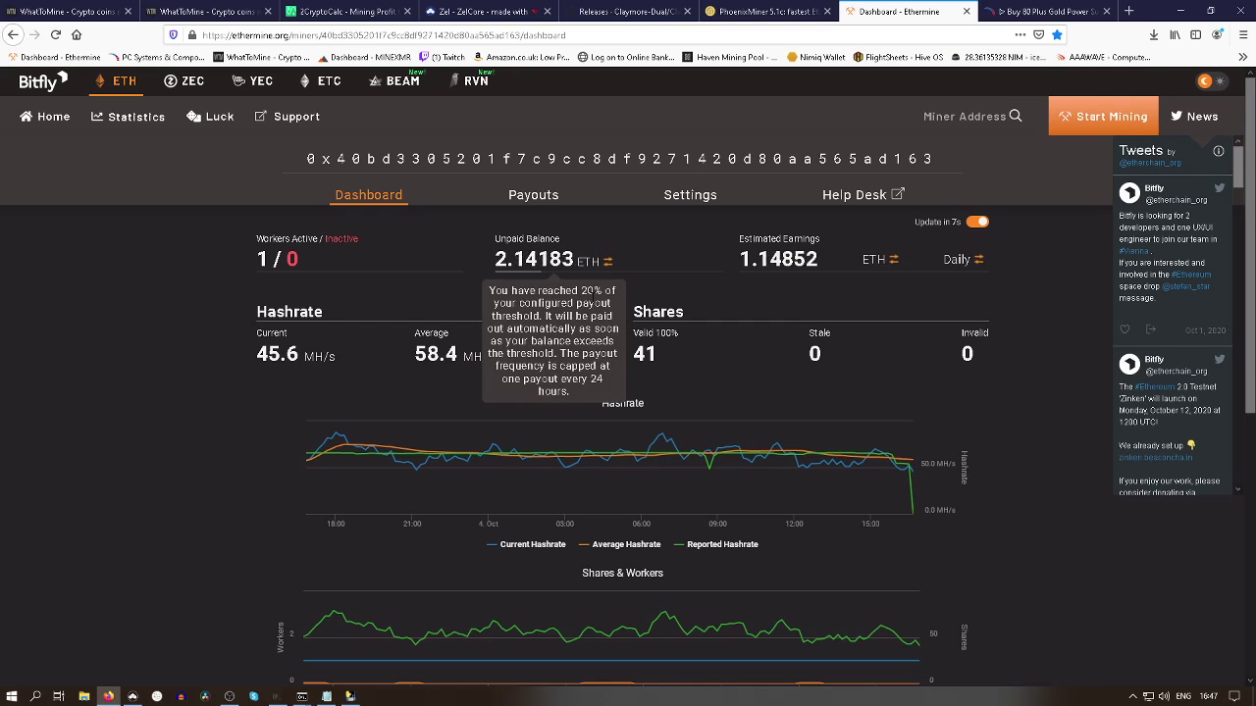
# Switch the Ethermine unpaid balance and estimated earnings to USD, with the earnings period set to Monthly
pyautogui.click(603, 263)
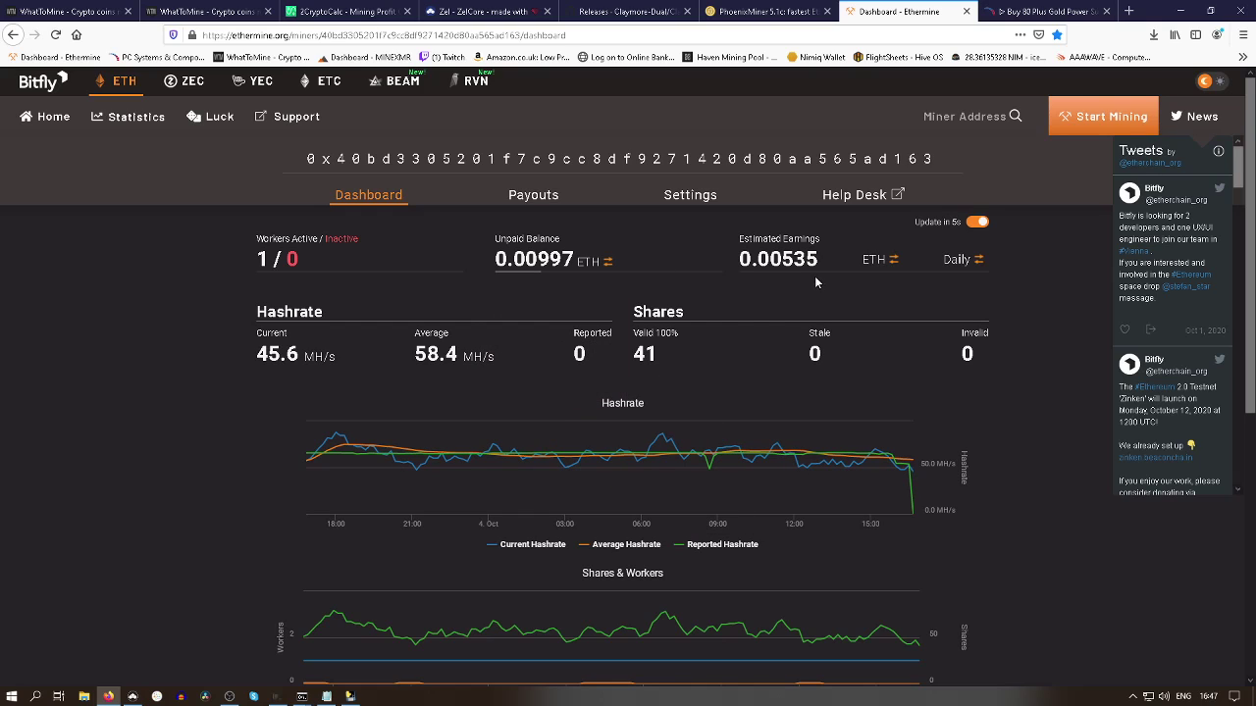
pyautogui.click(891, 263)
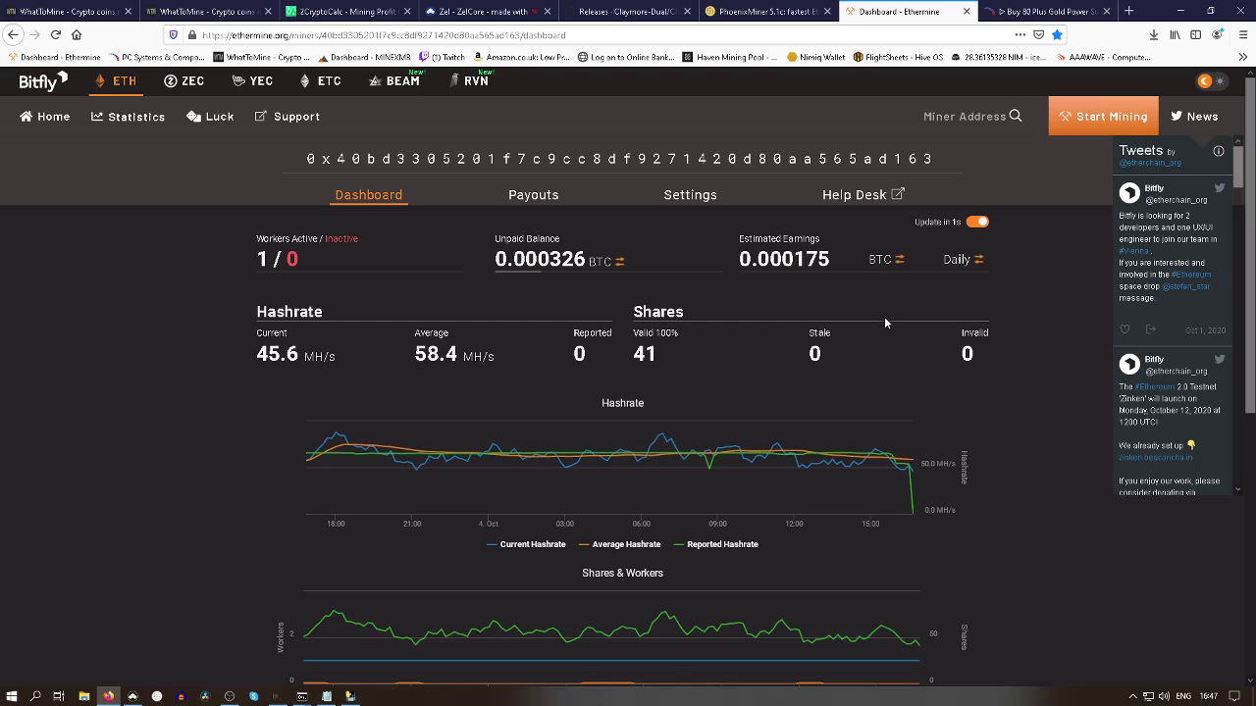
pyautogui.click(898, 260)
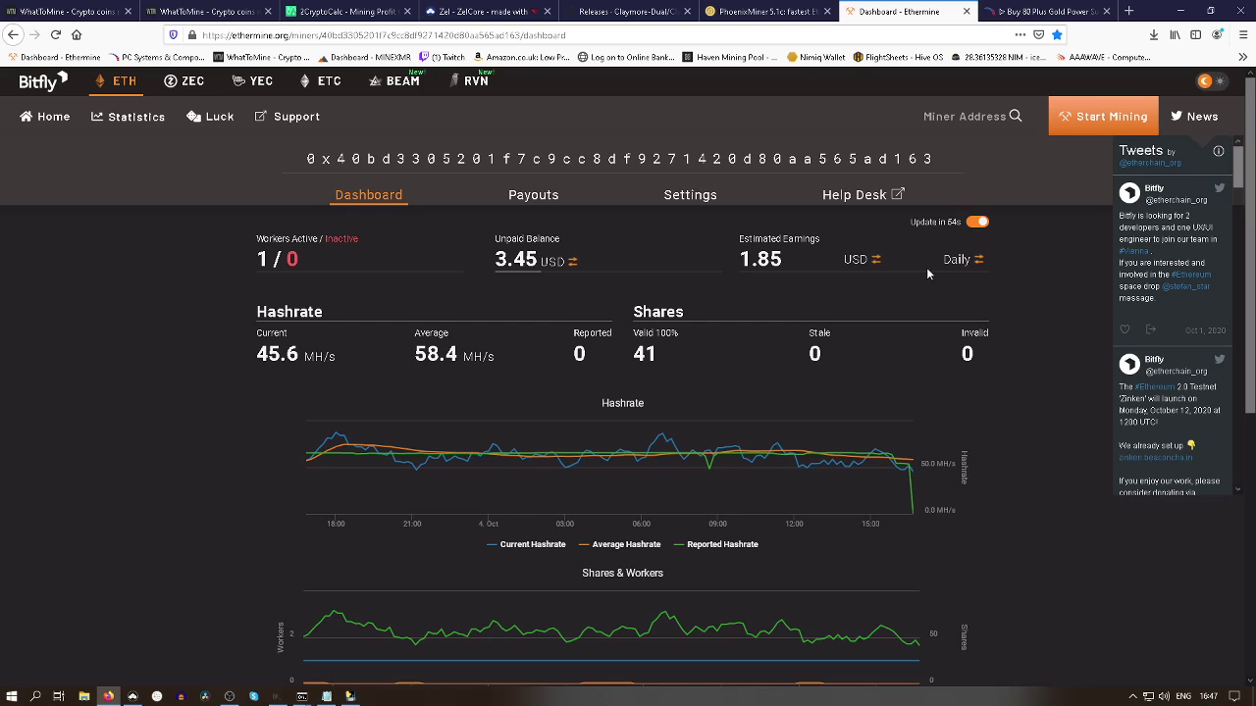
pyautogui.click(978, 261)
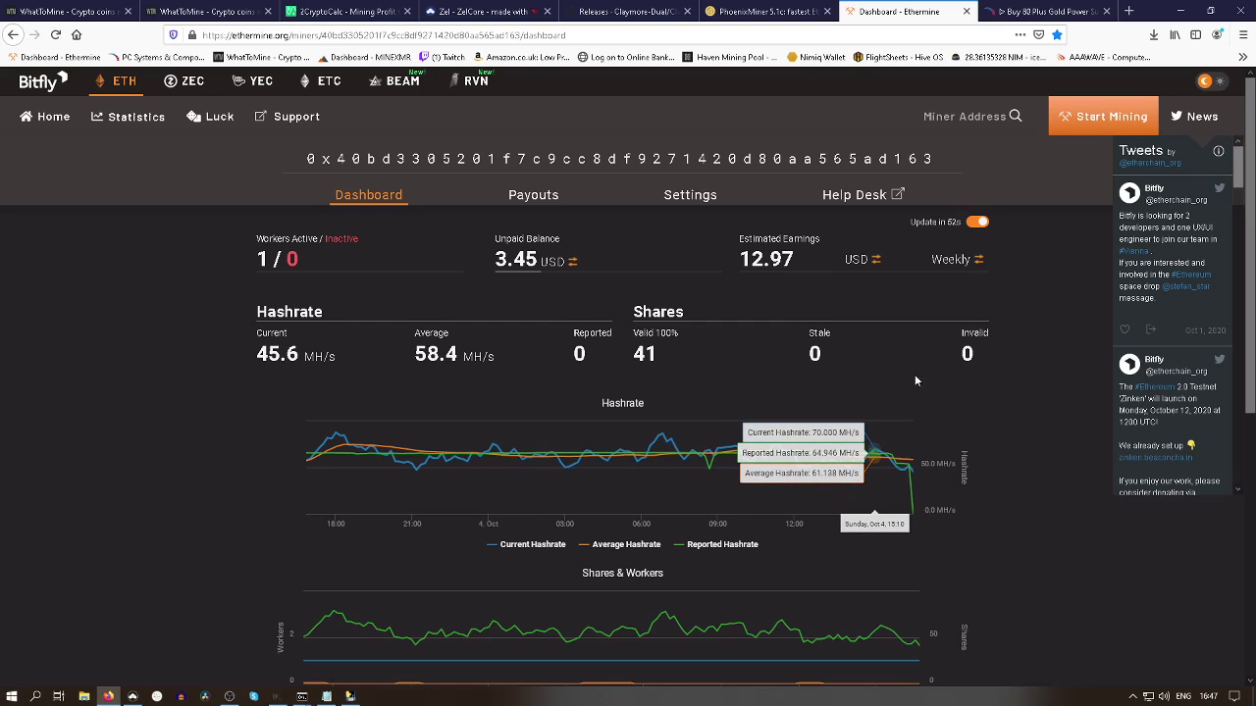
pyautogui.click(978, 260)
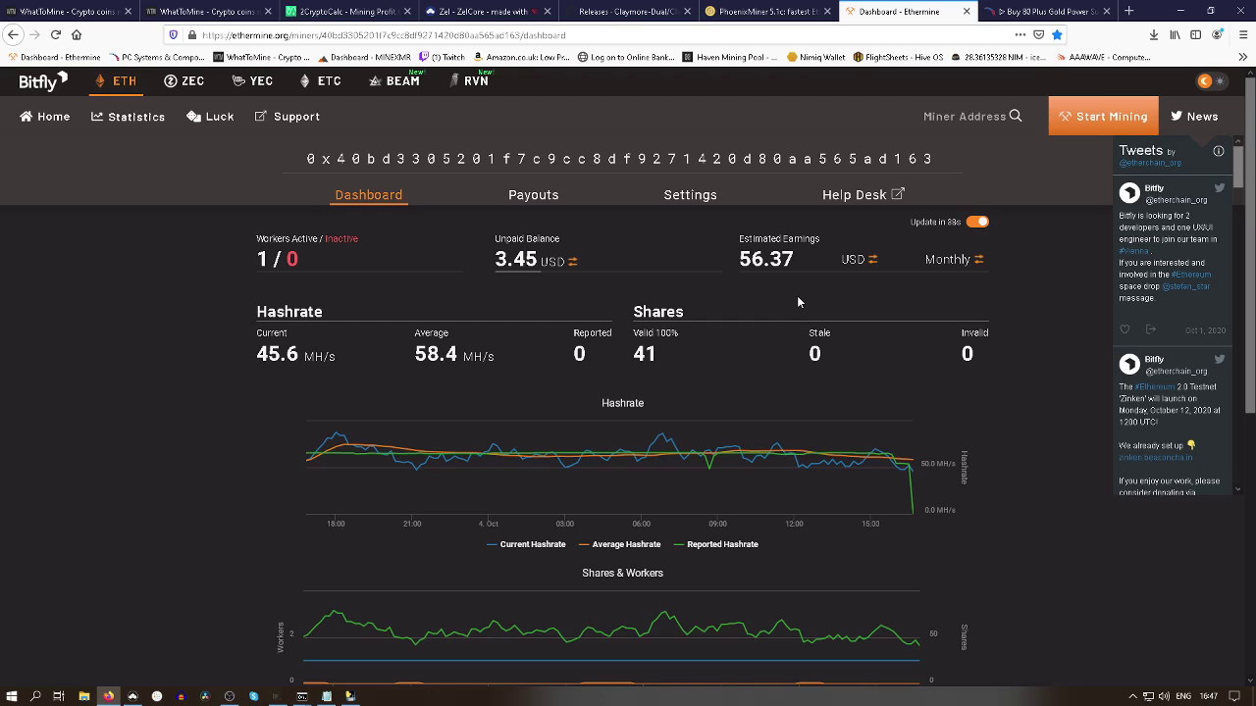
# Examine the Shares & Workers chart and the active worker's share figures, and return to the dashboard summary
pyautogui.scroll(-4, 753, 345)
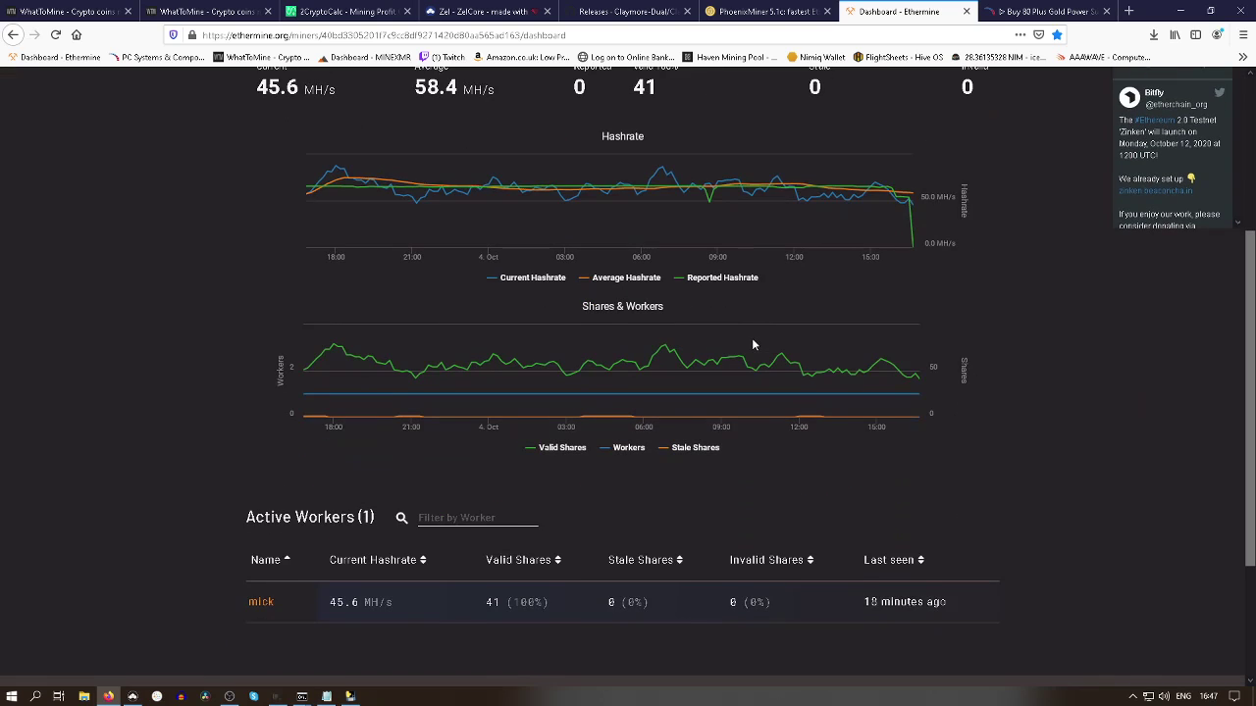
pyautogui.scroll(1, 754, 345)
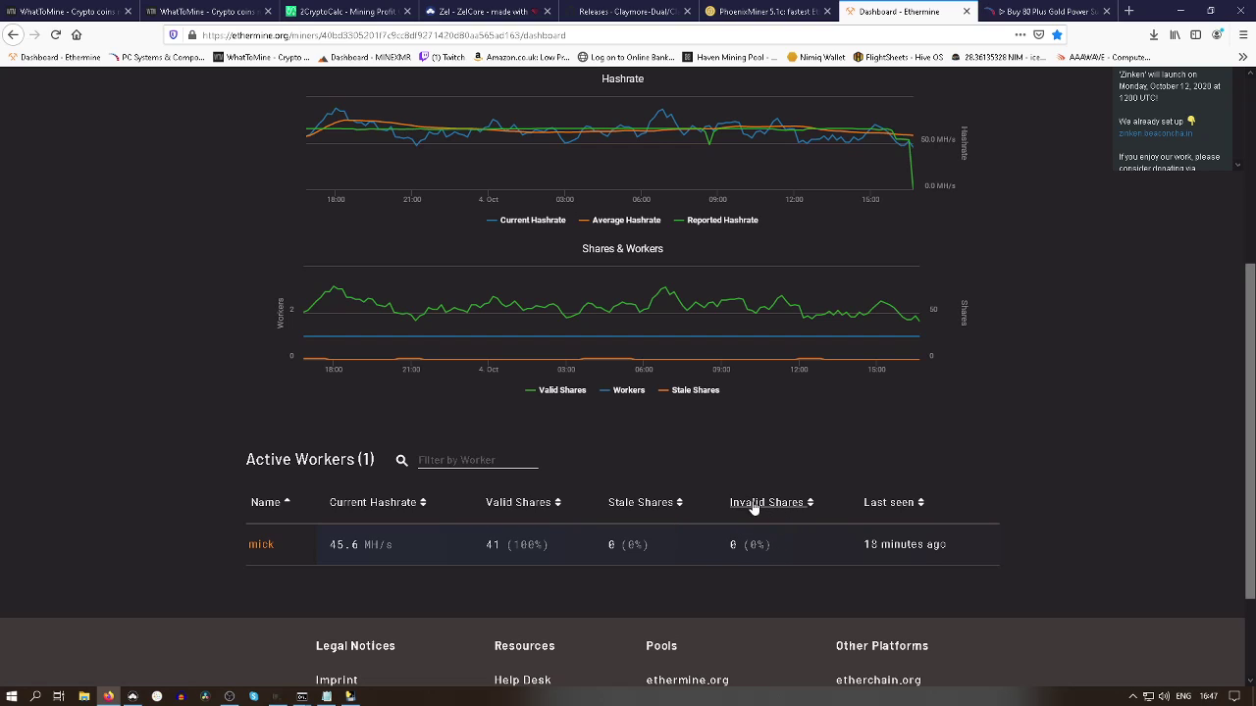
pyautogui.moveTo(814, 363)
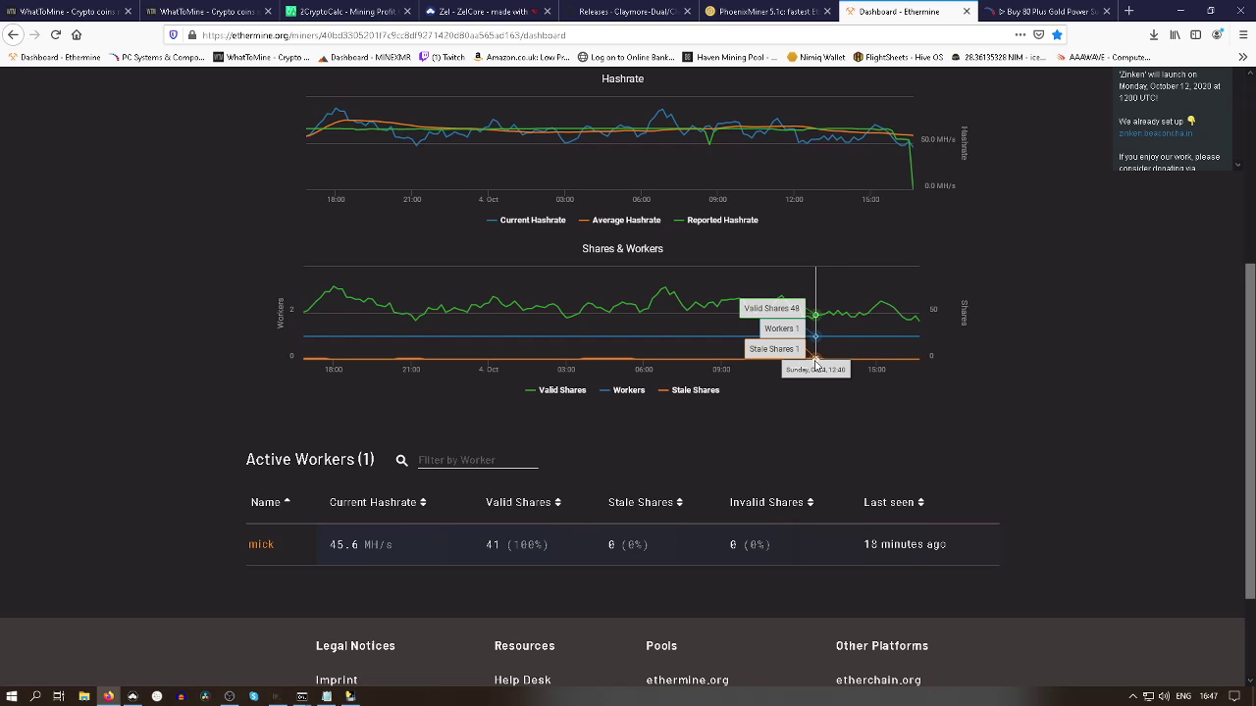
pyautogui.scroll(2, 658, 348)
pyautogui.scroll(5, 657, 348)
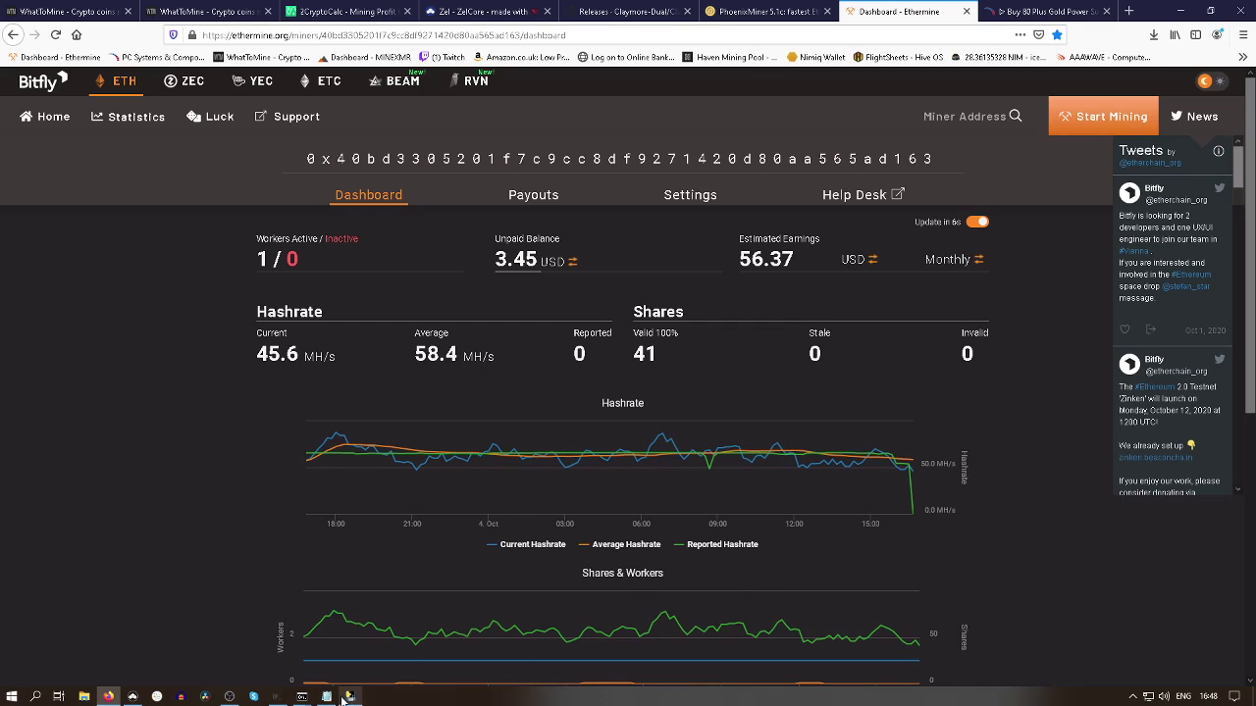
# Bring the PhoenixMiner and eth-proxy console windows back in front of the Ethermine dashboard
pyautogui.moveTo(302, 697)
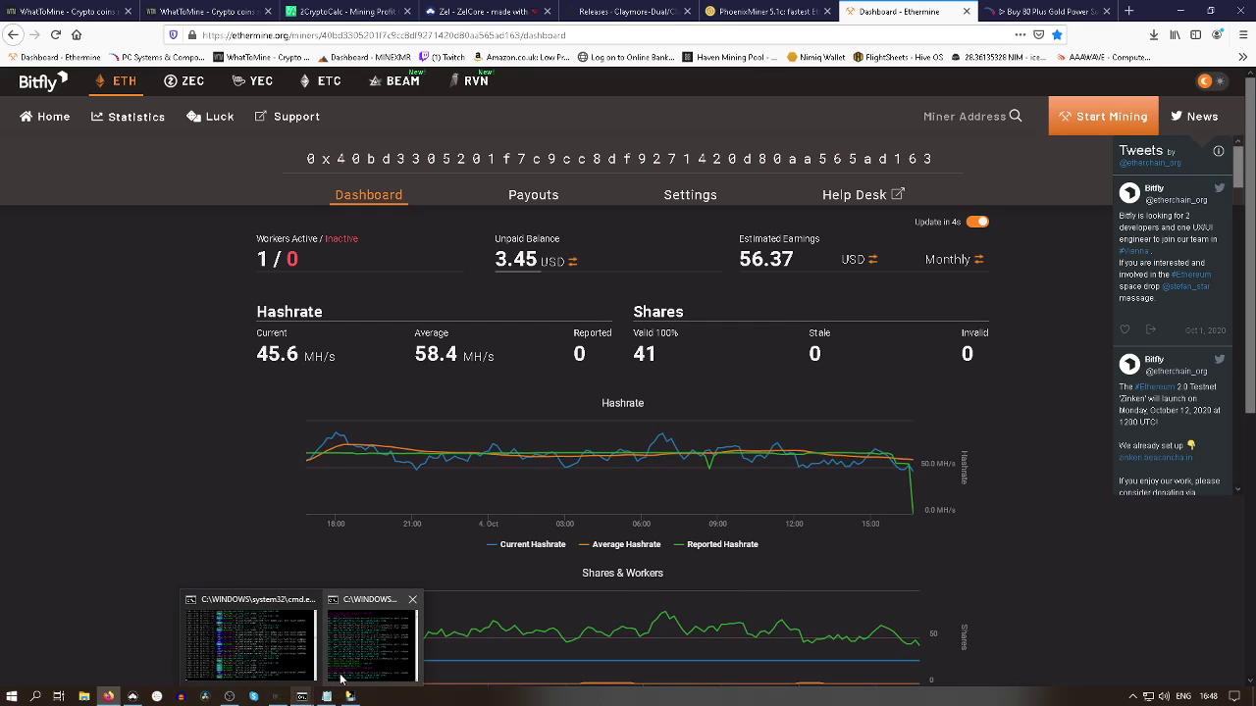
pyautogui.click(367, 642)
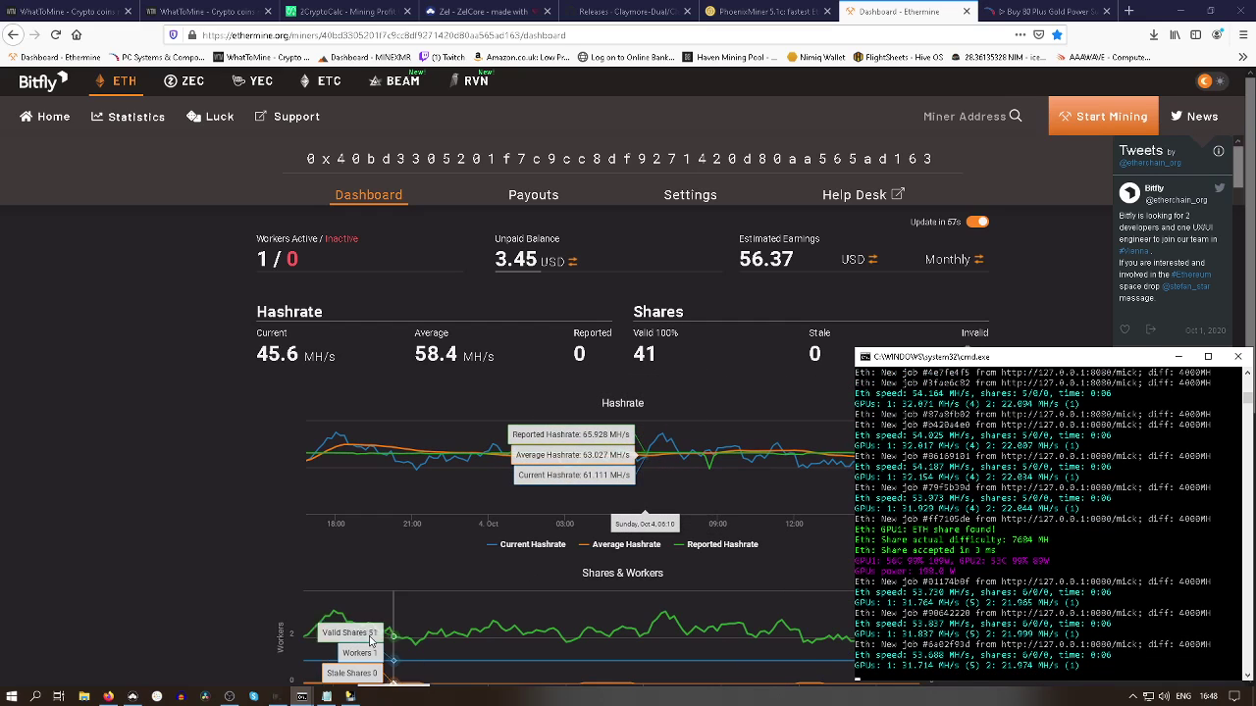
pyautogui.click(350, 696)
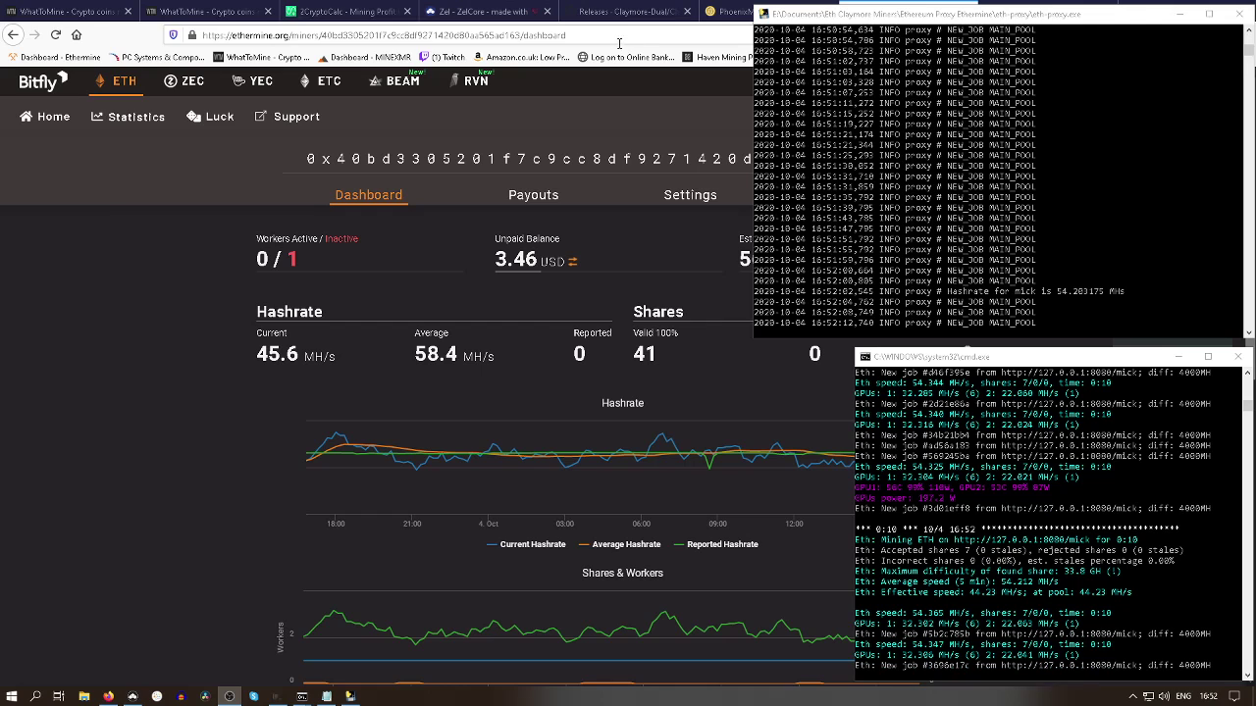
# Replace the Overclockers UK power supply page with the bookmarked CoinMarketCap cryptocurrency price list
pyautogui.click(1007, 8)
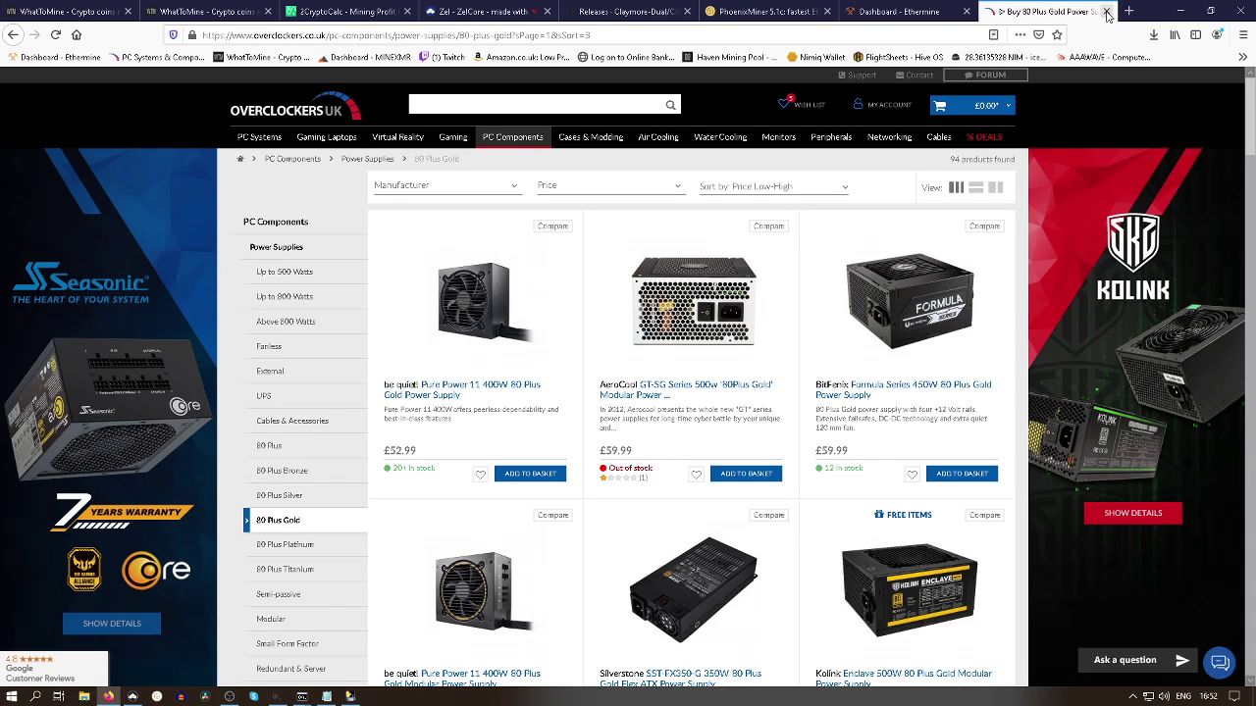
pyautogui.click(1241, 57)
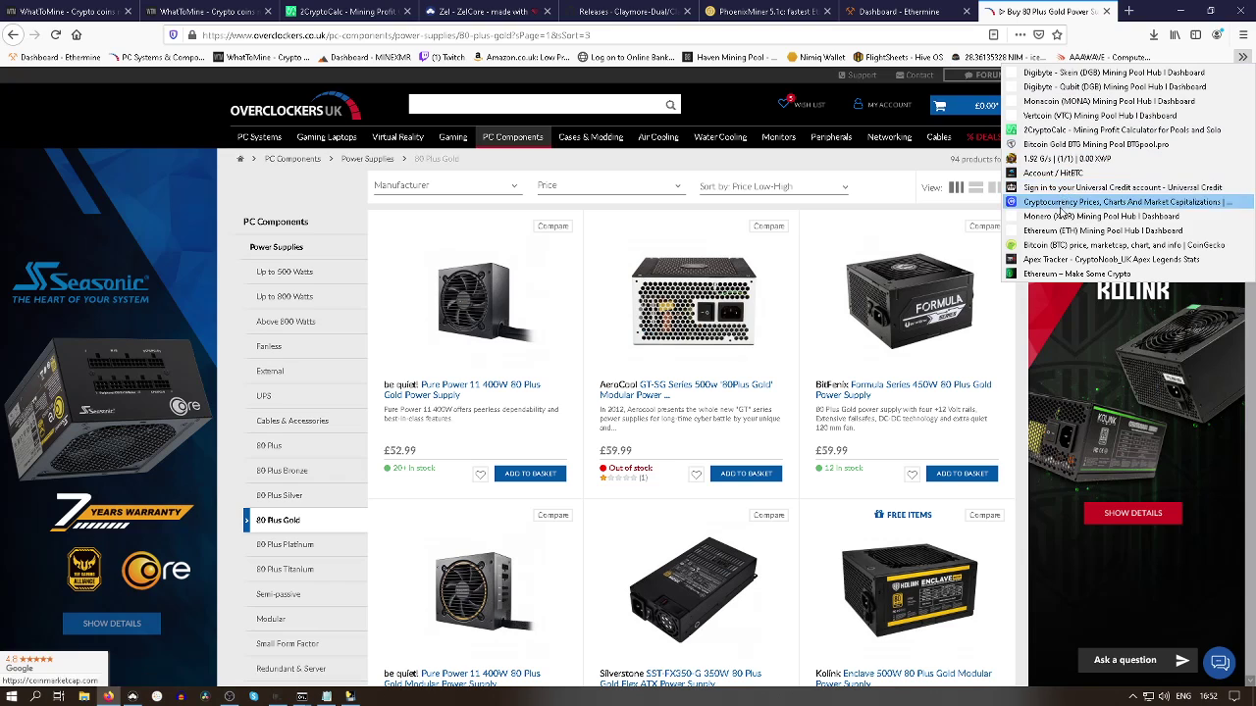
pyautogui.click(1070, 203)
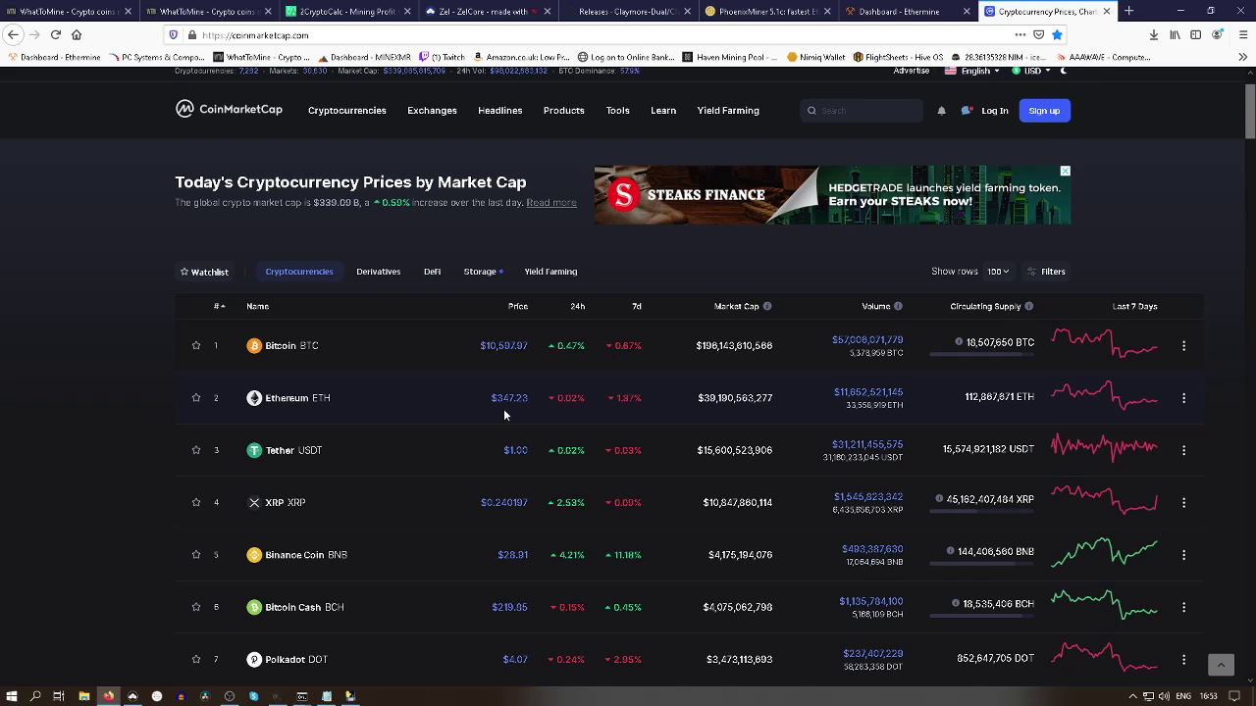
# Look over the top coins on CoinMarketCap and filter the cryptocurrency list to Mineable coins
pyautogui.scroll(-1, 504, 415)
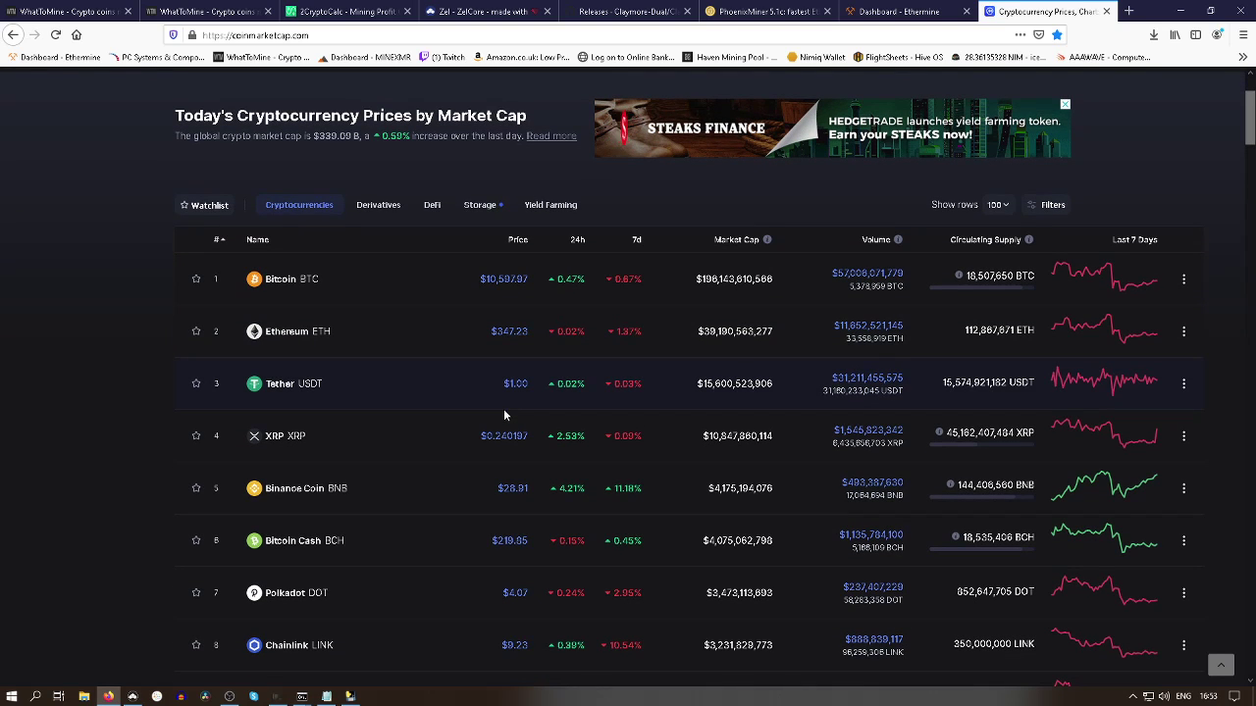
pyautogui.scroll(-1, 511, 416)
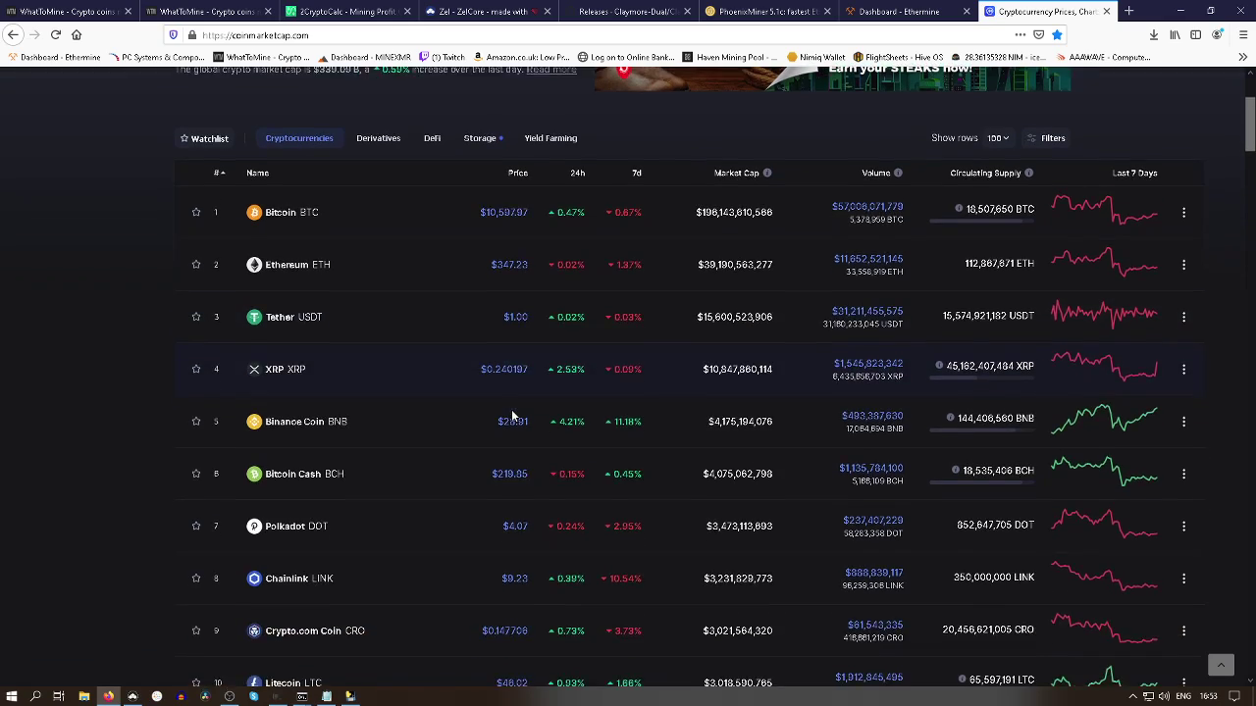
pyautogui.scroll(1, 511, 416)
pyautogui.scroll(-1, 511, 415)
pyautogui.scroll(1, 981, 255)
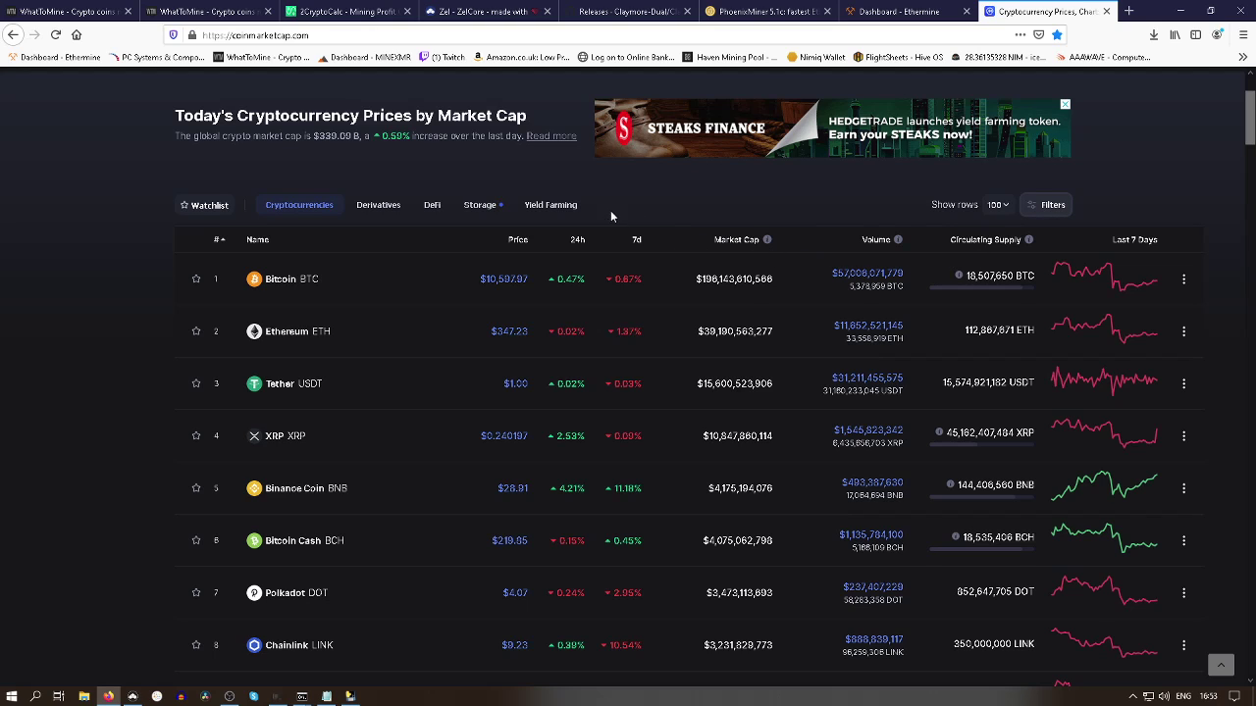
pyautogui.click(736, 249)
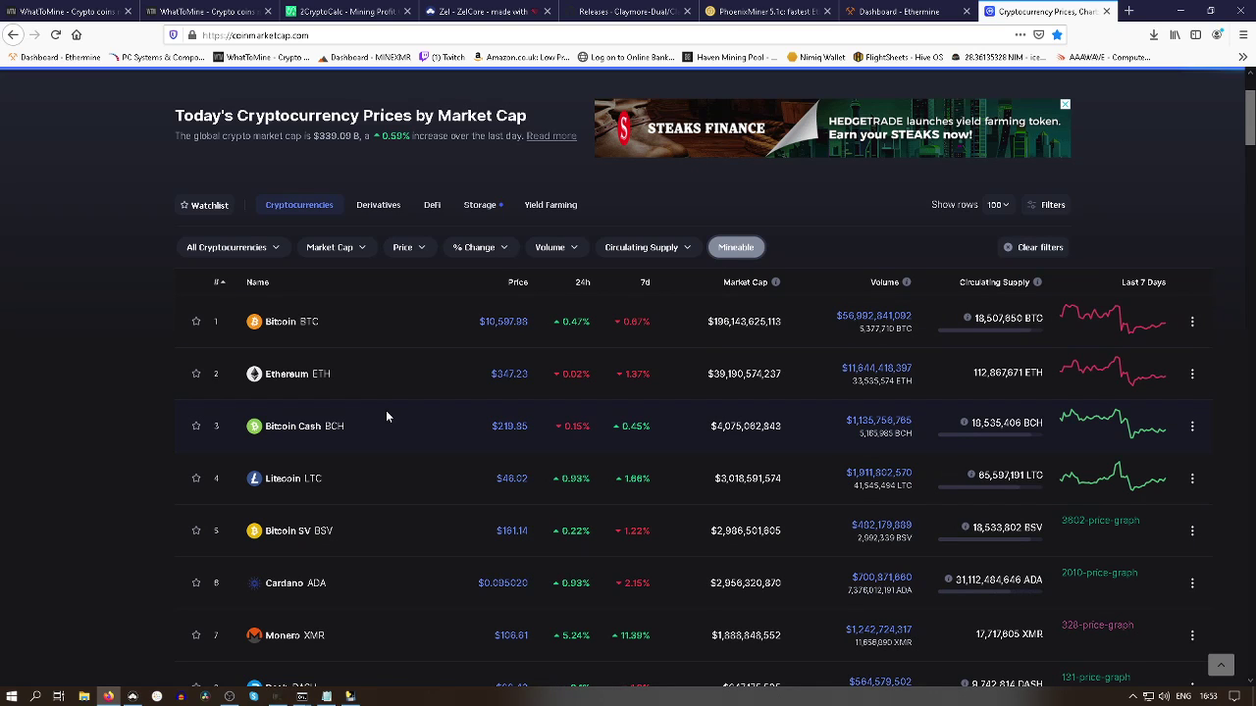
# Browse the mineable coins by market cap rank, examining the prices from Bitcoin down to around NULS
pyautogui.scroll(-1, 397, 390)
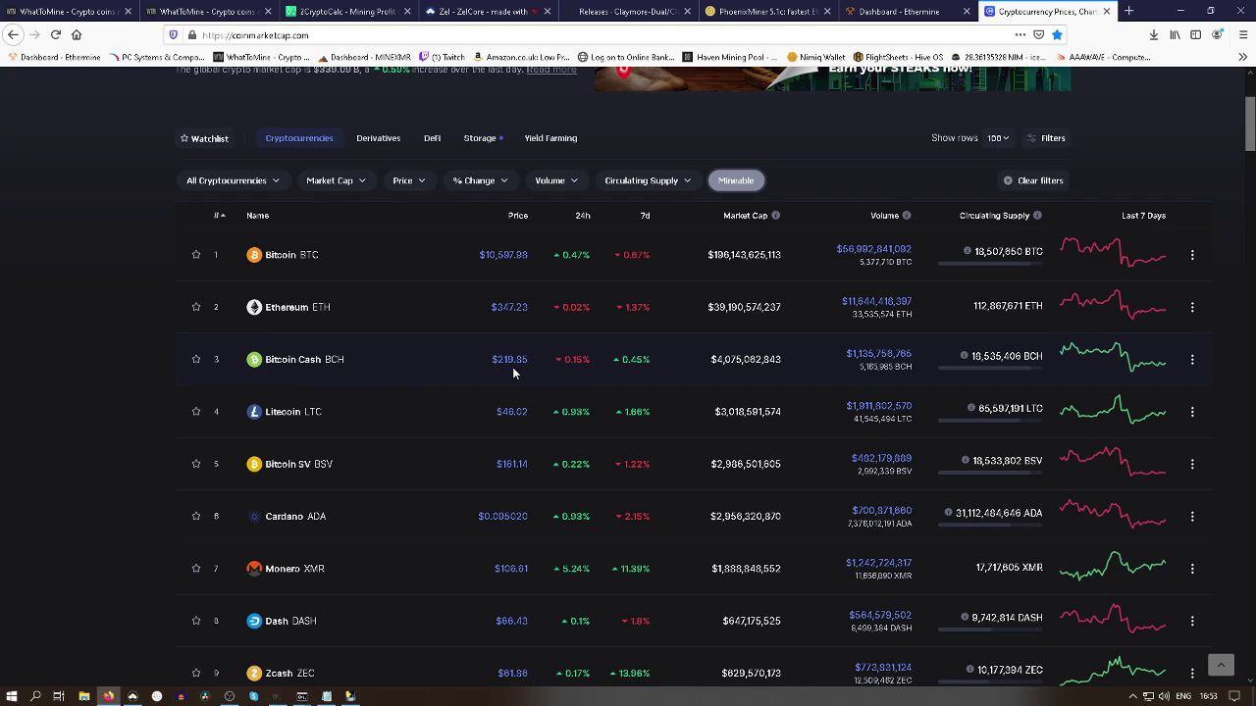
pyautogui.scroll(-3, 424, 389)
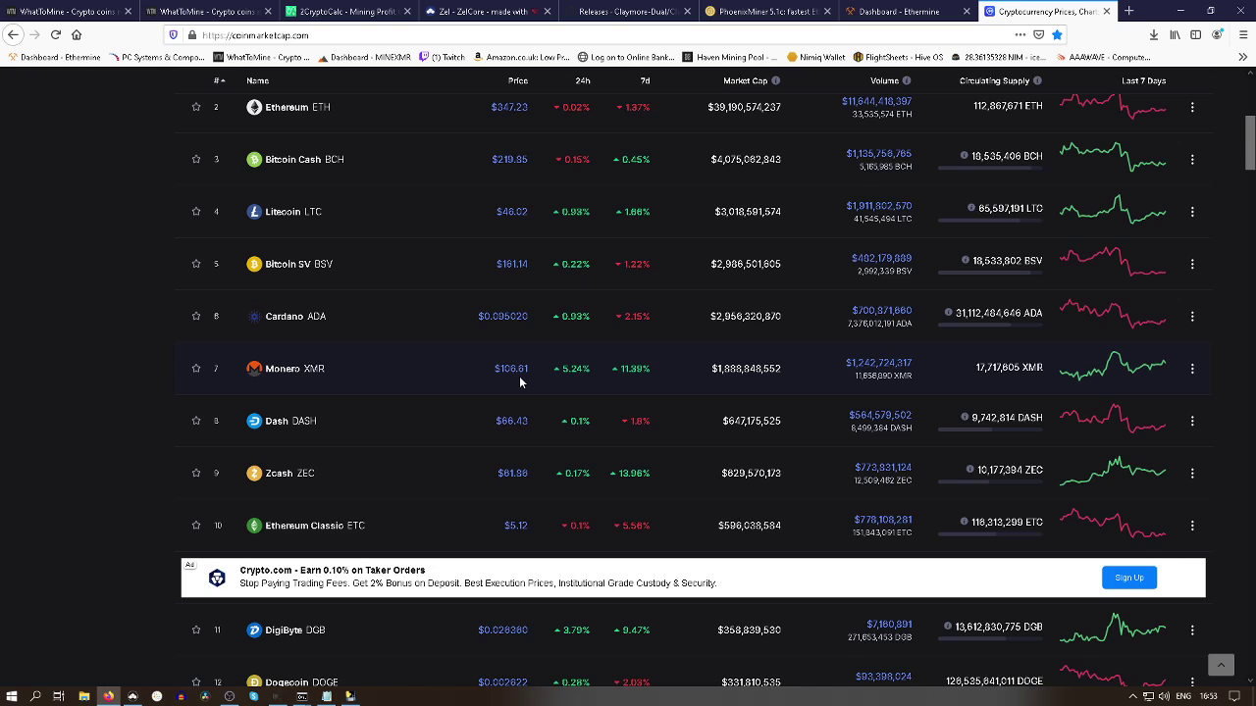
pyautogui.scroll(-1, 512, 379)
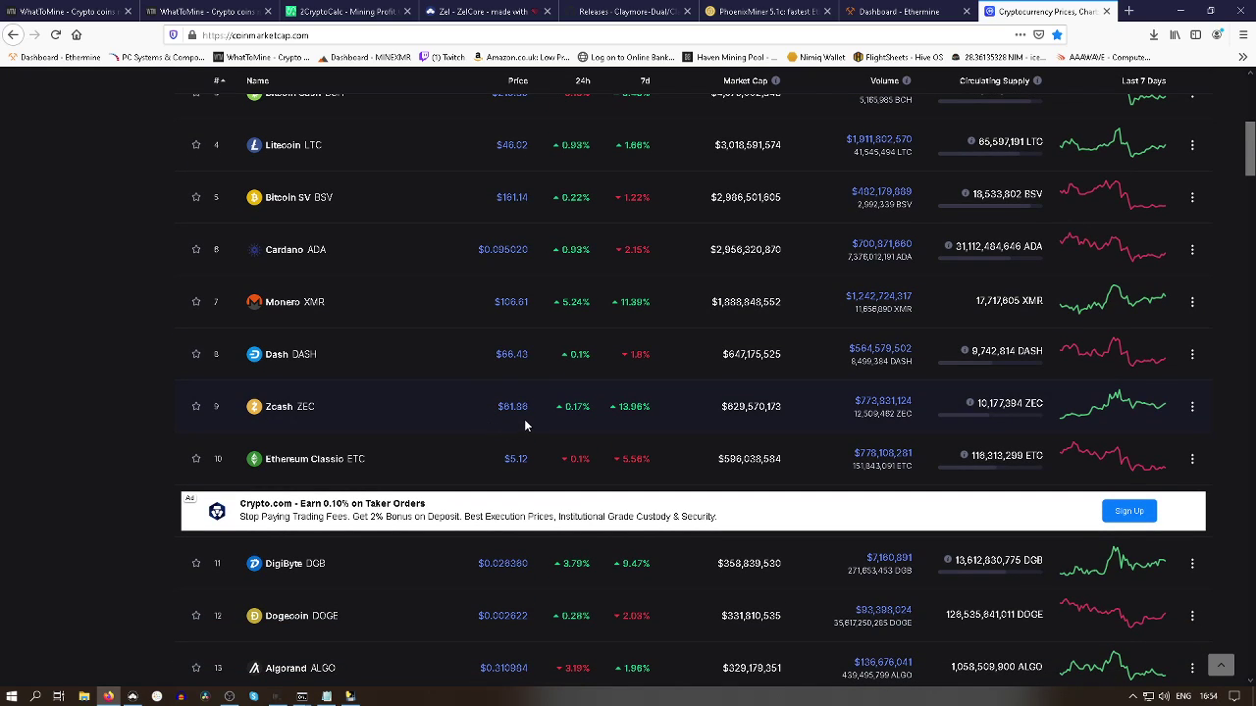
pyautogui.scroll(-1, 512, 420)
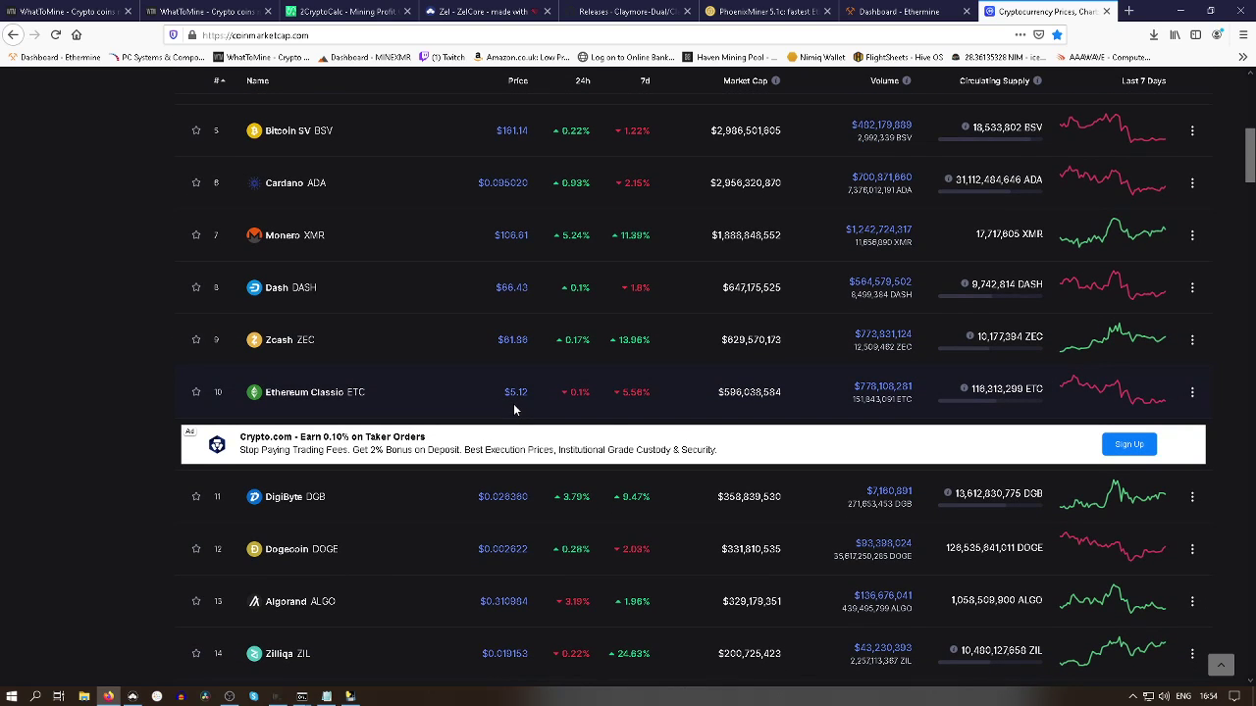
pyautogui.scroll(-3, 513, 404)
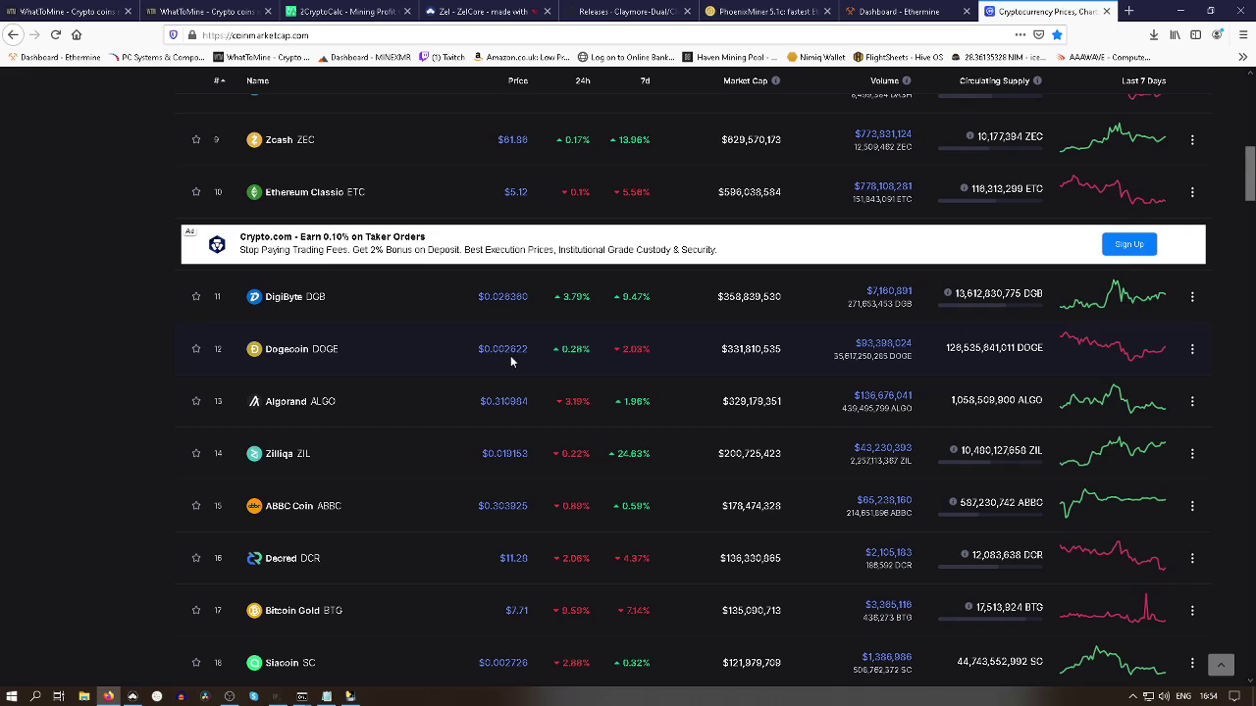
pyautogui.scroll(-2, 420, 402)
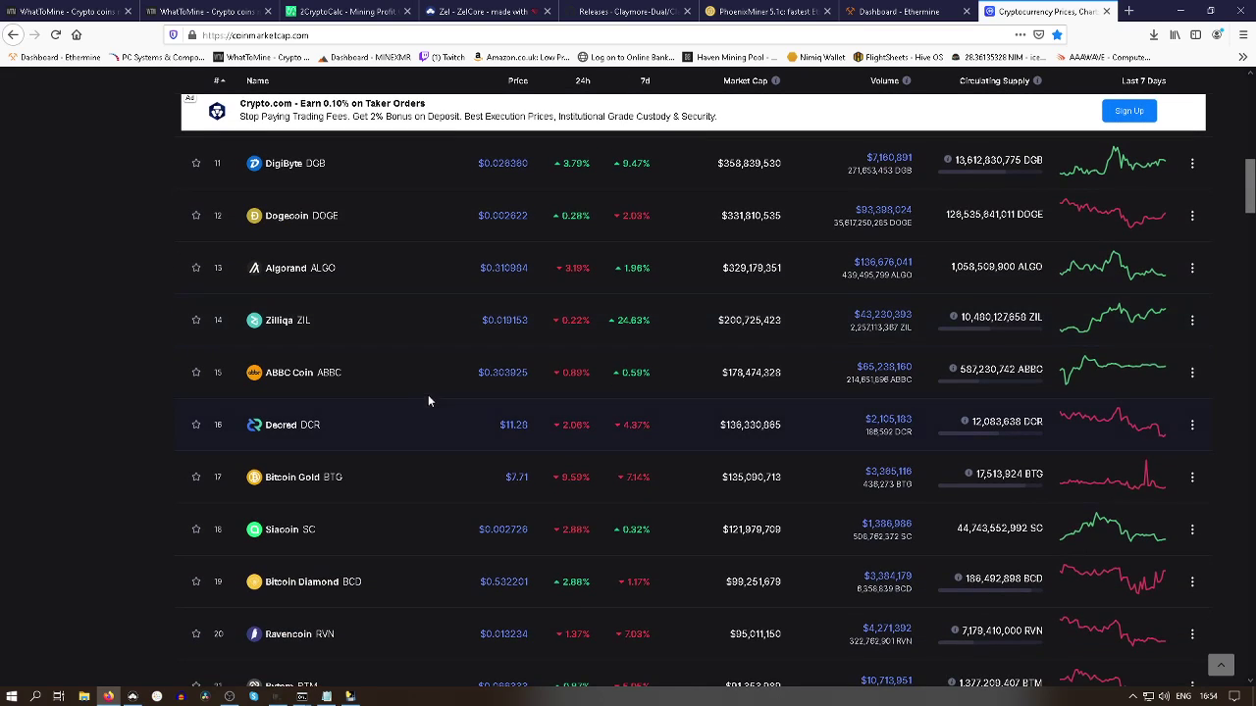
pyautogui.scroll(-1, 486, 407)
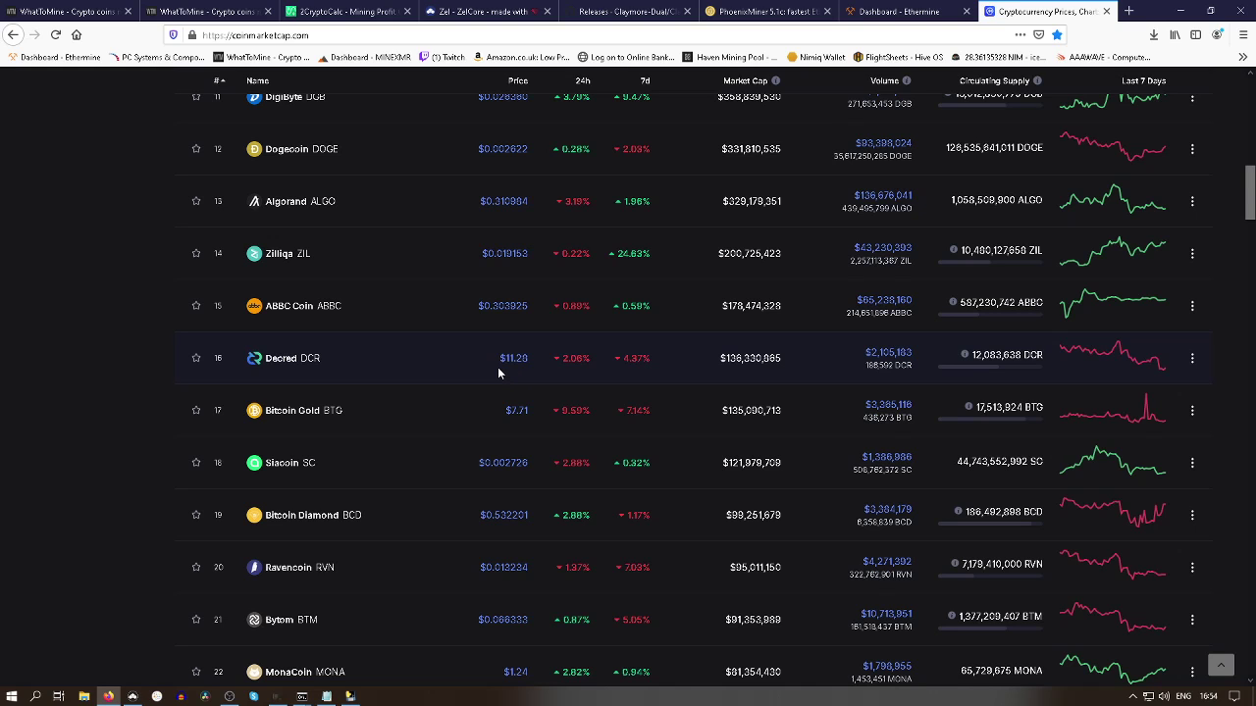
pyautogui.scroll(-1, 500, 384)
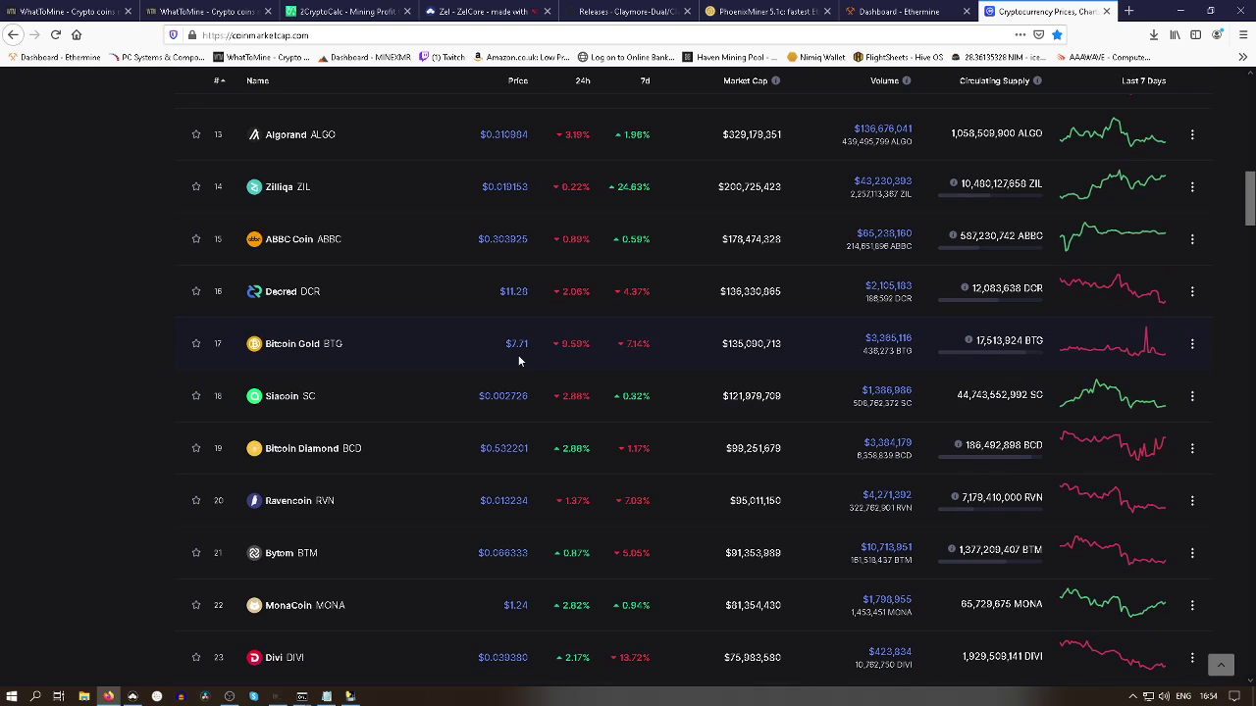
pyautogui.scroll(-1, 519, 361)
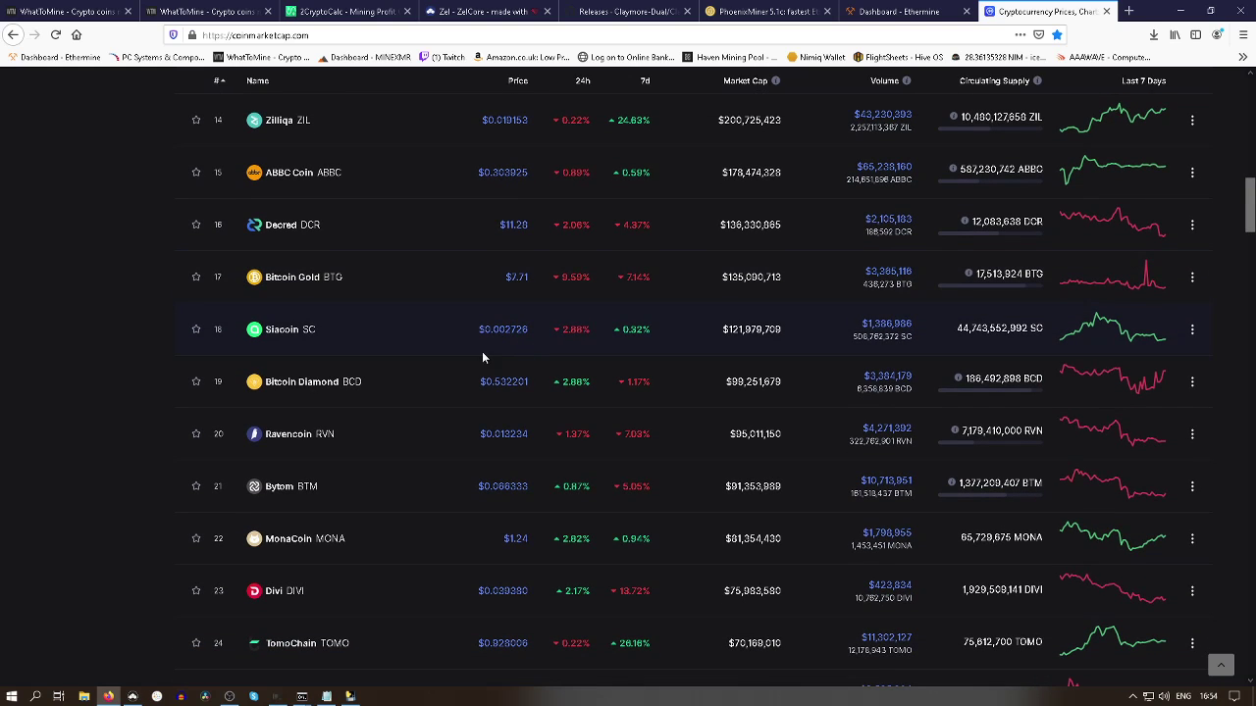
pyautogui.scroll(-1, 412, 358)
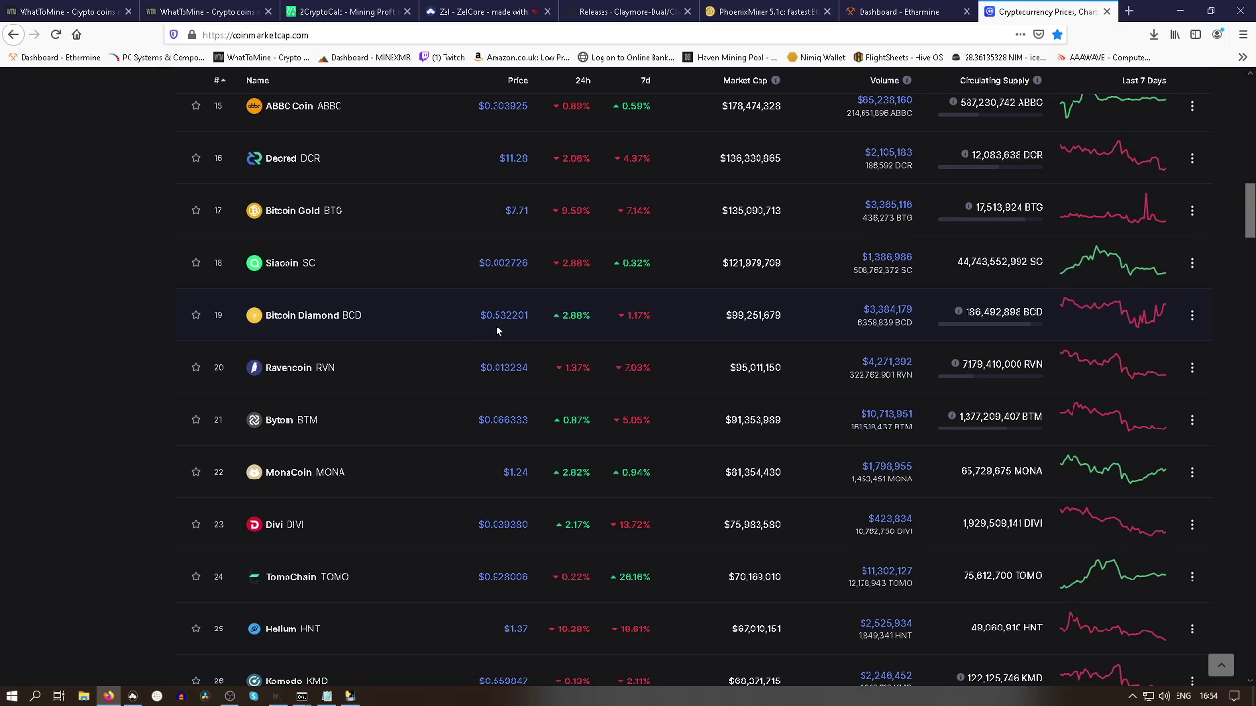
pyautogui.scroll(-1, 471, 344)
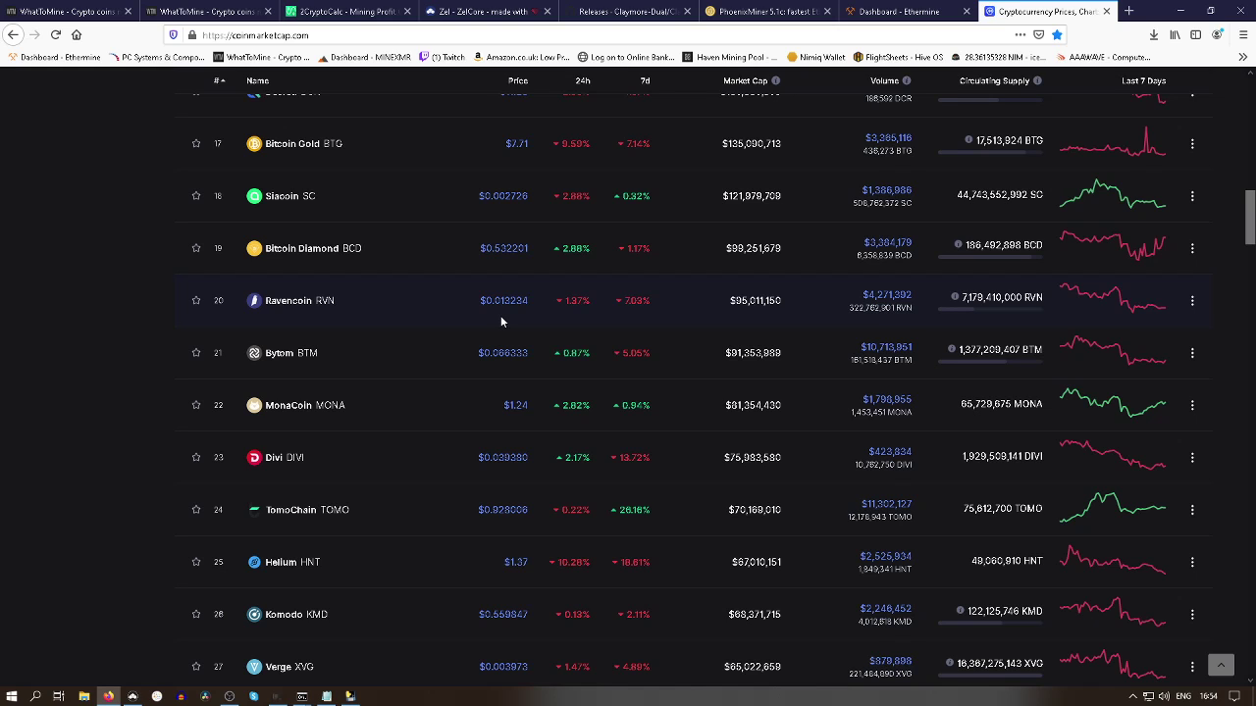
pyautogui.scroll(-1, 500, 322)
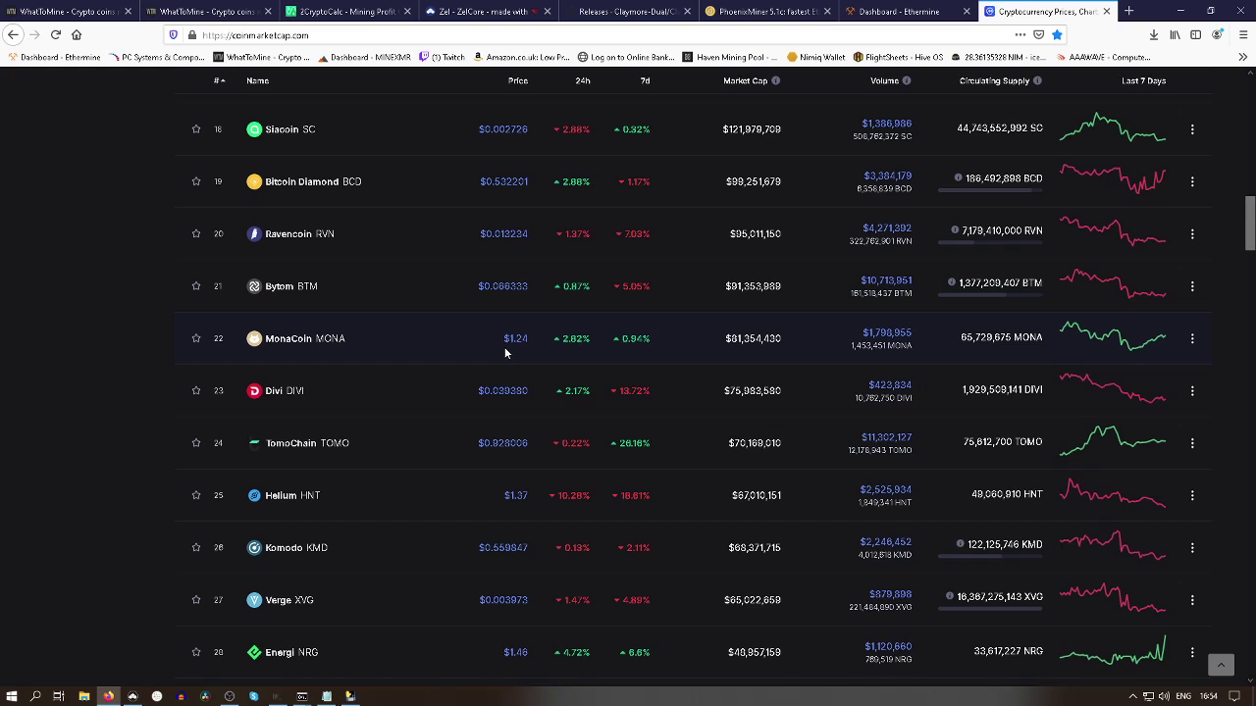
pyautogui.scroll(-3, 506, 353)
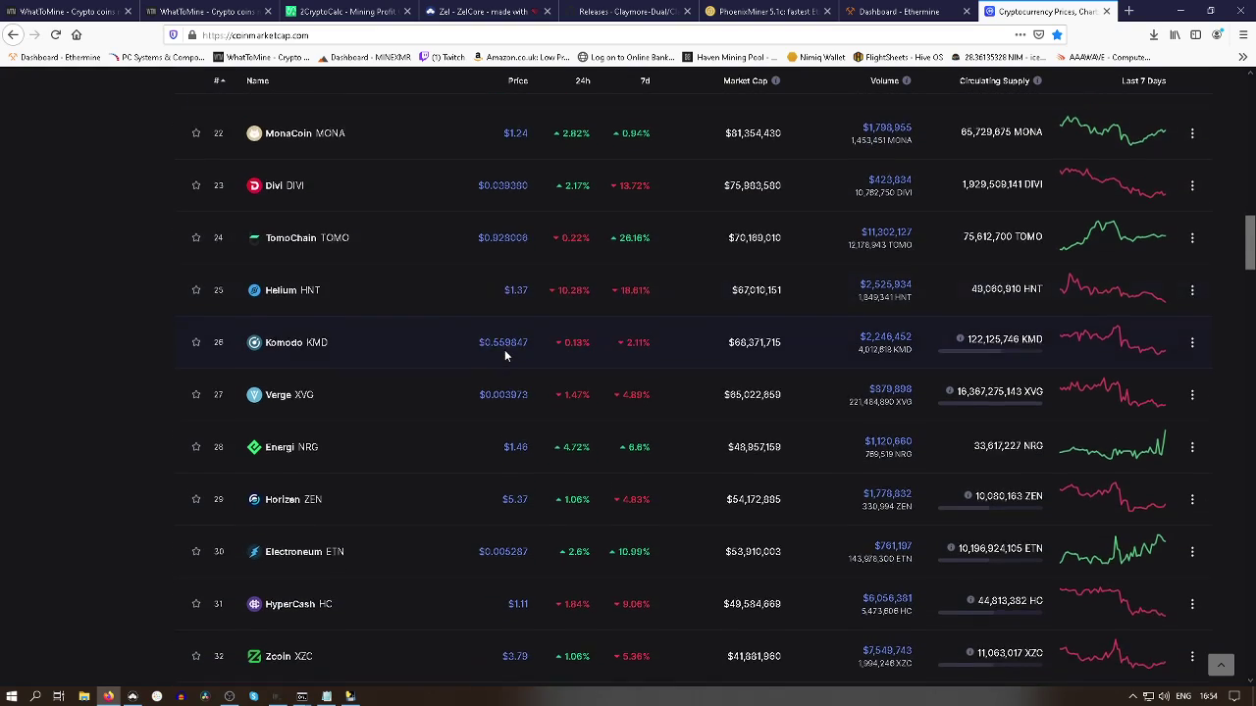
pyautogui.scroll(-2, 505, 355)
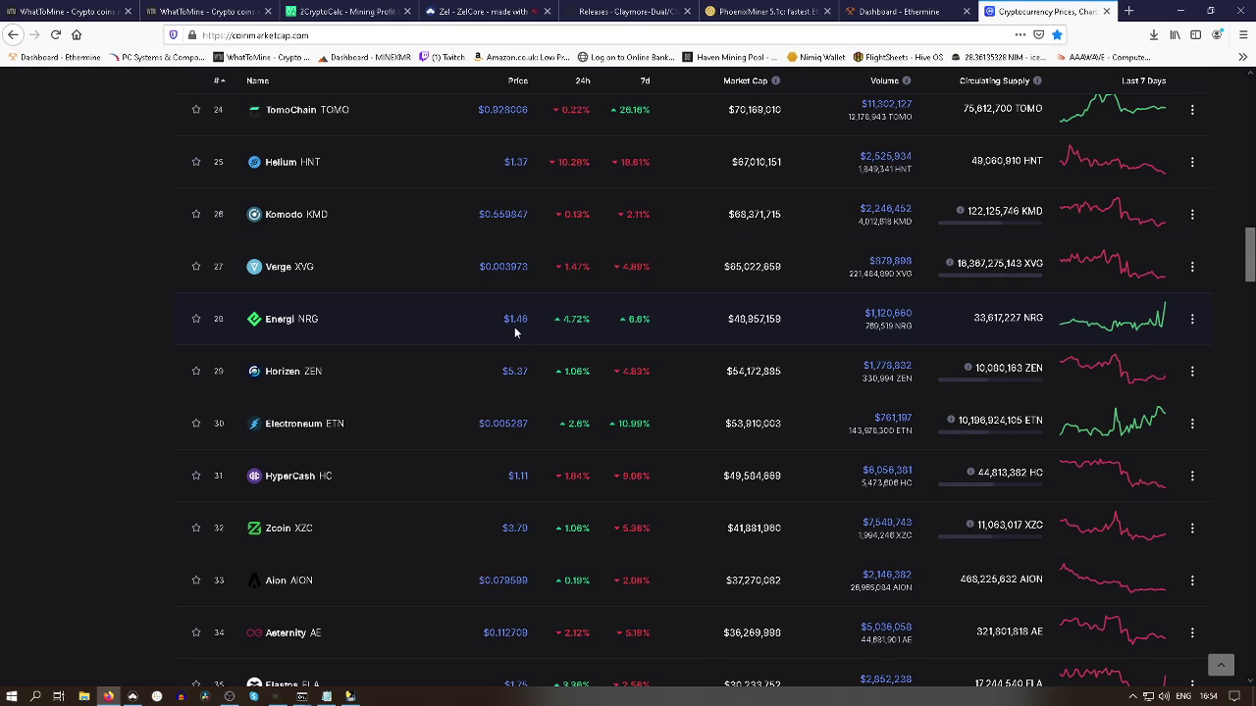
pyautogui.scroll(-1, 508, 336)
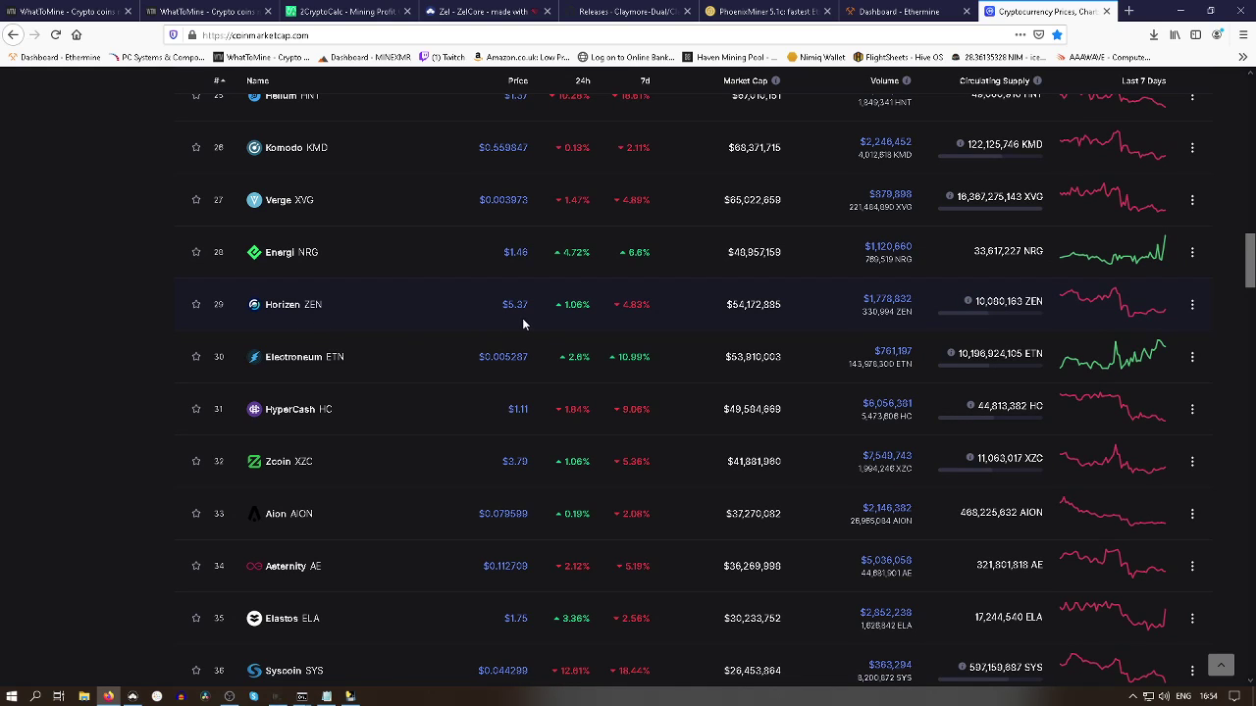
pyautogui.scroll(-2, 523, 327)
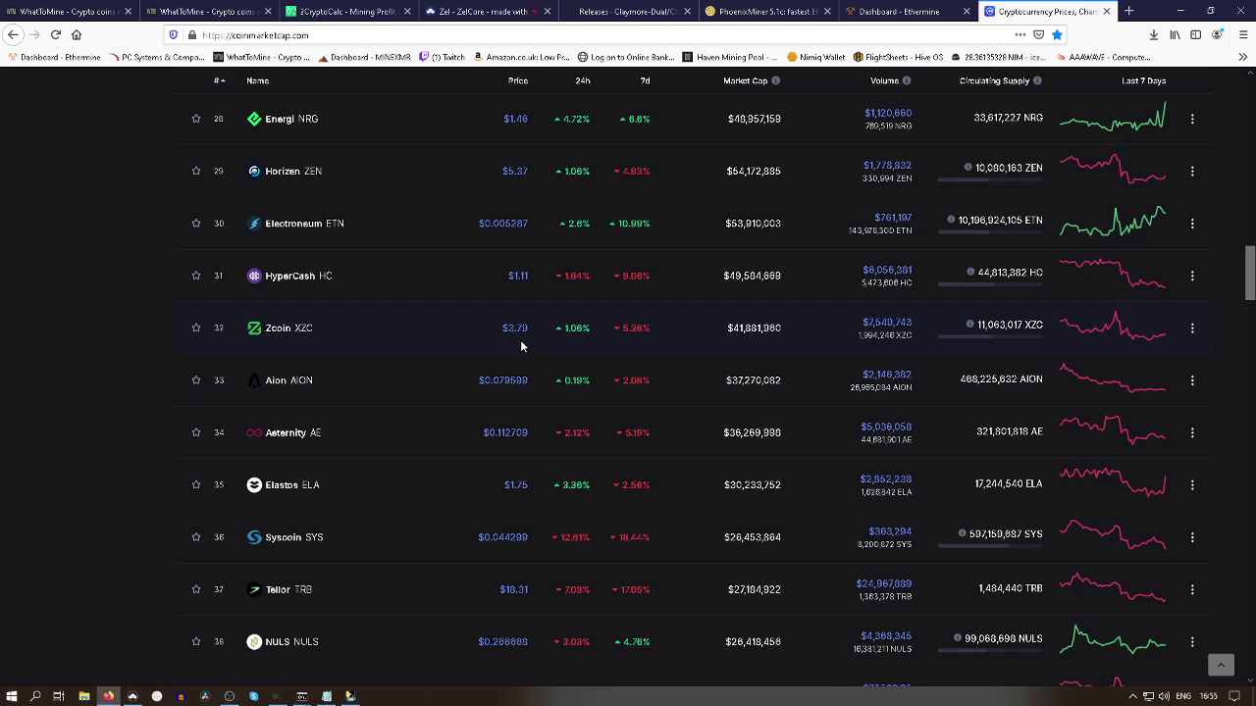
# Examine the prices of the mineable coins ranked about 32 to 47, from Zcoin through Loki to Cortex
pyautogui.scroll(-1, 521, 349)
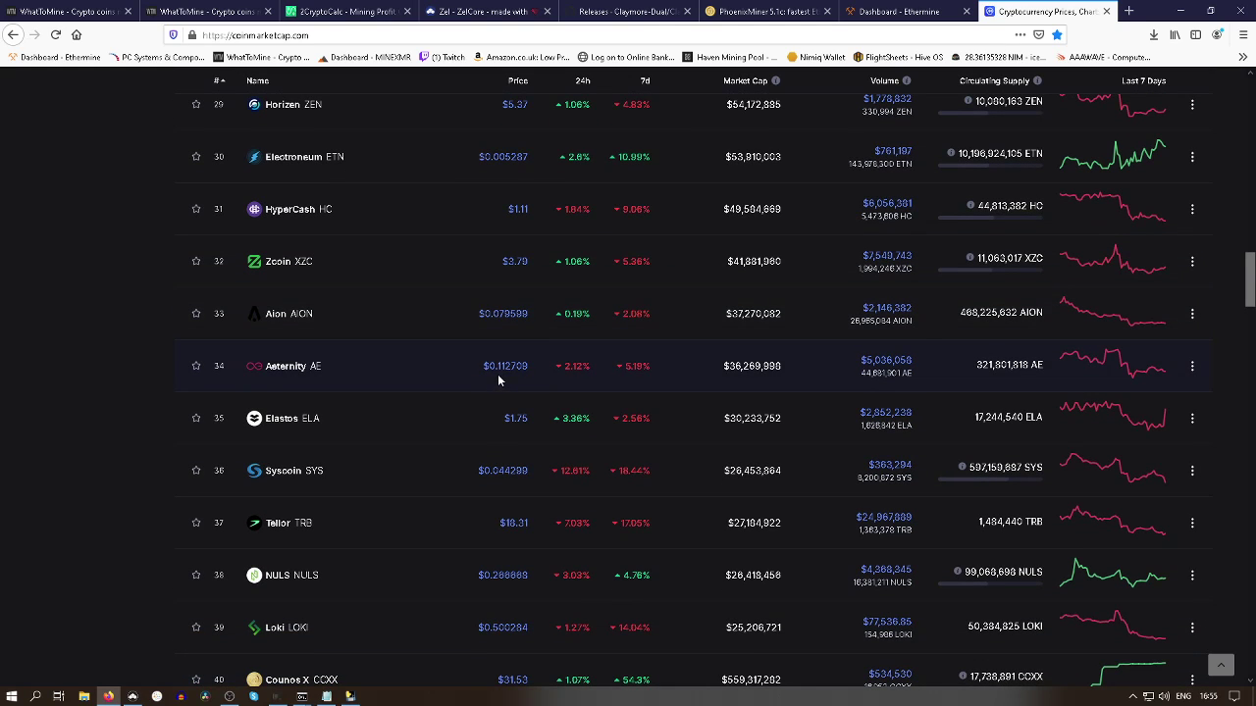
pyautogui.scroll(-2, 498, 375)
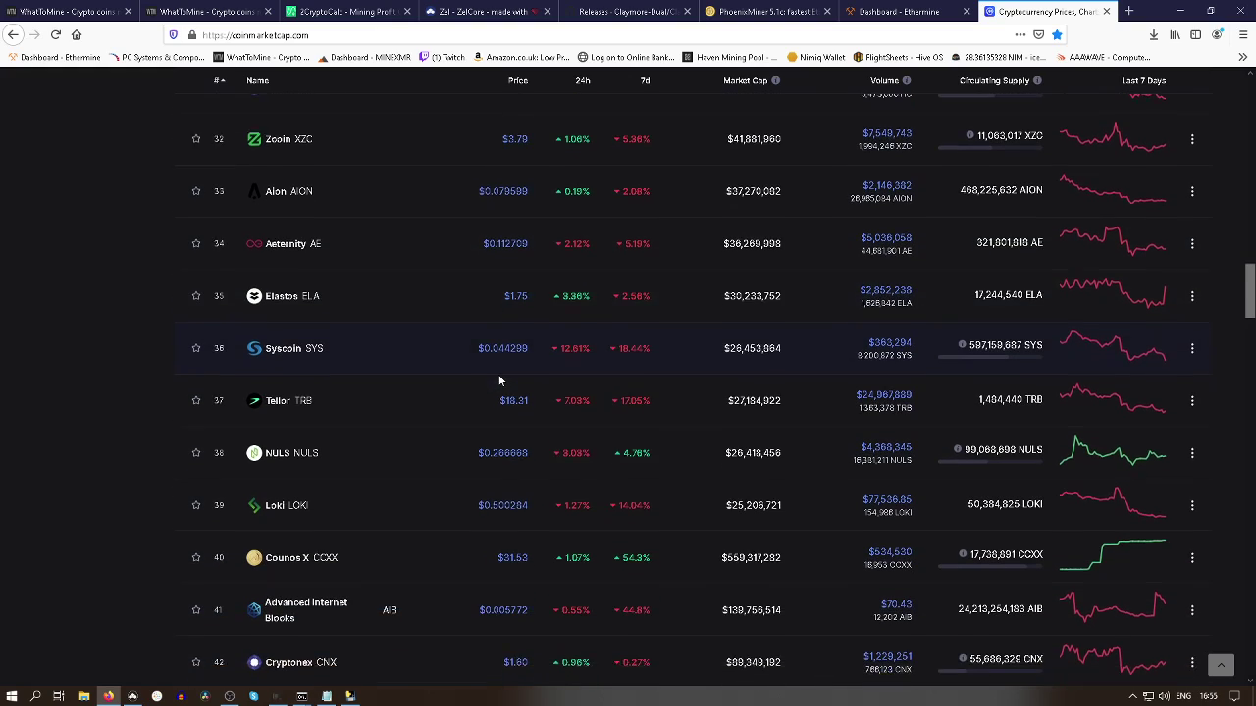
pyautogui.scroll(-1, 499, 381)
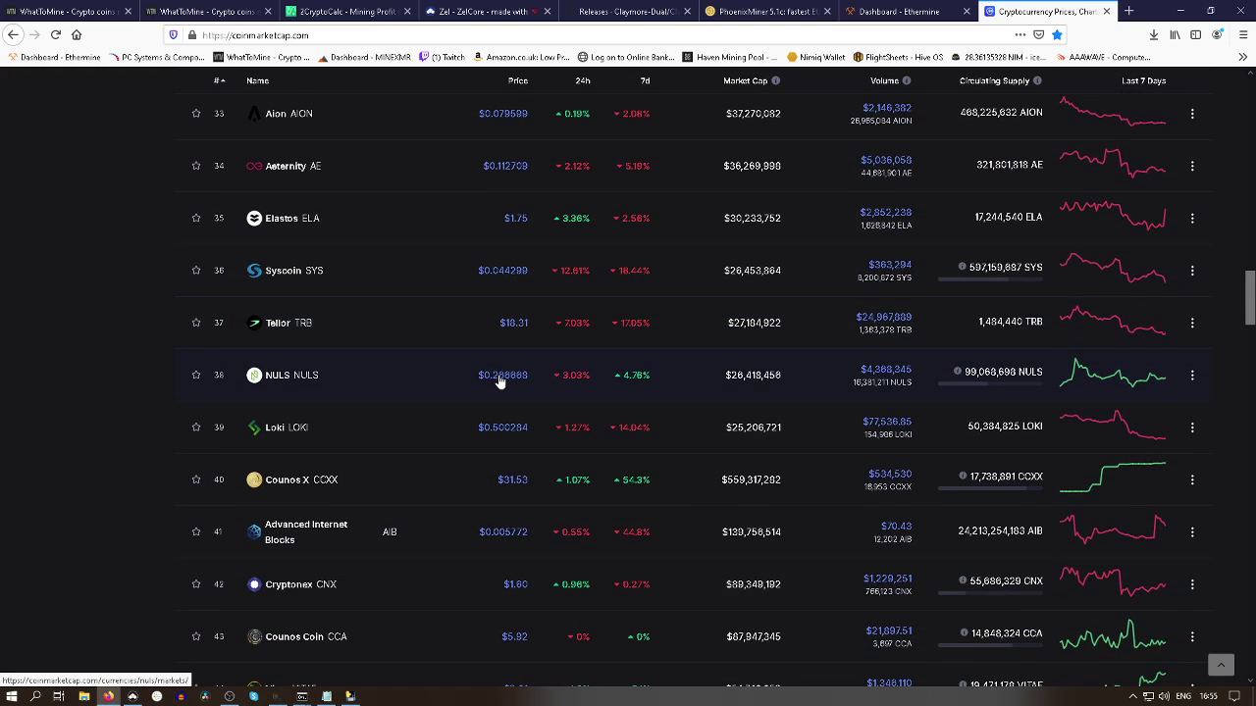
pyautogui.scroll(-1, 498, 380)
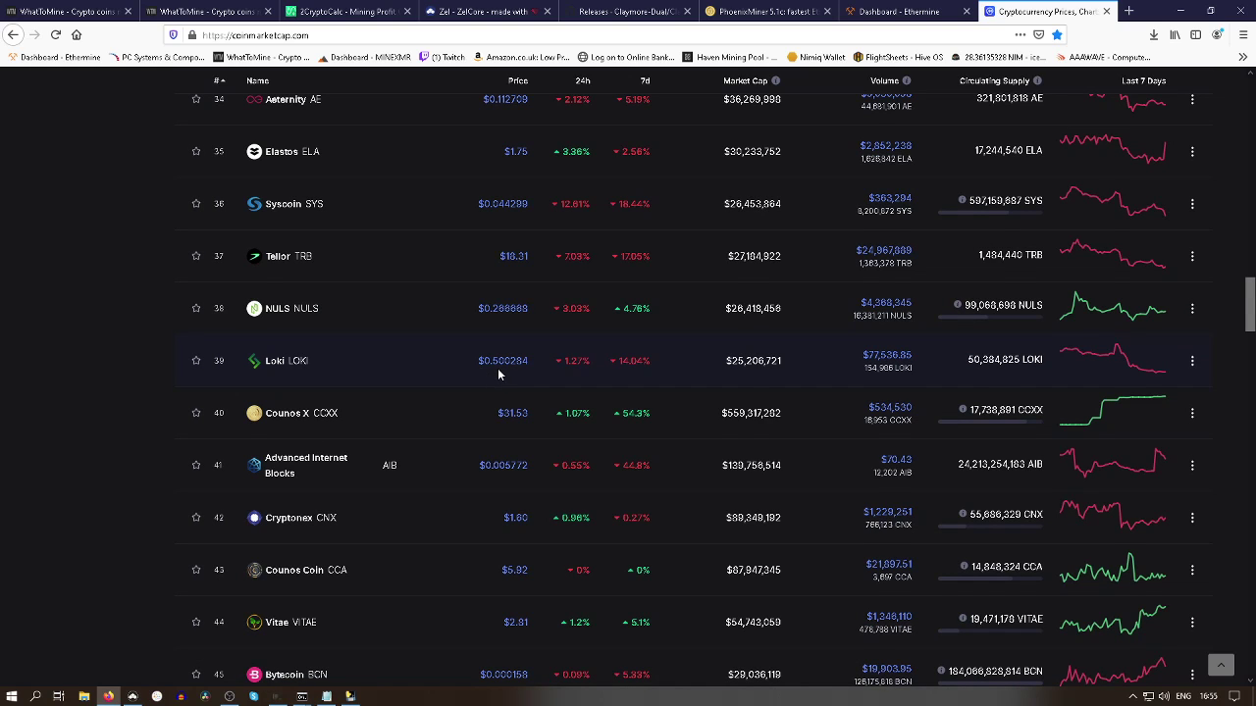
pyautogui.scroll(-1, 497, 373)
pyautogui.scroll(-2, 496, 376)
pyautogui.scroll(-2, 495, 377)
pyautogui.scroll(-3, 494, 377)
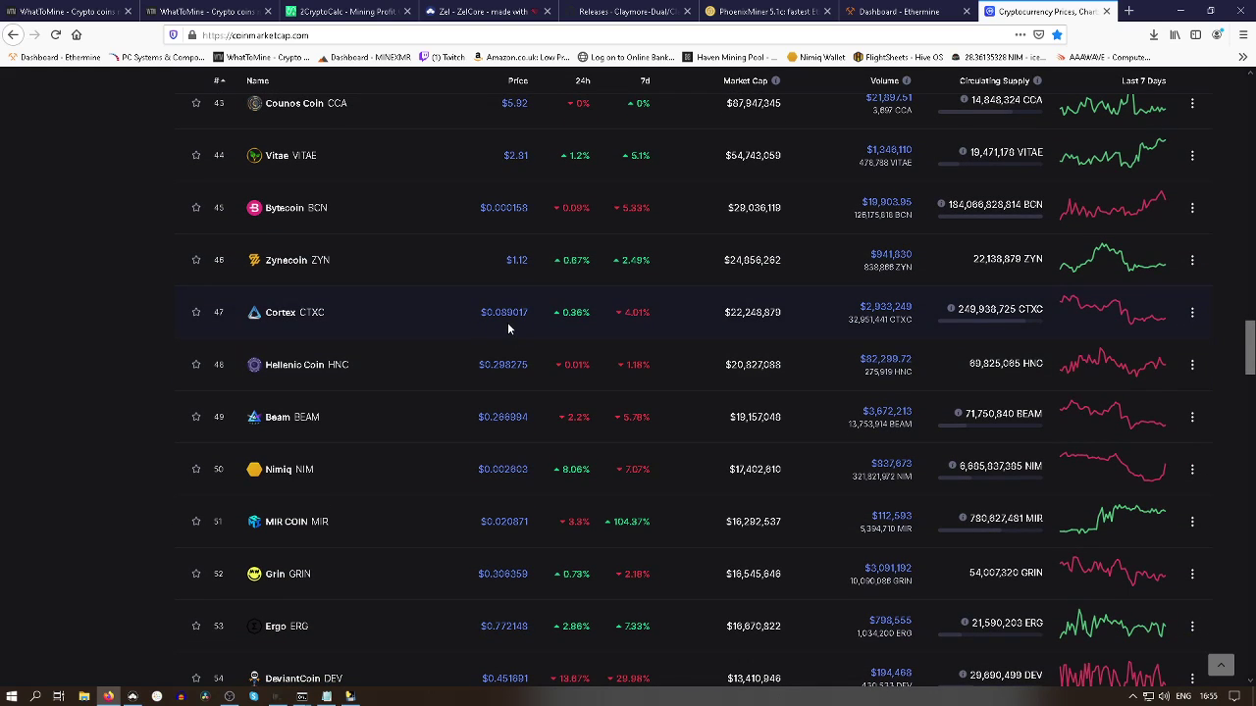
# Review the prices of the mineable coins ranked about 48 to 60, including Beam, Nimiq, Grin, Ergo and Vertcoin
pyautogui.scroll(-1, 508, 329)
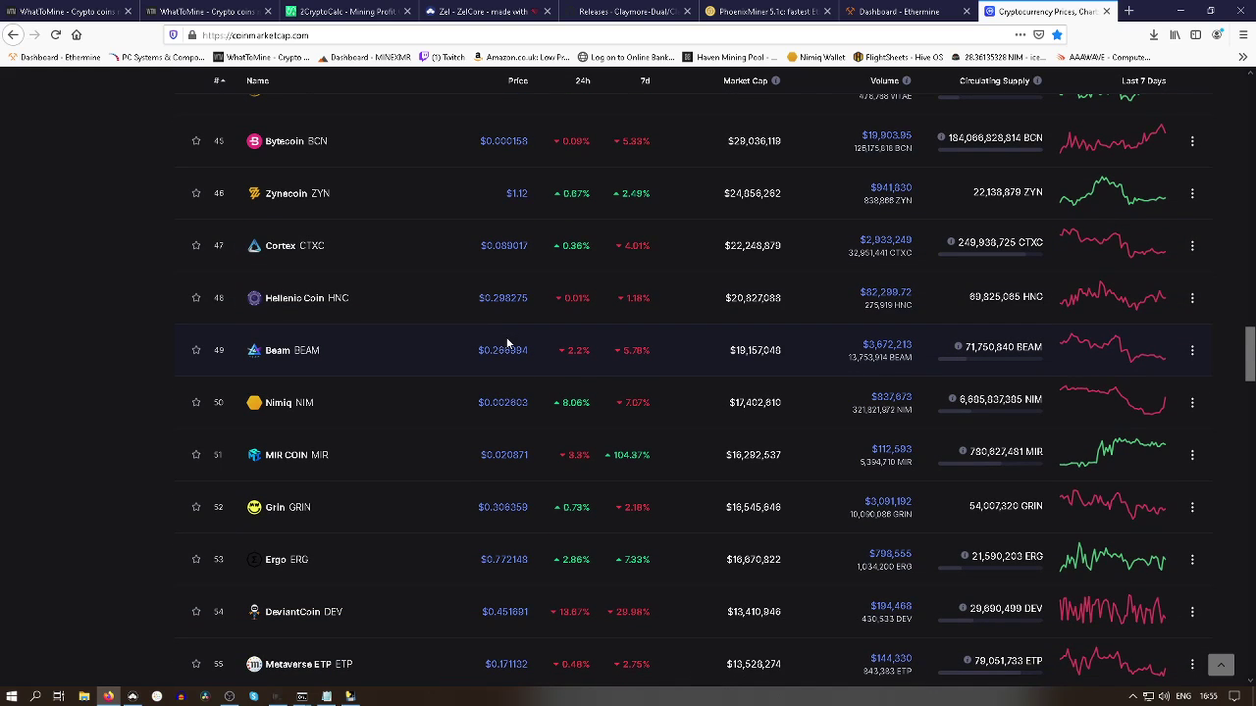
pyautogui.scroll(-1, 507, 348)
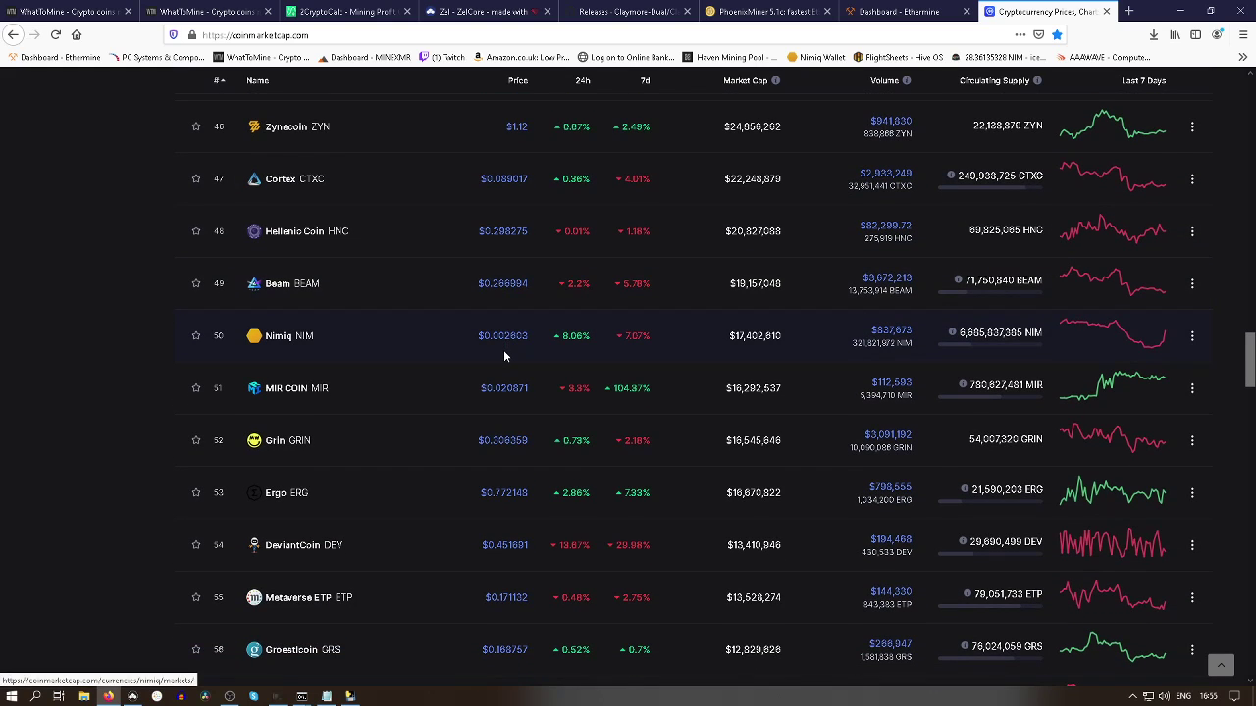
pyautogui.scroll(-2, 504, 355)
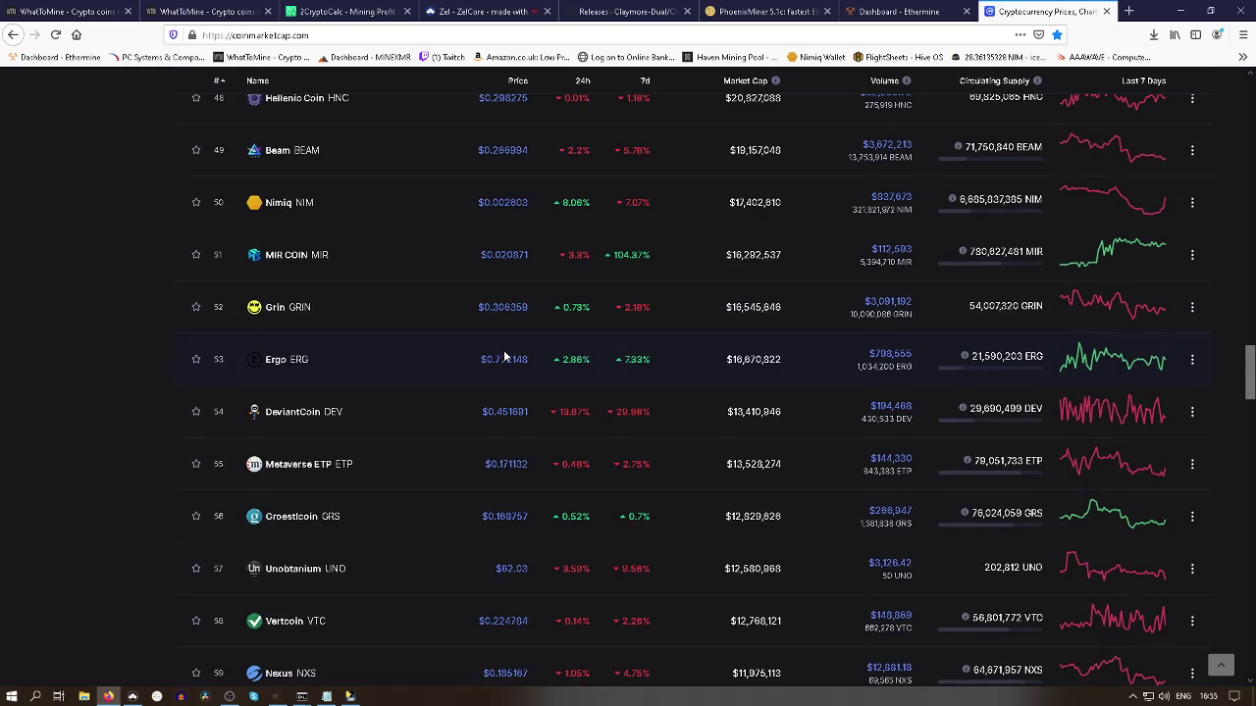
pyautogui.scroll(-2, 504, 355)
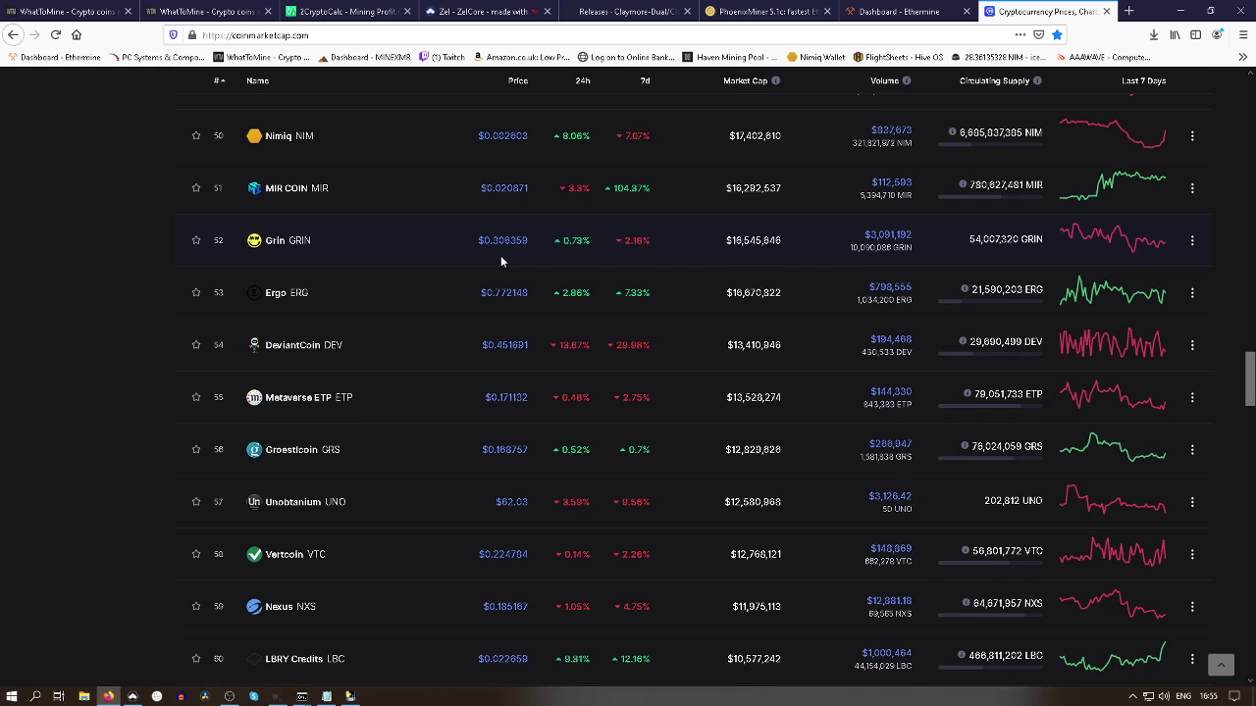
pyautogui.scroll(-1, 500, 260)
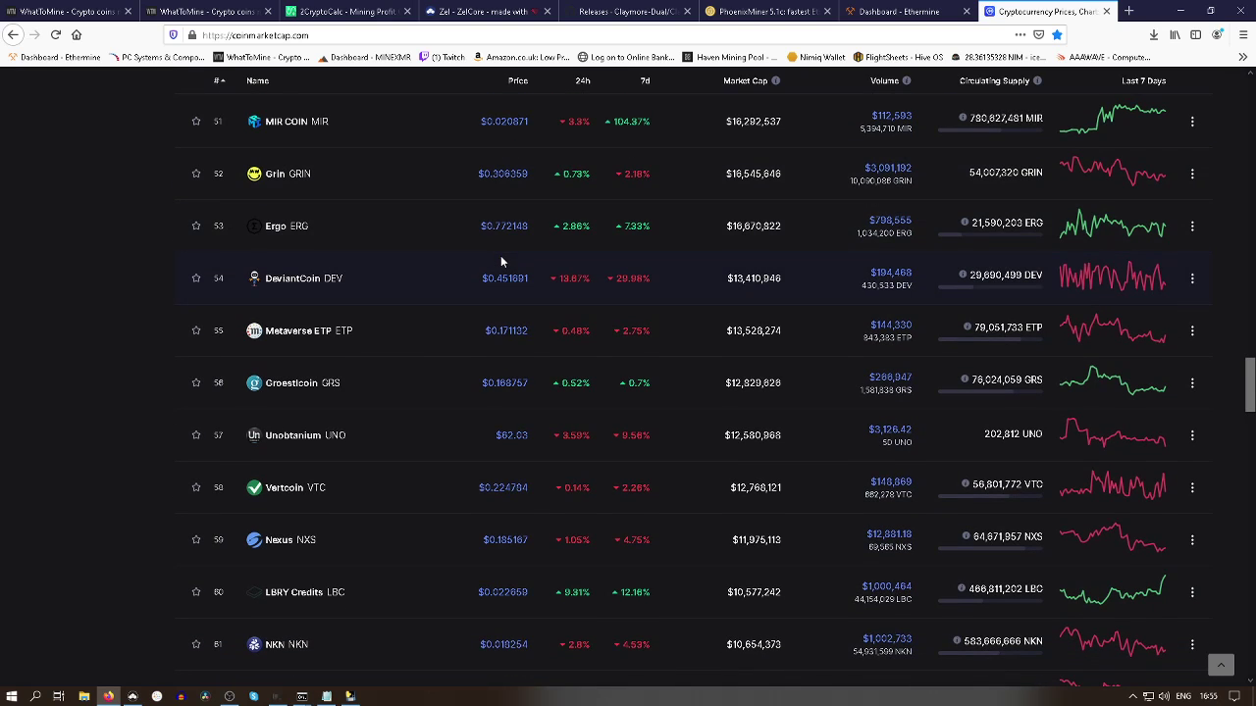
pyautogui.scroll(-1, 501, 260)
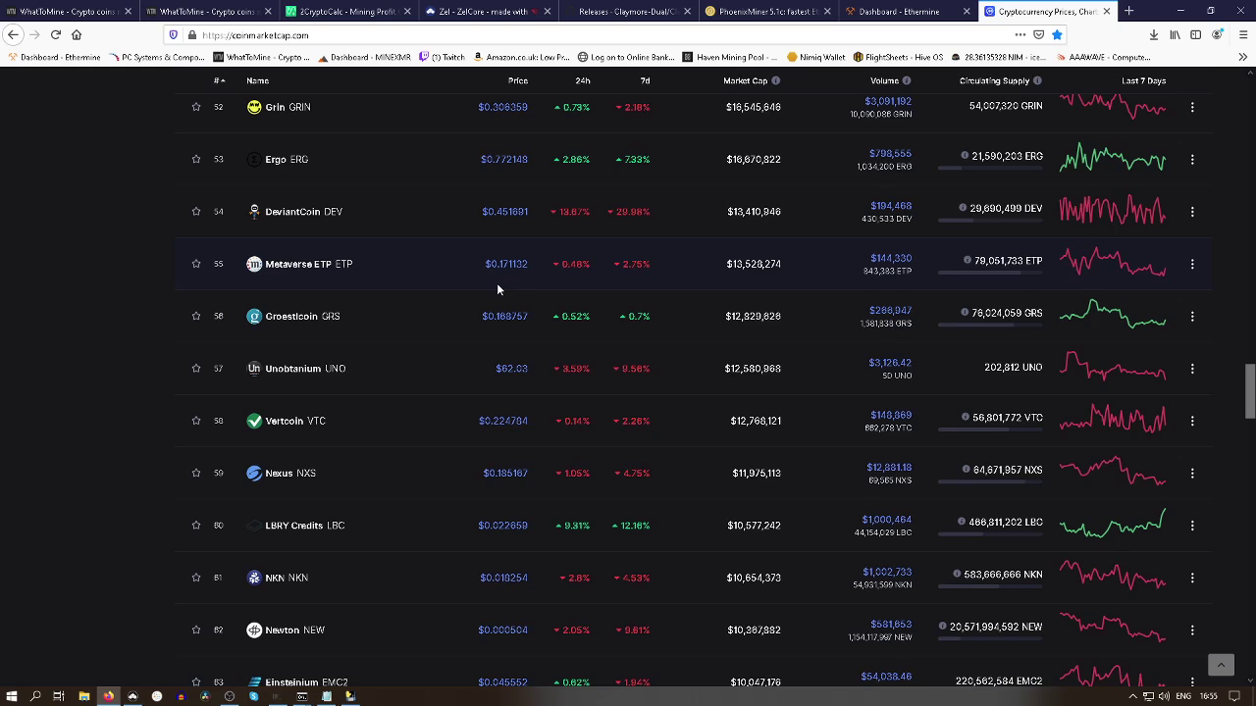
pyautogui.scroll(-1, 496, 290)
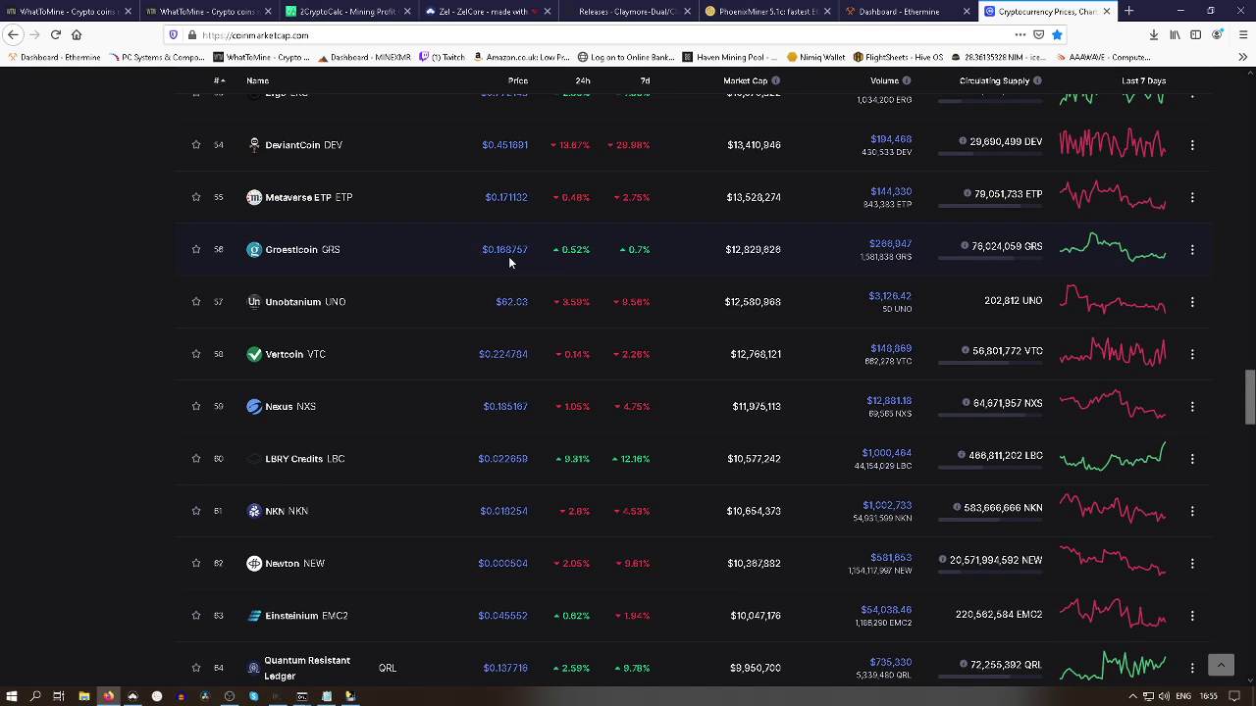
pyautogui.scroll(-1, 511, 280)
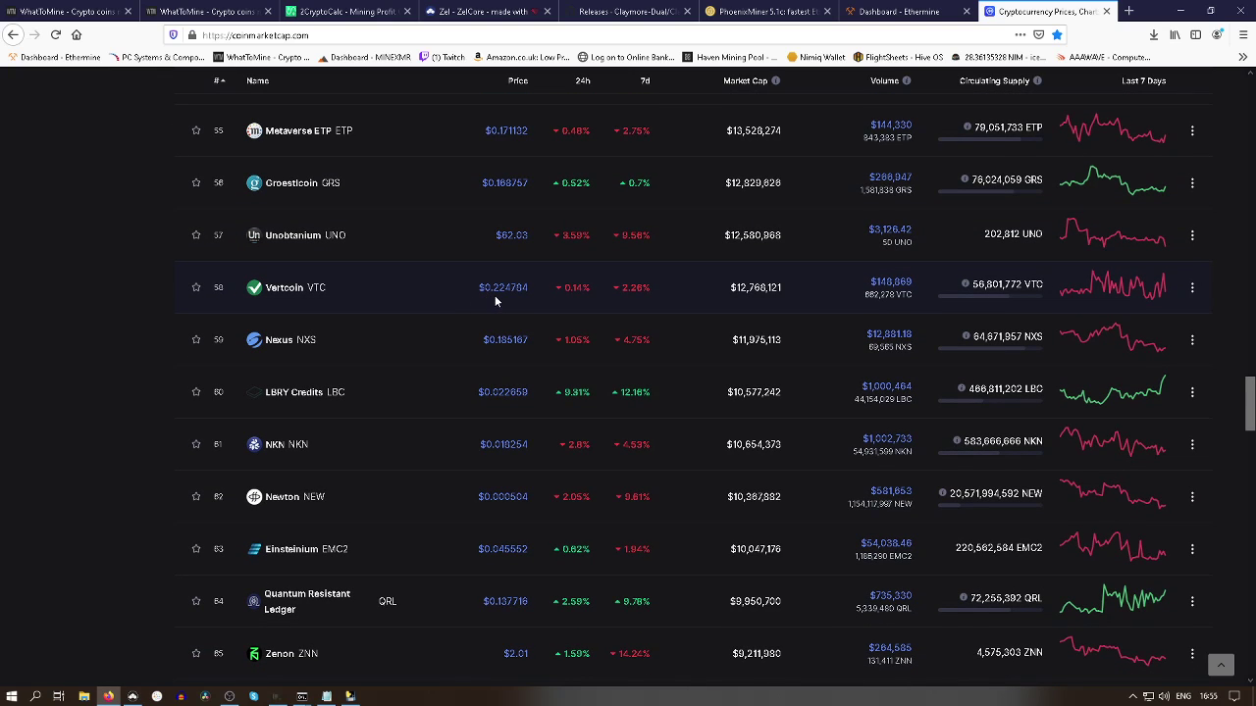
pyautogui.scroll(-2, 503, 314)
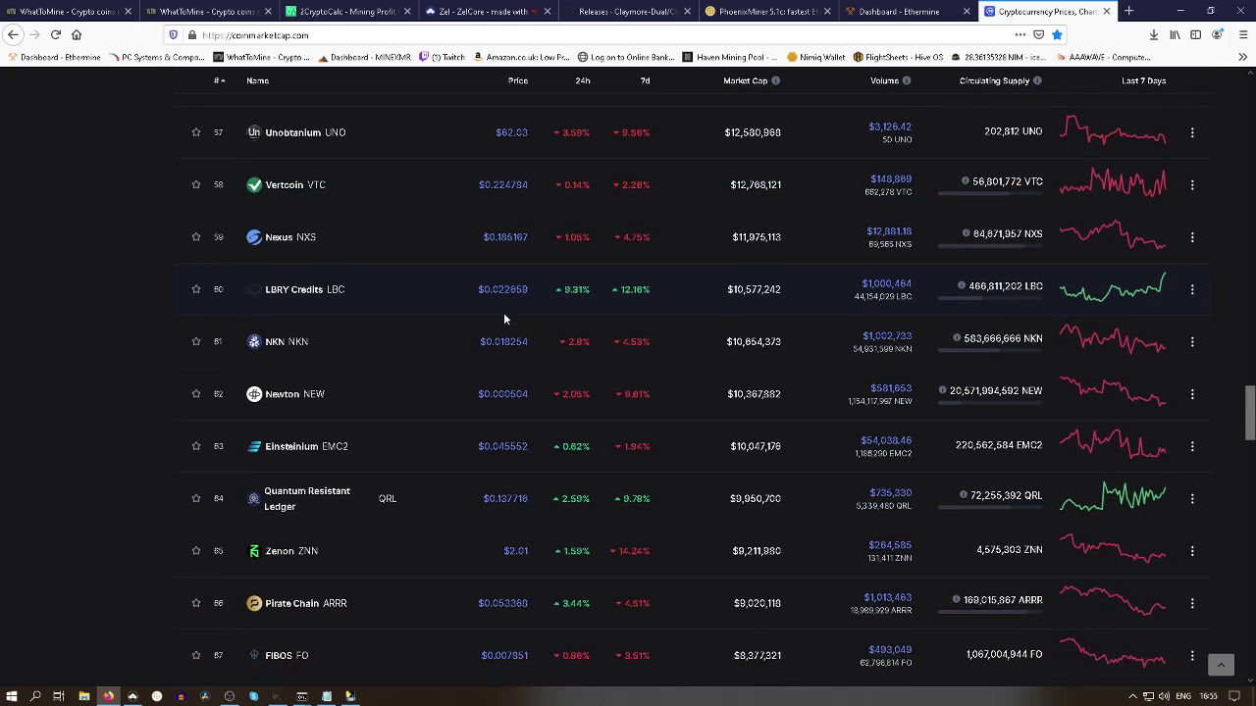
# Look through the remaining mineable coins on the first page, from NKN down to DigitalNote at rank 100
pyautogui.scroll(-4, 503, 321)
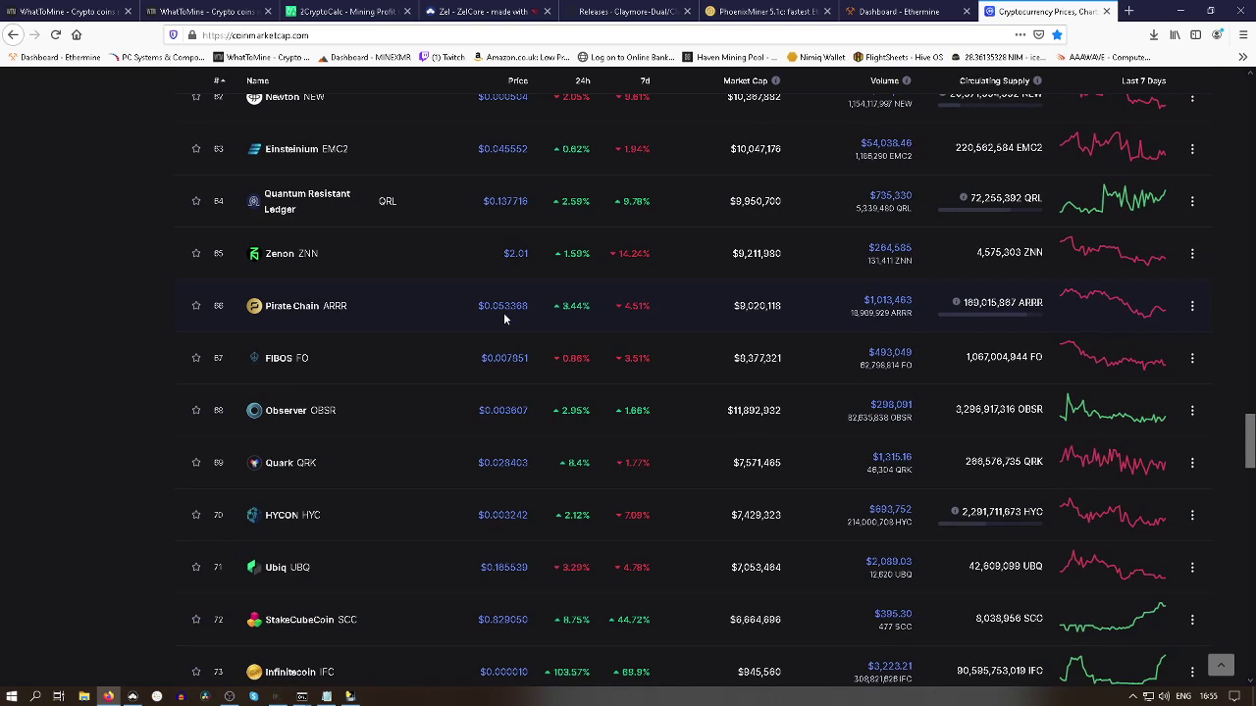
pyautogui.scroll(-3, 503, 319)
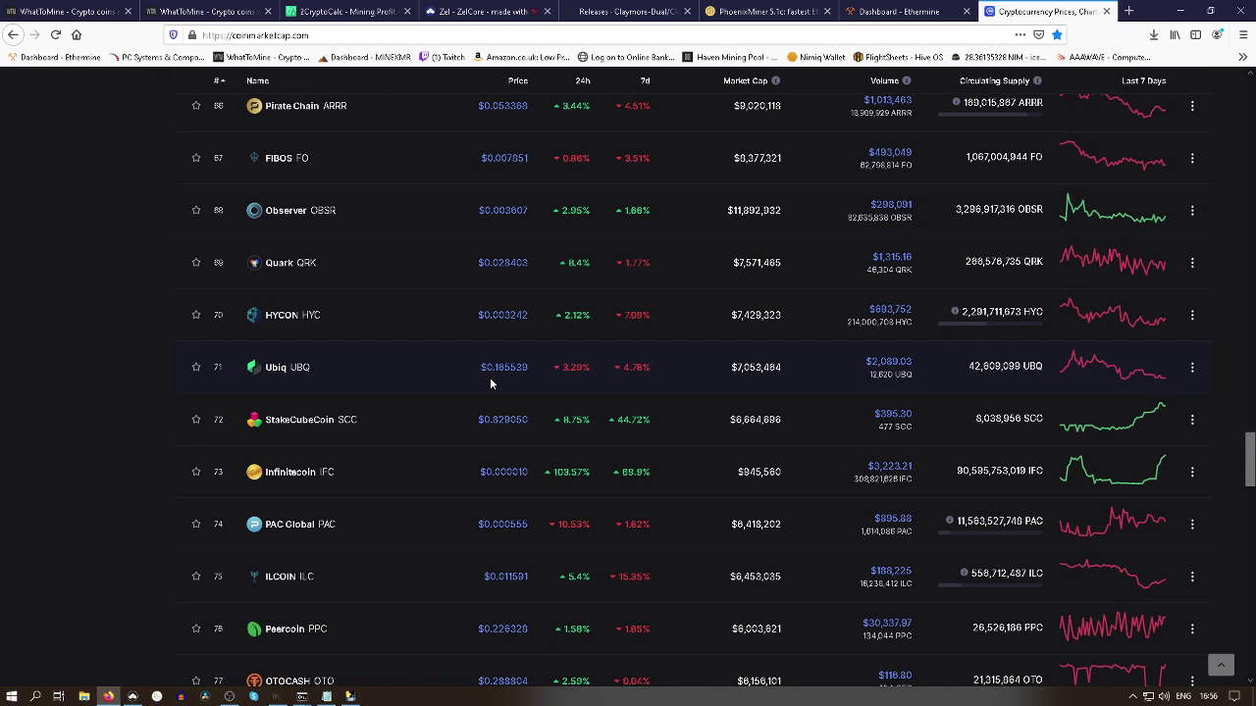
pyautogui.scroll(-3, 490, 381)
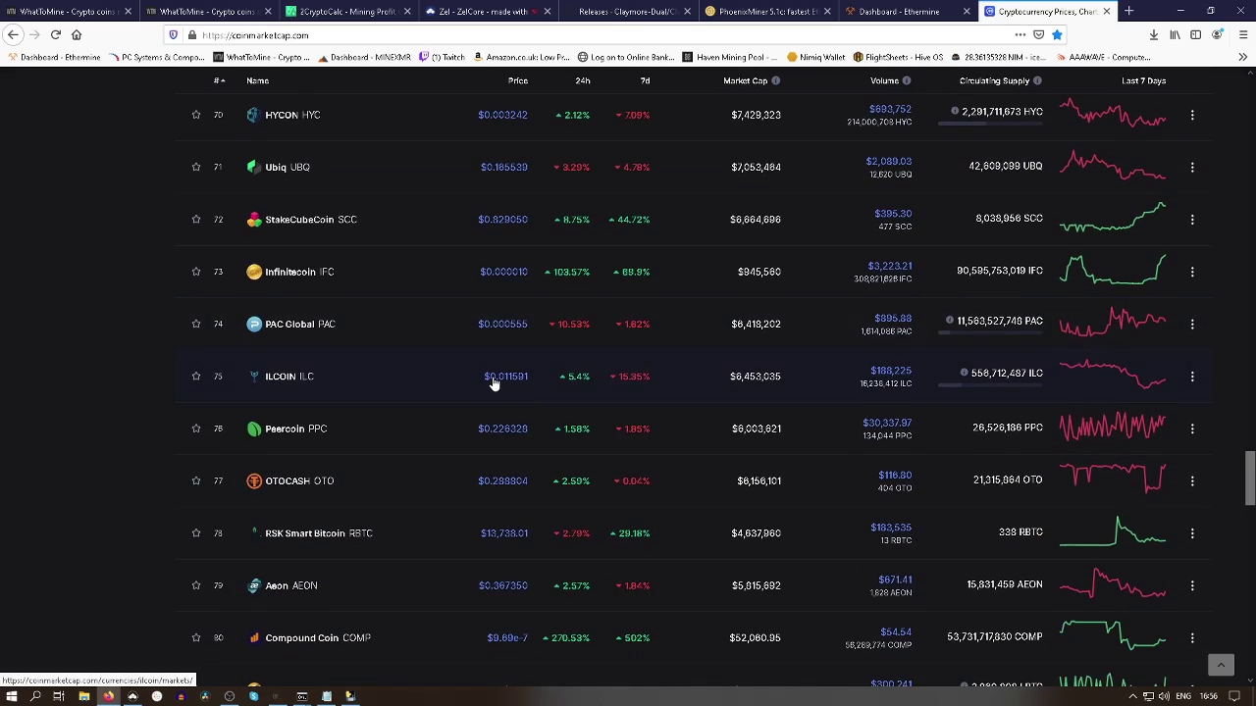
pyautogui.scroll(-3, 494, 383)
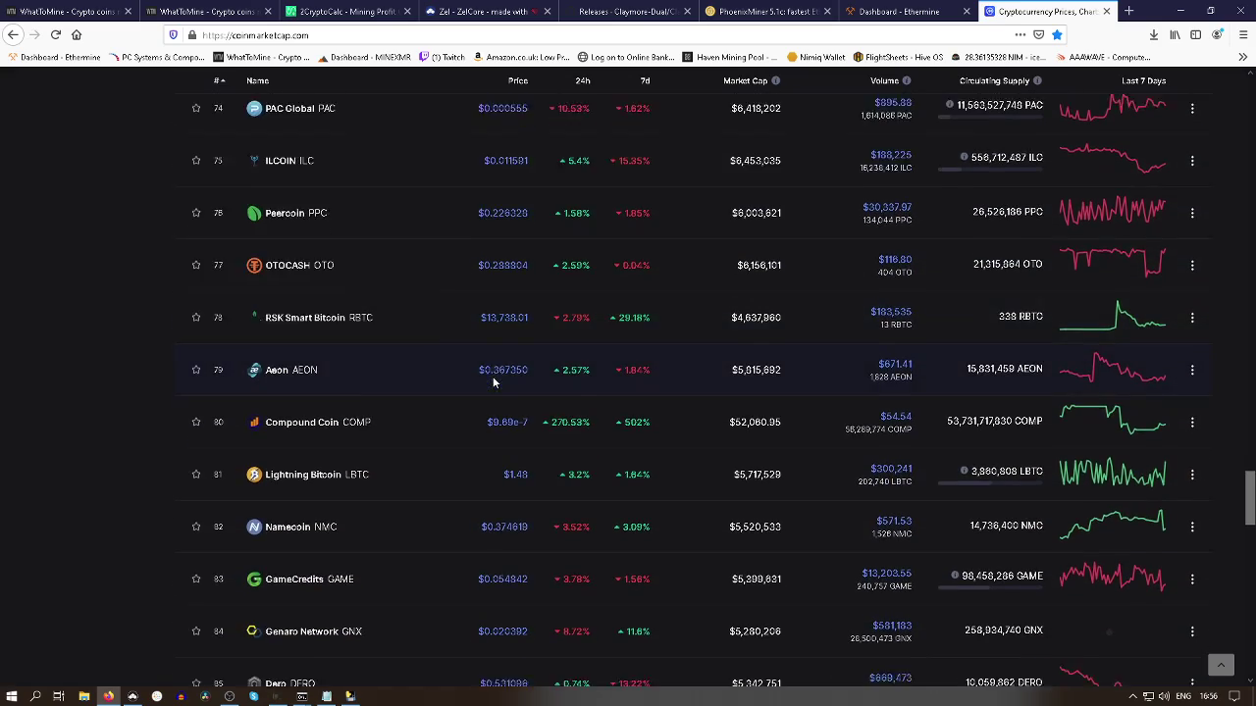
pyautogui.scroll(-2, 493, 383)
pyautogui.scroll(-2, 494, 382)
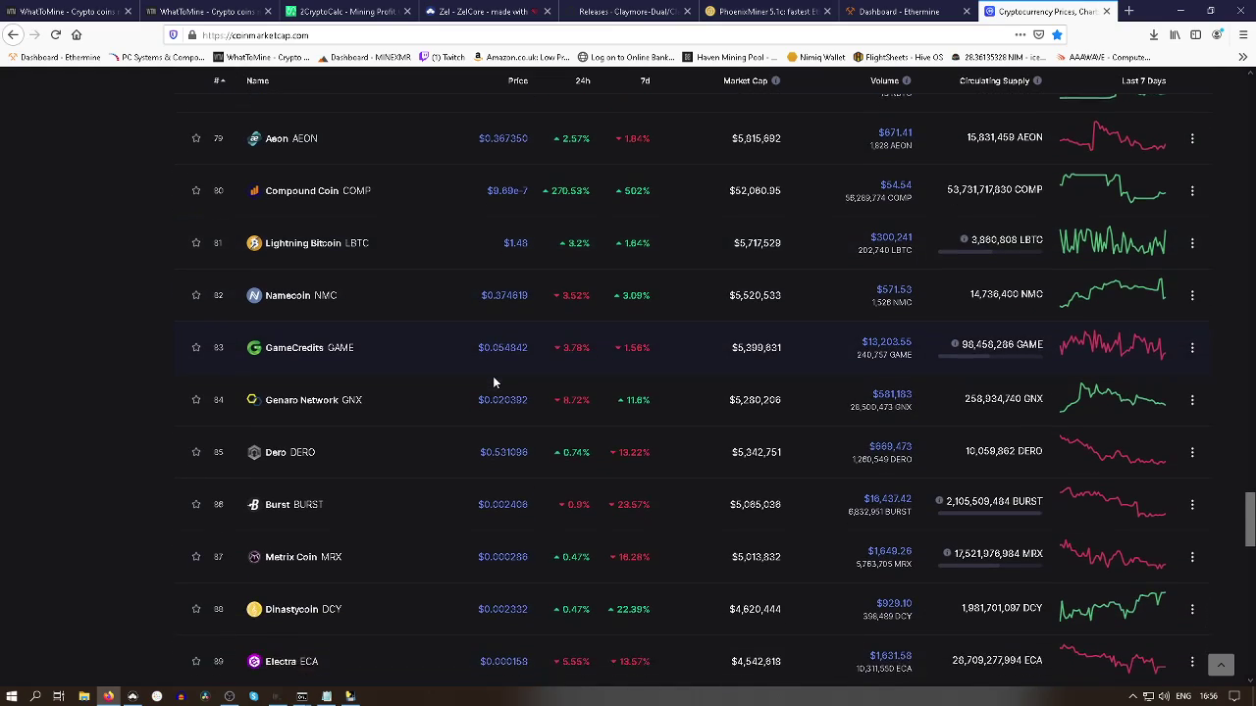
pyautogui.scroll(-3, 494, 382)
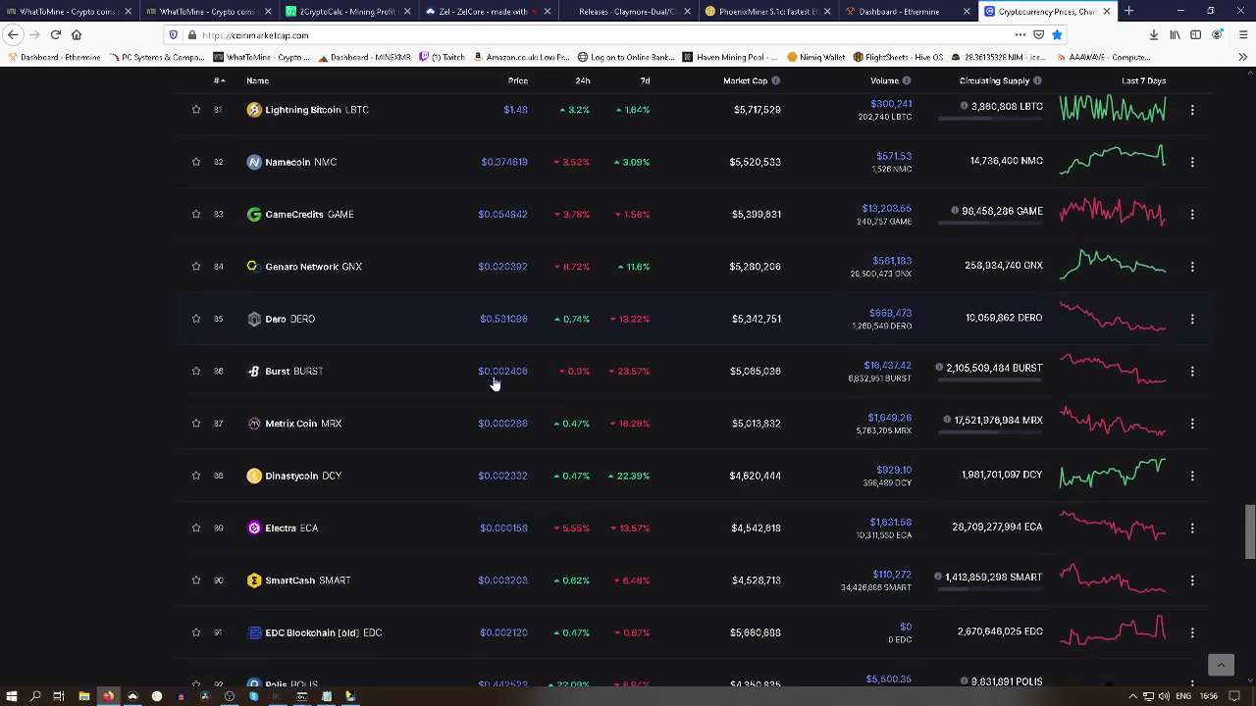
pyautogui.scroll(-3, 494, 382)
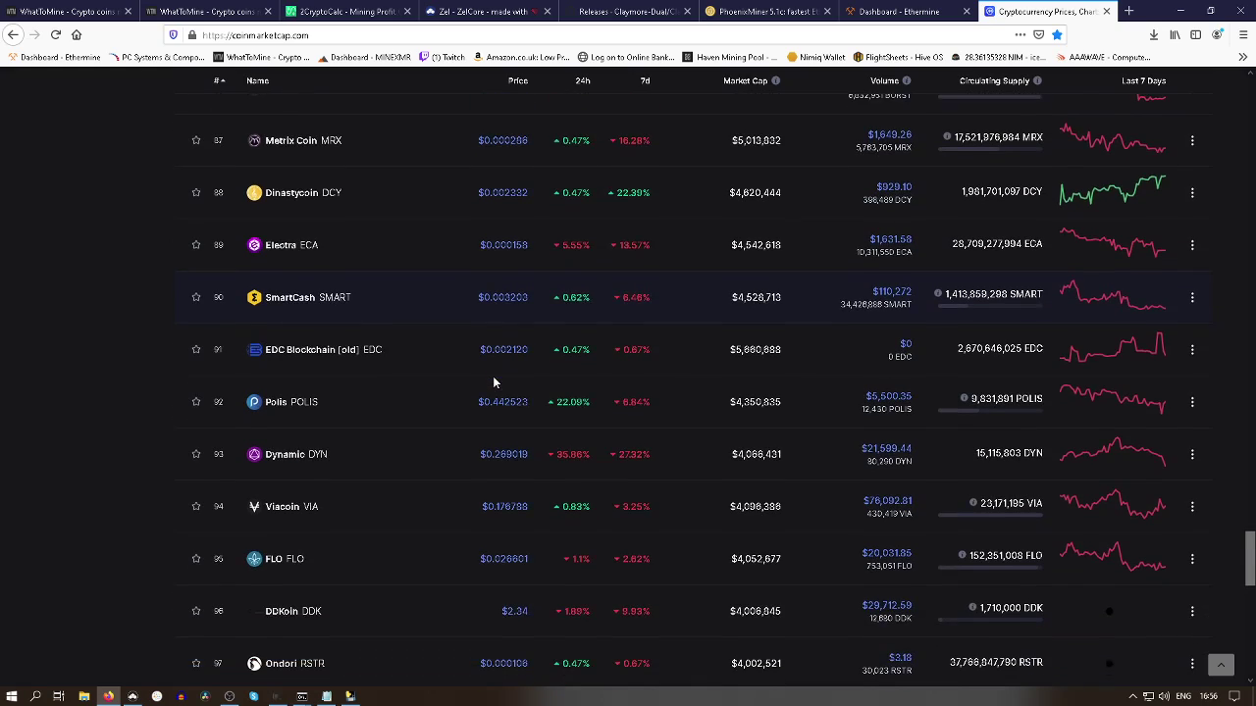
pyautogui.scroll(-1, 493, 383)
pyautogui.scroll(-4, 494, 383)
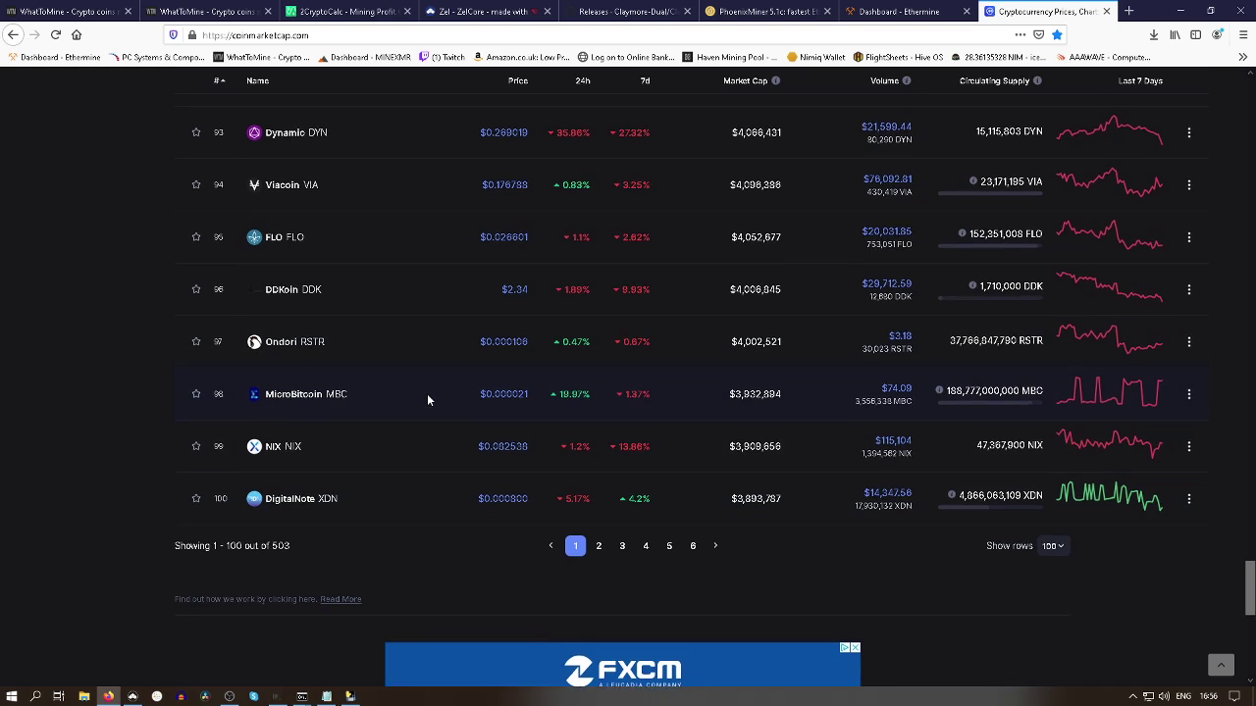
# Go back up through the mineable coins to Bitcoin at the start of the list
pyautogui.scroll(4, 428, 394)
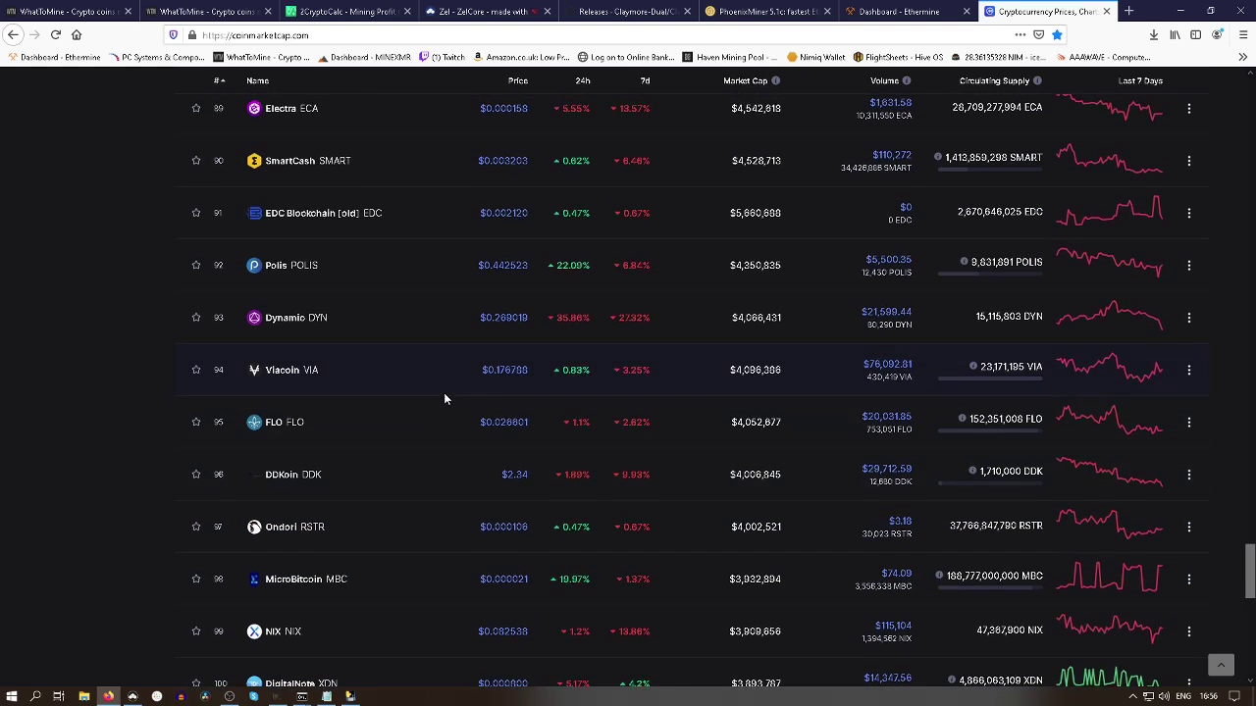
pyautogui.scroll(11, 443, 398)
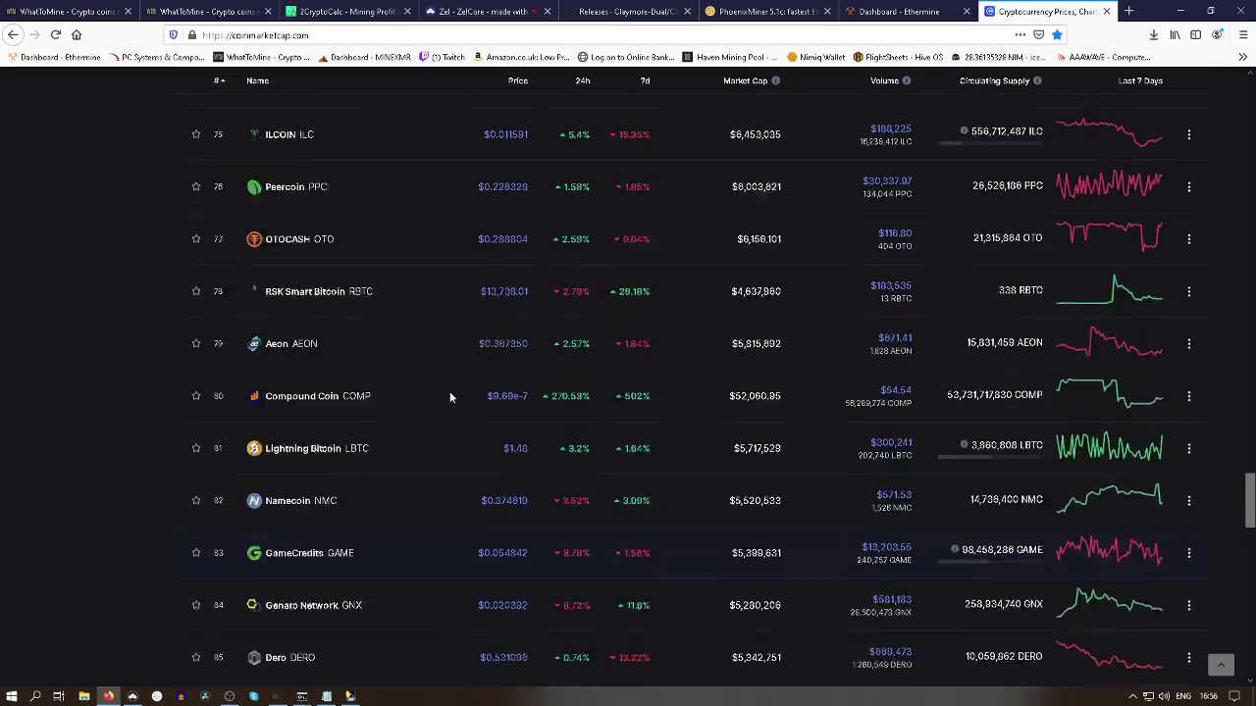
pyautogui.scroll(7, 450, 396)
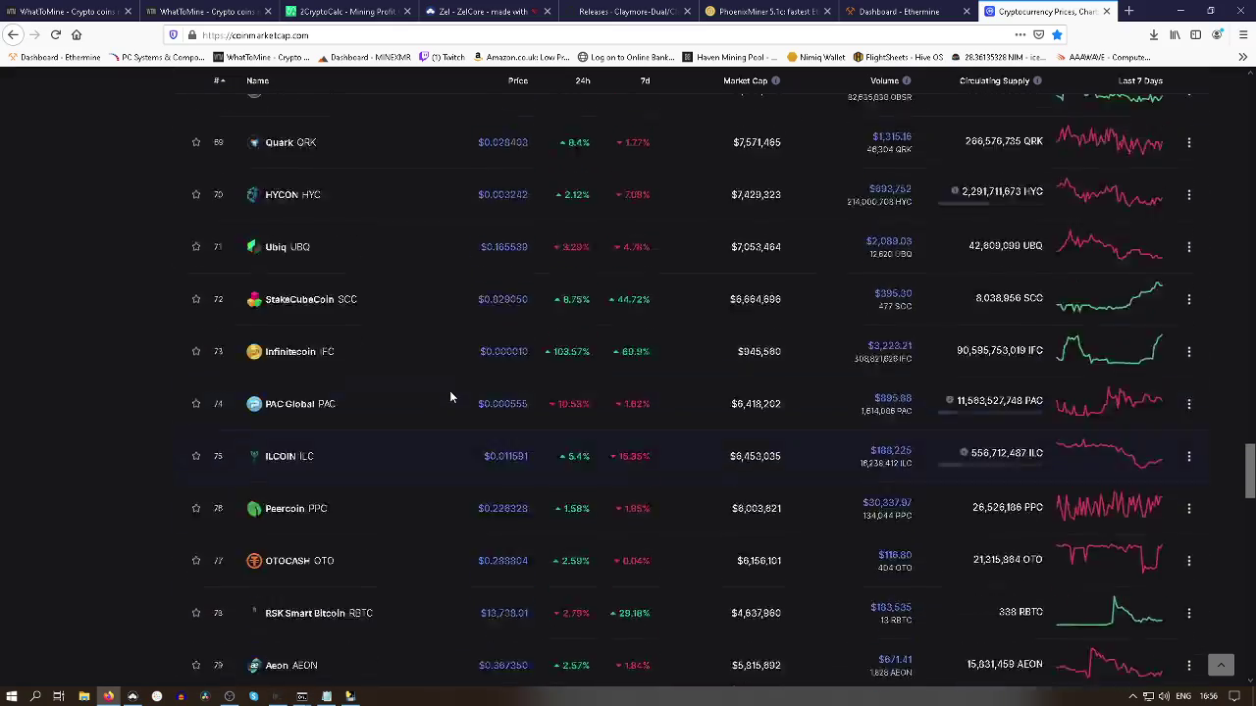
pyautogui.scroll(13, 450, 397)
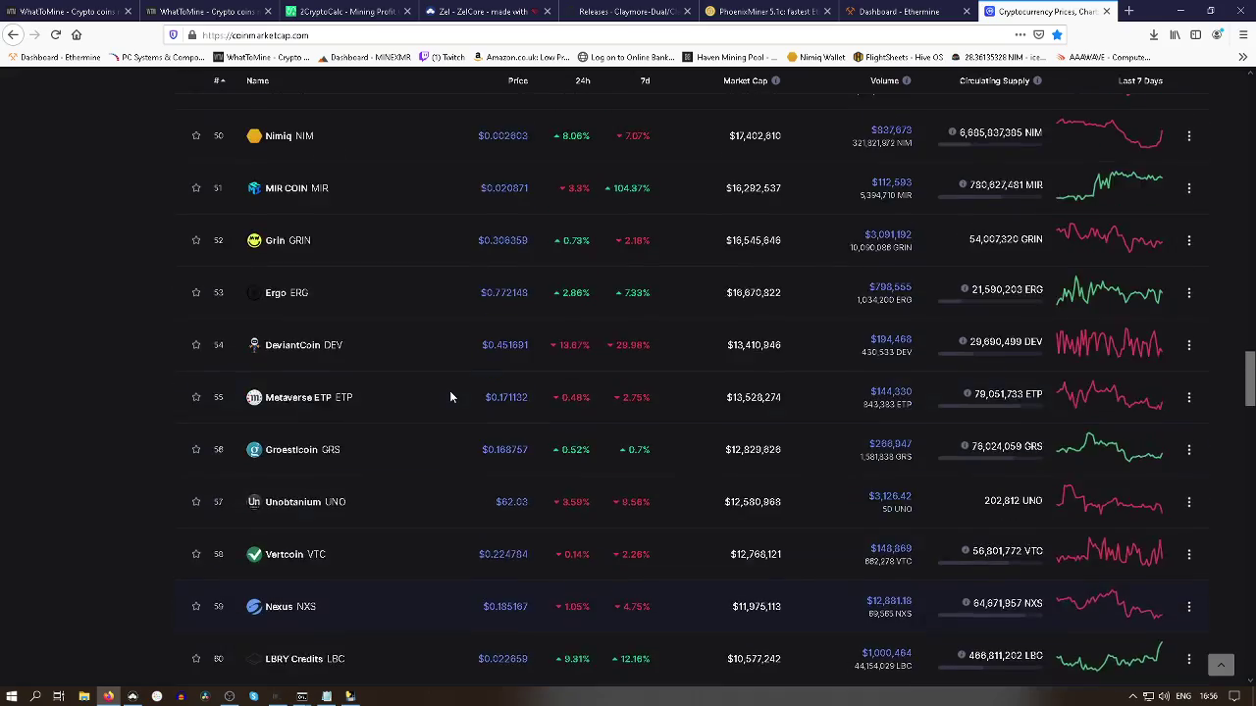
pyautogui.scroll(13, 450, 396)
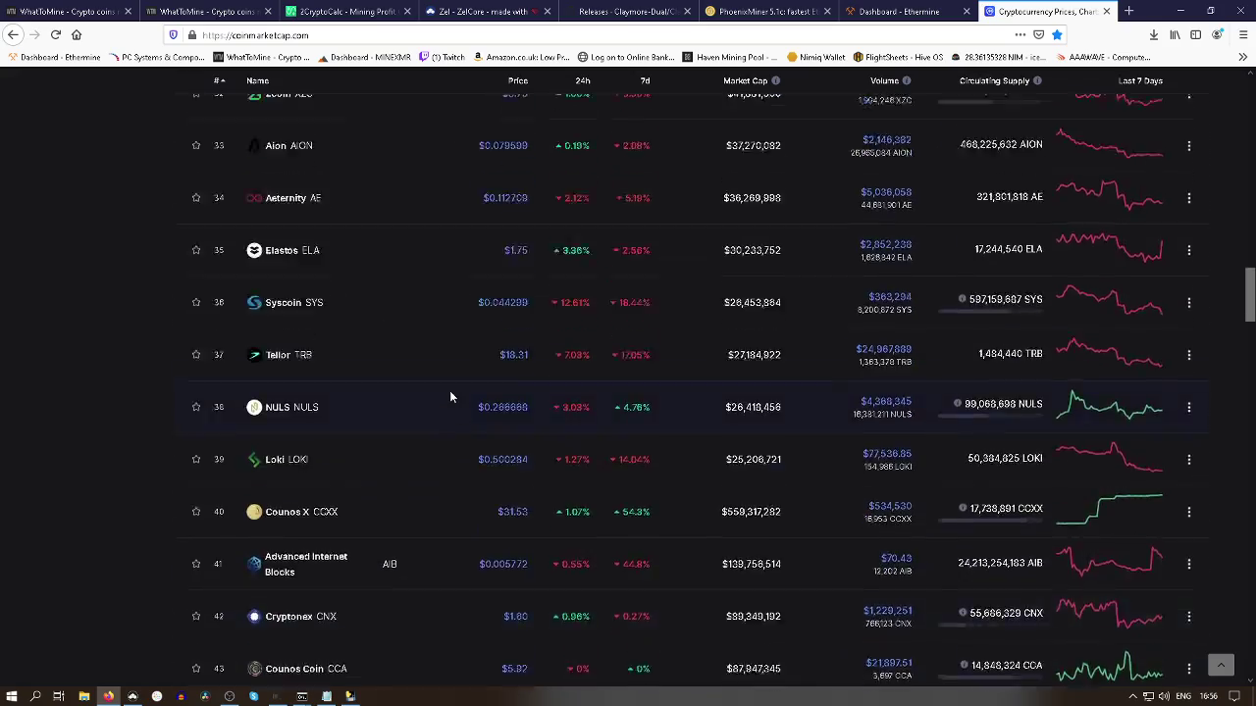
pyautogui.scroll(13, 450, 396)
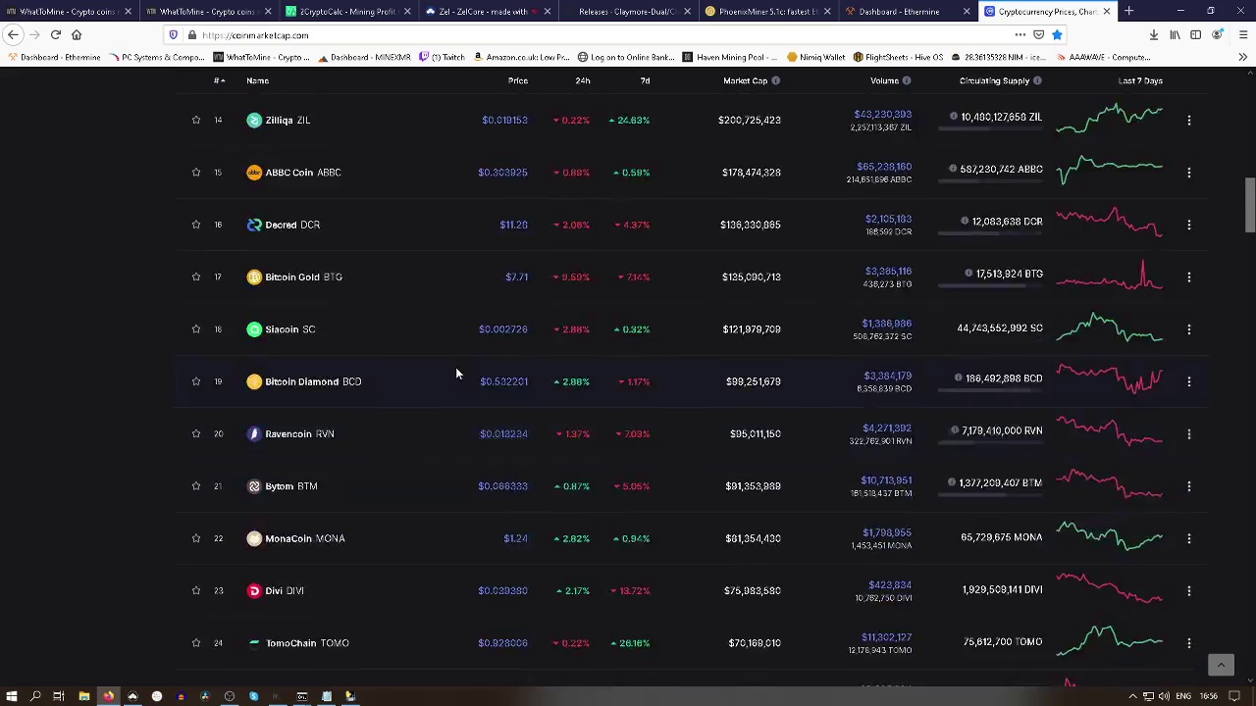
pyautogui.scroll(13, 459, 346)
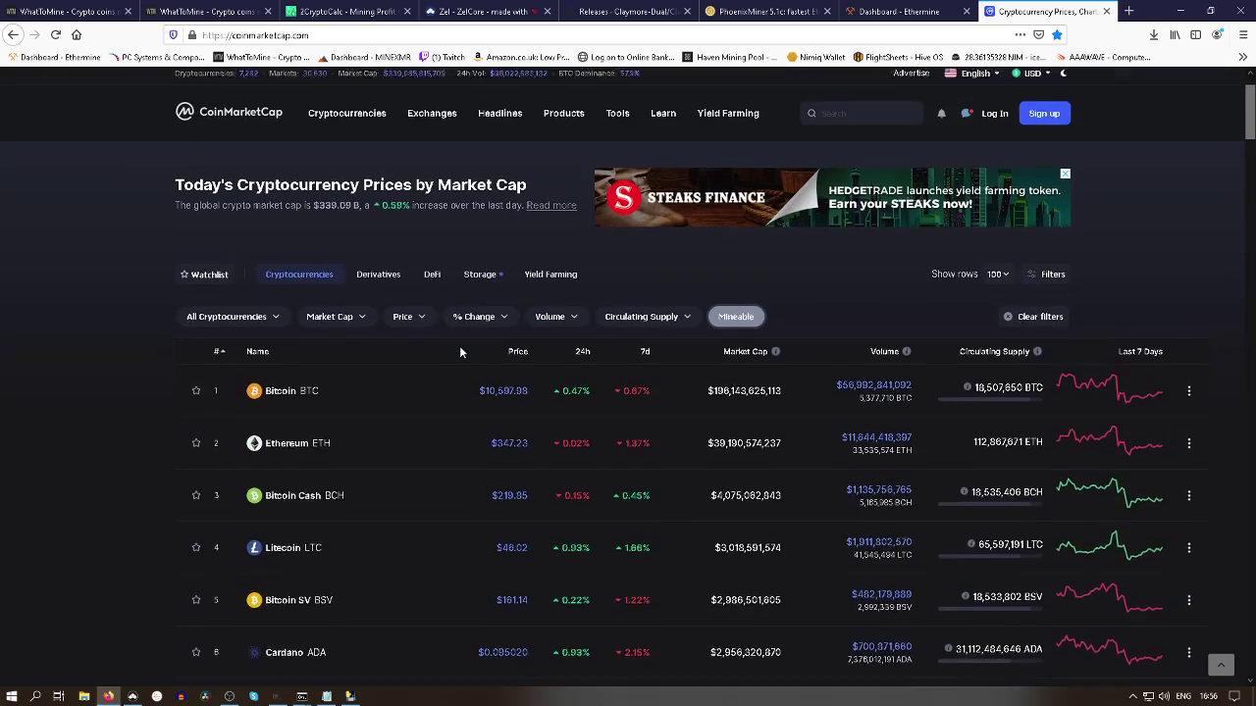